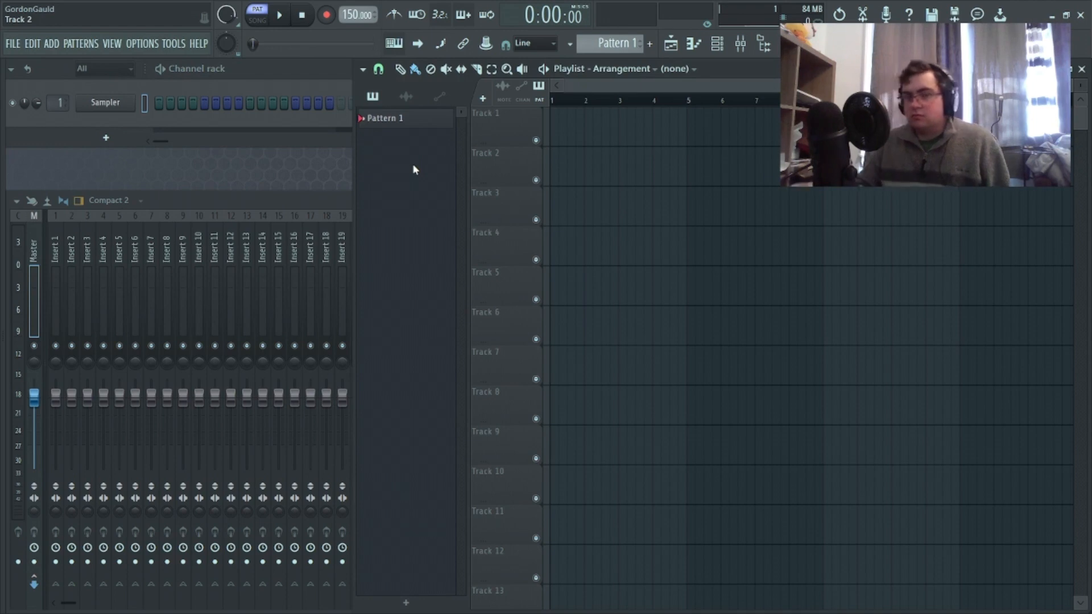
pyautogui.click(73, 129)
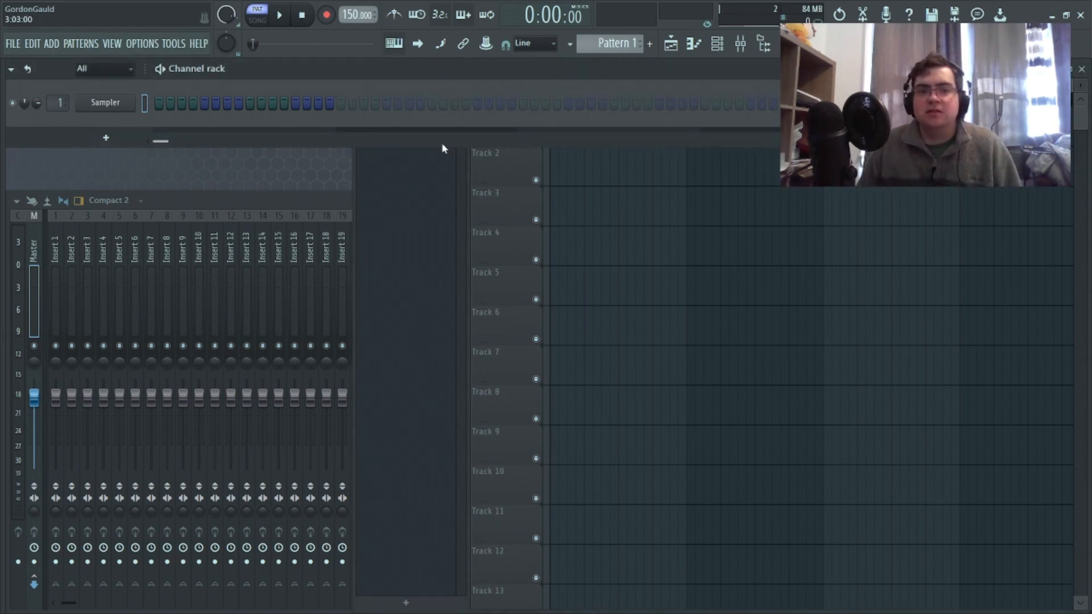
pyautogui.moveTo(439, 147); pyautogui.dragTo(441, 248)
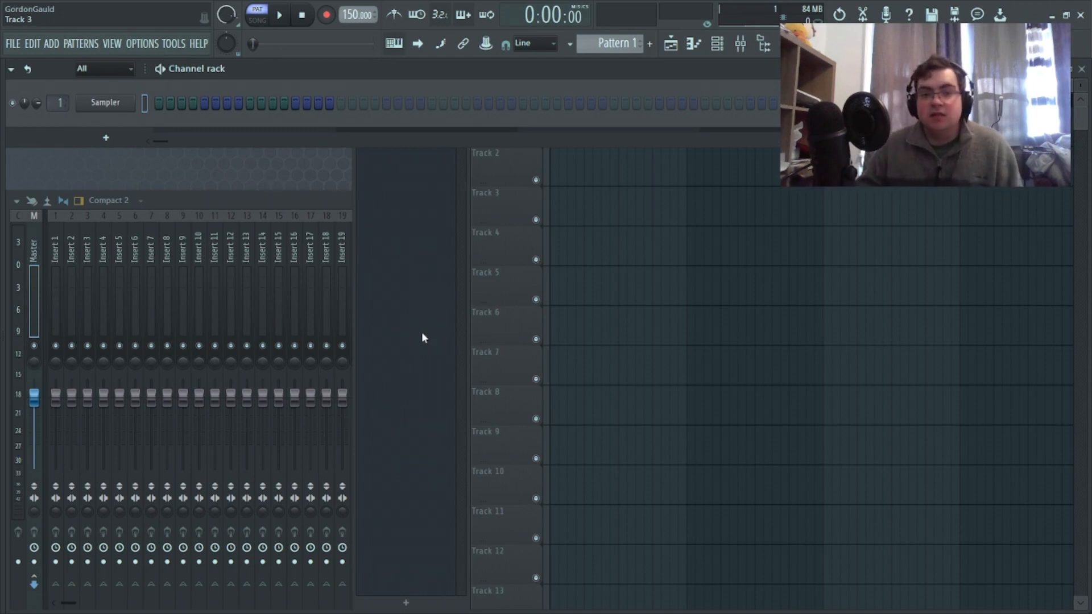
pyautogui.click(439, 239)
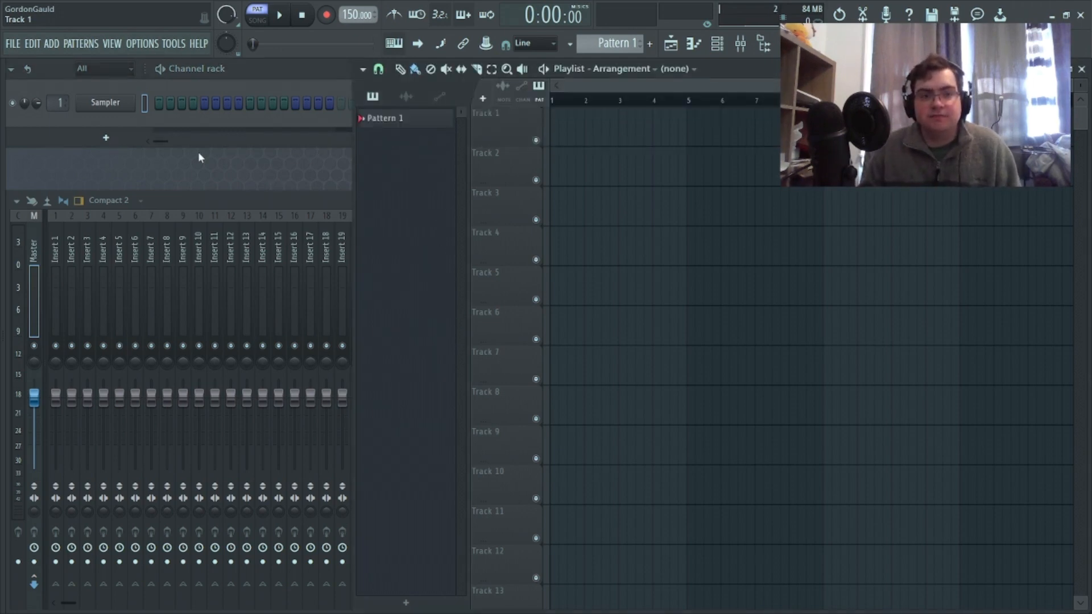
# Add Cymatics - Dubstep Kick 3 from Kicks Collection Vol 1 to playlist Track 1 as an audio track
pyautogui.hotkey('alt', 'F8')
pyautogui.scroll(-3, 148, 417)
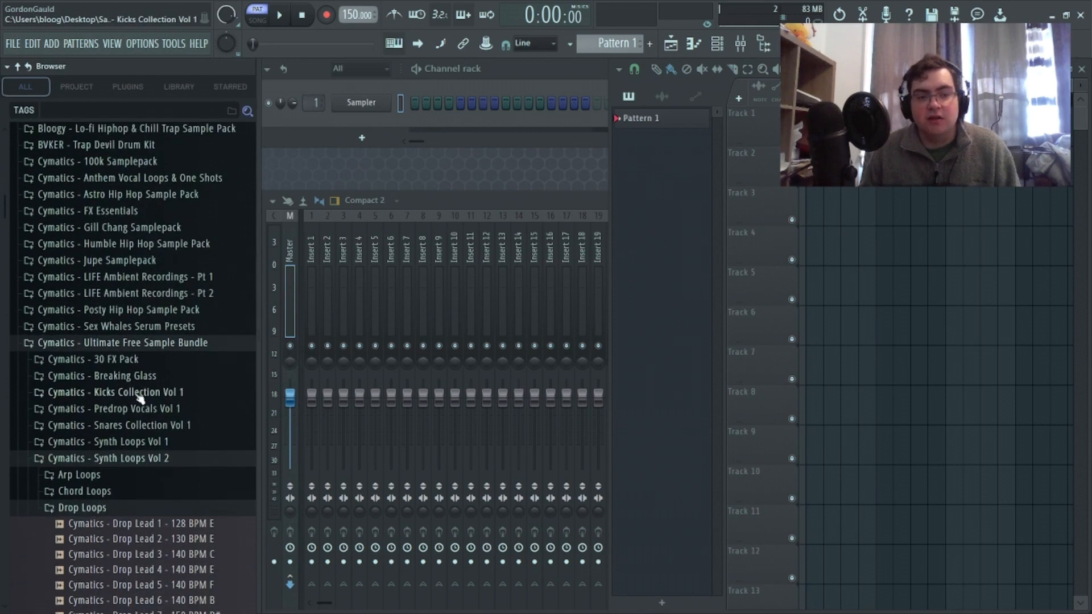
pyautogui.click(142, 392)
pyautogui.click(136, 424)
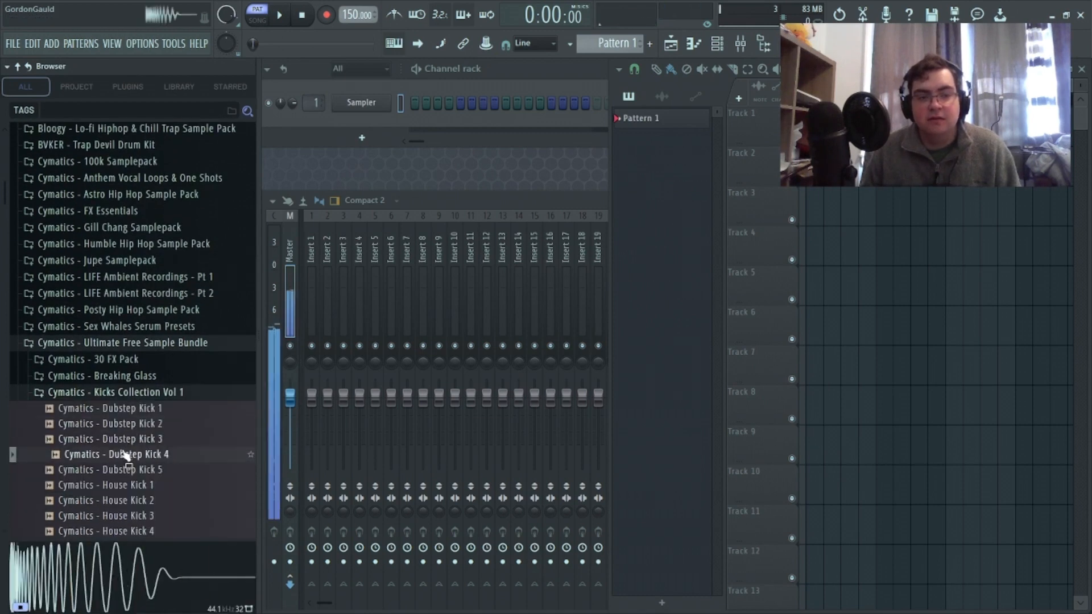
pyautogui.click(151, 443)
pyautogui.moveTo(152, 446); pyautogui.dragTo(494, 132)
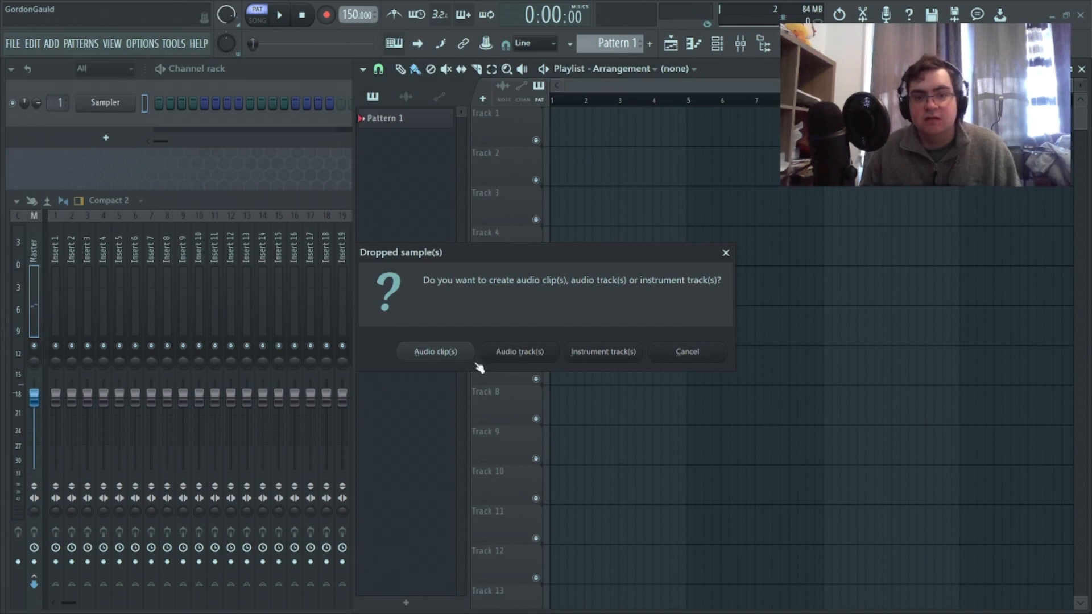
pyautogui.click(520, 353)
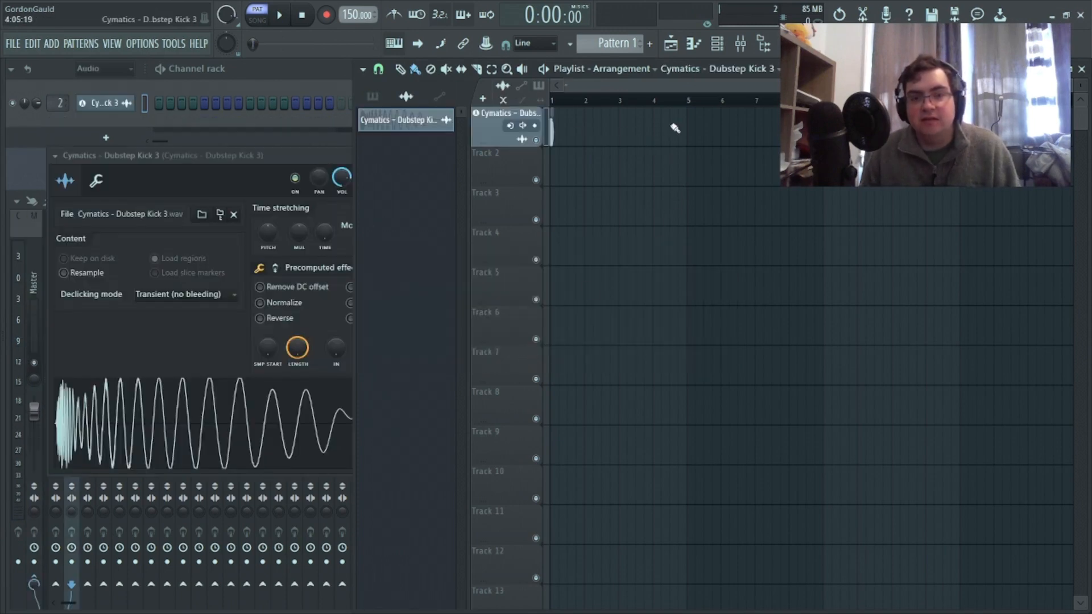
# Place copies of the kick clip at the start of bars 2, 3 and 4 on the first playlist track
pyautogui.scroll(4, 624, 87)
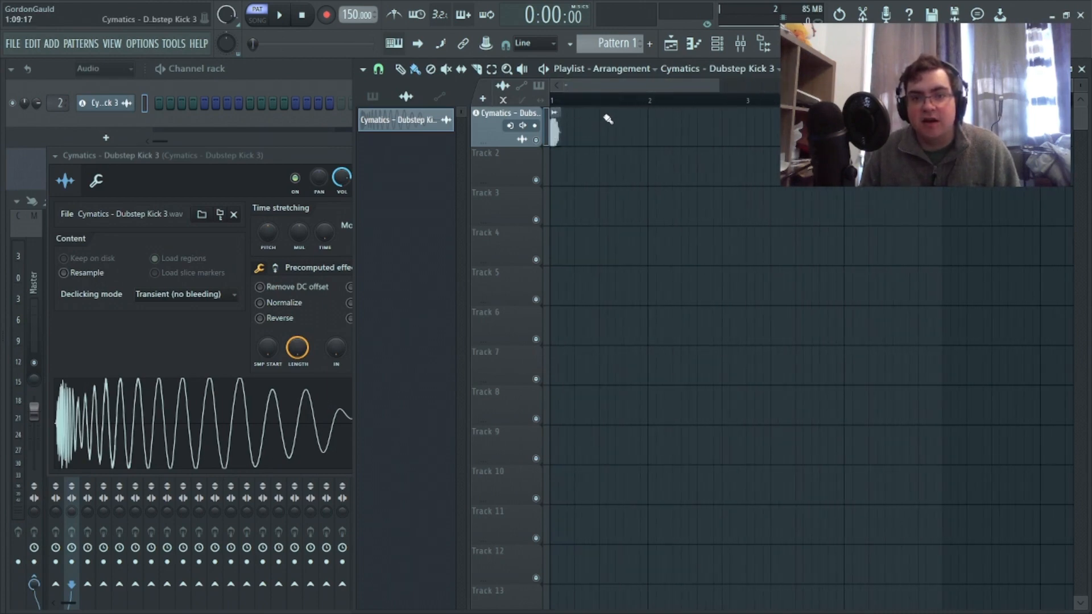
pyautogui.click(655, 128)
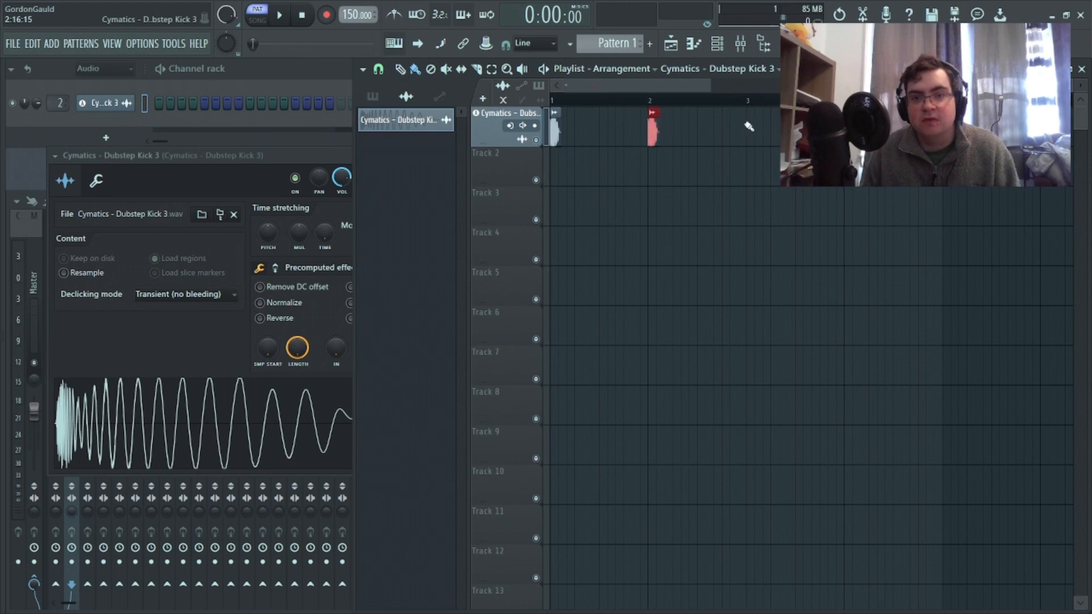
pyautogui.click(755, 125)
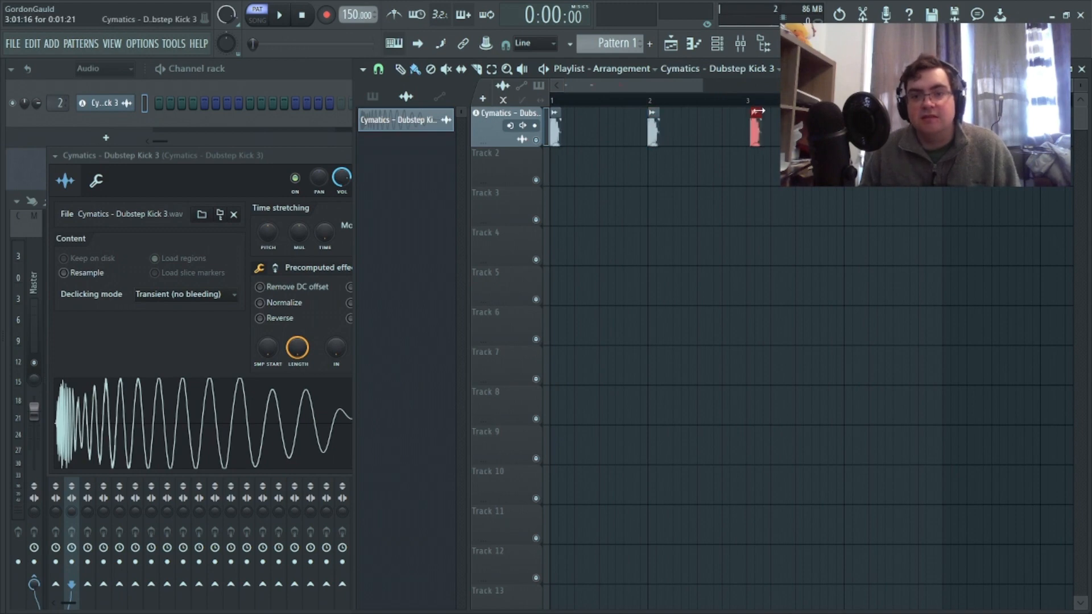
pyautogui.moveTo(758, 112); pyautogui.dragTo(791, 112)
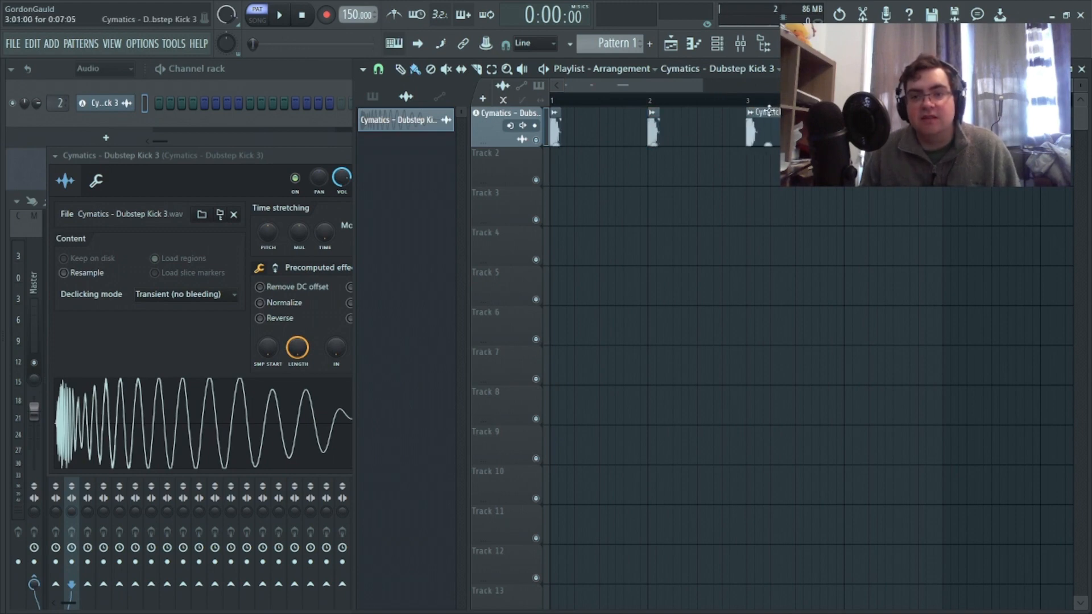
pyautogui.moveTo(789, 112); pyautogui.dragTo(756, 111)
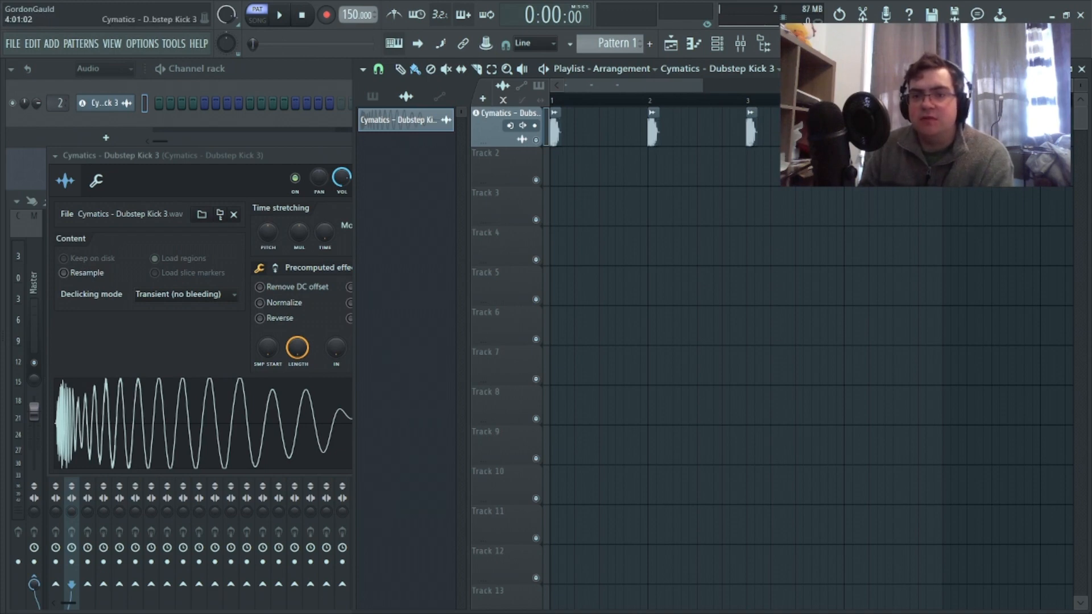
# Switch playback from pattern to song mode for the playlist arrangement
pyautogui.moveTo(642, 85); pyautogui.dragTo(566, 97)
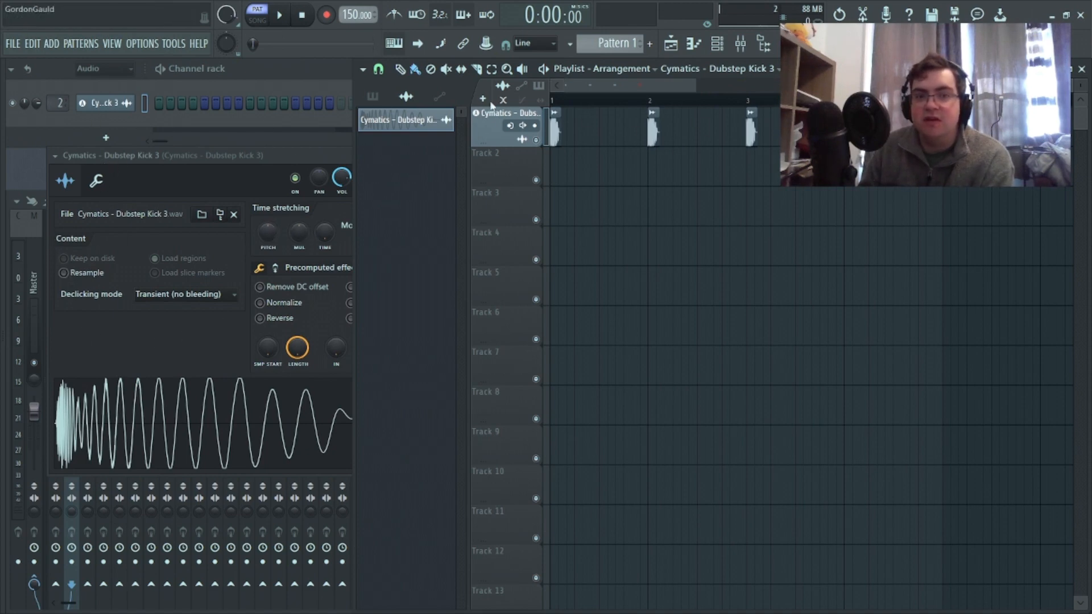
pyautogui.click(236, 67)
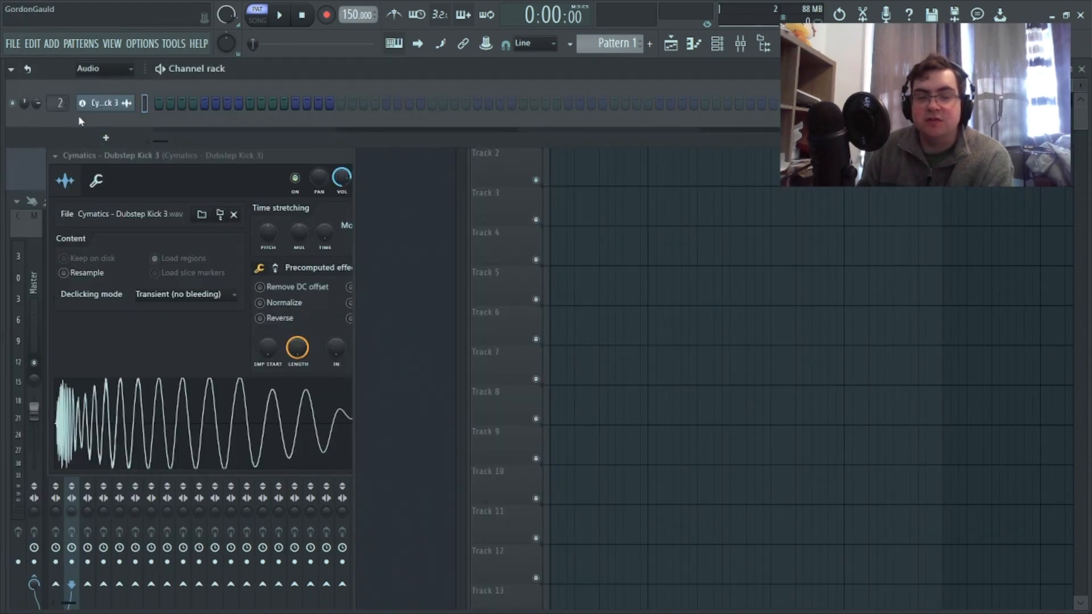
pyautogui.click(406, 230)
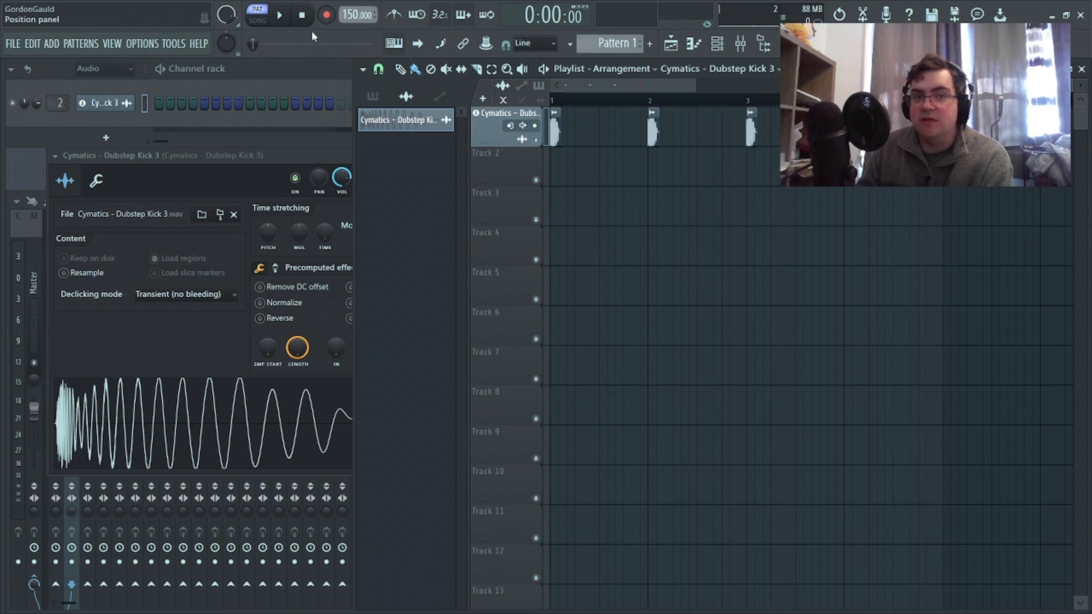
pyautogui.moveTo(581, 100); pyautogui.dragTo(485, 118)
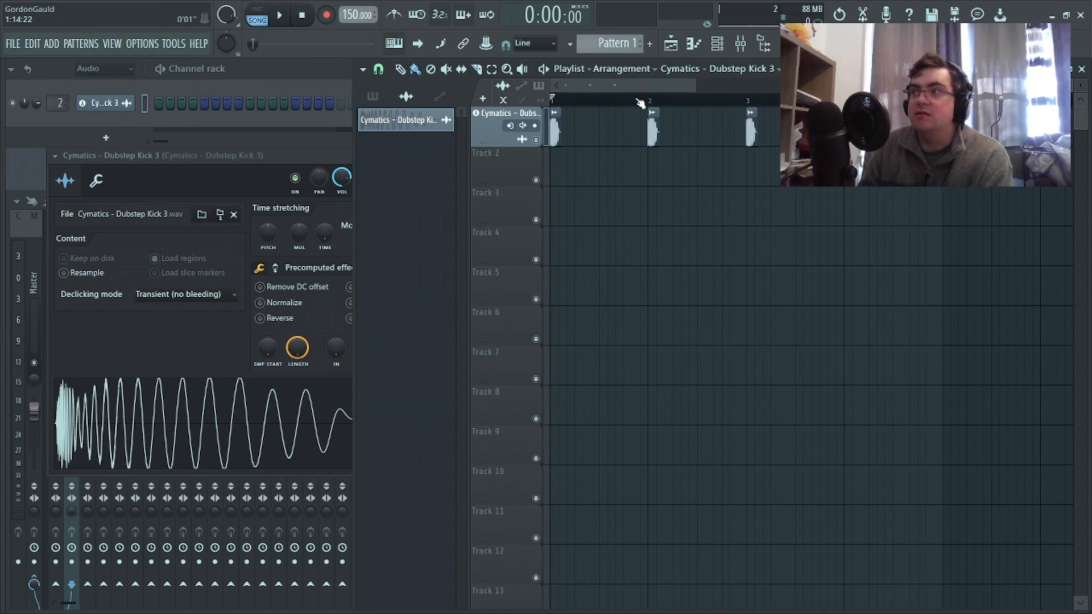
pyautogui.moveTo(696, 84); pyautogui.dragTo(737, 107)
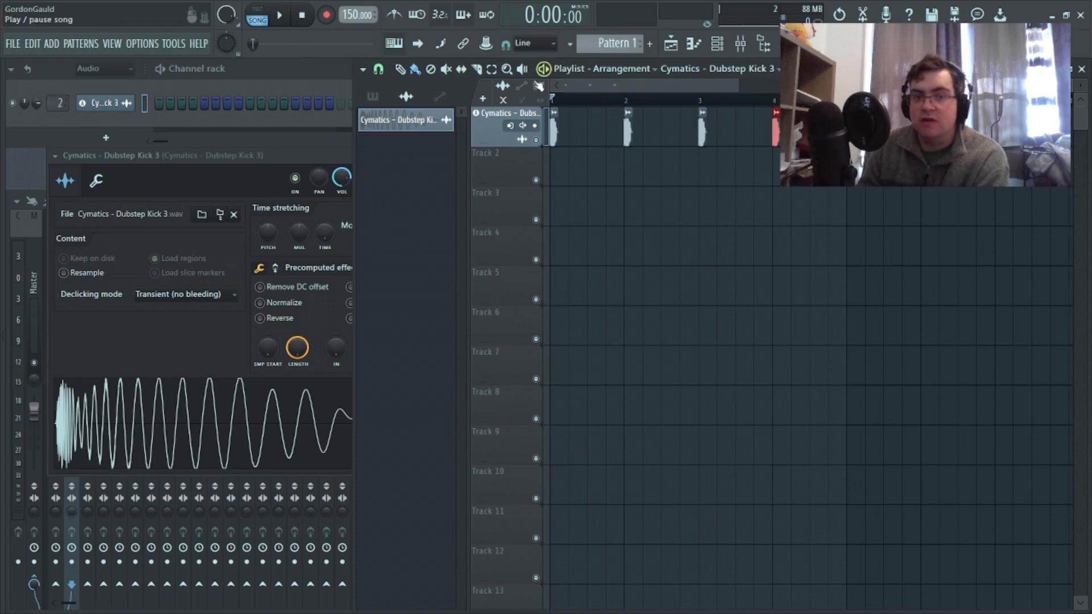
pyautogui.moveTo(695, 101); pyautogui.dragTo(551, 132)
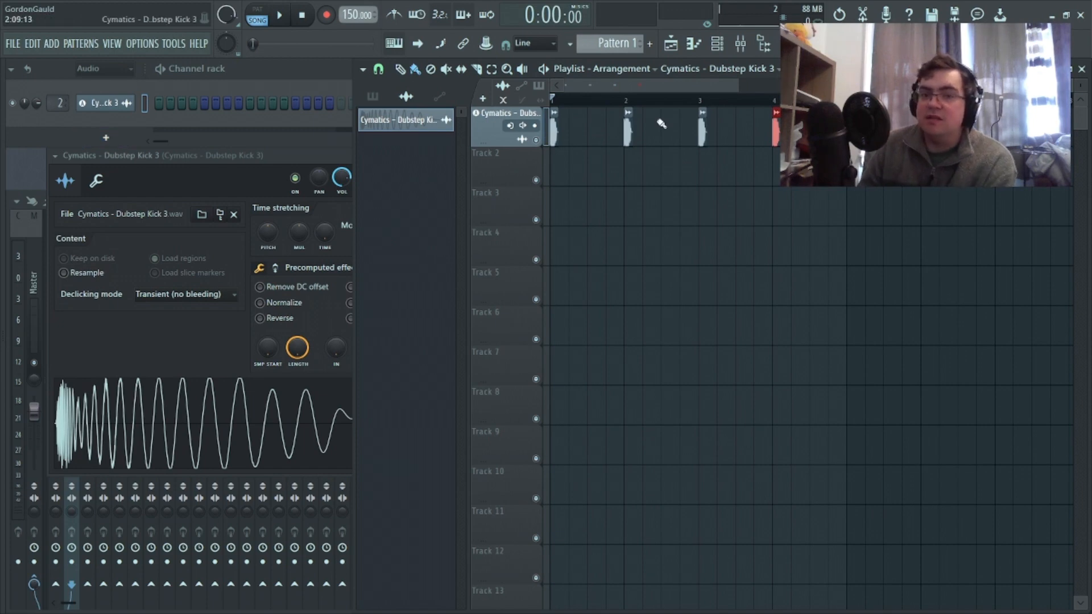
# Close the Dubstep Kick 3 channel settings and maximize the playlist
pyautogui.doubleClick(627, 136)
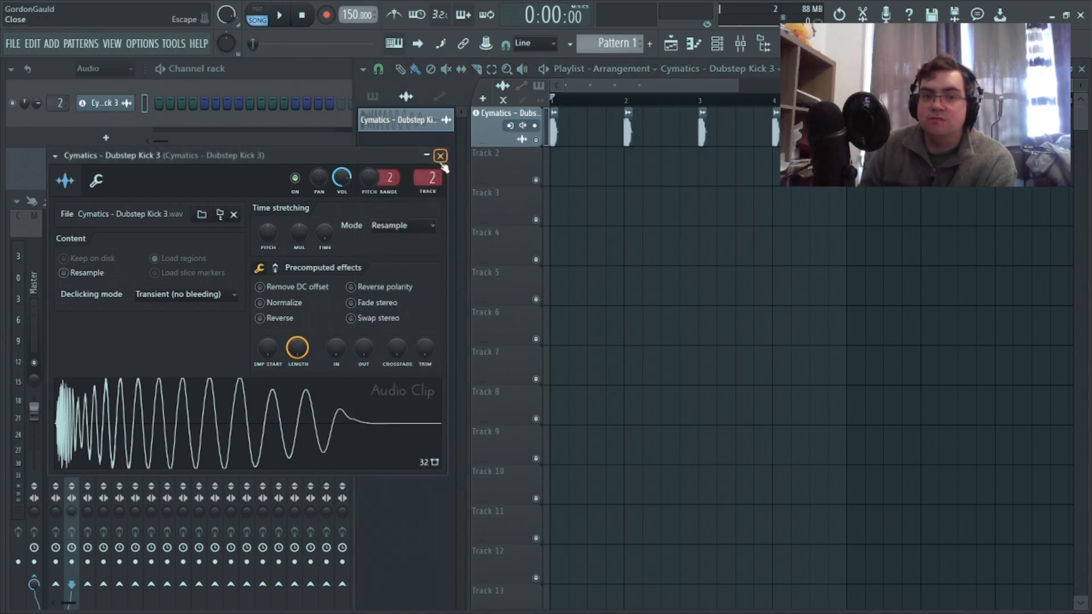
pyautogui.click(441, 157)
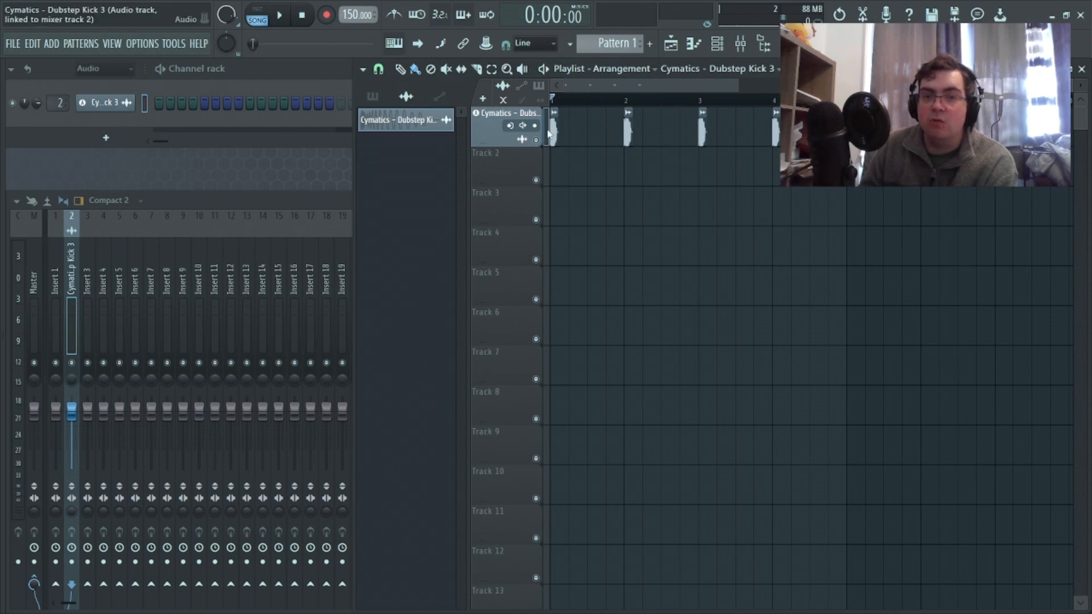
pyautogui.moveTo(603, 102); pyautogui.dragTo(553, 102)
pyautogui.moveTo(912, 68); pyautogui.dragTo(635, 65)
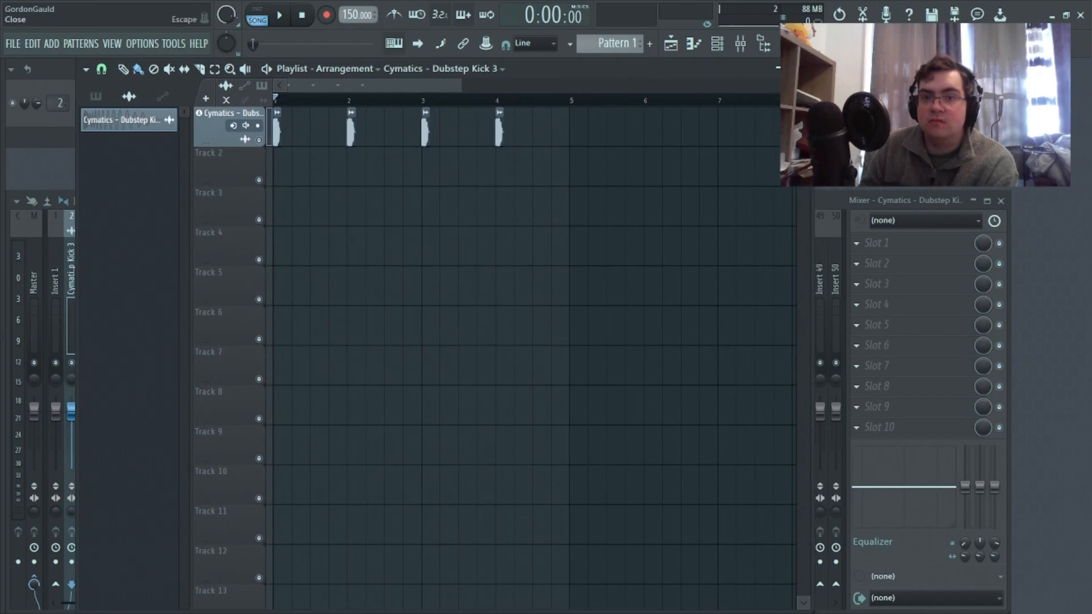
pyautogui.click(791, 69)
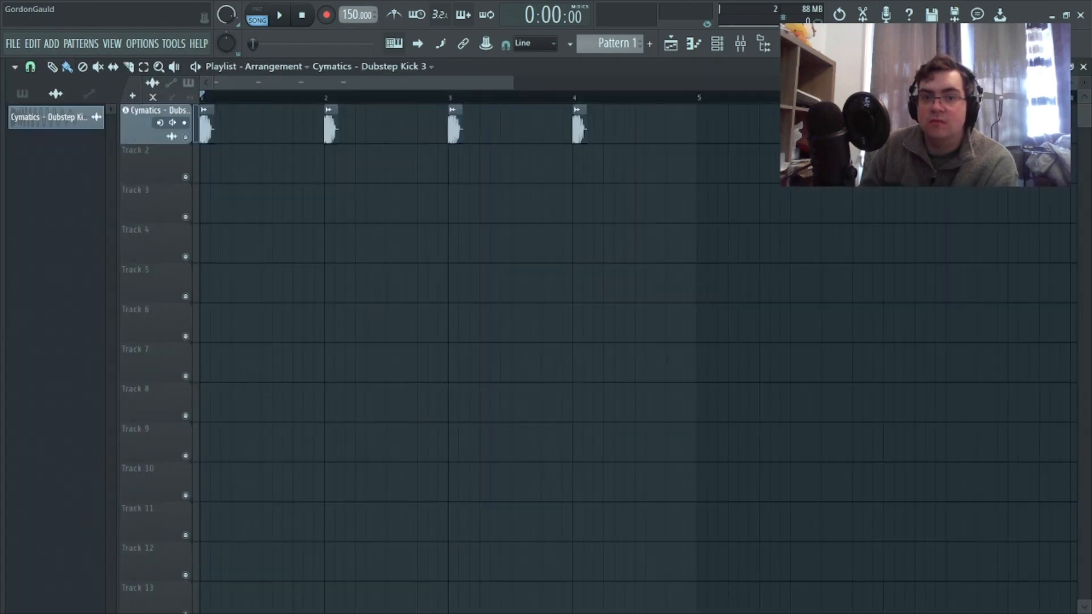
# Try a quick fade-out on the Dubstep Kick 3 sample, return it to 0% and close its channel settings
pyautogui.doubleClick(327, 132)
pyautogui.moveTo(363, 348); pyautogui.dragTo(363, 331)
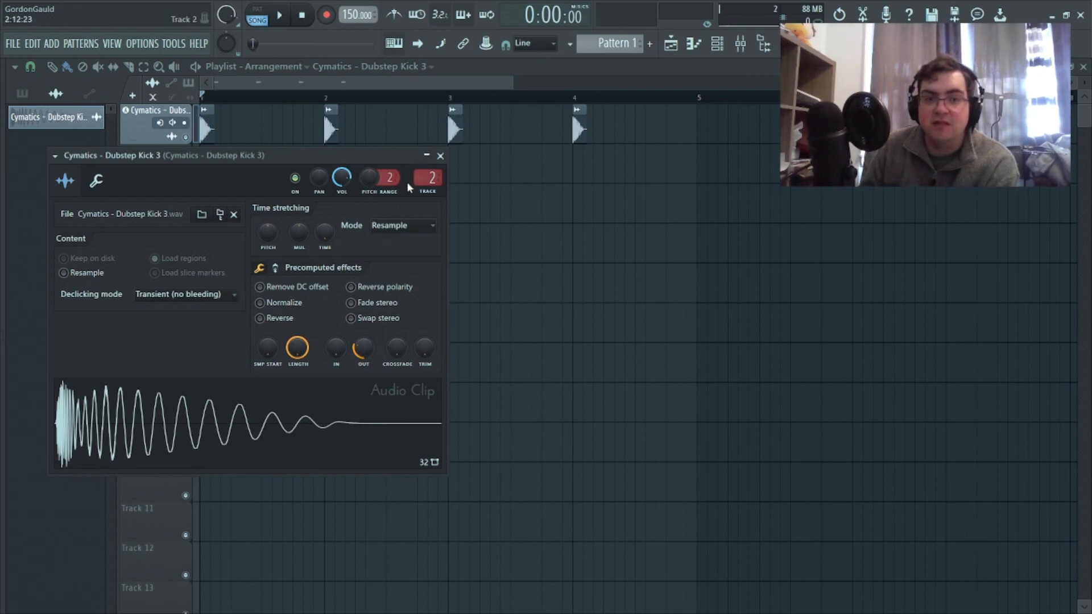
pyautogui.moveTo(364, 348); pyautogui.dragTo(364, 366)
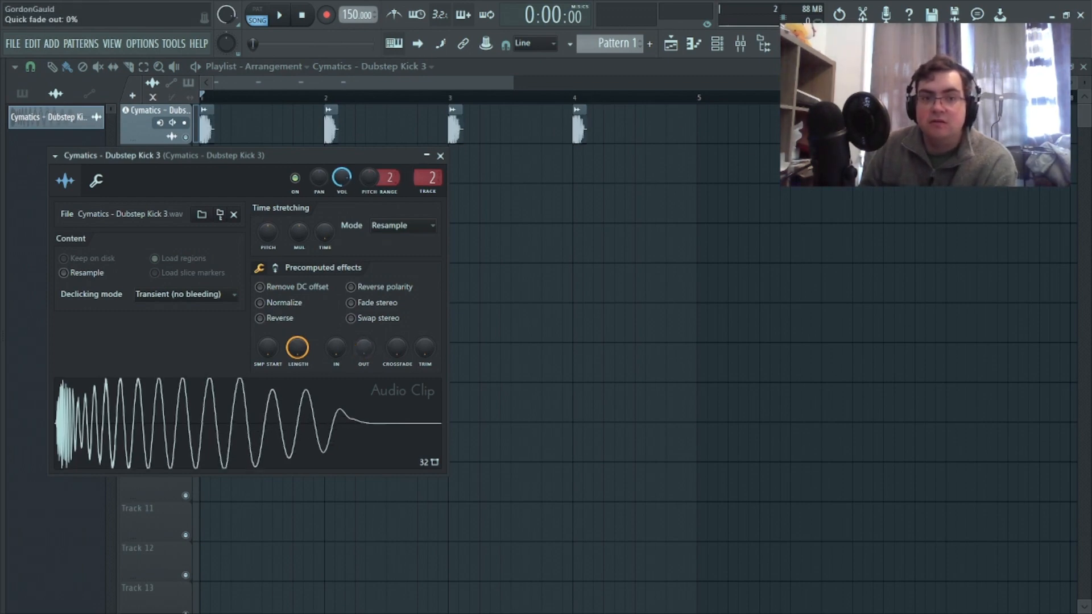
pyautogui.click(441, 155)
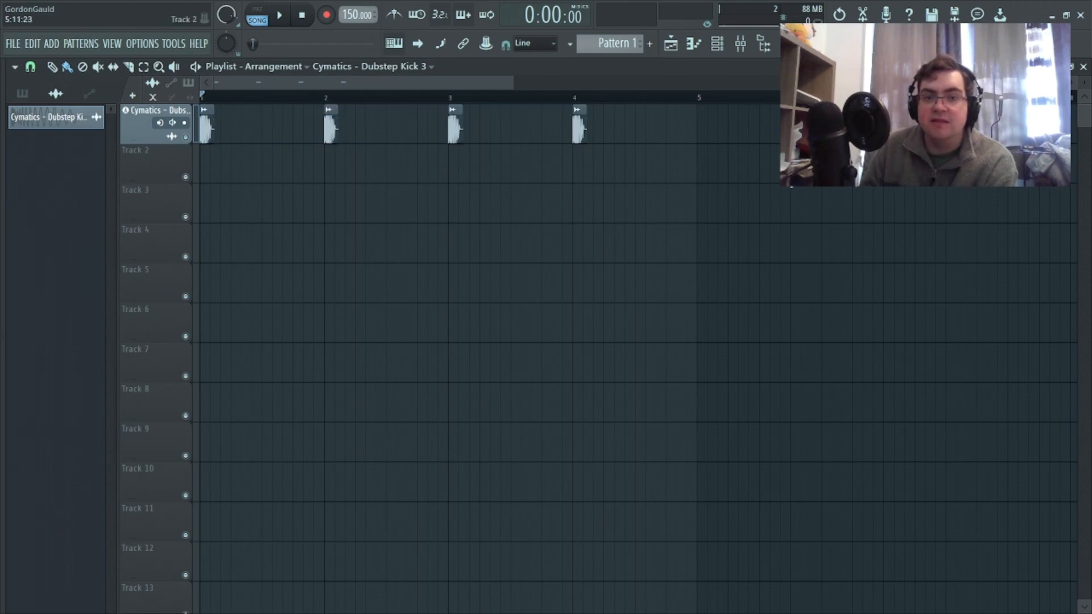
# Examine the options for the kick clip at bar 2, including Make unique, without applying any
pyautogui.rightClick(329, 112)
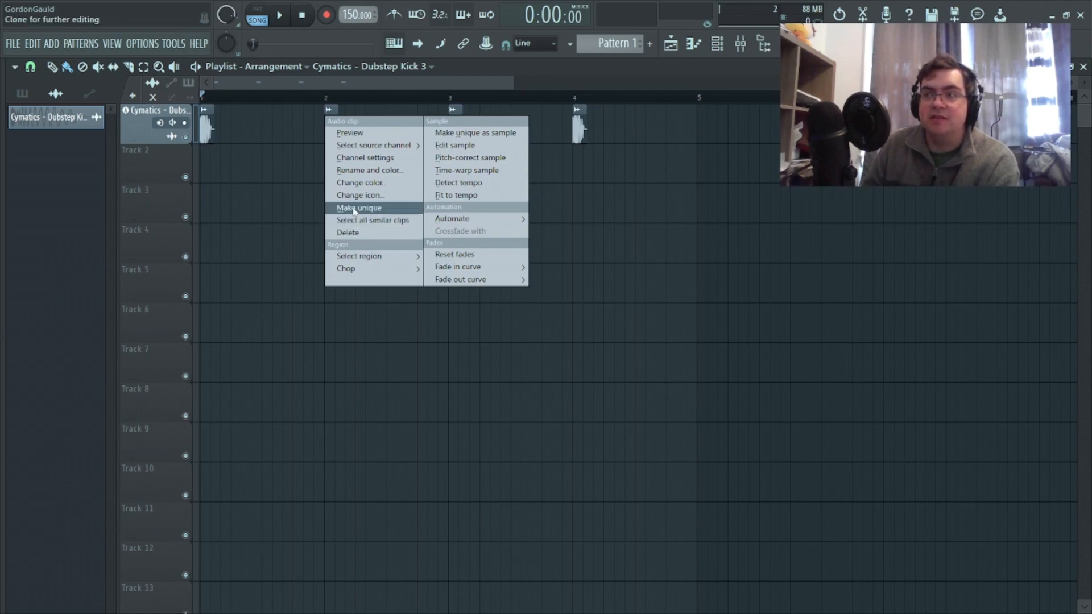
pyautogui.click(490, 83)
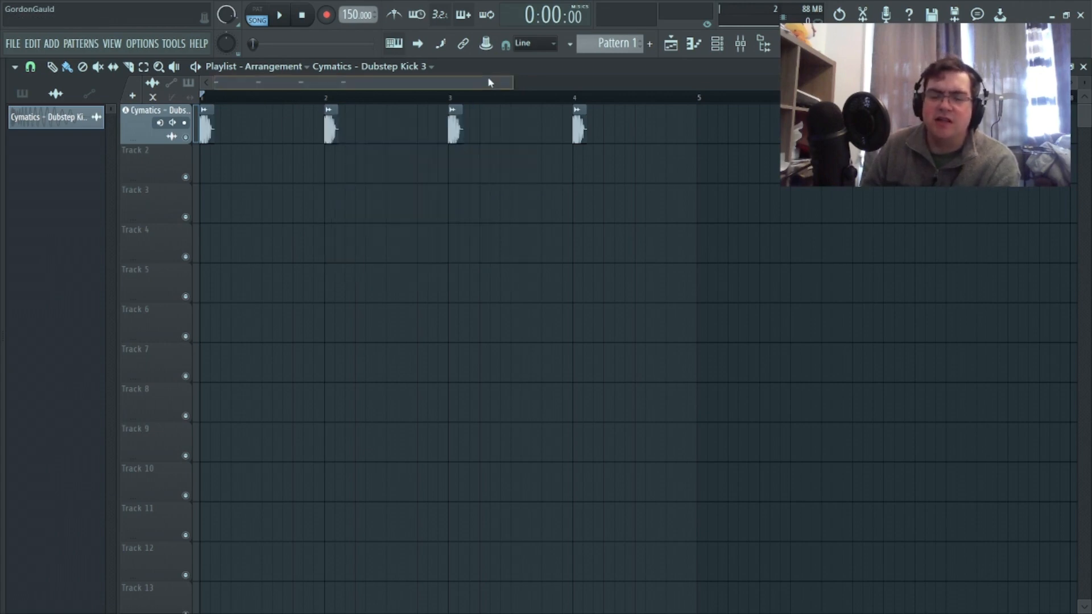
pyautogui.moveTo(477, 83); pyautogui.dragTo(321, 95)
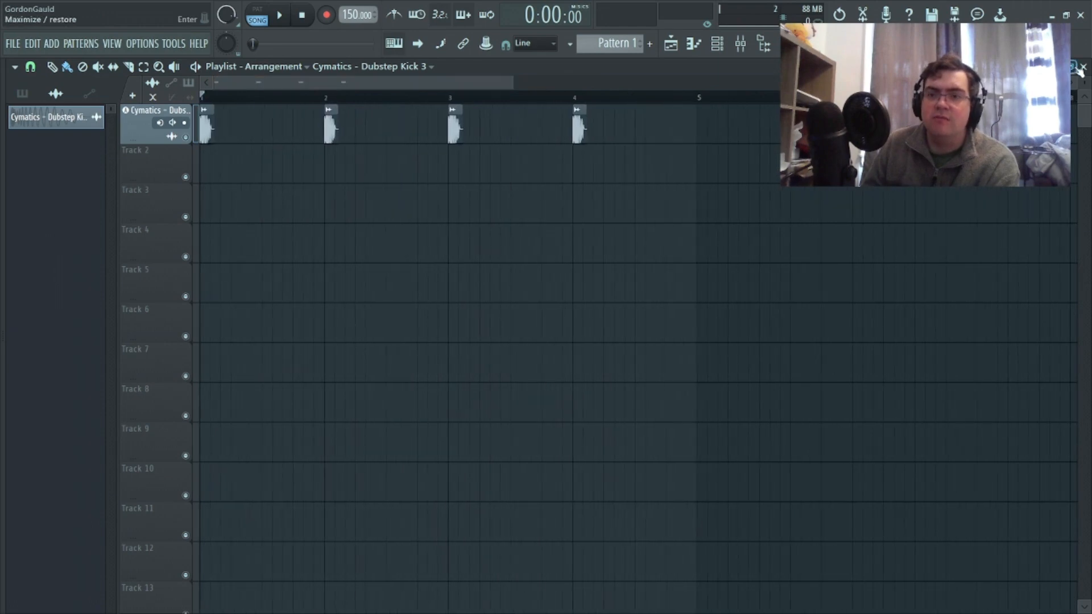
# Restore the playlist from full size, uncover the channel rack and mixer, and select the kick's mixer track
pyautogui.click(1071, 66)
pyautogui.moveTo(540, 70); pyautogui.dragTo(813, 69)
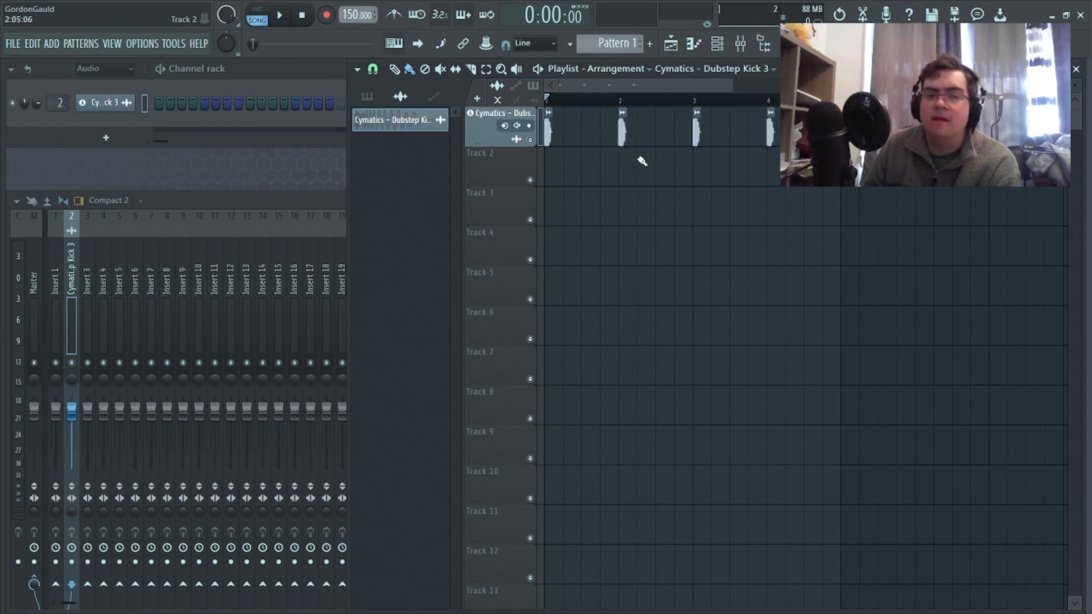
pyautogui.click(62, 248)
pyautogui.click(70, 245)
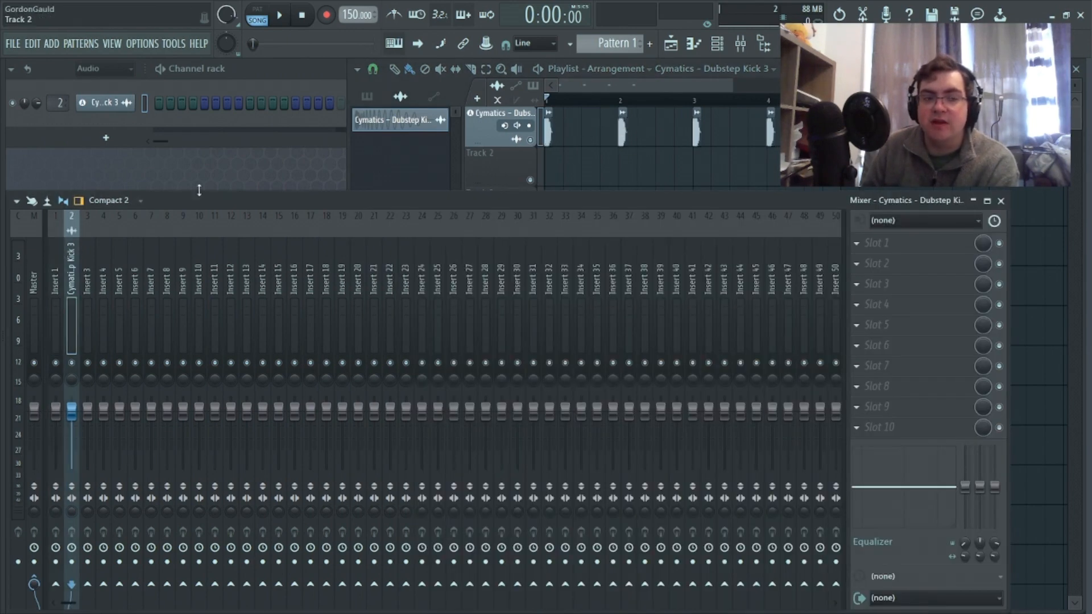
pyautogui.click(61, 232)
pyautogui.click(67, 232)
pyautogui.click(356, 172)
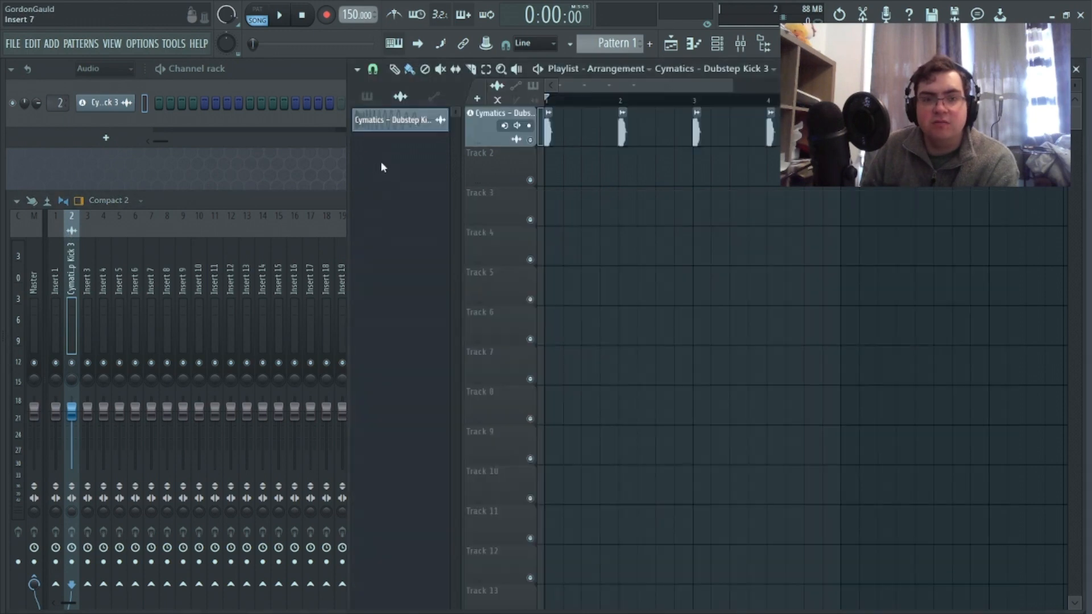
# Display all channels in the channel rack and delete the default Sampler channel
pyautogui.click(105, 68)
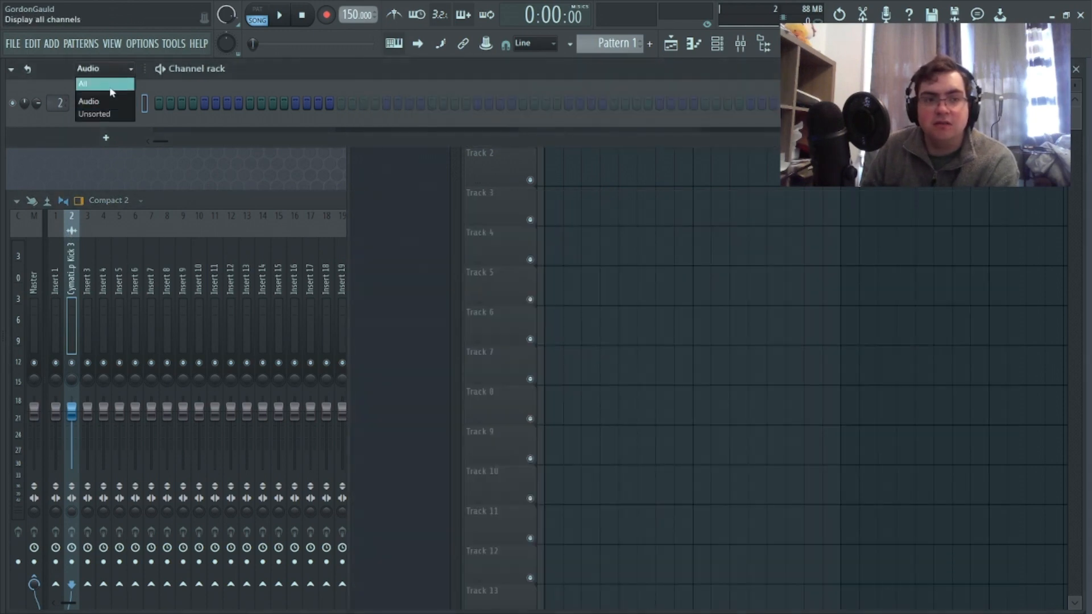
pyautogui.click(111, 91)
pyautogui.rightClick(121, 108)
pyautogui.click(160, 254)
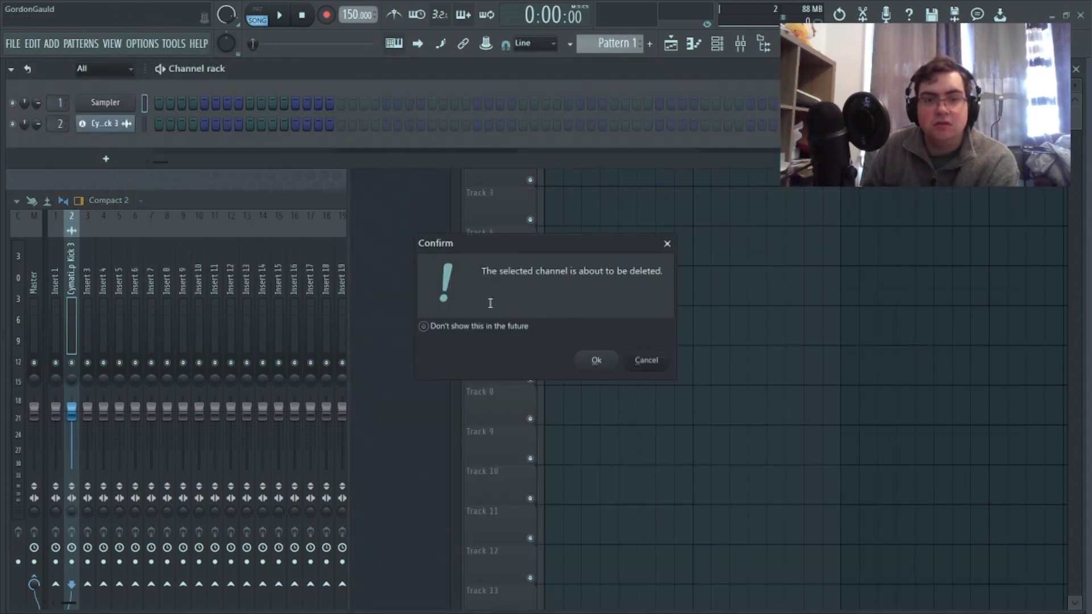
pyautogui.click(596, 362)
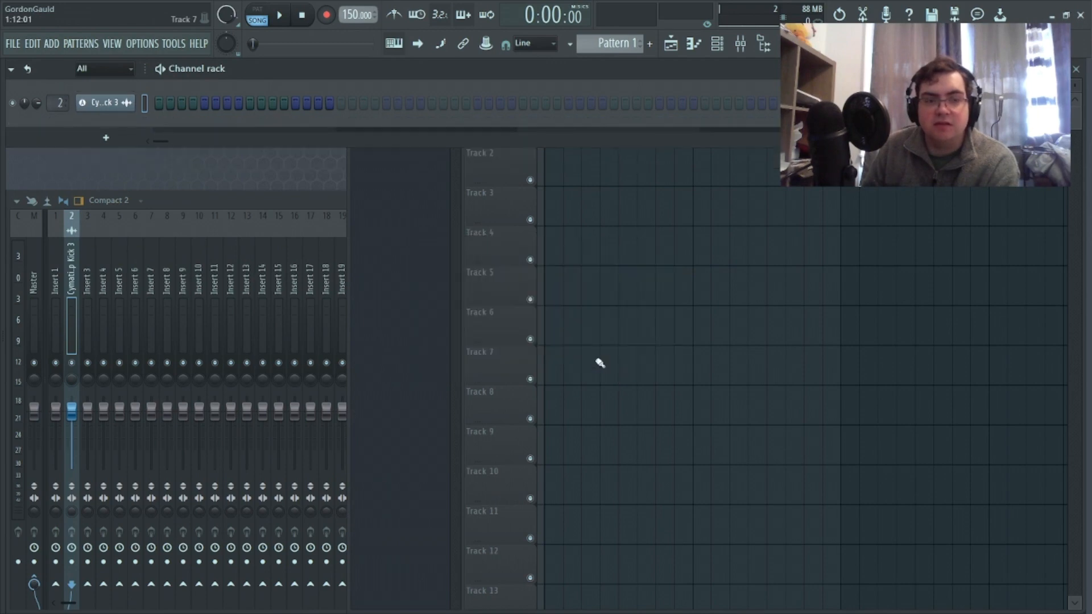
# Move the kick's mixer track to insert 1 and bring the playlist back in front of the mixer
pyautogui.click(71, 232)
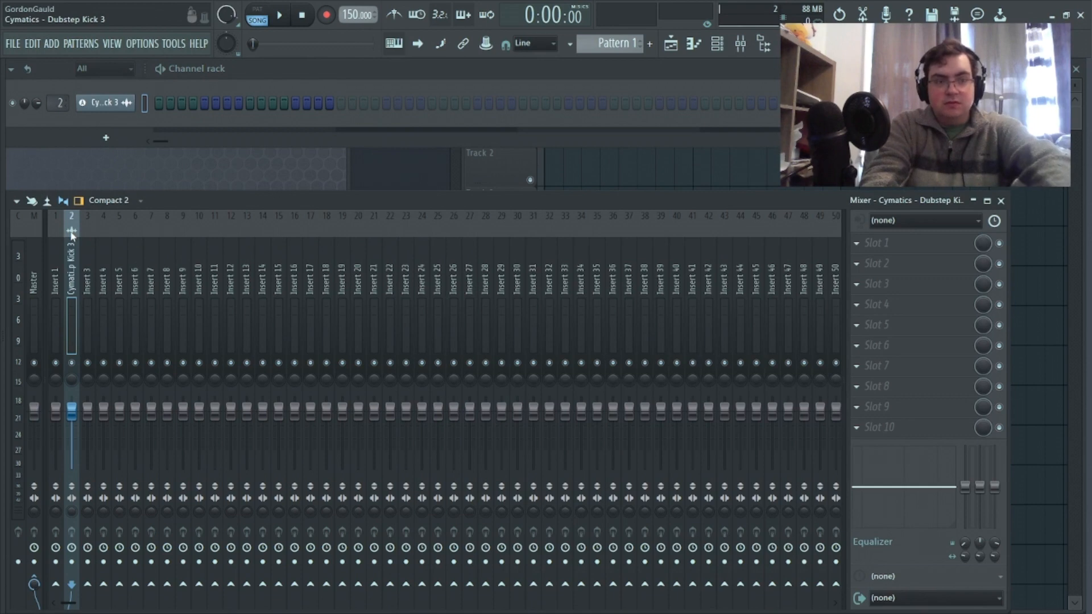
pyautogui.hotkey('alt', 'Left')
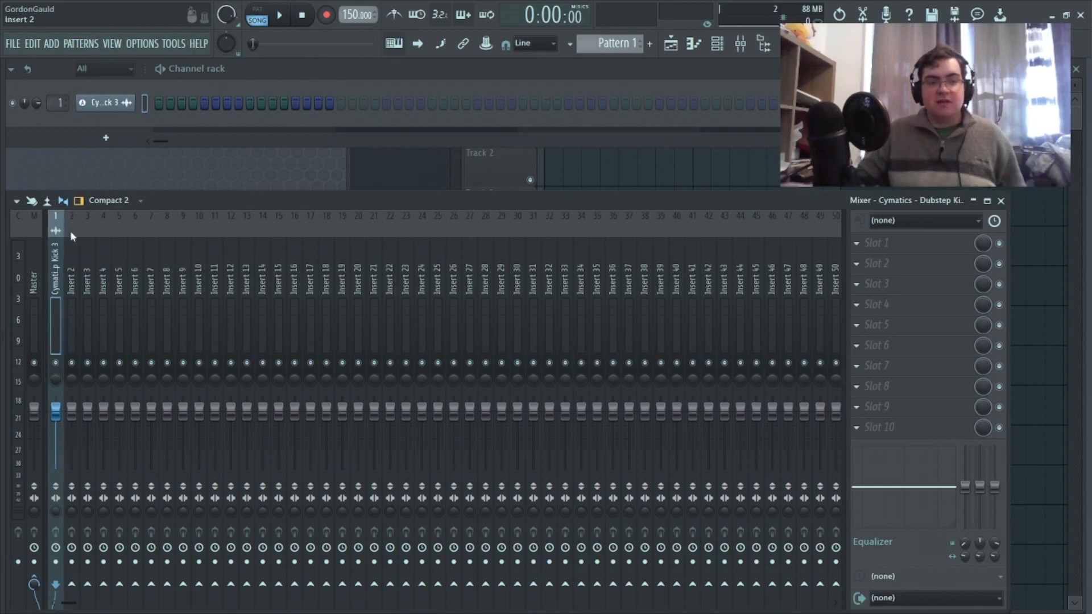
pyautogui.click(432, 161)
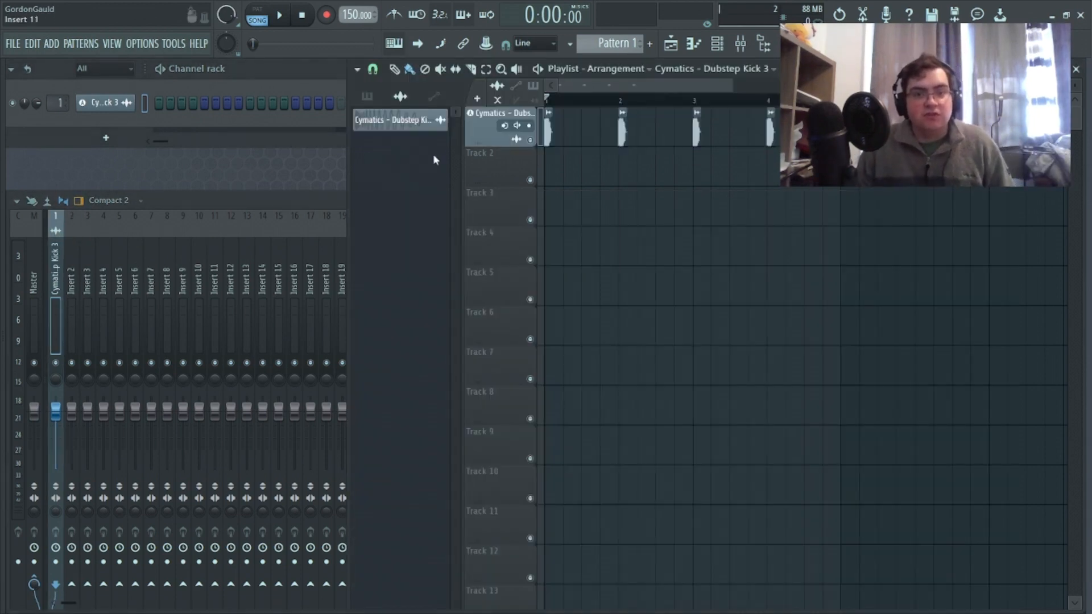
# Show the sample browser and collapse the Cymatics - Kicks Collection Vol 1 folder
pyautogui.hotkey('alt', 'F8')
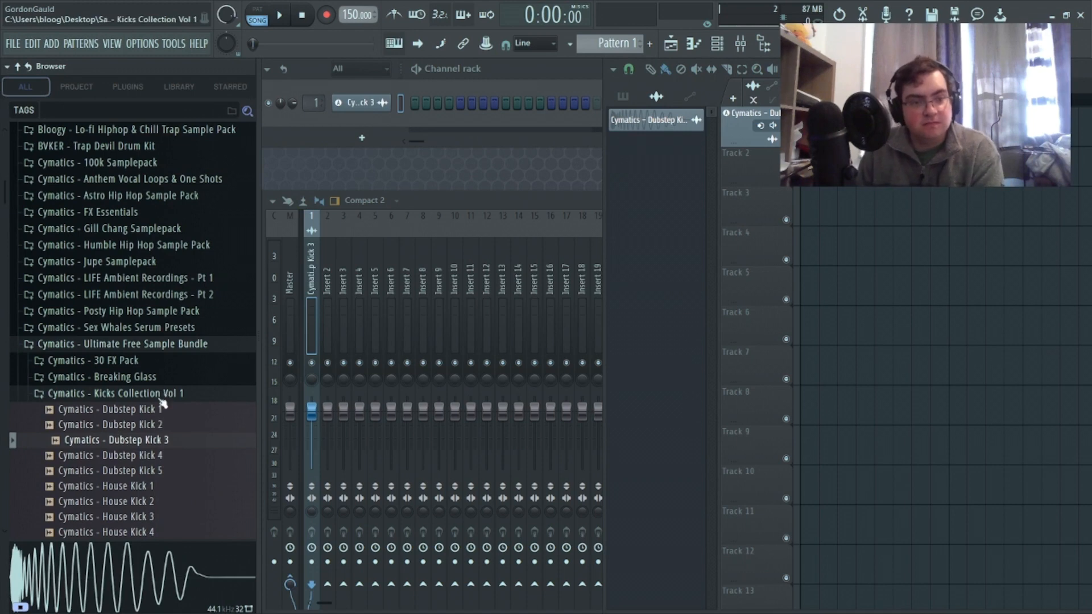
pyautogui.scroll(-5, 156, 415)
pyautogui.scroll(5, 125, 404)
pyautogui.click(121, 395)
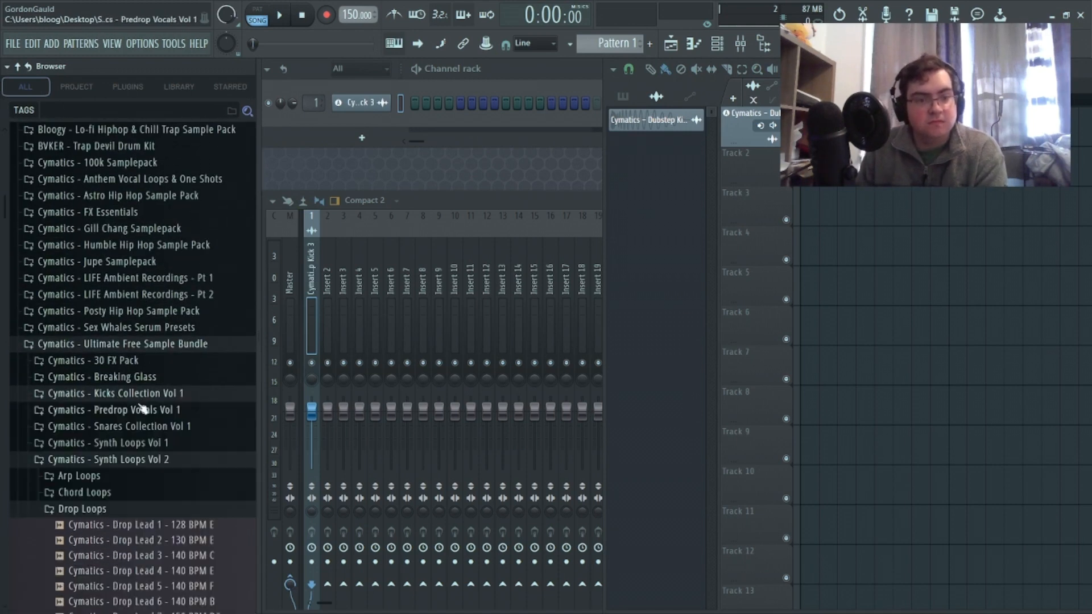
# Audition samples in Cymatics - Snares Collection Vol 1, including Snare 4, and collapse the Ultimate Free Sample Bundle folder
pyautogui.click(139, 428)
pyautogui.click(142, 456)
pyautogui.click(139, 488)
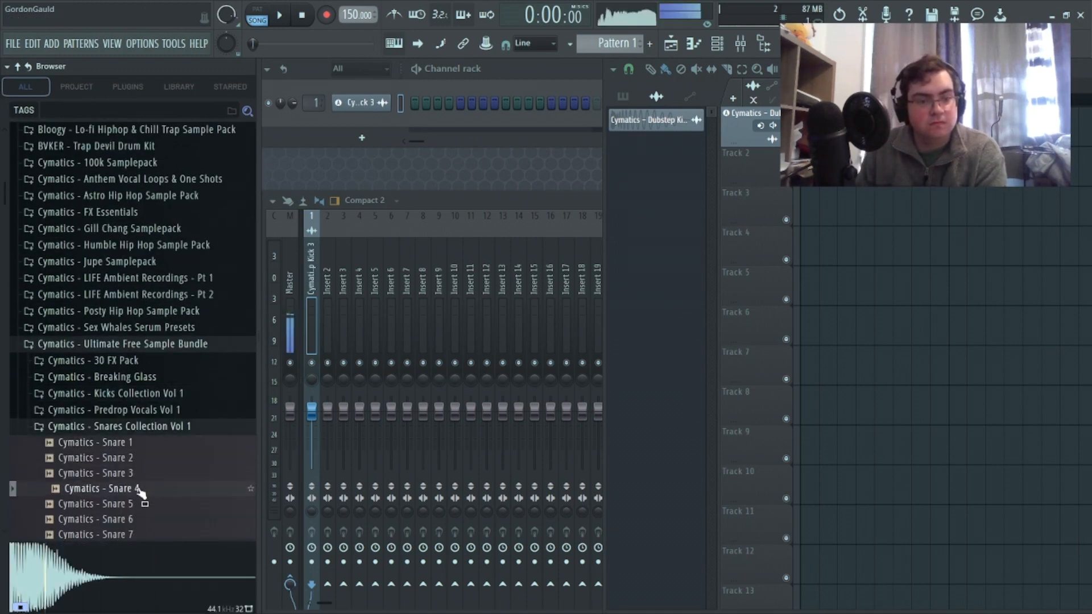
pyautogui.scroll(-4, 144, 466)
pyautogui.click(145, 446)
pyautogui.click(141, 461)
pyautogui.scroll(5, 140, 463)
pyautogui.click(133, 472)
pyautogui.click(107, 436)
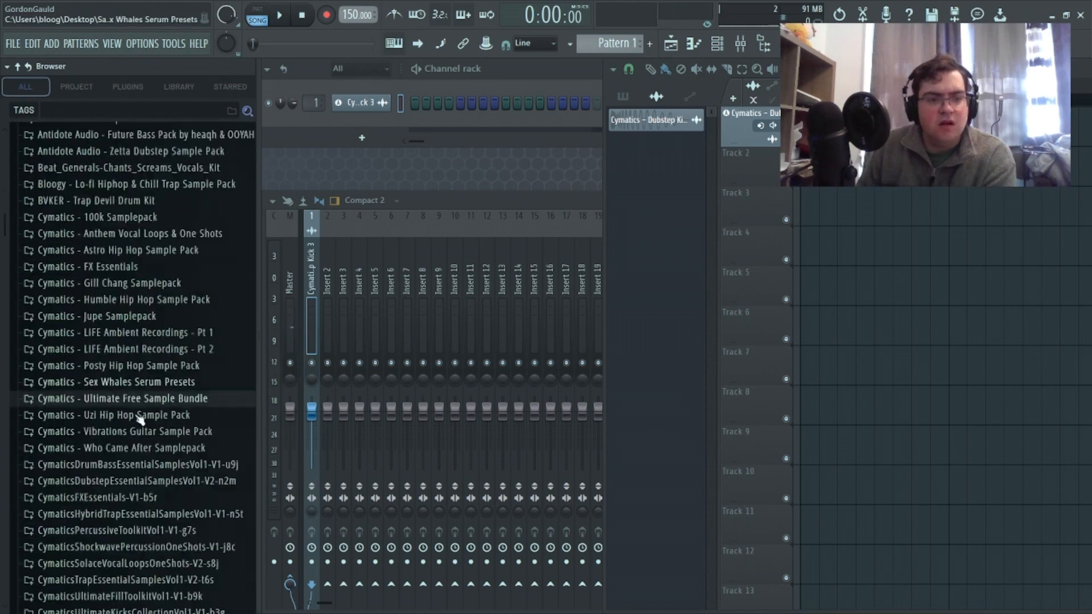
# Open the Drums - One Shots folder inside Cymatics - Dubstep Essential Samples Vol 1
pyautogui.scroll(-5, 125, 284)
pyautogui.click(137, 241)
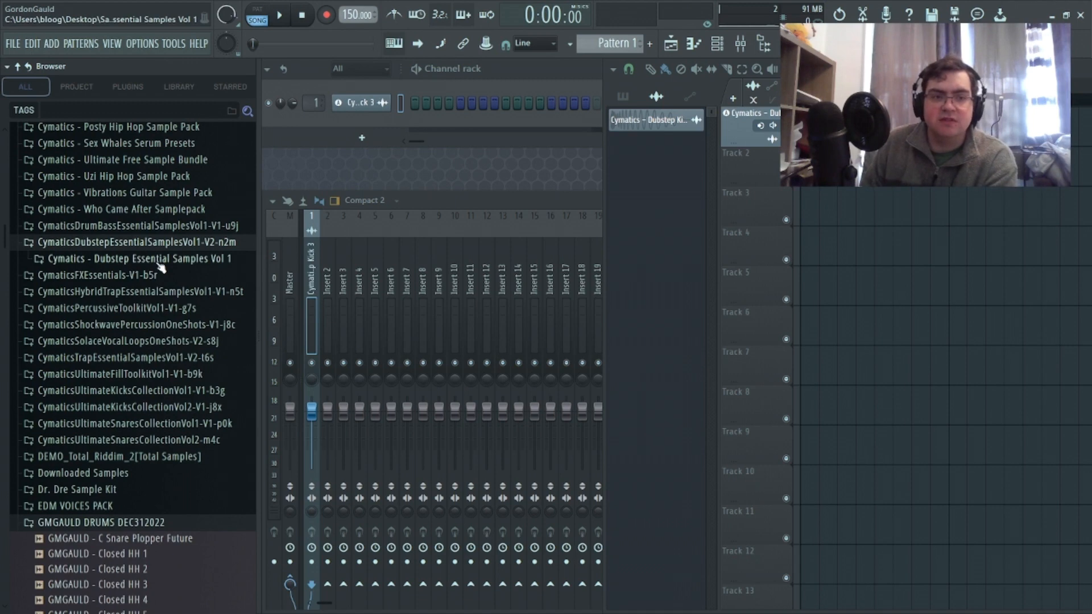
pyautogui.click(161, 259)
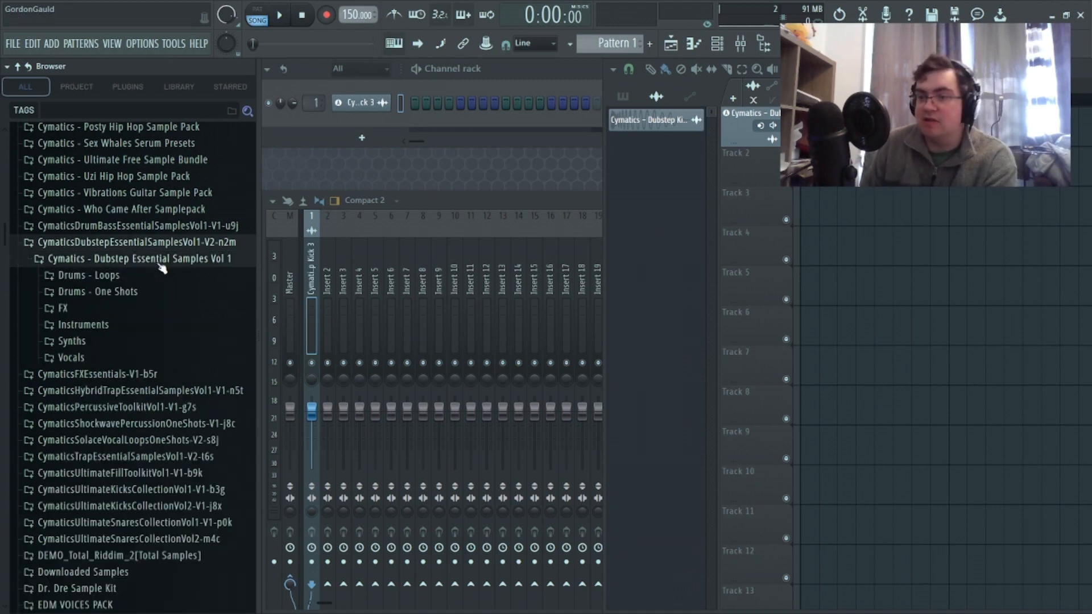
pyautogui.click(120, 292)
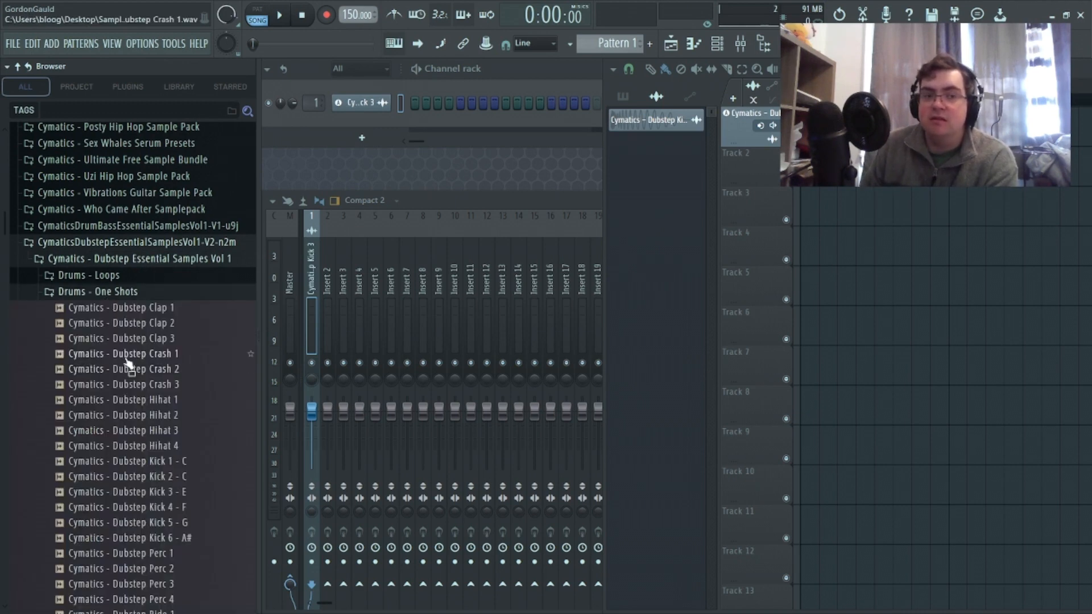
# Audition Dubstep Clap 2 and several of the dubstep snares in the Drums - One Shots folder
pyautogui.click(126, 414)
pyautogui.click(149, 323)
pyautogui.scroll(-4, 154, 418)
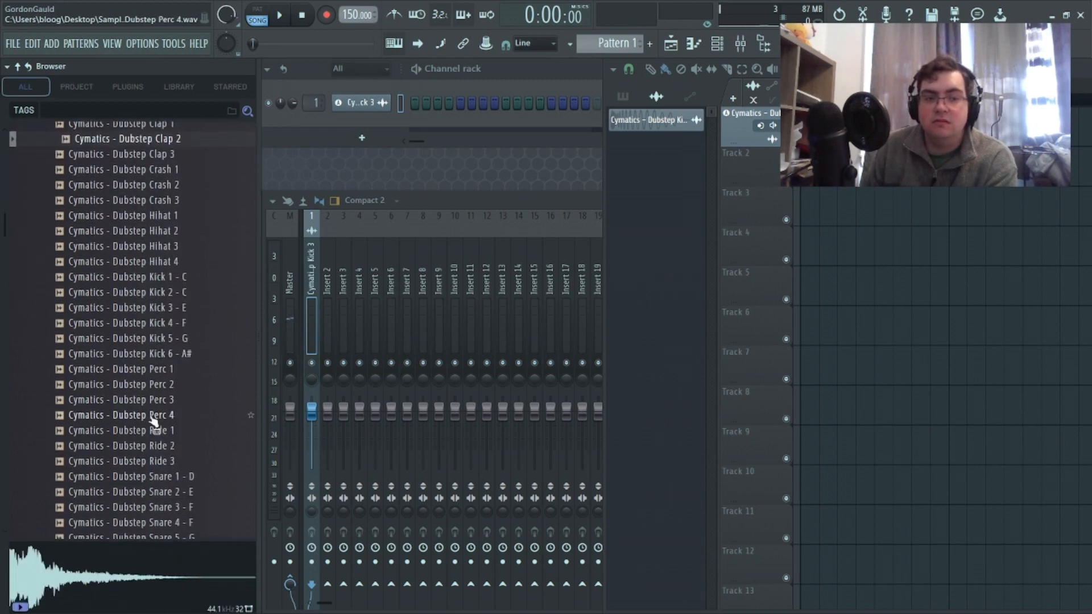
pyautogui.scroll(-6, 152, 418)
pyautogui.click(185, 219)
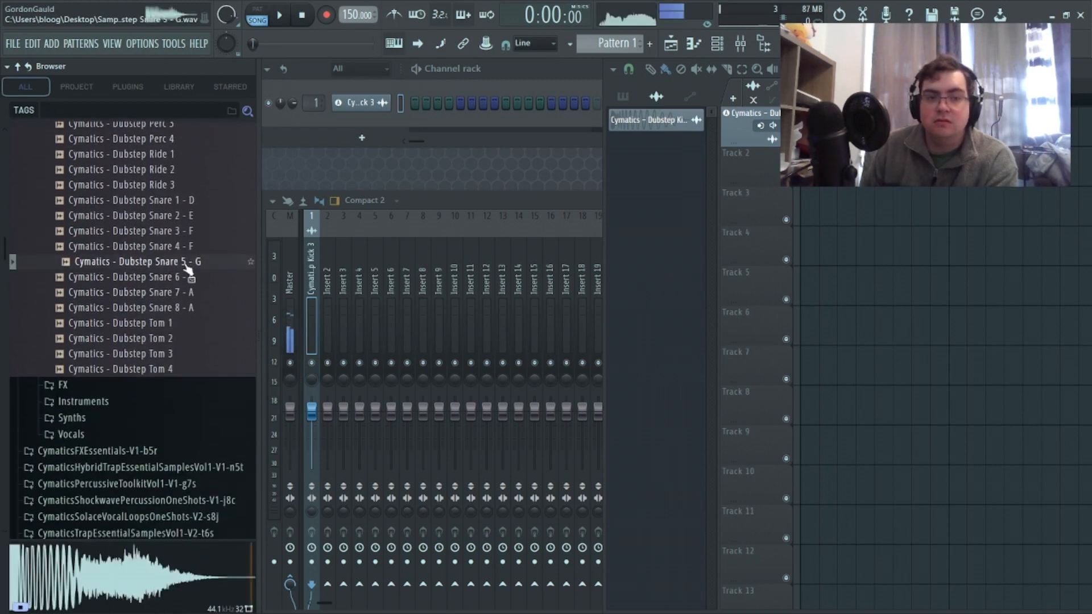
pyautogui.click(191, 201)
pyautogui.click(181, 216)
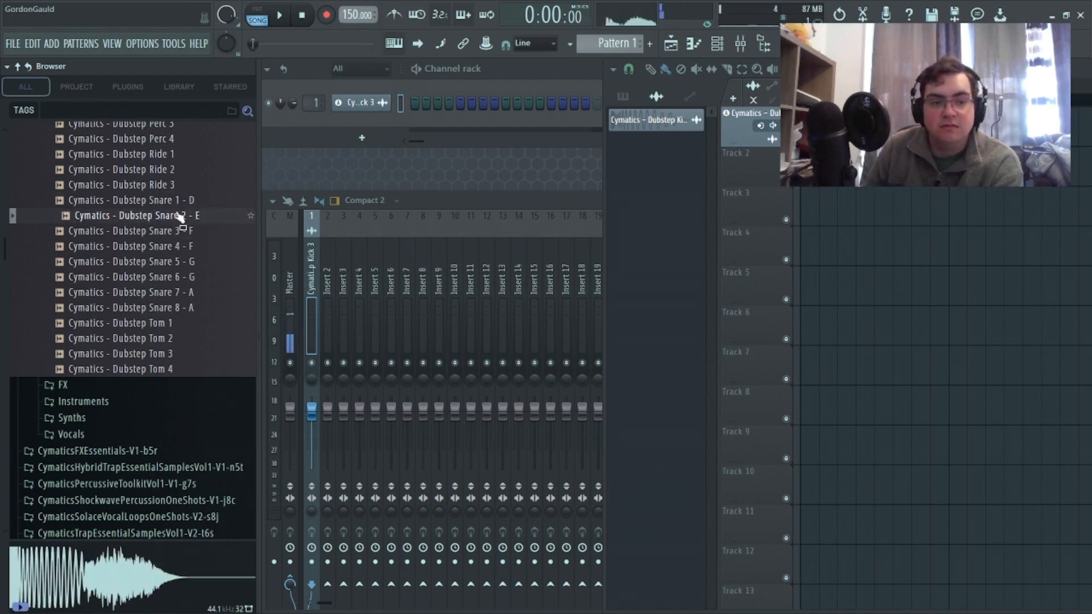
# Place Cymatics - Dubstep Snare 2 - E clips on Track 2 midway through each bar, and play the arrangement from the start
pyautogui.moveTo(180, 216); pyautogui.dragTo(582, 159)
pyautogui.click(734, 168)
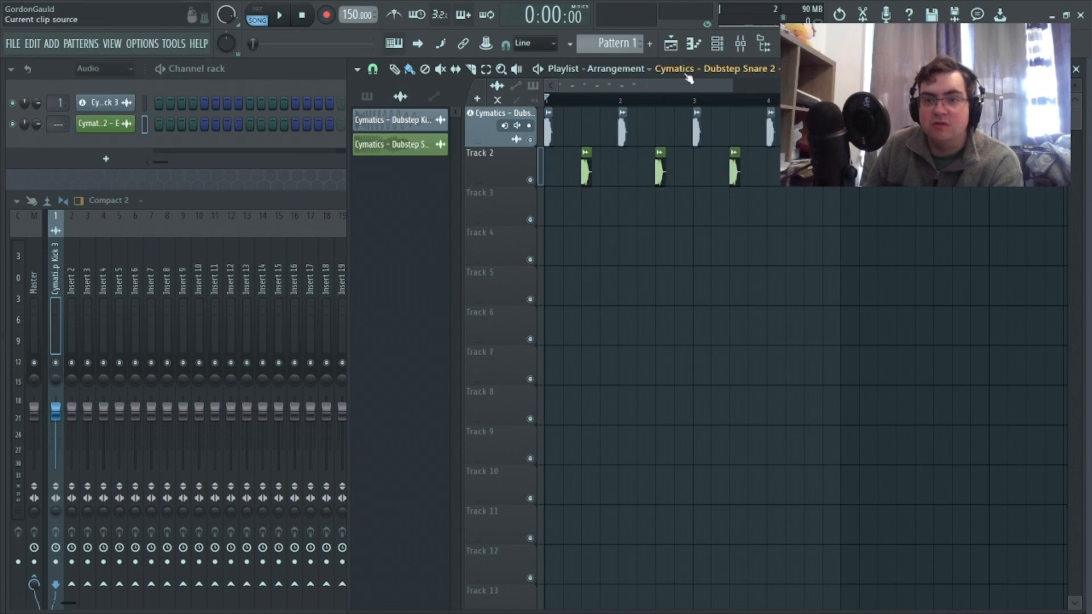
pyautogui.click(290, 26)
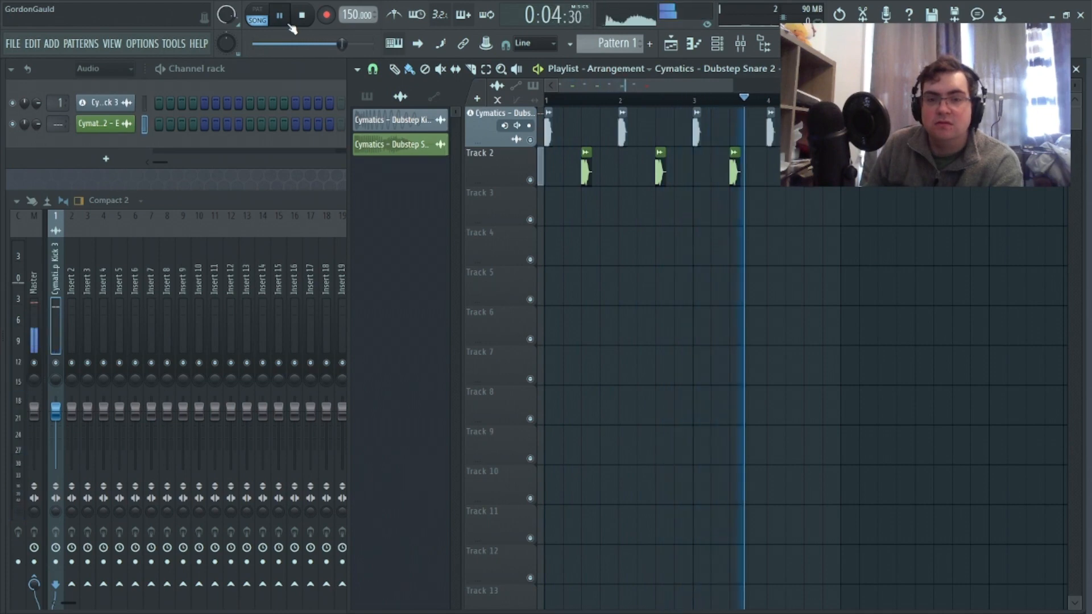
pyautogui.click(305, 15)
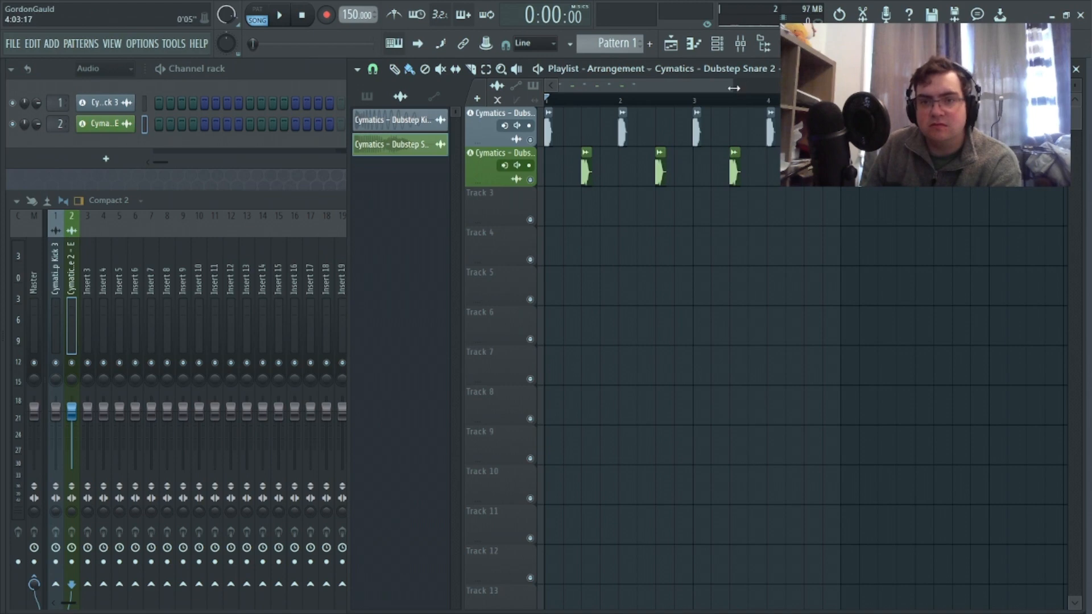
# Add a Dubstep Kick 3 clip on the last beat of bar 4 in the kick track
pyautogui.moveTo(734, 88); pyautogui.dragTo(692, 88)
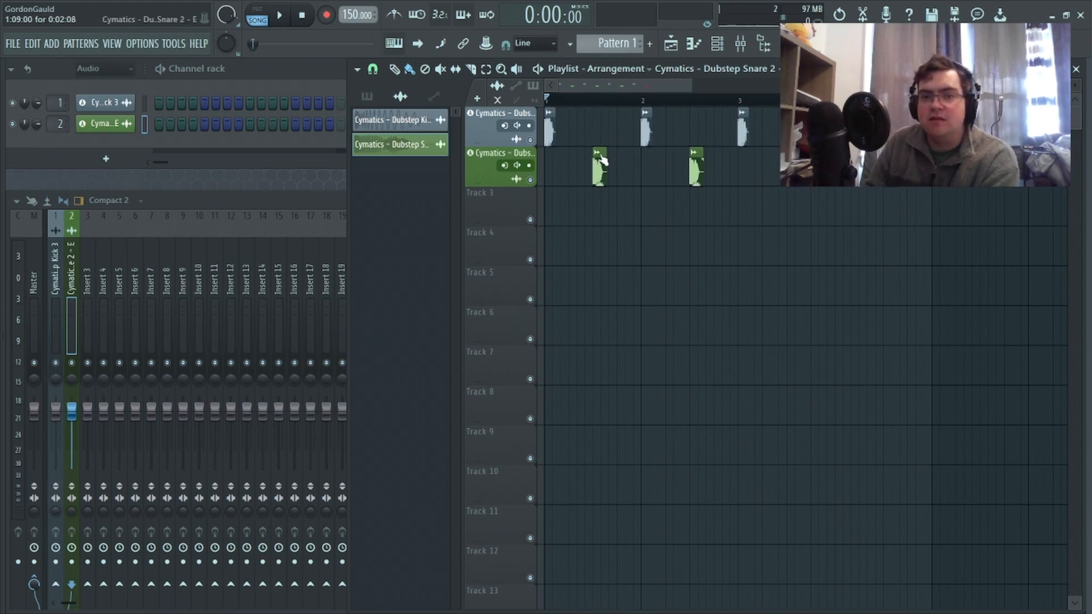
pyautogui.moveTo(618, 84); pyautogui.dragTo(583, 75)
pyautogui.moveTo(693, 85); pyautogui.dragTo(741, 85)
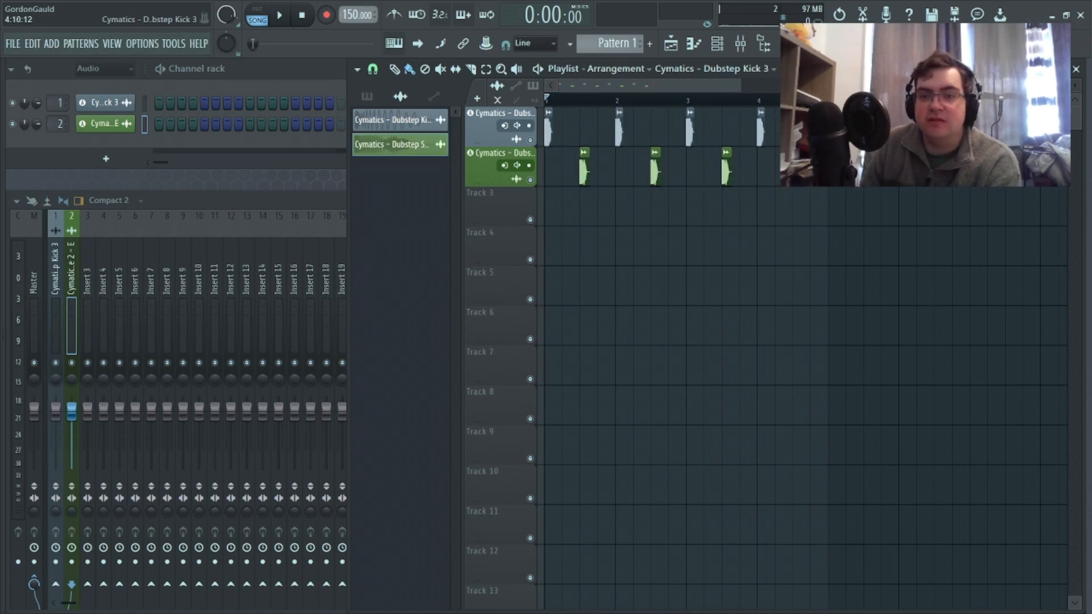
pyautogui.moveTo(729, 89); pyautogui.dragTo(785, 91)
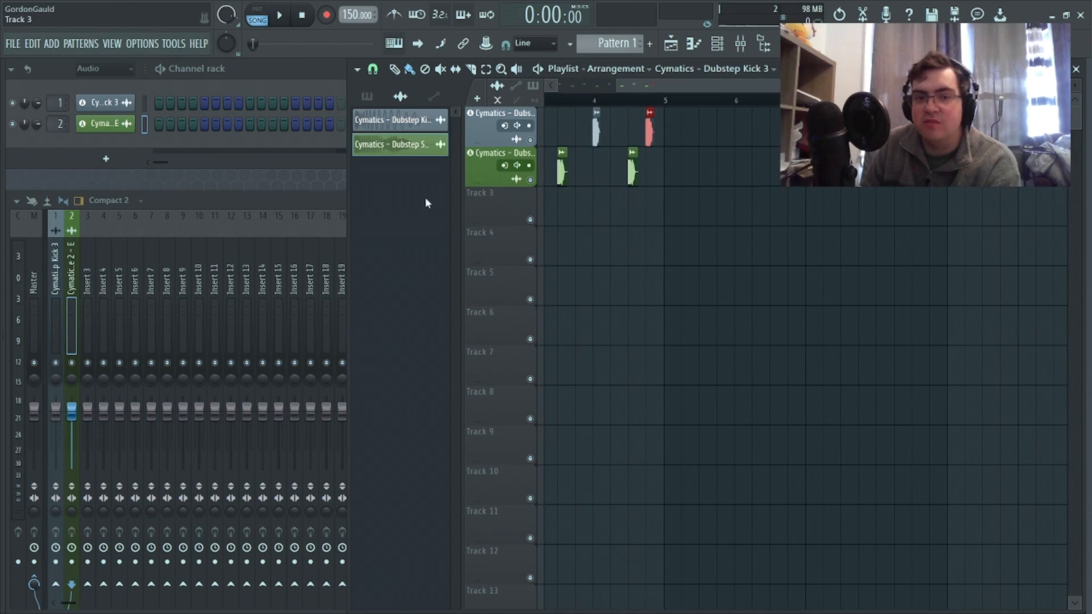
# Audition Dubstep Tom 1 to Tom 4 in the sample browser
pyautogui.click(2, 290)
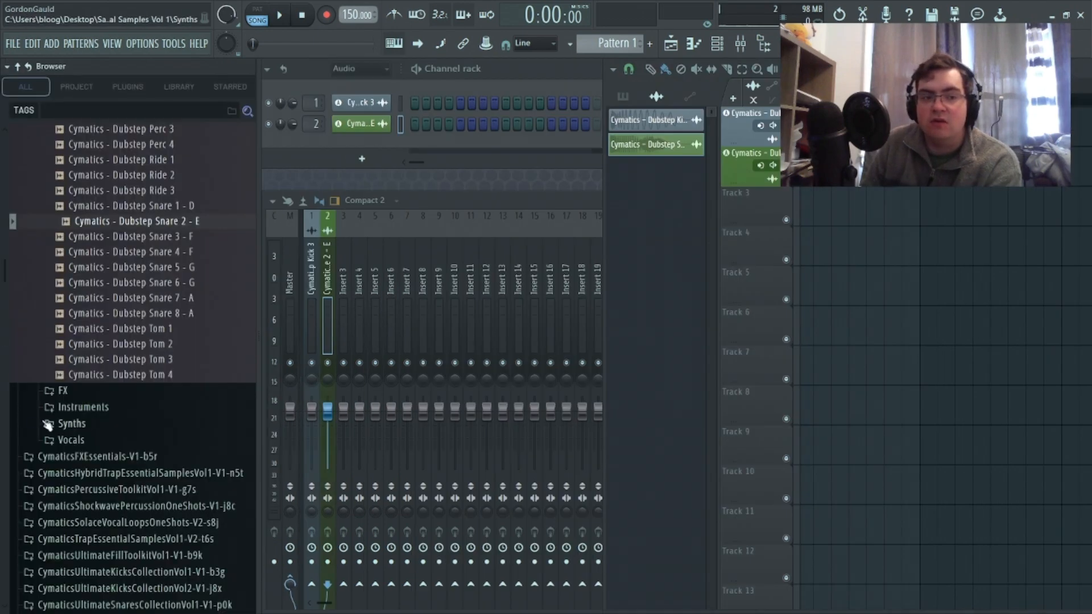
pyautogui.click(119, 363)
pyautogui.click(144, 331)
pyautogui.click(151, 359)
pyautogui.click(158, 377)
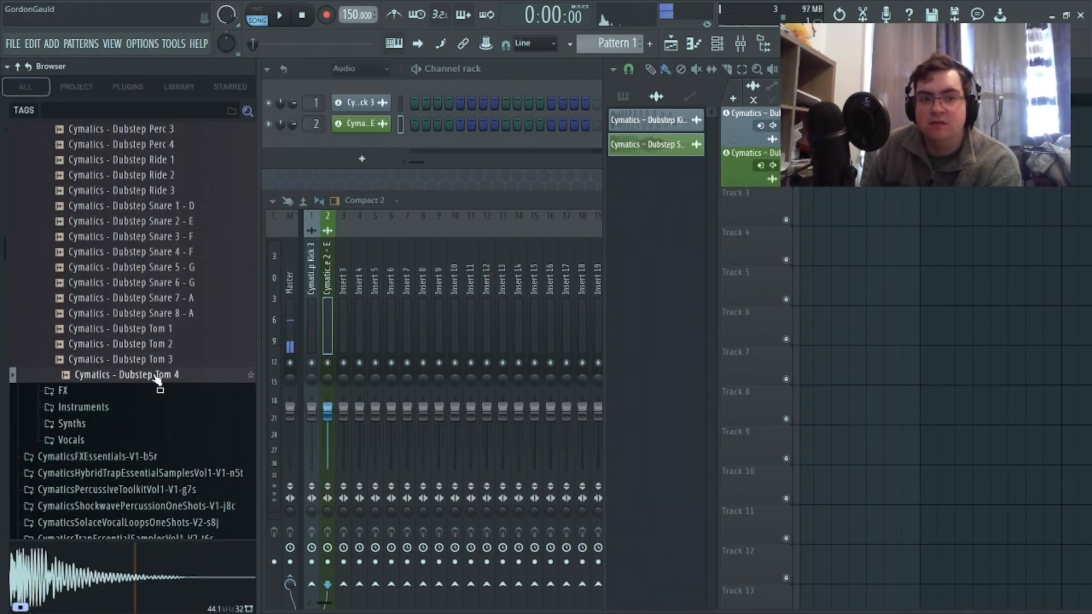
pyautogui.click(154, 359)
pyautogui.click(149, 329)
pyautogui.click(152, 344)
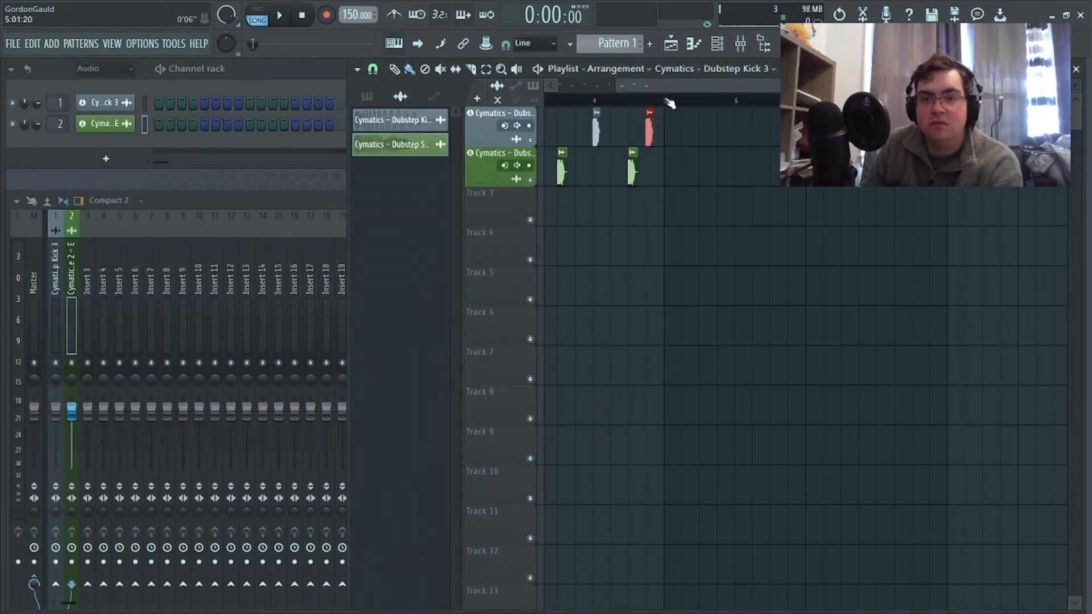
# Select bars 1 to 4 on the playlist timeline, play the selection and stop it
pyautogui.moveTo(670, 102); pyautogui.dragTo(254, 91)
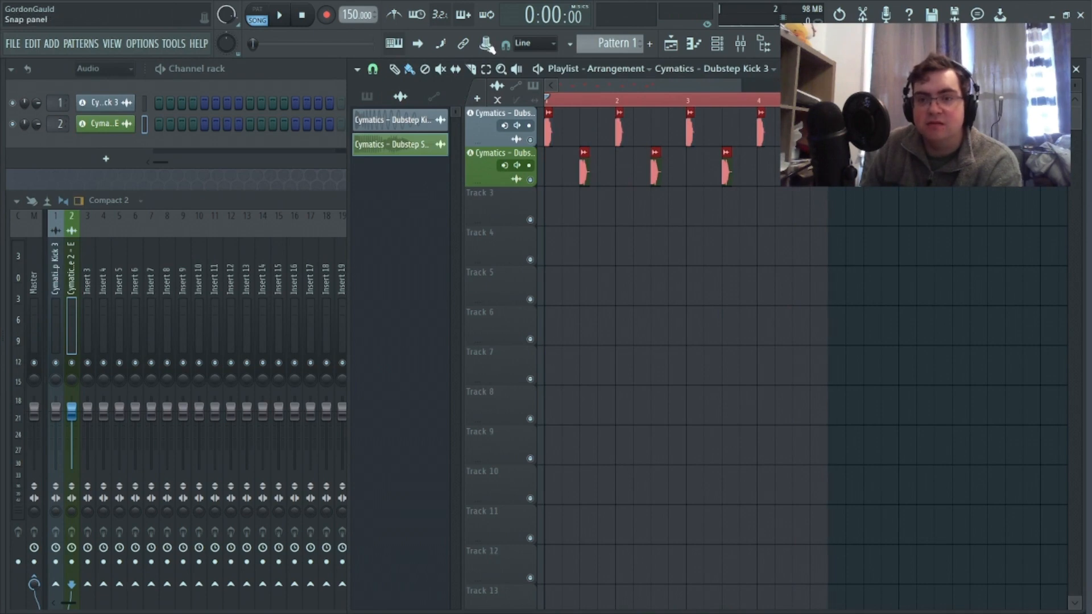
pyautogui.click(282, 18)
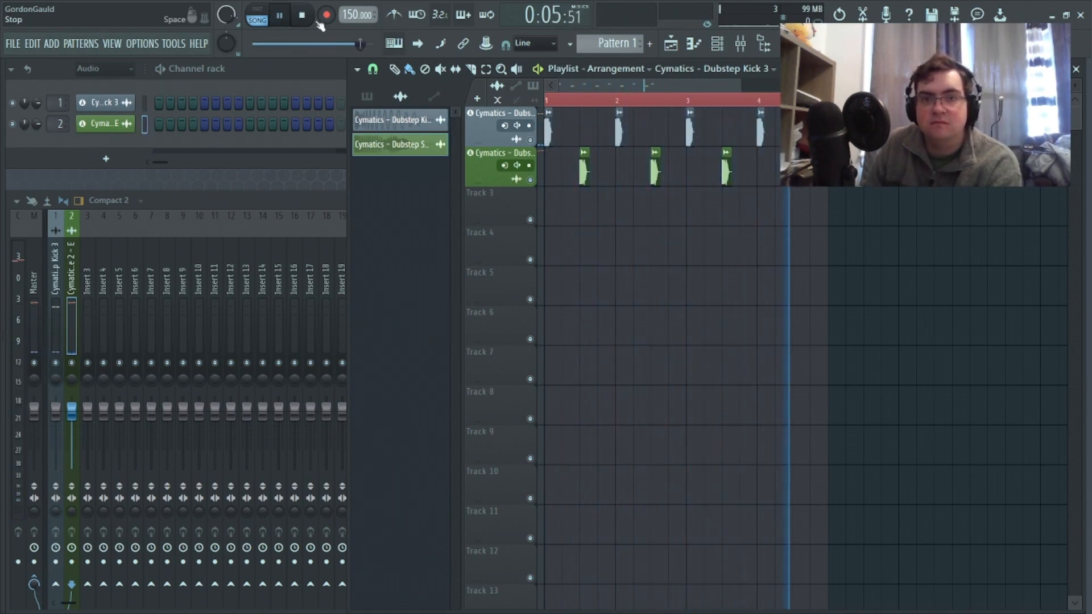
pyautogui.click(303, 16)
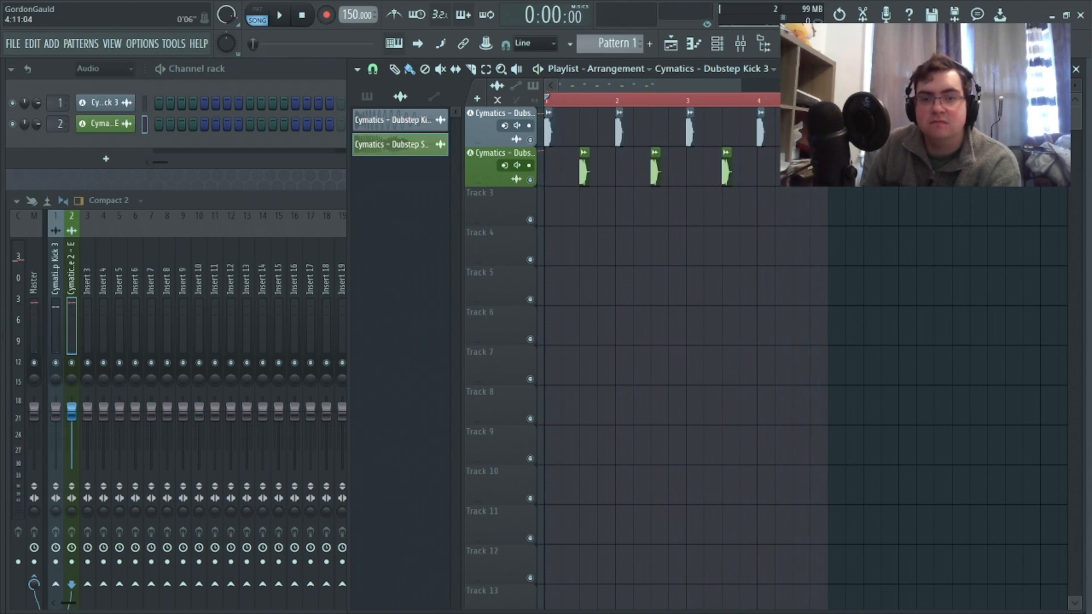
# Audition Dubstep Hihat 1 to Hihat 4 in the Drums - One Shots folder
pyautogui.click(2, 285)
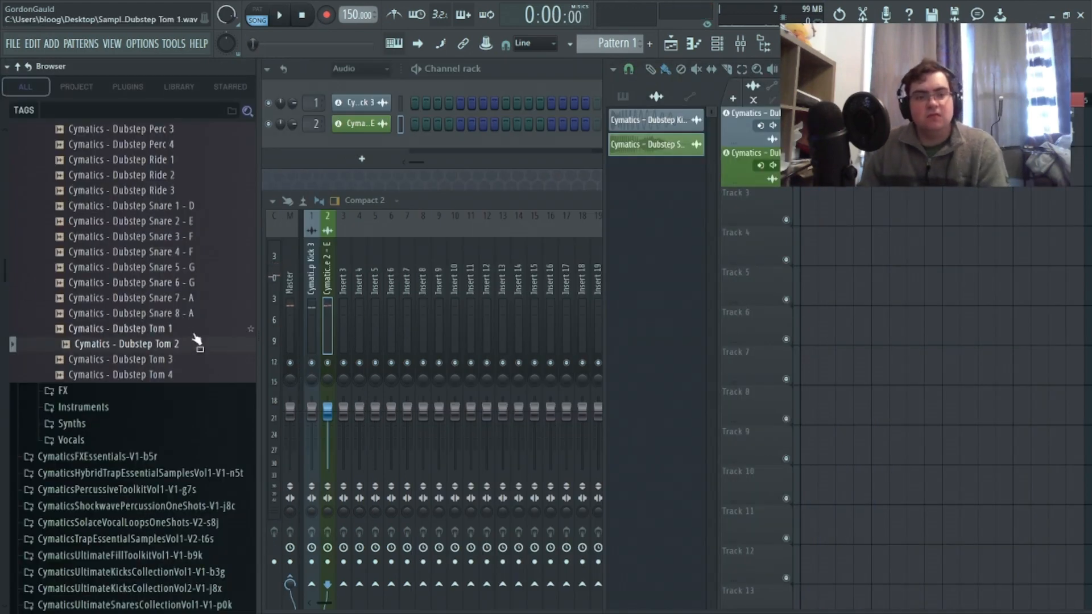
pyautogui.scroll(4, 196, 344)
pyautogui.scroll(8, 195, 267)
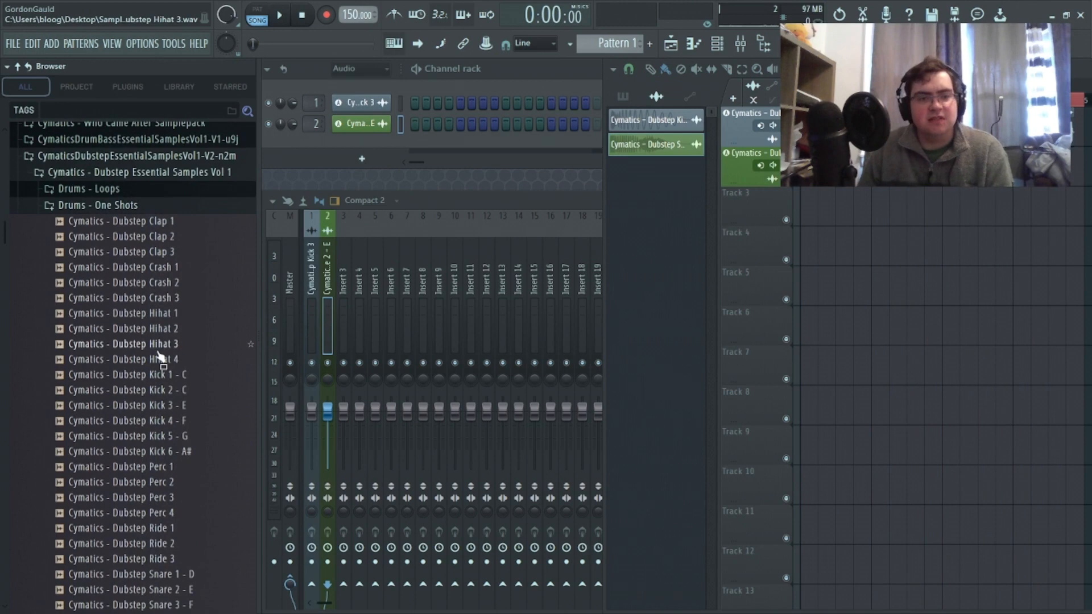
pyautogui.click(164, 330)
pyautogui.click(168, 314)
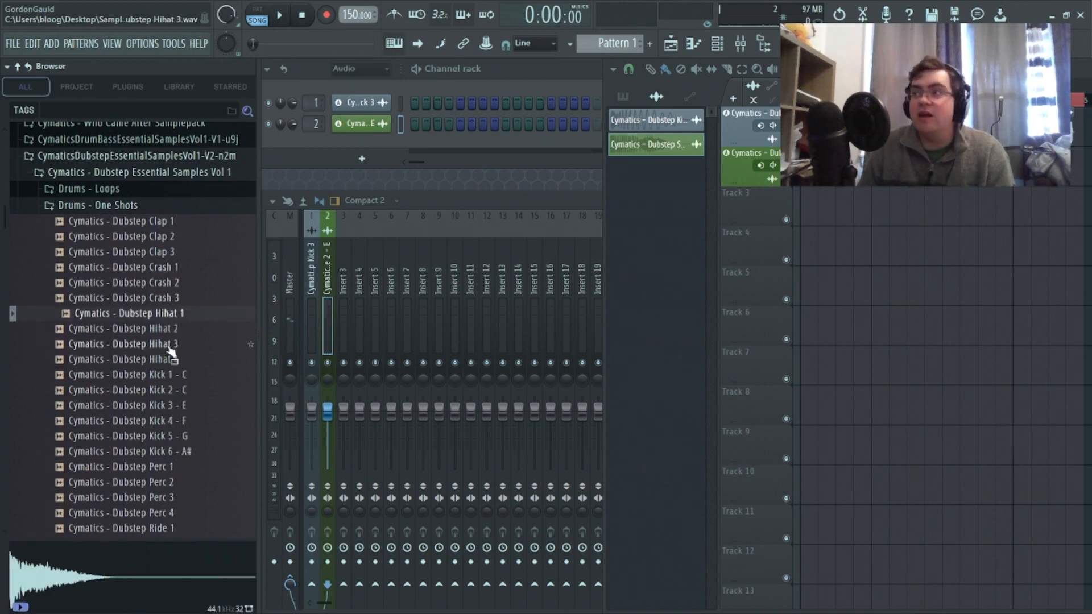
pyautogui.click(170, 359)
pyautogui.click(171, 344)
pyautogui.click(174, 316)
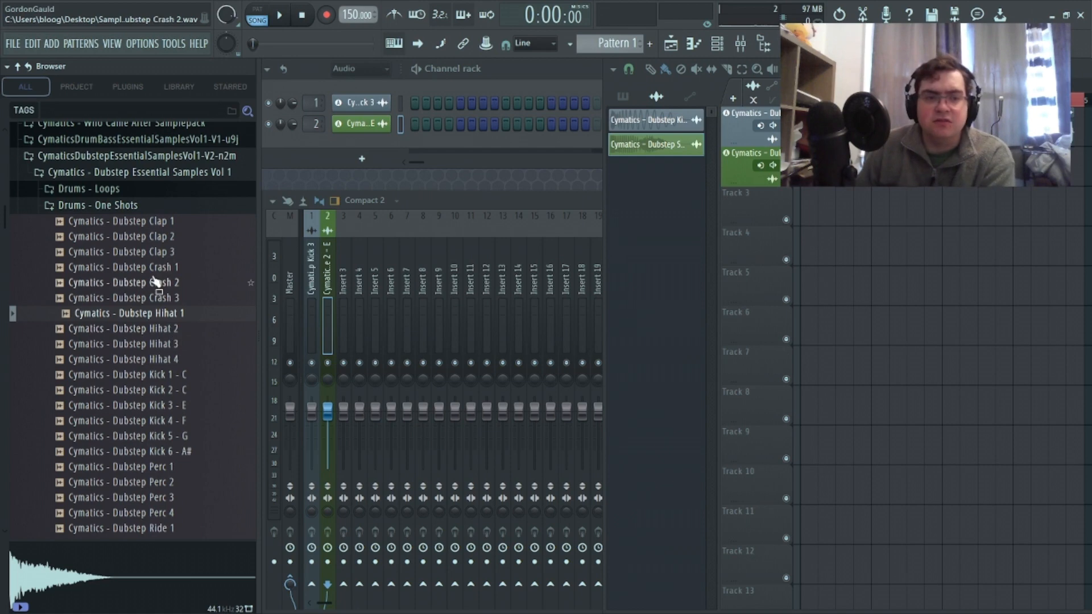
pyautogui.click(166, 330)
pyautogui.click(166, 343)
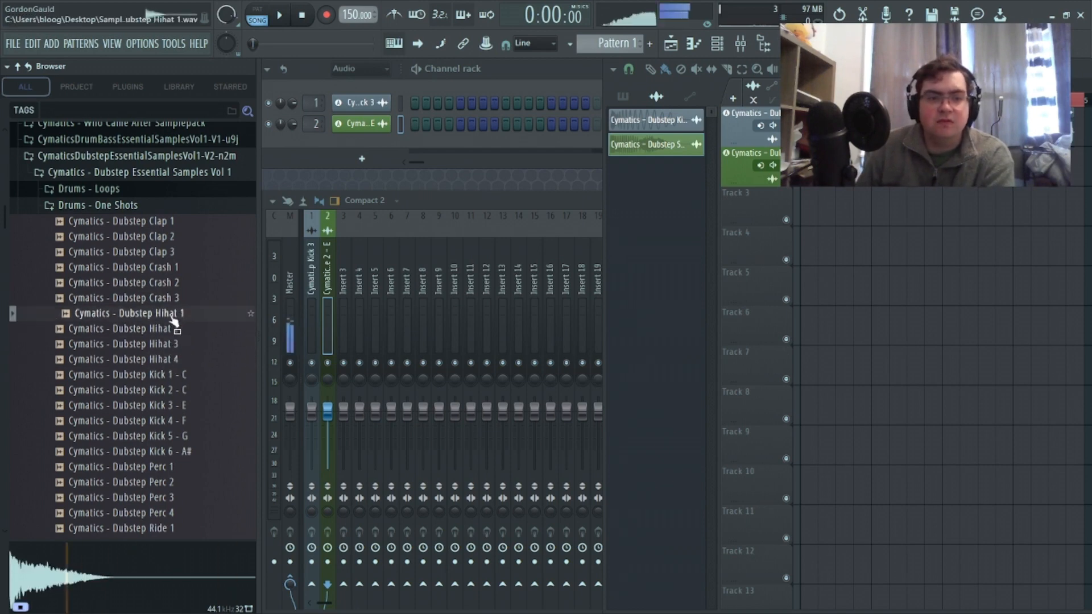
# Add the Dubstep Hihat 4 and Dubstep Hihat 2 samples as new channels in the channel rack
pyautogui.moveTo(163, 362); pyautogui.dragTo(112, 156)
pyautogui.moveTo(2, 341)
pyautogui.click(165, 351)
pyautogui.click(172, 322)
pyautogui.click(172, 337)
pyautogui.moveTo(173, 340); pyautogui.dragTo(109, 126)
# Audition the dubstep rides and add Dubstep Ride 2 as a new channel in the channel rack
pyautogui.moveTo(3, 420)
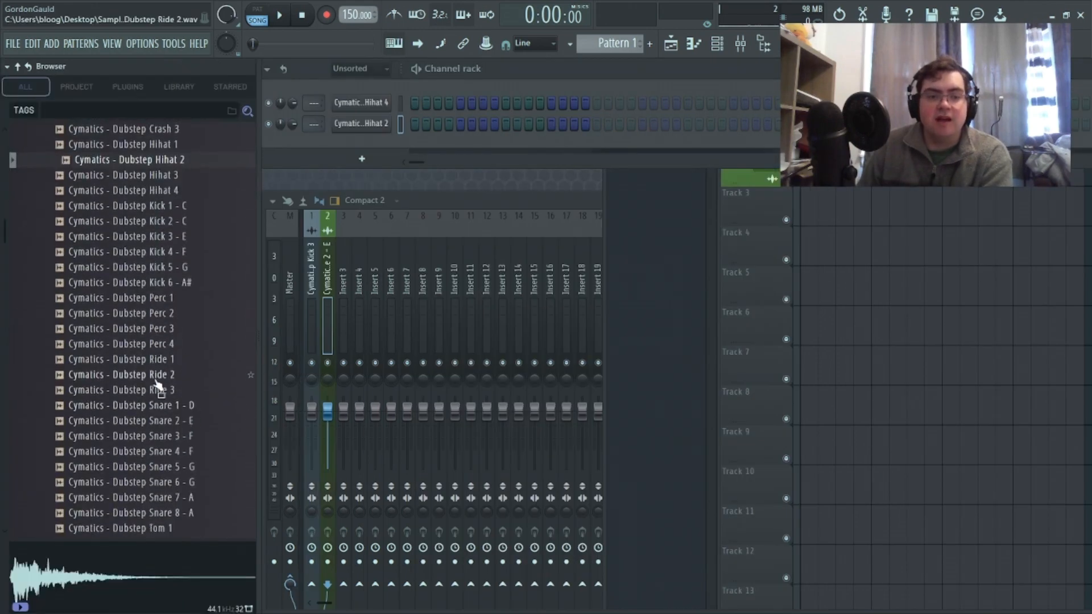
pyautogui.click(153, 390)
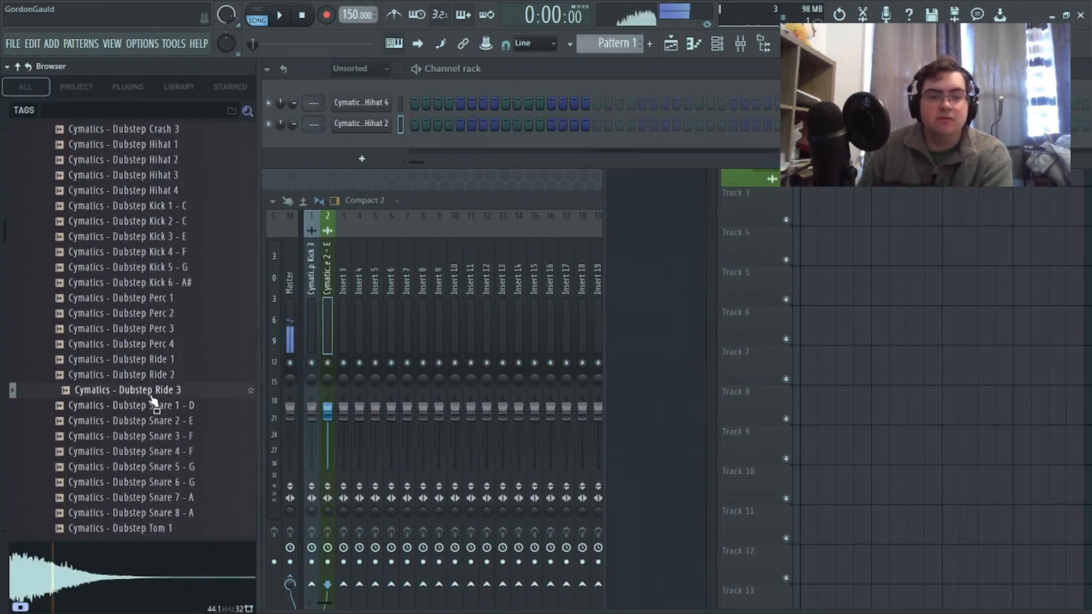
pyautogui.click(161, 362)
pyautogui.moveTo(162, 373); pyautogui.dragTo(103, 143)
# Add the Dubstep Crash 2 sample to the playlist's Track 10 as an audio track
pyautogui.moveTo(42, 336)
pyautogui.scroll(-4, 91, 345)
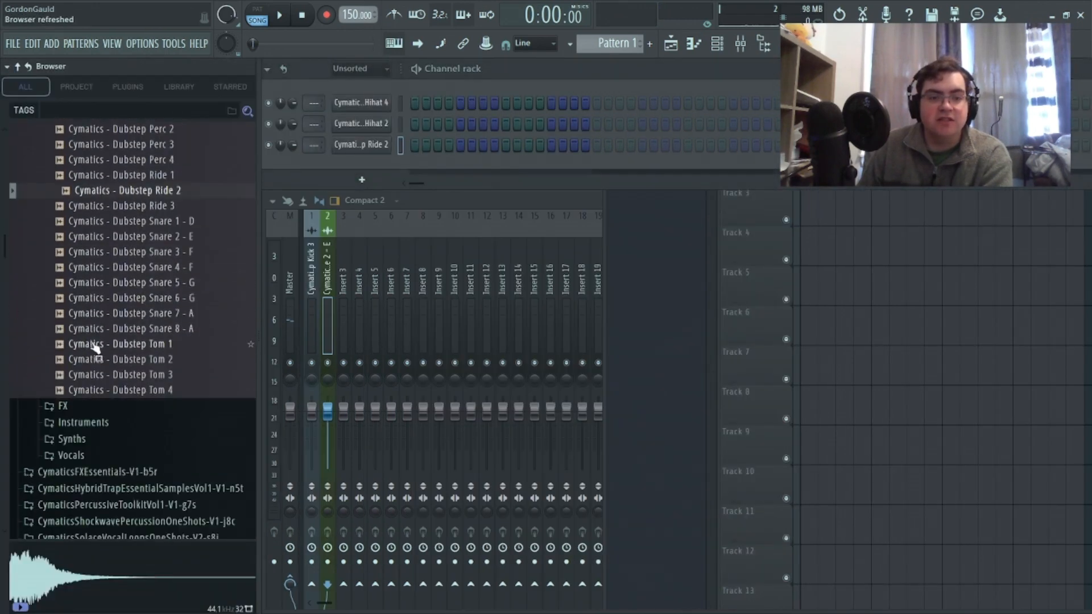
pyautogui.scroll(11, 117, 346)
pyautogui.moveTo(168, 395); pyautogui.dragTo(401, 154)
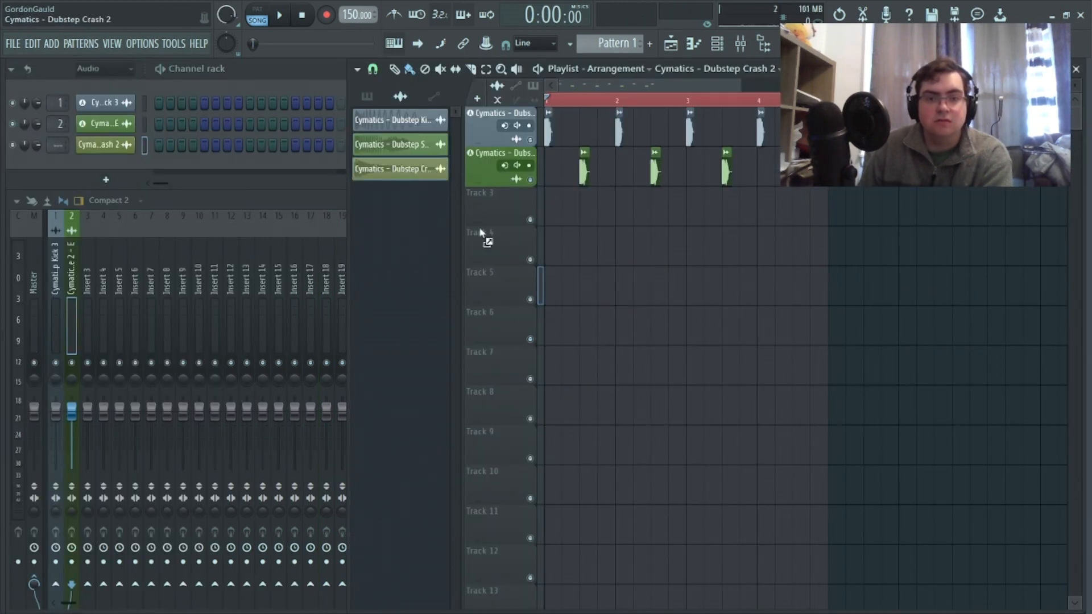
pyautogui.moveTo(492, 465); pyautogui.dragTo(494, 482)
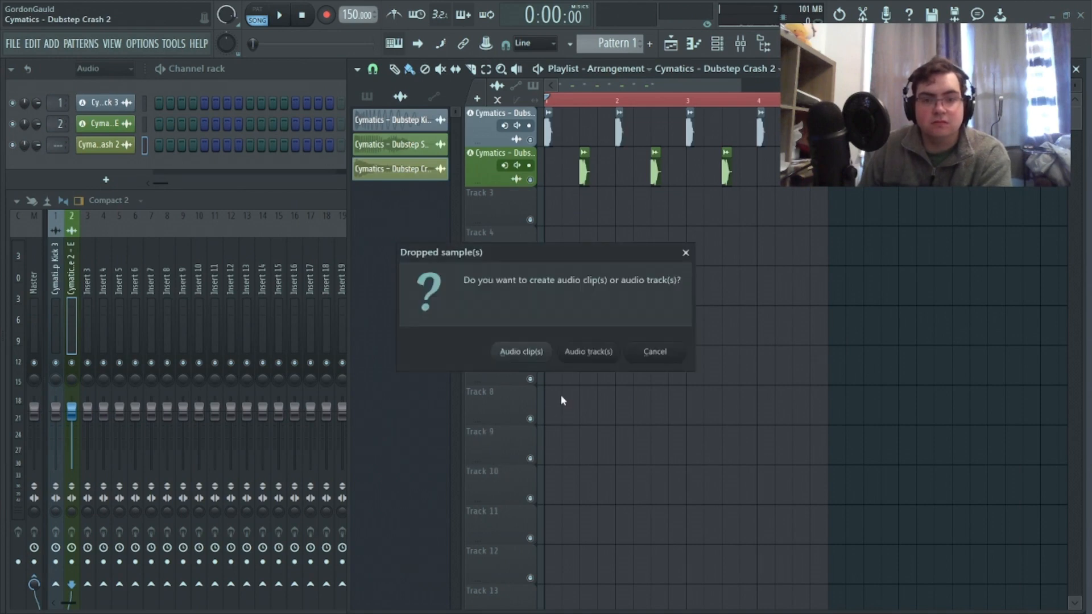
pyautogui.click(581, 352)
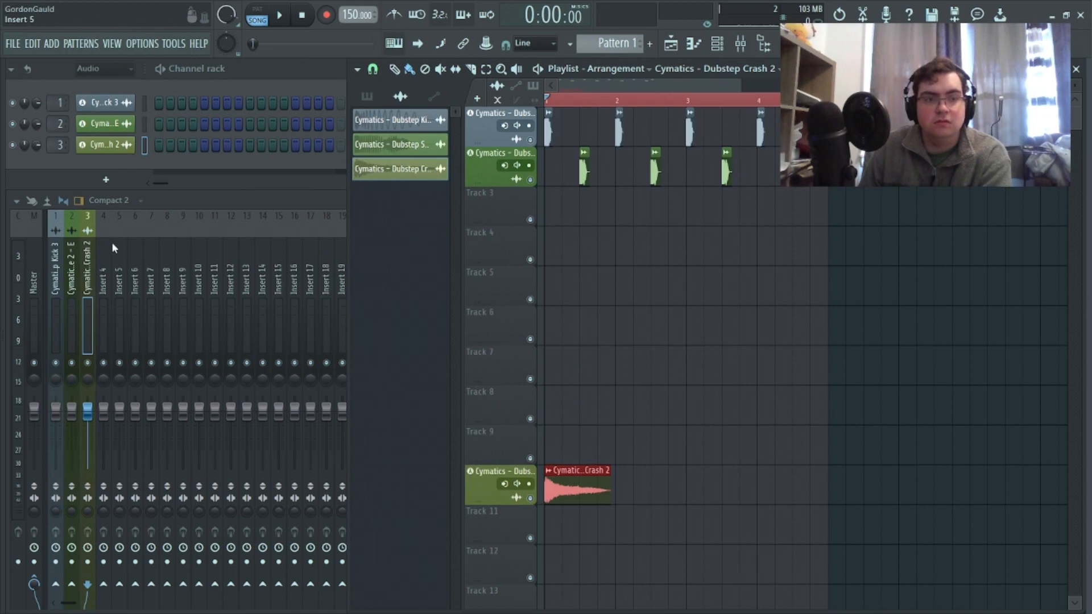
# Move the Dubstep Crash 2 mixer track along to insert 20
pyautogui.click(91, 238)
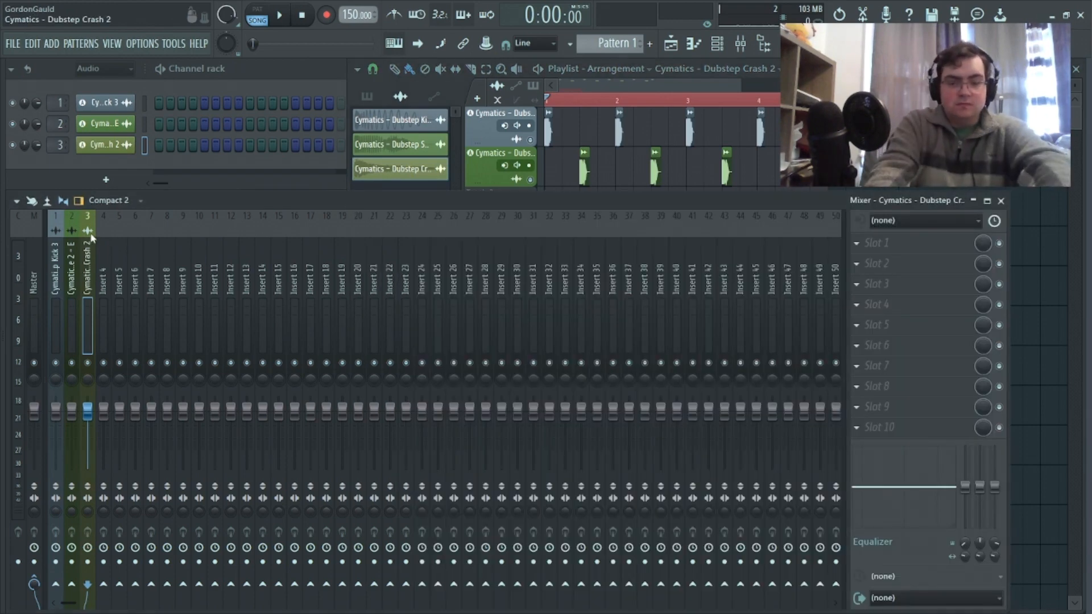
pyautogui.hotkey('alt', 'Right')
pyautogui.hotkey('alt', 'Right')
pyautogui.hotkey('alt', 'Right')
pyautogui.hotkey('alt', 'Right')
pyautogui.hotkey('alt', 'Right')
pyautogui.hotkey('alt', 'Right')
pyautogui.hotkey('alt', 'Right')
pyautogui.hotkey('alt', 'Right')
pyautogui.hotkey('alt', 'Right')
pyautogui.hotkey('alt', 'Right')
pyautogui.hotkey('alt', 'Right')
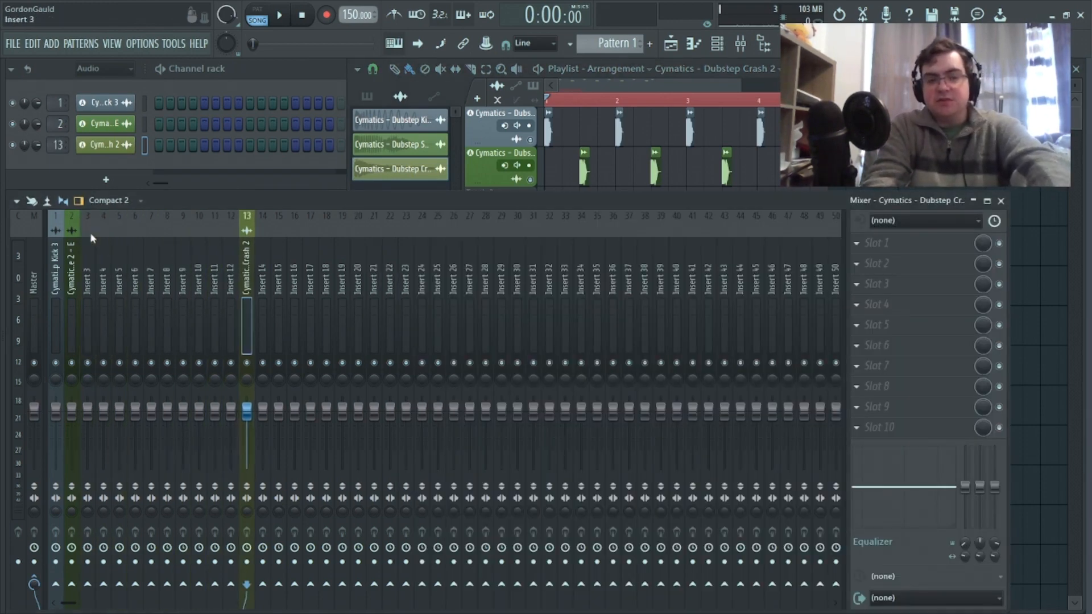
pyautogui.hotkey('alt', 'Right')
pyautogui.hotkey('alt', 'Right')
pyautogui.hotkey('alt', 'Right')
pyautogui.hotkey('alt', 'Right')
pyautogui.hotkey('alt', 'Right')
pyautogui.hotkey('alt', 'Right')
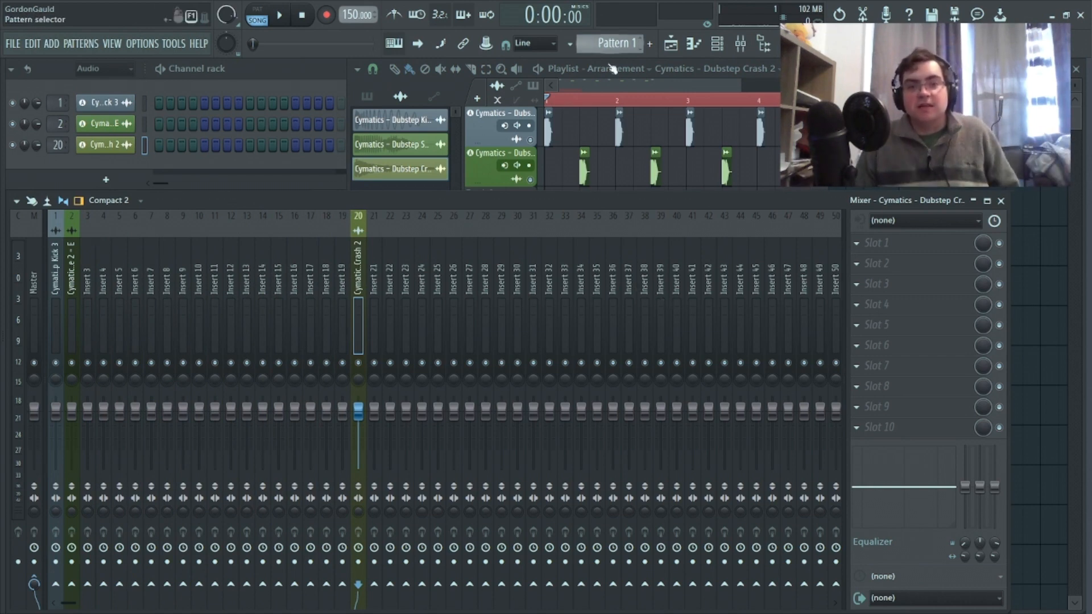
# Lower the Crash 2 clip's gain to about -5.4 dB on the playlist, then play the song briefly and stop it
pyautogui.click(641, 82)
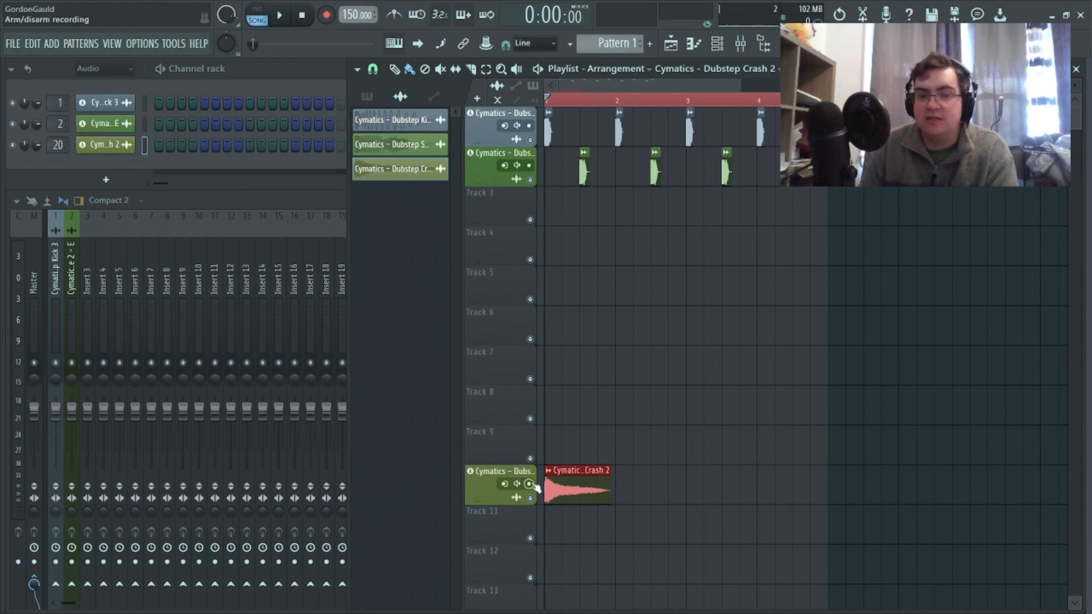
pyautogui.moveTo(578, 504)
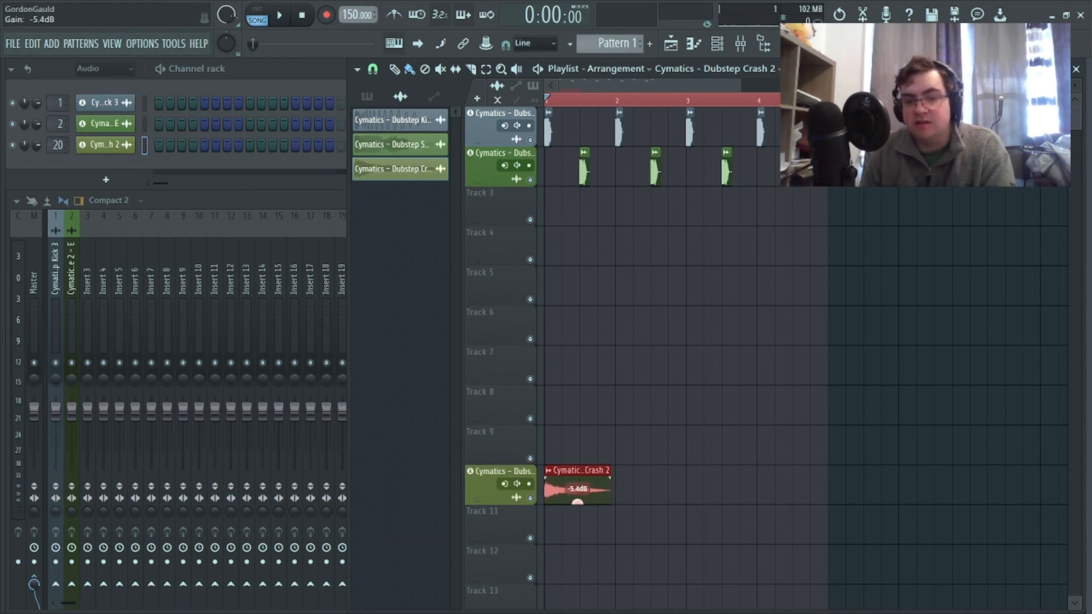
pyautogui.click(640, 271)
pyautogui.rightClick(648, 298)
pyautogui.press('space')
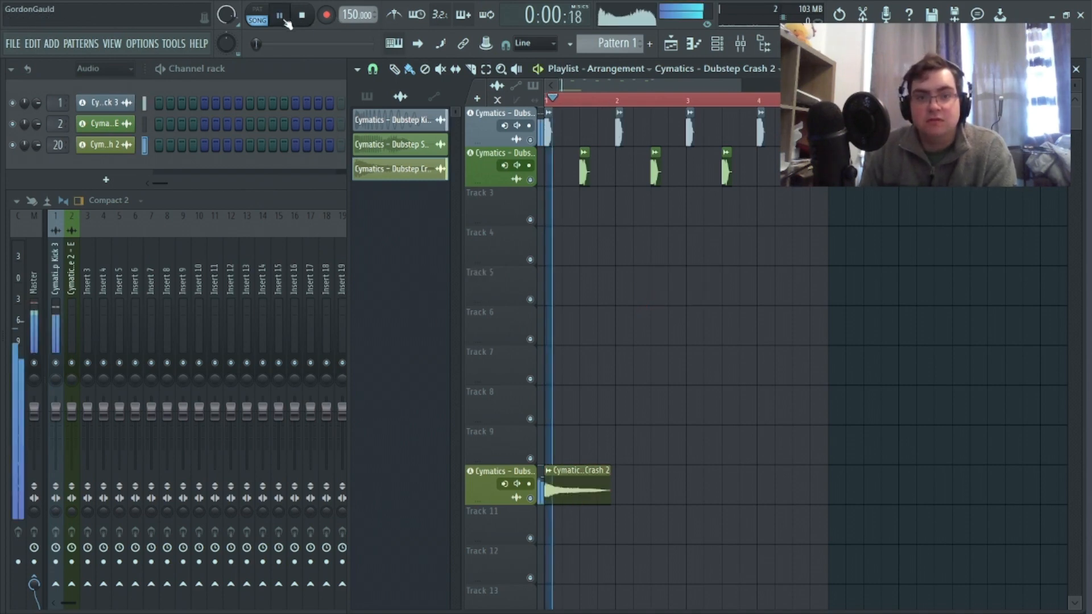
pyautogui.click(301, 18)
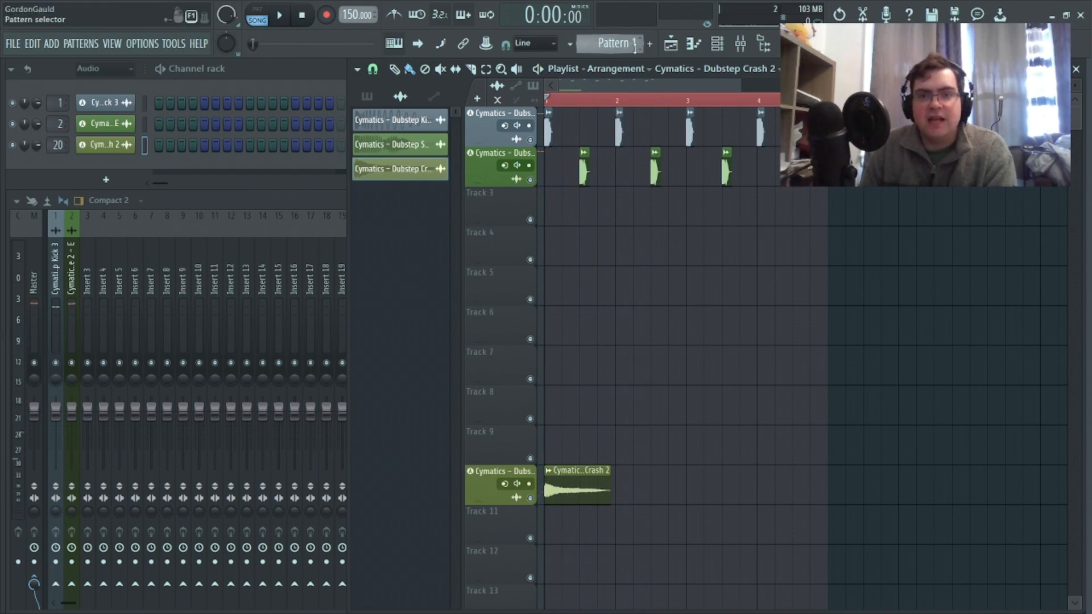
# Set the channel rack filter to All and enlarge the rack so all six channels fit
pyautogui.click(104, 68)
pyautogui.click(101, 80)
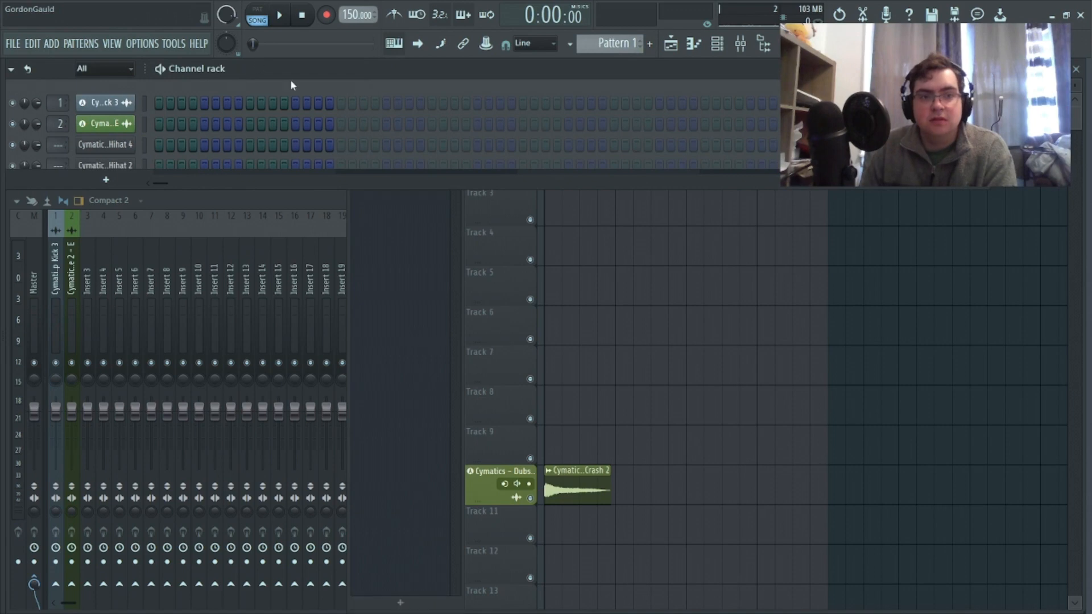
pyautogui.scroll(-1, 311, 75)
pyautogui.moveTo(69, 192); pyautogui.dragTo(71, 253)
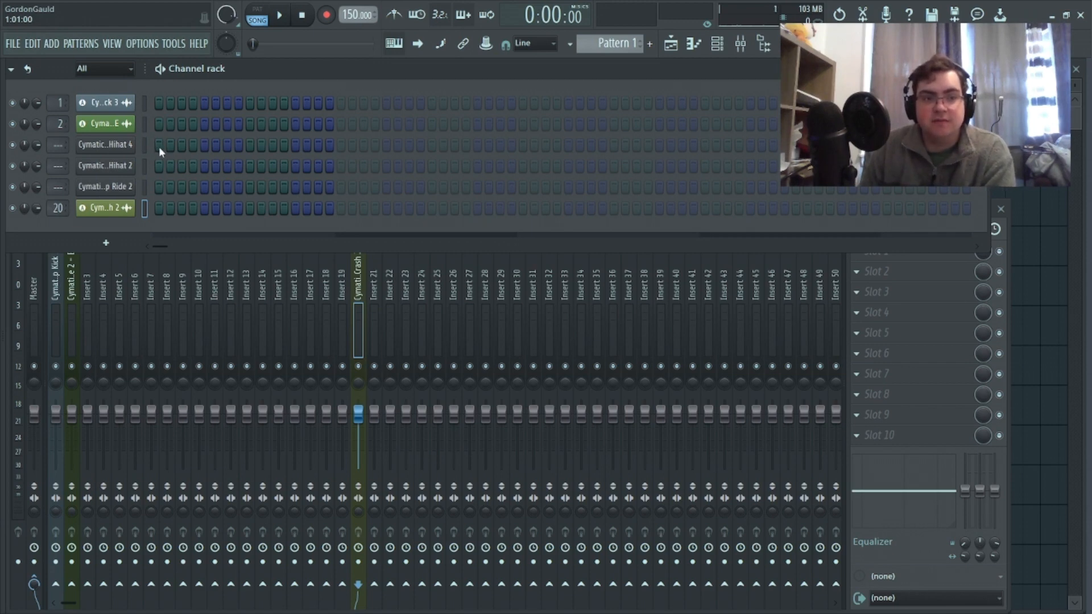
# Route the Hihat 4 and Hihat 2 channels to mixer track 3 and the Ride 2 channel to mixer track 4
pyautogui.rightClick(123, 147)
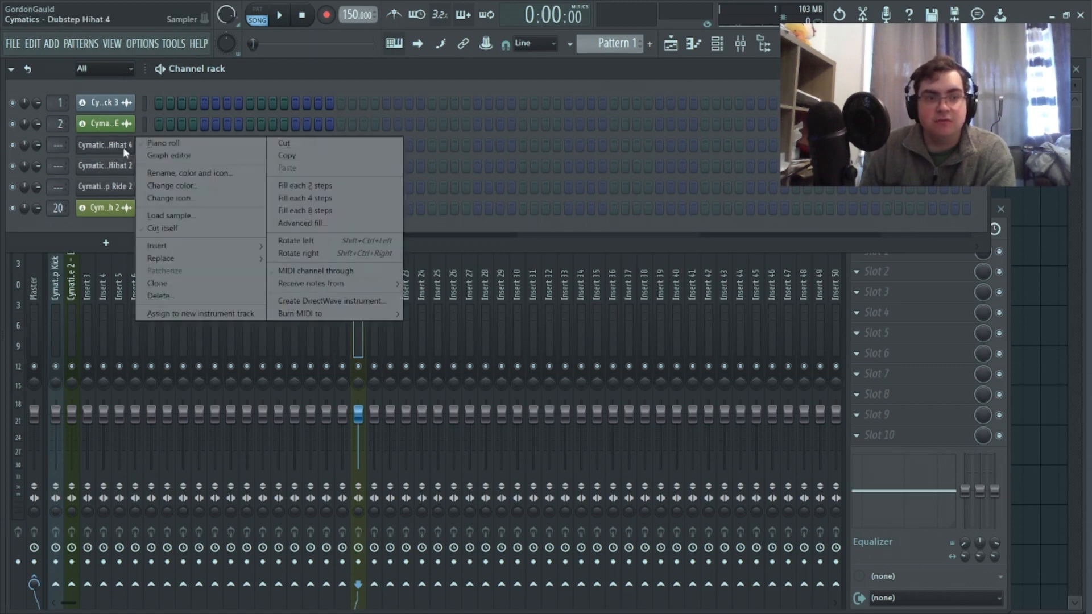
pyautogui.click(122, 147)
pyautogui.press('3')
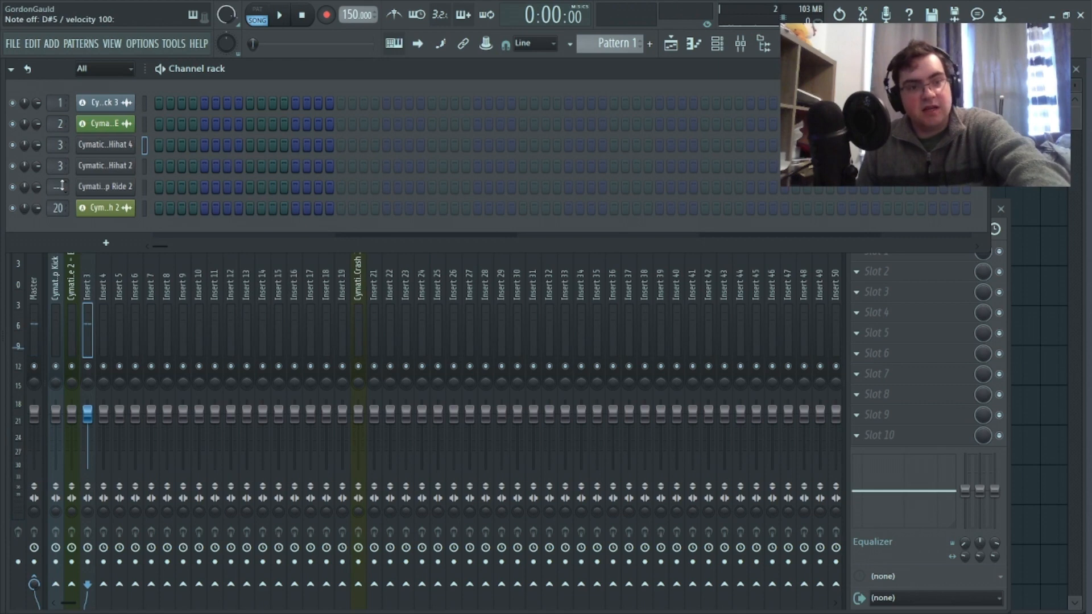
pyautogui.moveTo(59, 186); pyautogui.dragTo(59, 170)
# Rename mixer track 3 as Hats and mixer track 4 as Rides
pyautogui.rightClick(84, 267)
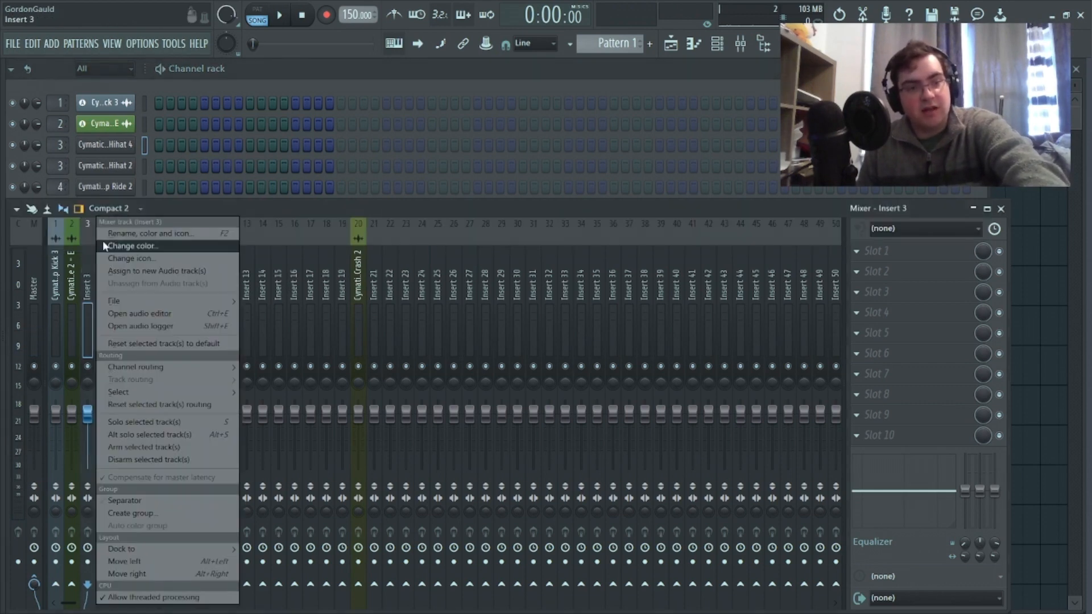
pyautogui.click(171, 233)
pyautogui.write('Hats')
pyautogui.press('Return')
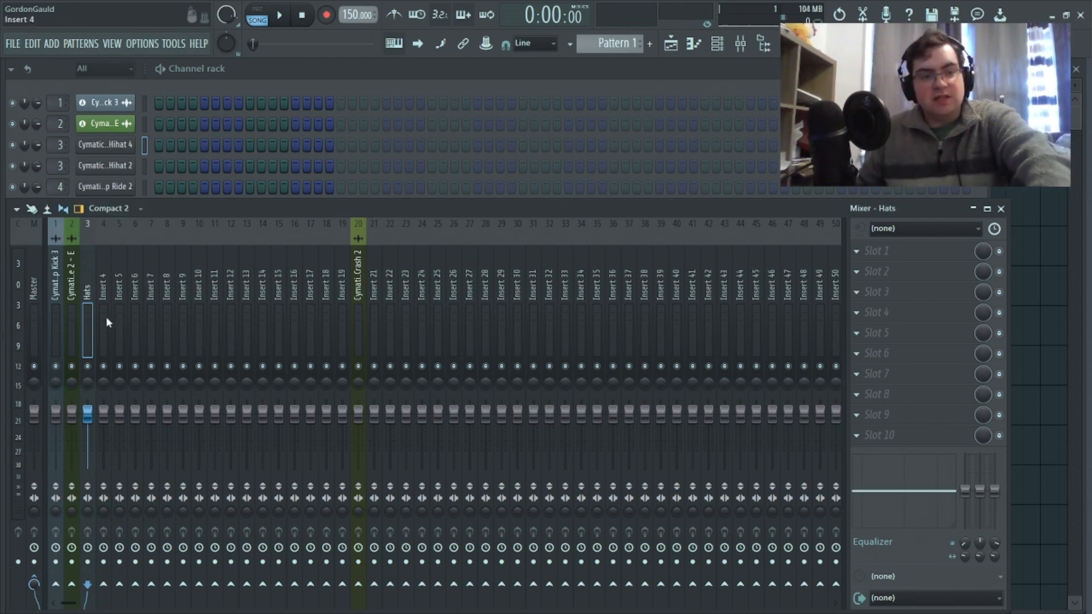
pyautogui.rightClick(106, 287)
pyautogui.click(171, 234)
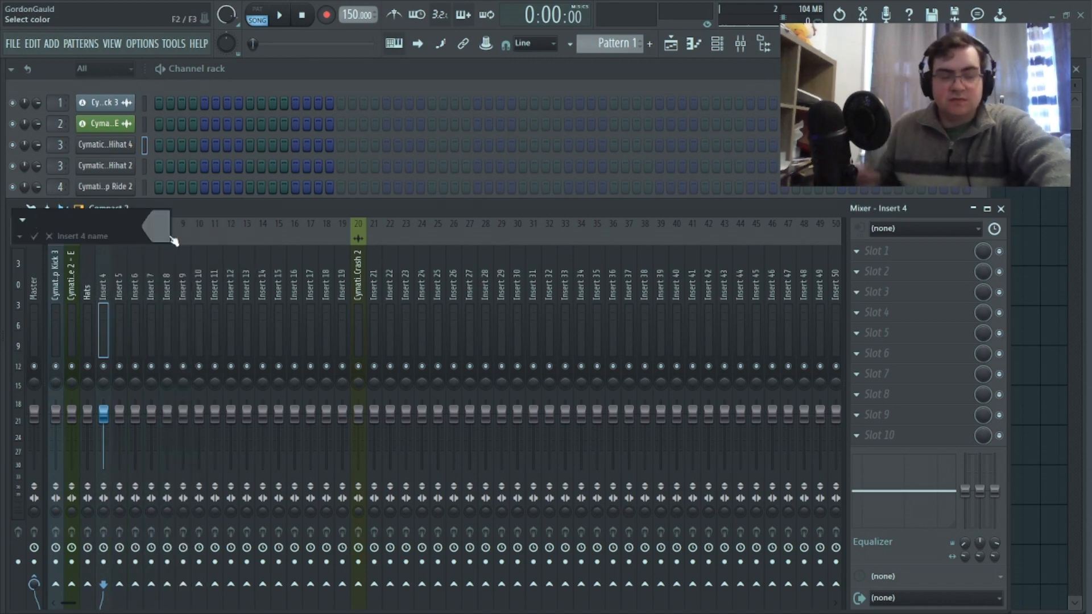
pyautogui.write('Rides')
pyautogui.press('Return')
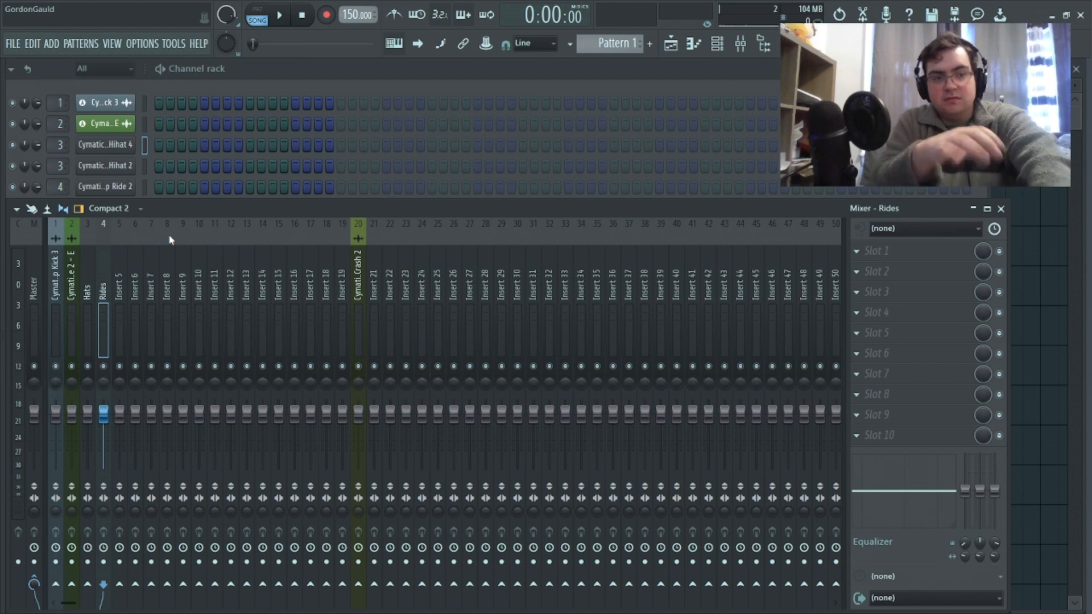
# Examine the sampler settings and waveforms of the Hihat 4, Hihat 2 and Ride 2 channels
pyautogui.click(545, 71)
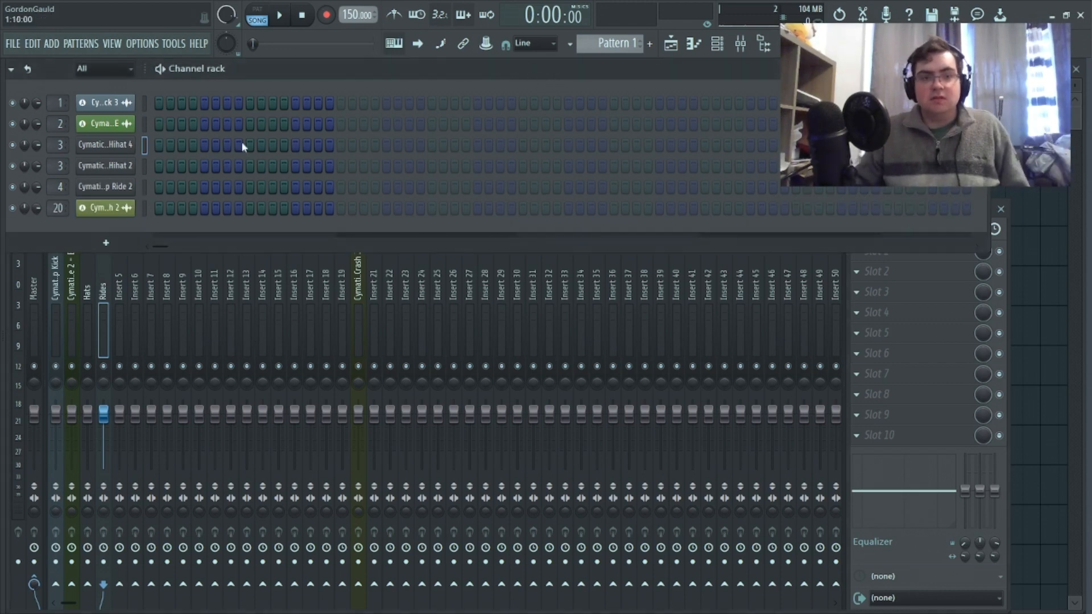
pyautogui.click(105, 145)
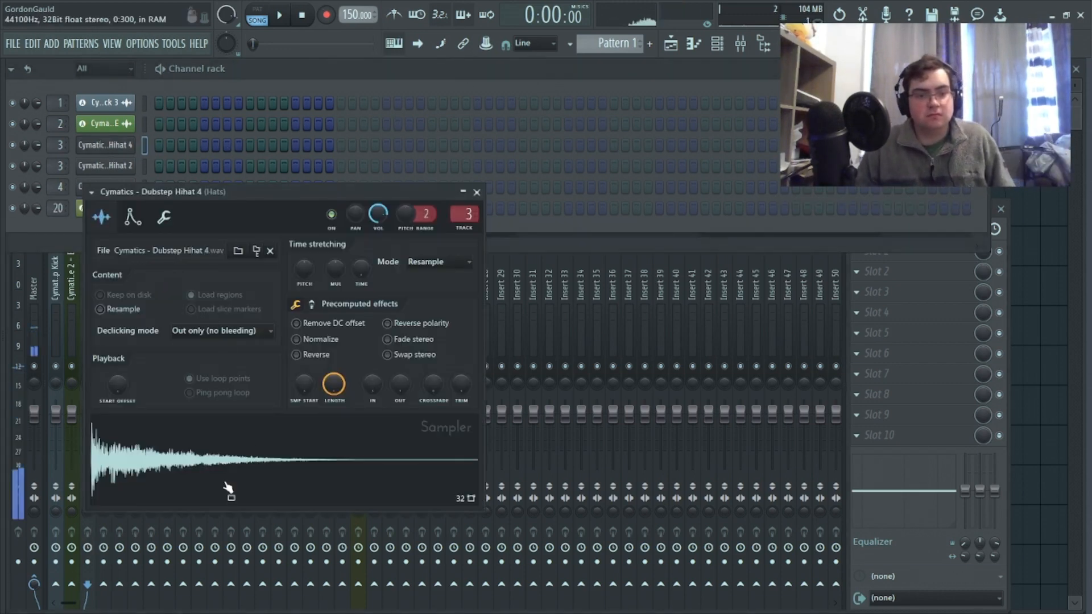
pyautogui.click(477, 192)
pyautogui.click(105, 166)
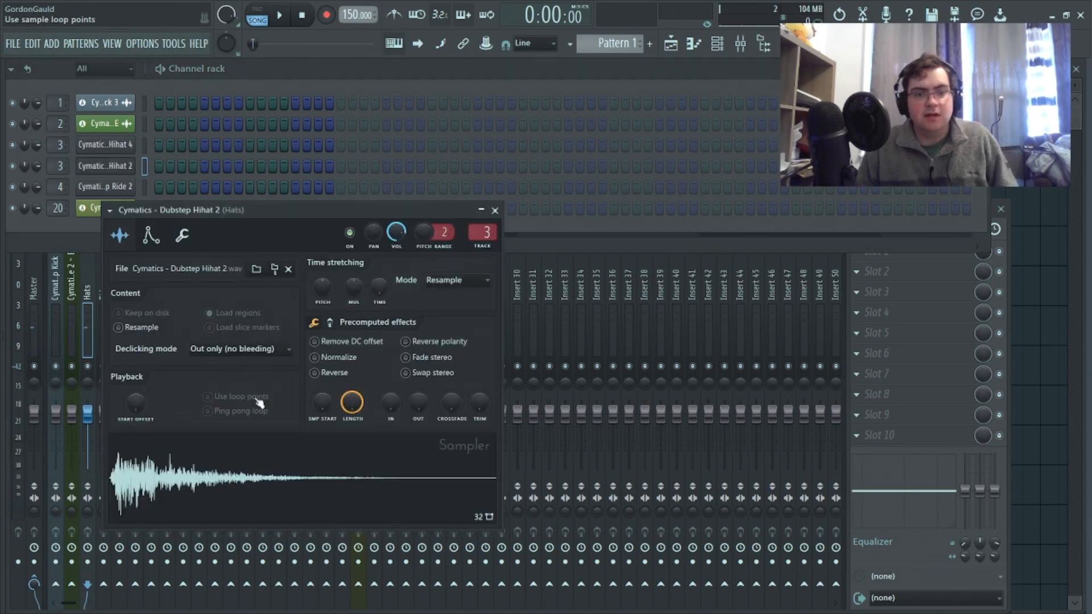
pyautogui.click(495, 210)
pyautogui.click(108, 145)
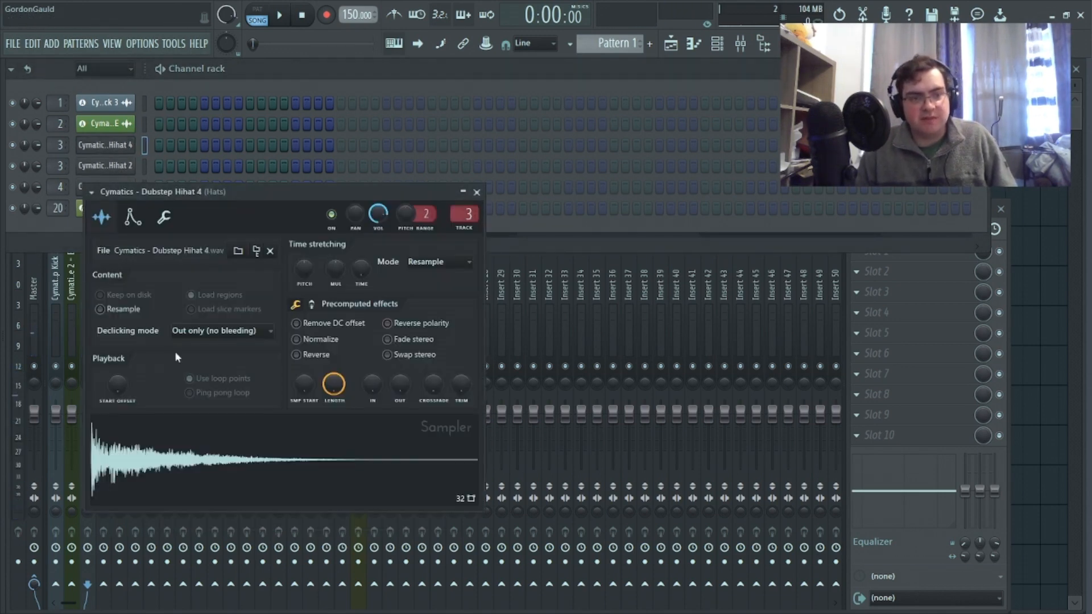
pyautogui.click(477, 192)
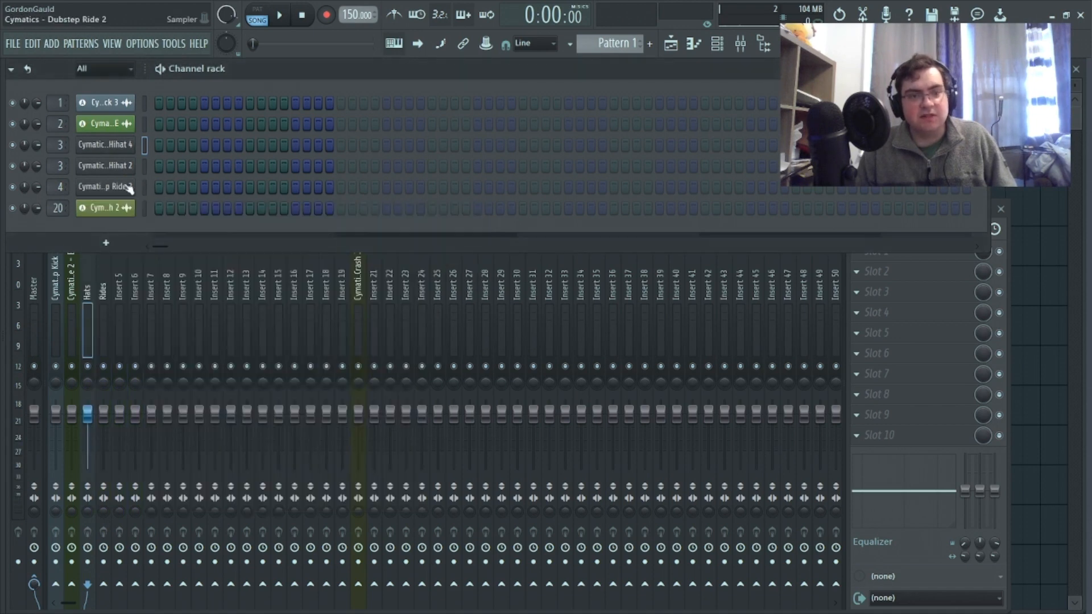
pyautogui.click(129, 187)
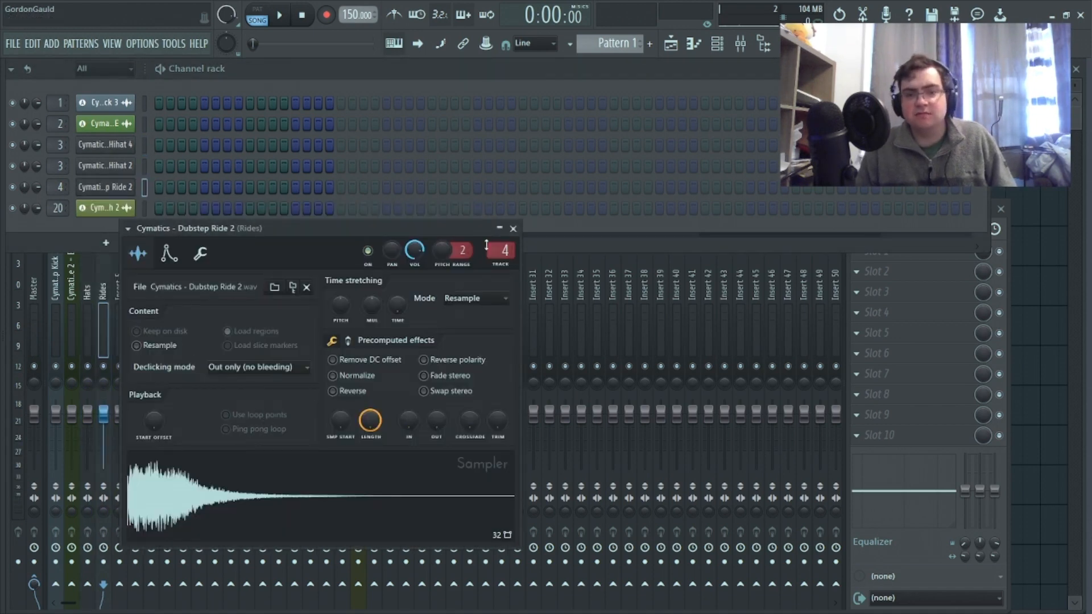
pyautogui.click(513, 229)
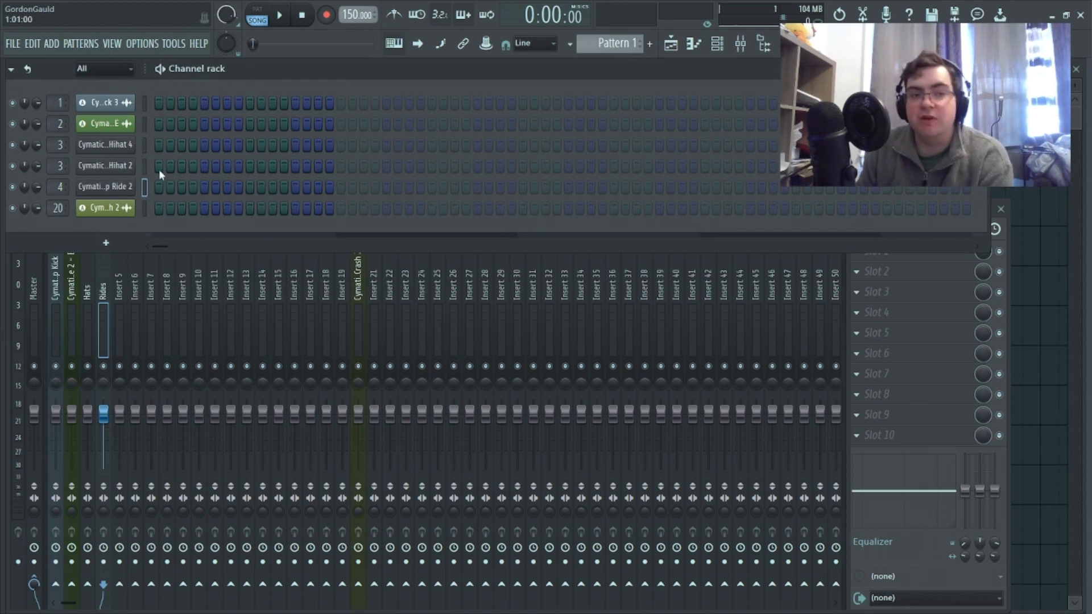
# Program Hihat 4 on steps 1, 5, 9 and 13 and Hihat 2 on steps 3, 7, 11 and 15 of Pattern 1
pyautogui.click(159, 145)
pyautogui.click(182, 165)
pyautogui.click(205, 144)
pyautogui.click(226, 166)
pyautogui.click(249, 144)
pyautogui.click(272, 165)
pyautogui.click(296, 145)
pyautogui.click(318, 165)
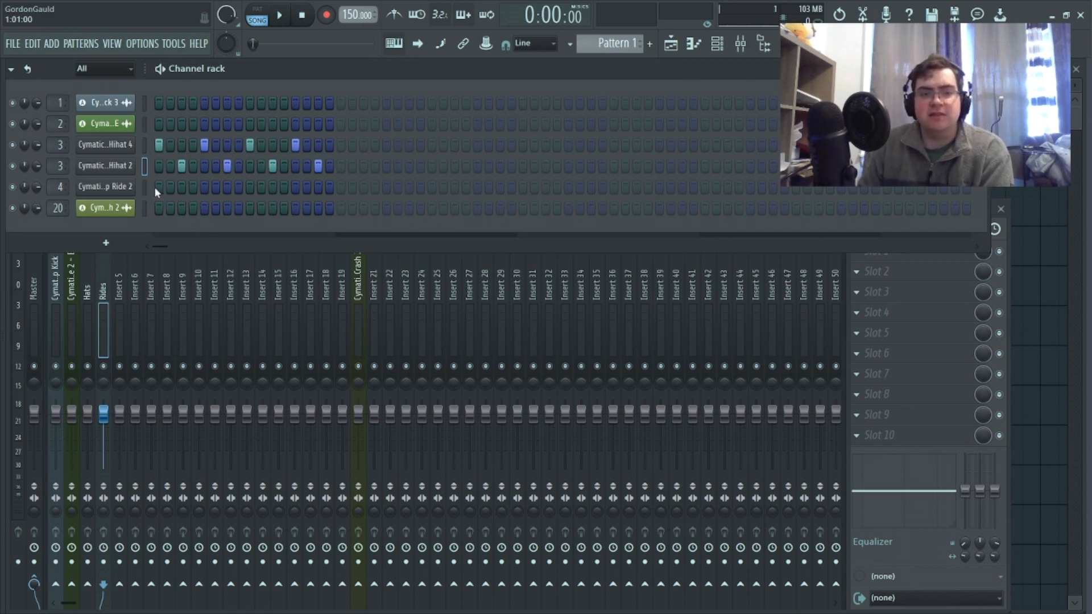
# Try Ride 2 hits on different beats of Pattern 1 and leave them on steps 5 and 13
pyautogui.click(205, 186)
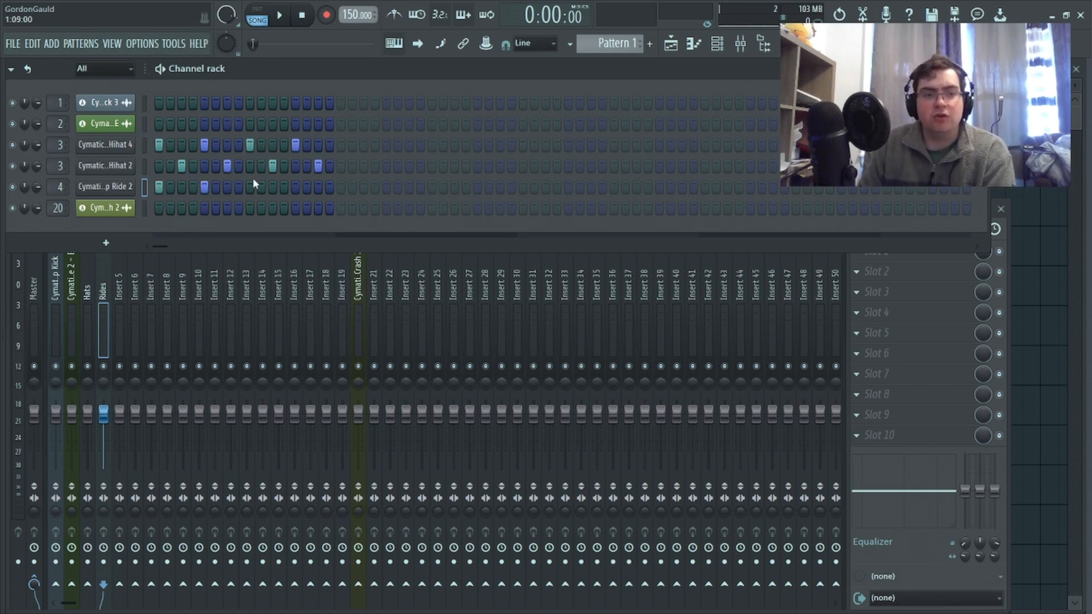
pyautogui.click(292, 185)
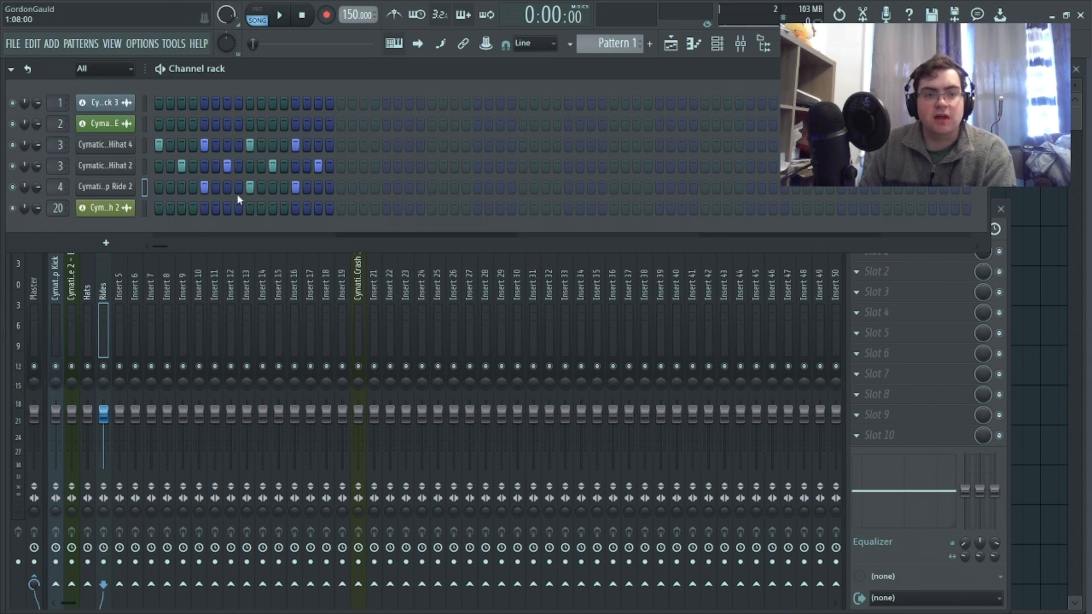
pyautogui.click(295, 187)
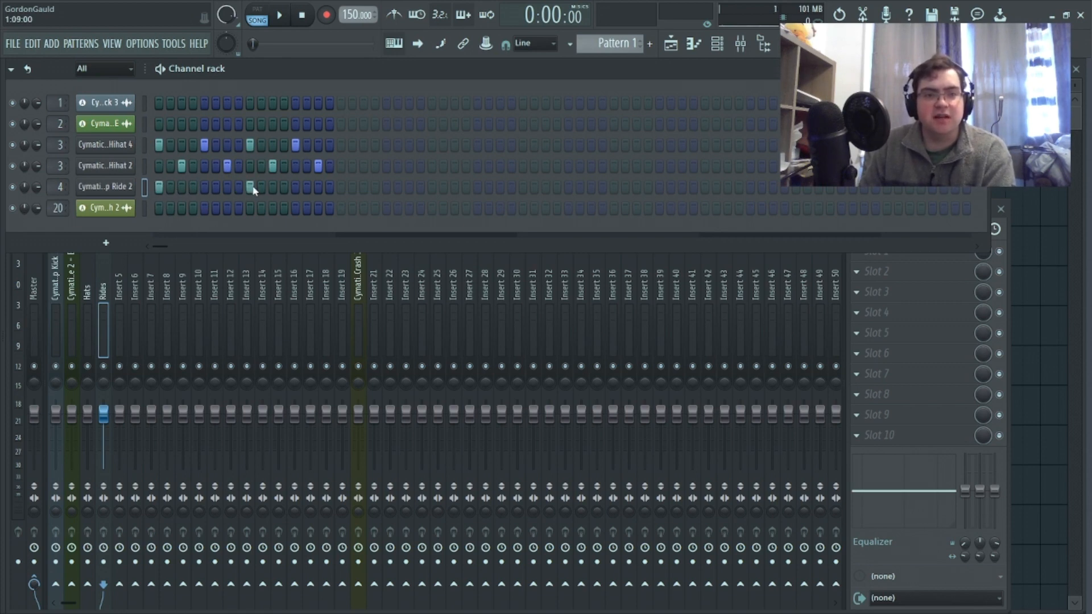
pyautogui.click(160, 187)
pyautogui.click(204, 187)
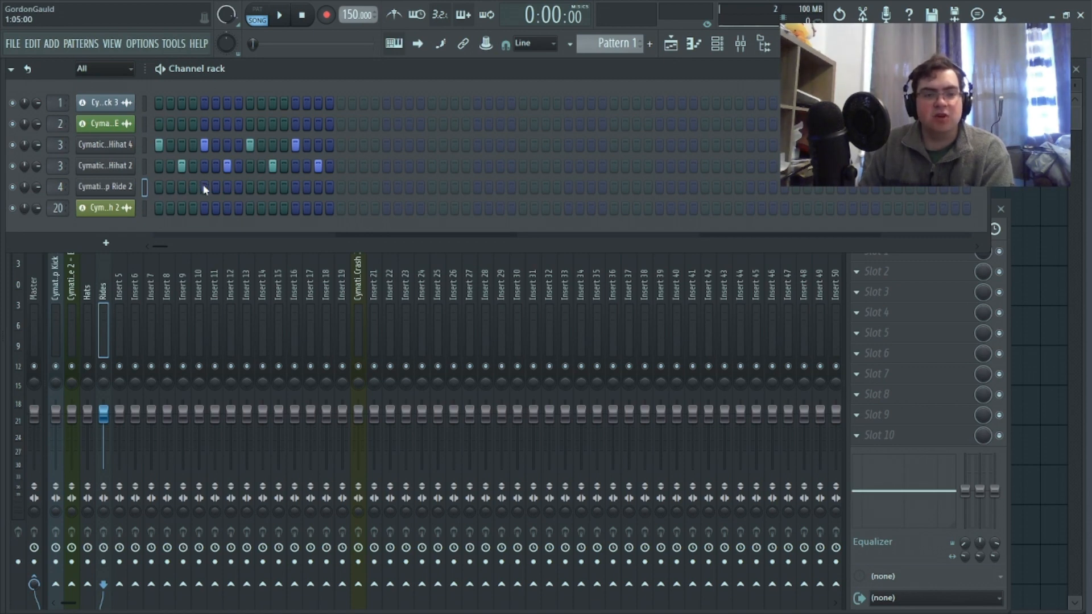
pyautogui.click(293, 188)
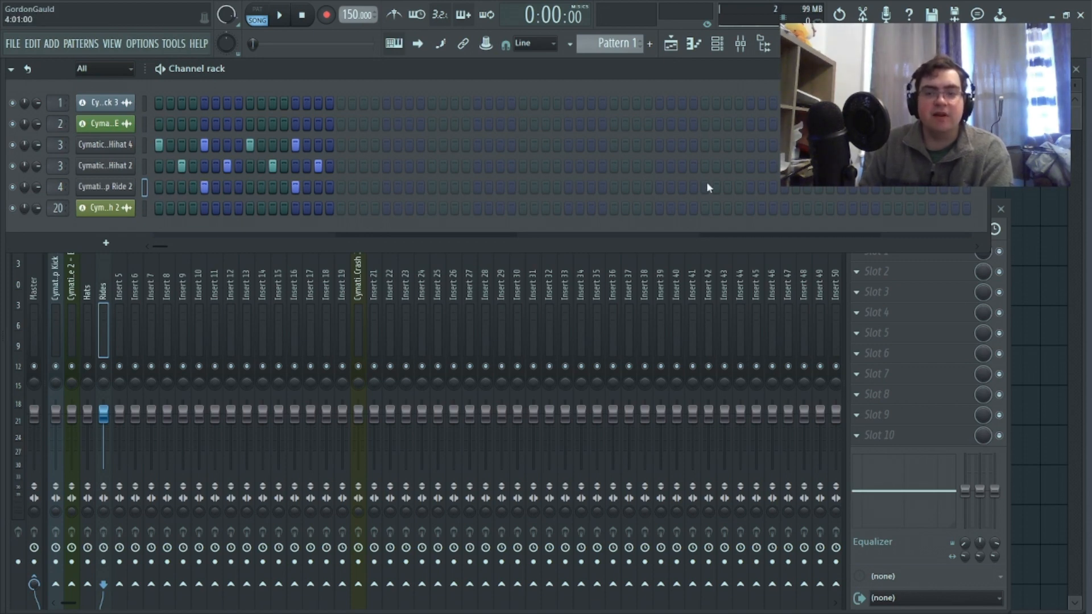
# Place Pattern 1 on the playlist's Track 3 across bars 1 to 4, then play the arrangement and stop it
pyautogui.click(1005, 162)
pyautogui.click(565, 216)
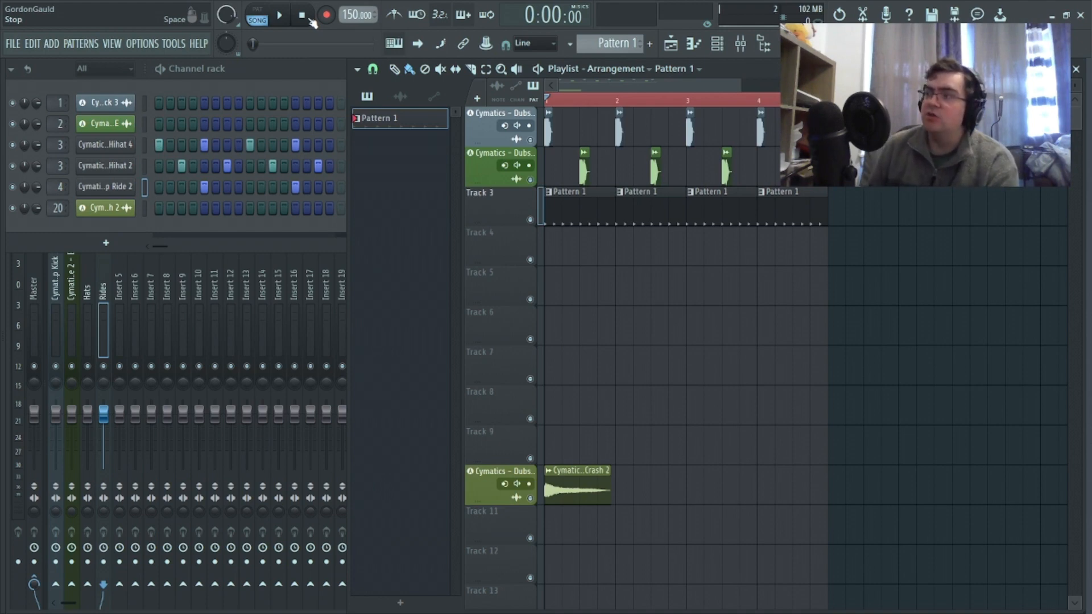
pyautogui.click(280, 19)
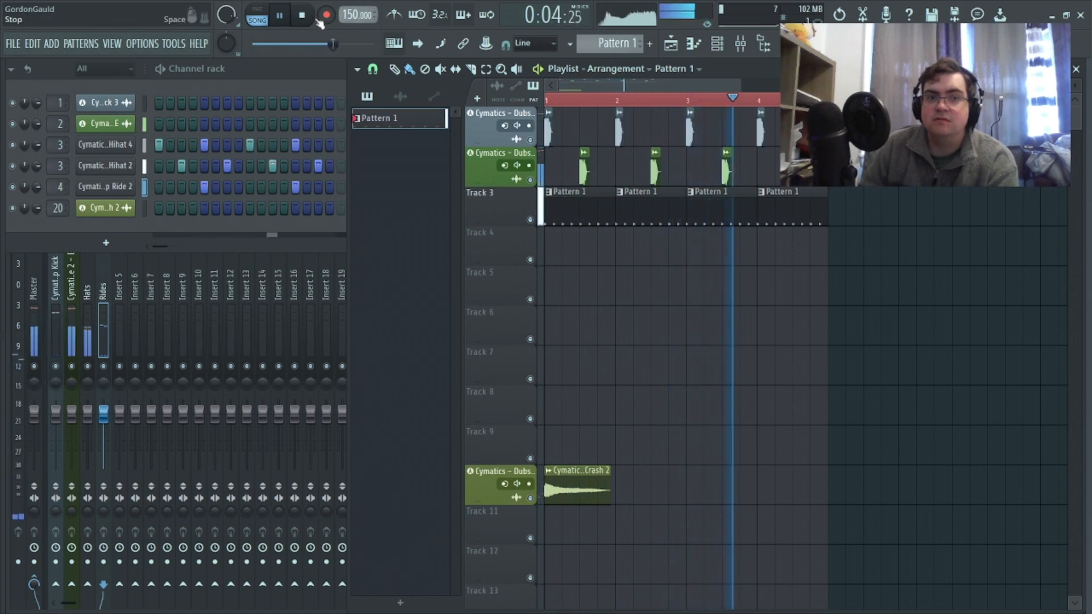
pyautogui.click(302, 16)
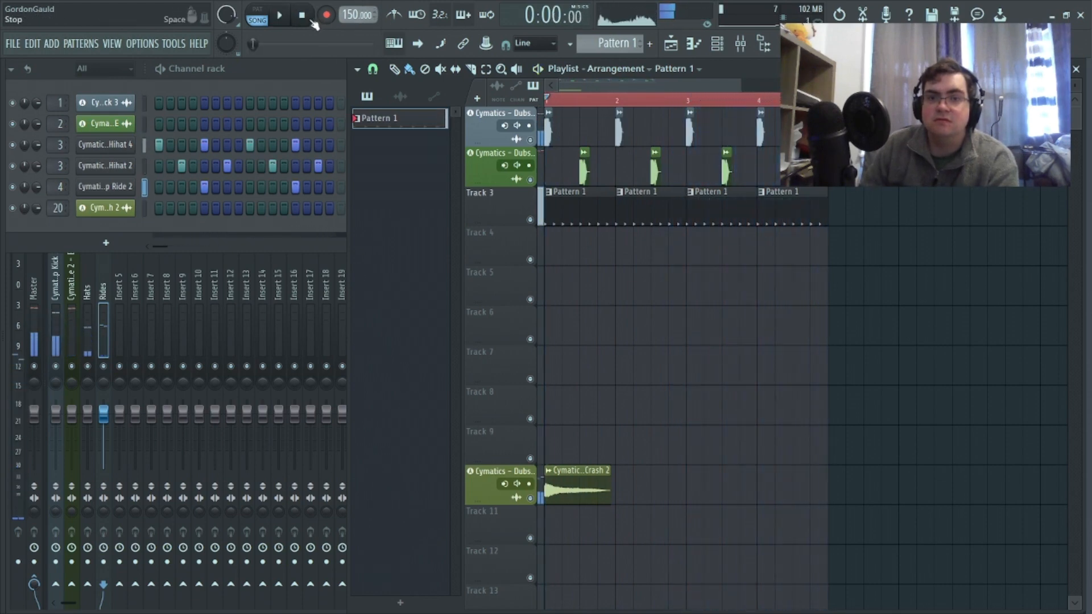
# Clear the time selection on the playlist's timeline and select the Rides track in the mixer
pyautogui.doubleClick(700, 101)
pyautogui.moveTo(700, 101); pyautogui.dragTo(481, 92)
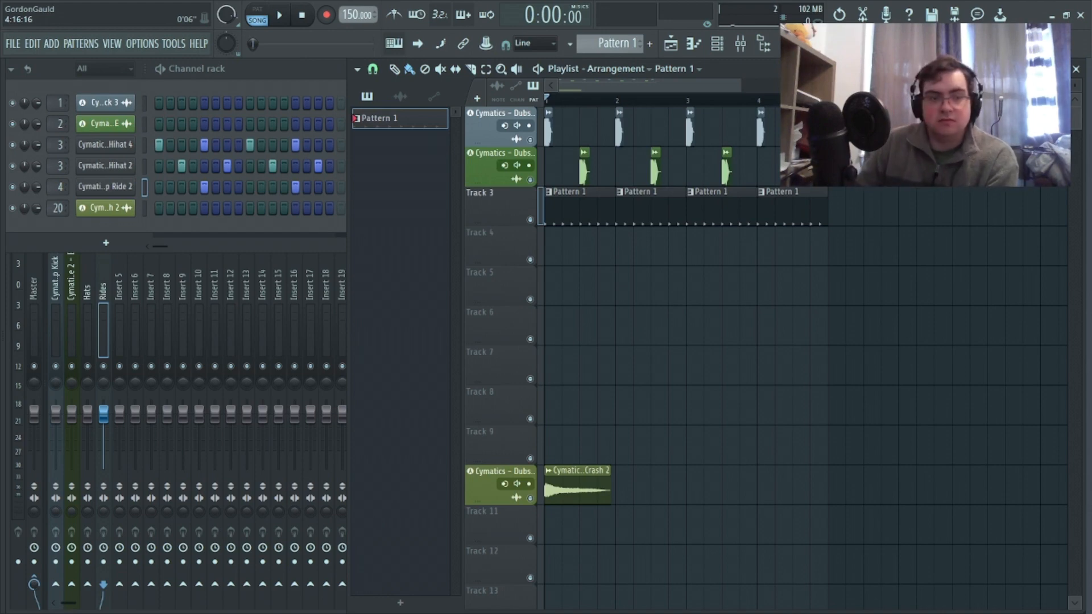
pyautogui.click(161, 310)
pyautogui.click(101, 299)
pyautogui.click(88, 299)
pyautogui.click(103, 301)
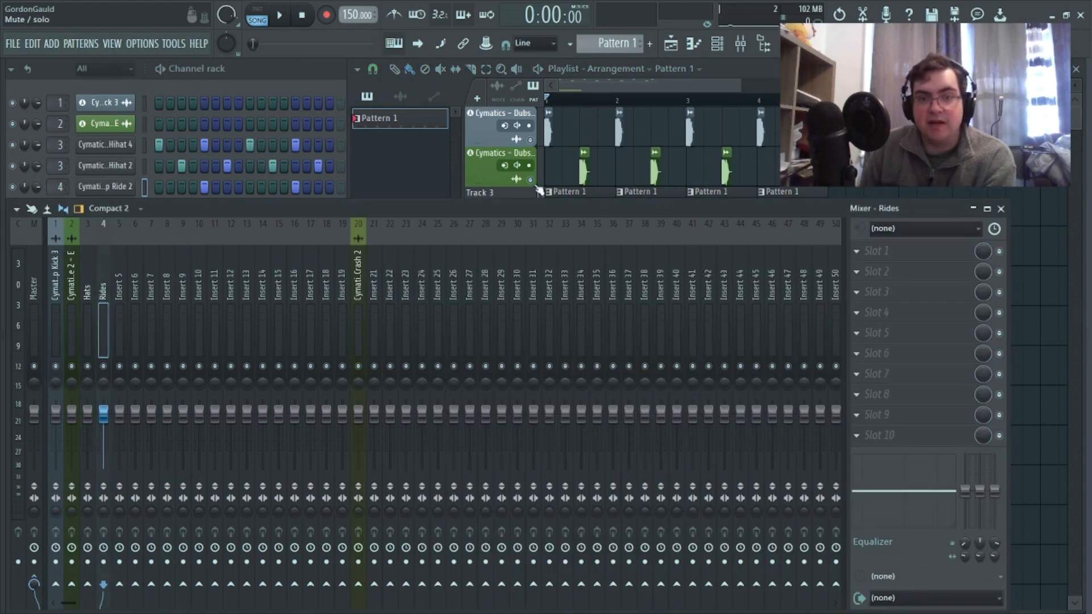
# Rename the playlist's Track 3 as cymbals
pyautogui.rightClick(490, 192)
pyautogui.click(505, 193)
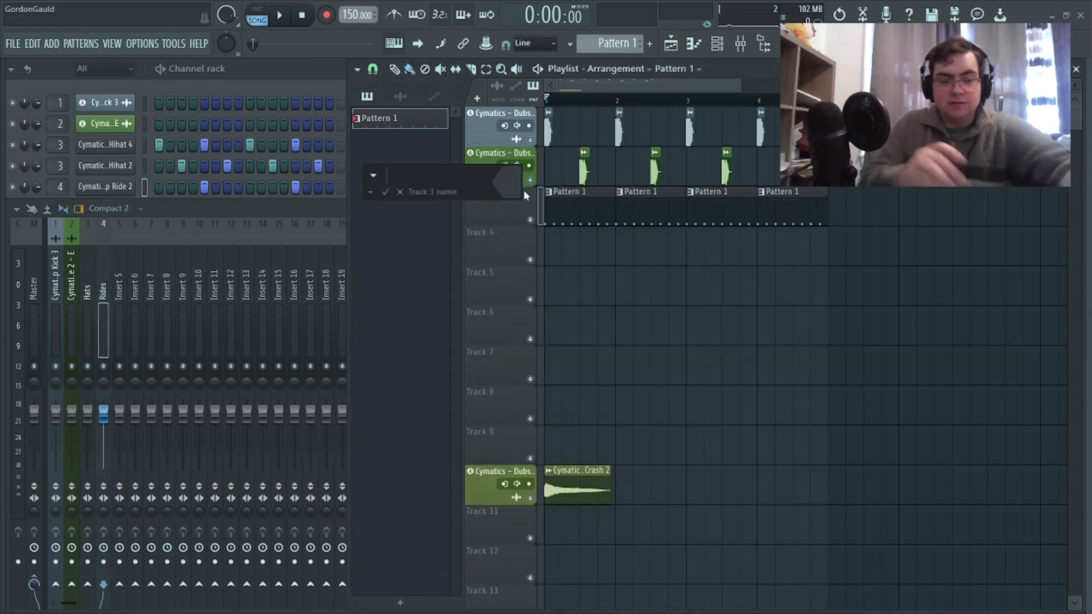
pyautogui.write('cymbals')
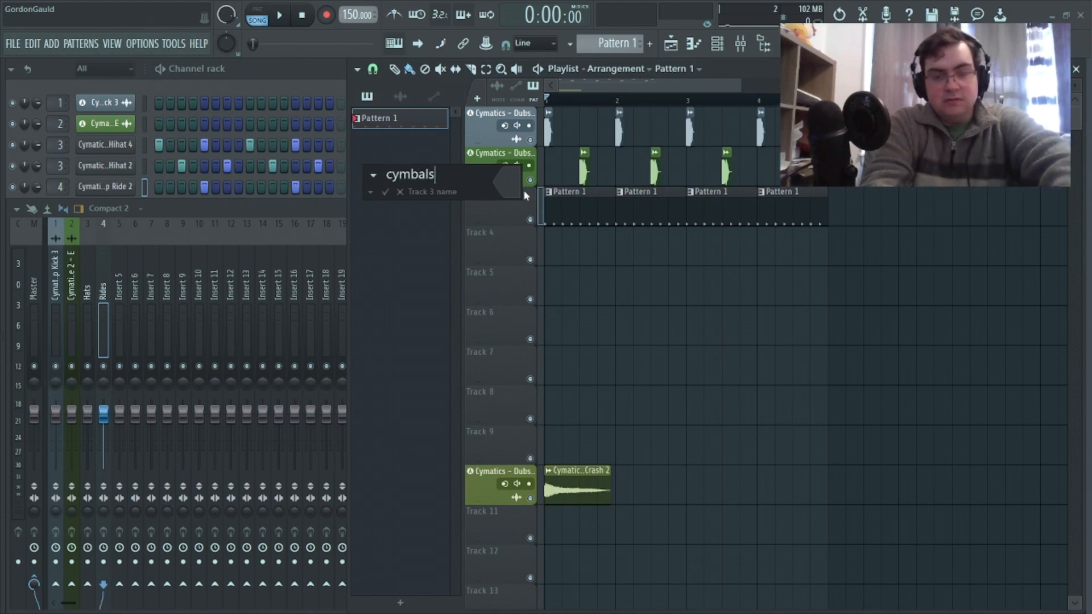
pyautogui.press('Return')
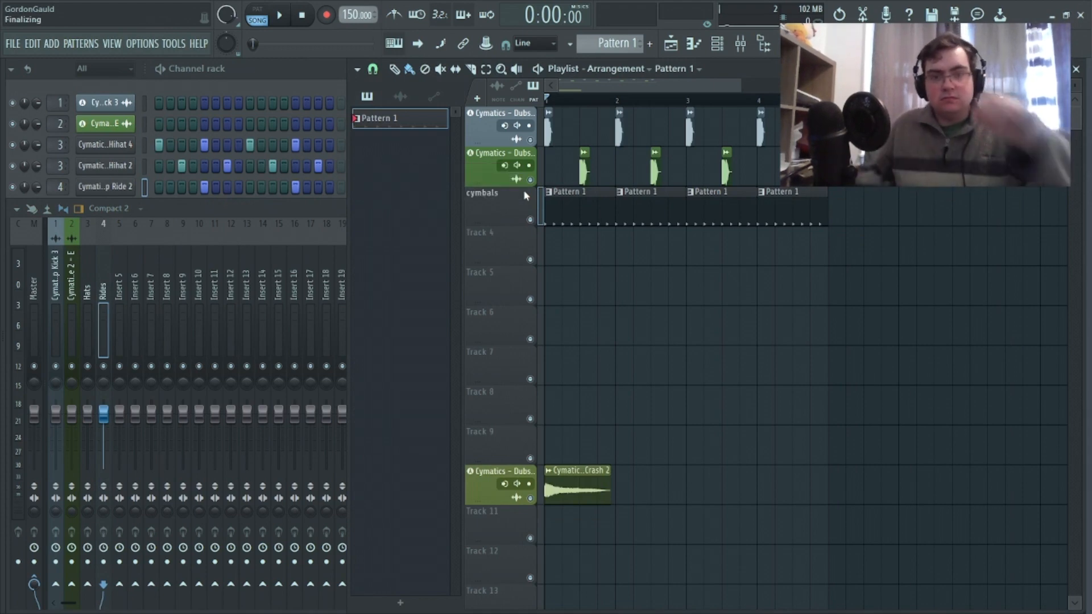
# Dock mixer tracks Insert 122 to Insert 125 to the right side of the mixer
pyautogui.click(291, 200)
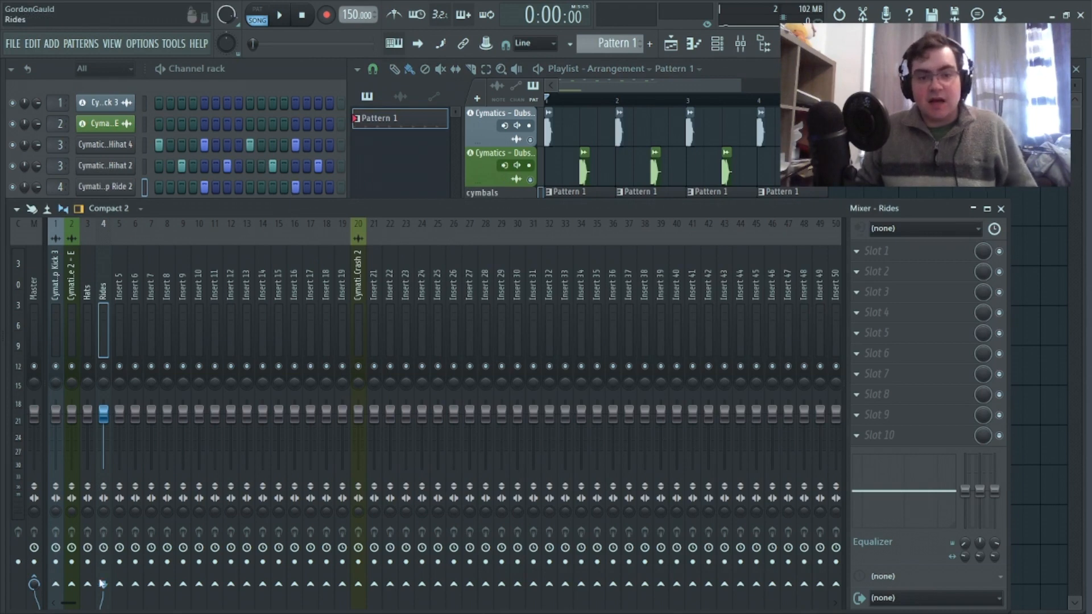
pyautogui.moveTo(71, 603); pyautogui.dragTo(900, 568)
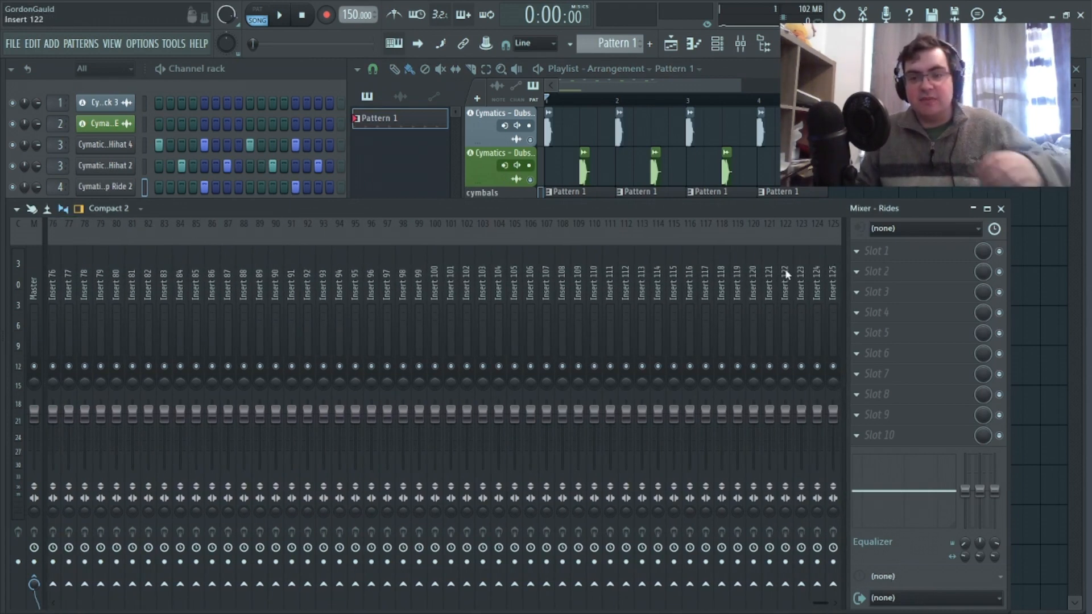
pyautogui.moveTo(785, 269); pyautogui.dragTo(842, 270)
pyautogui.rightClick(842, 217)
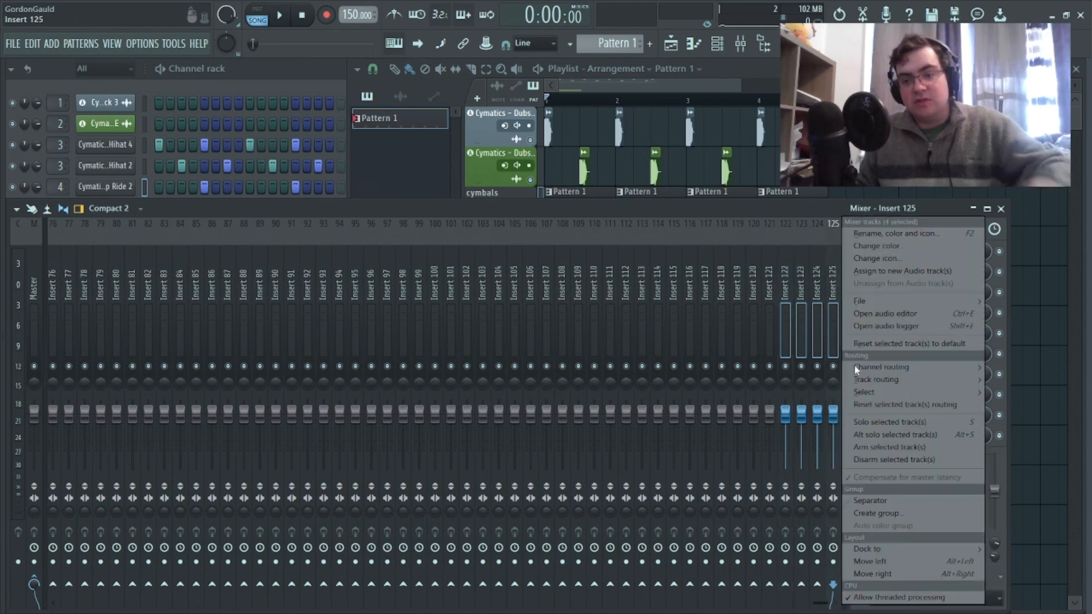
pyautogui.moveTo(901, 555)
pyautogui.click(1006, 574)
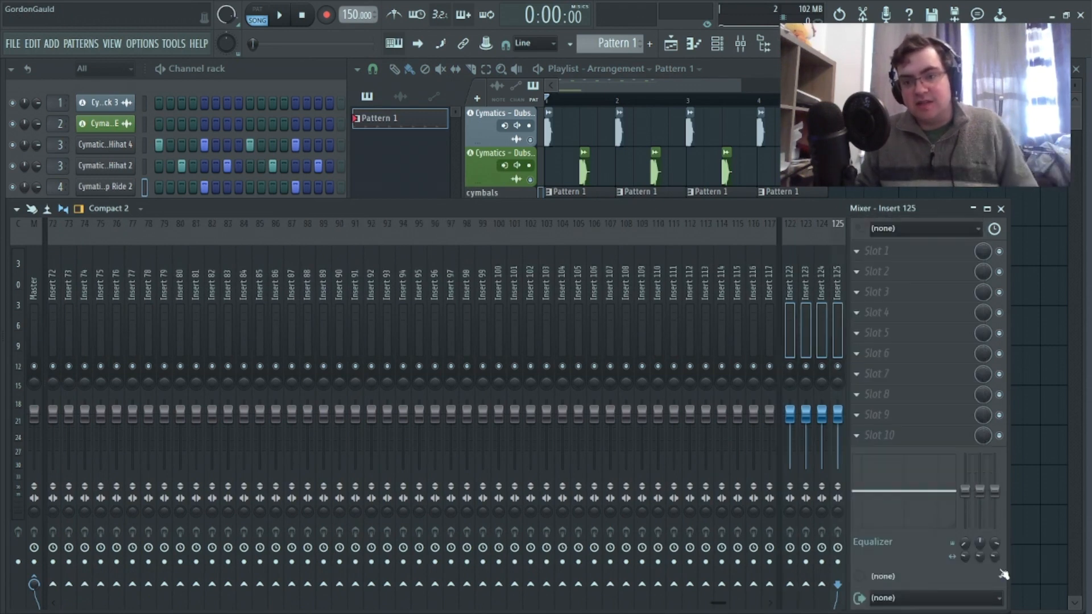
pyautogui.click(804, 330)
pyautogui.click(751, 284)
pyautogui.moveTo(657, 276); pyautogui.dragTo(762, 281)
pyautogui.rightClick(762, 281)
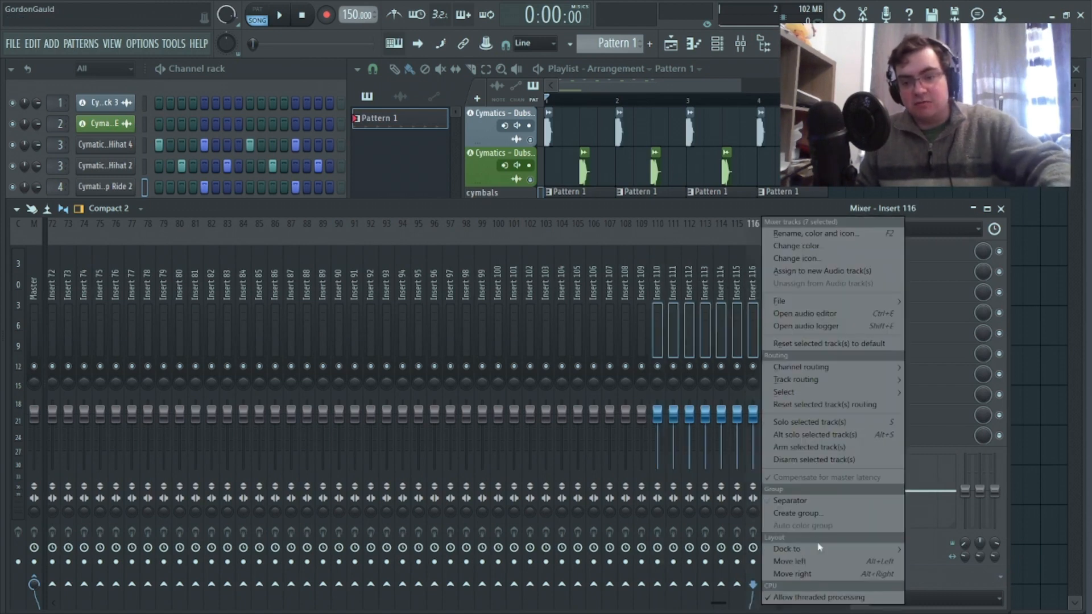
pyautogui.moveTo(819, 548)
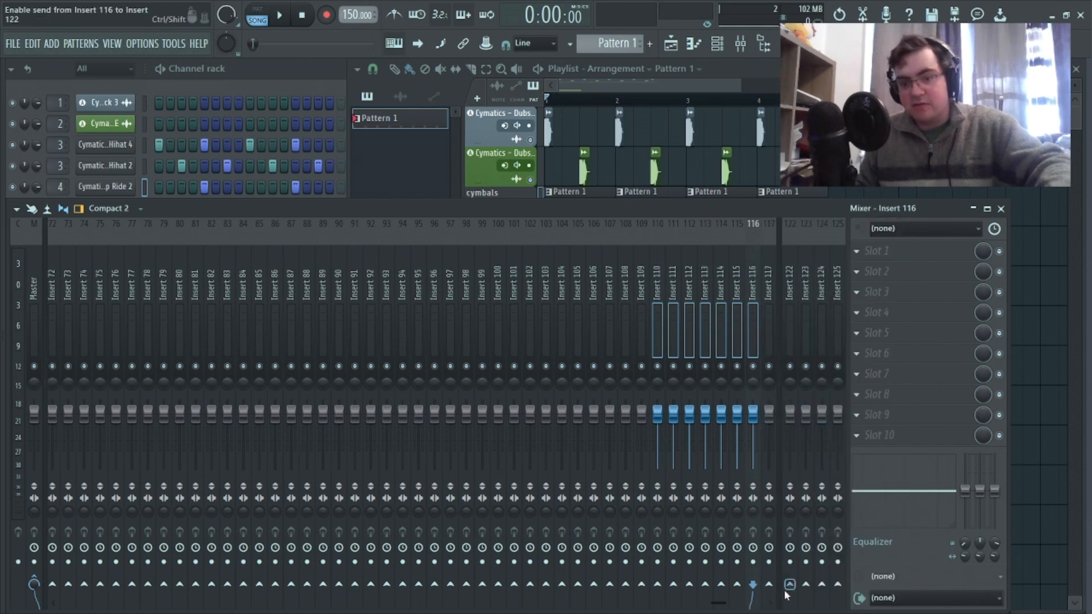
pyautogui.hscroll(1, 727, 599)
pyautogui.click(672, 280)
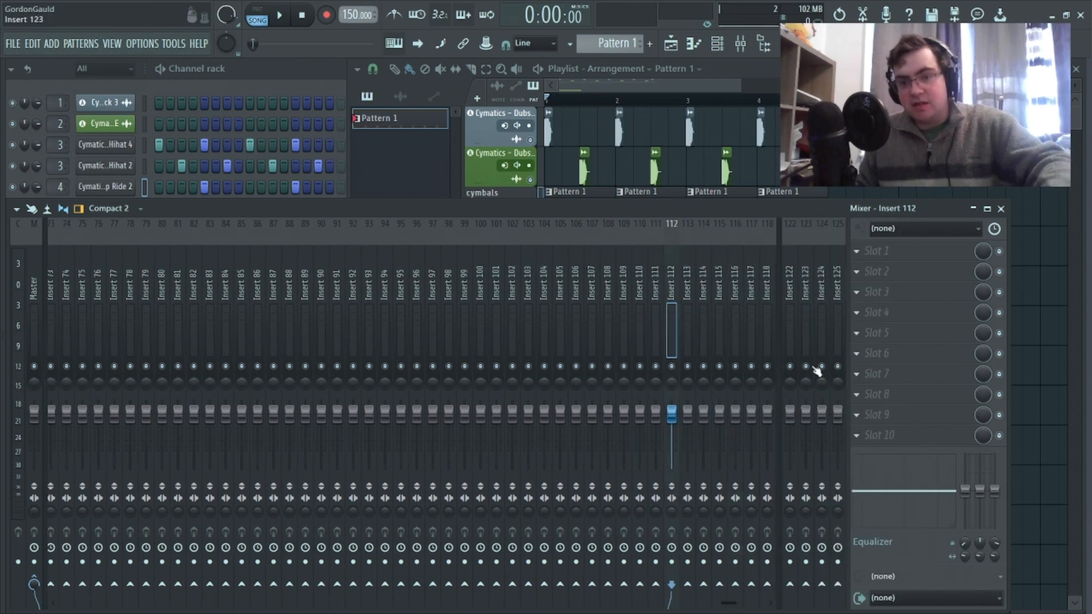
# Rename the mixer track Insert 122 as Sidechain Comp
pyautogui.moveTo(732, 608); pyautogui.dragTo(2, 565)
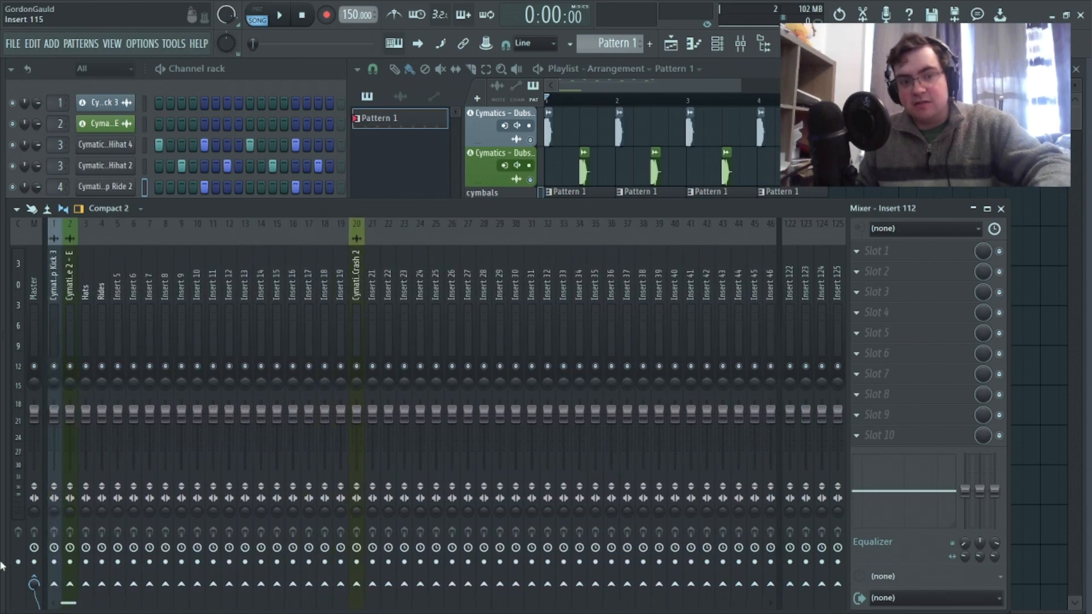
pyautogui.rightClick(795, 250)
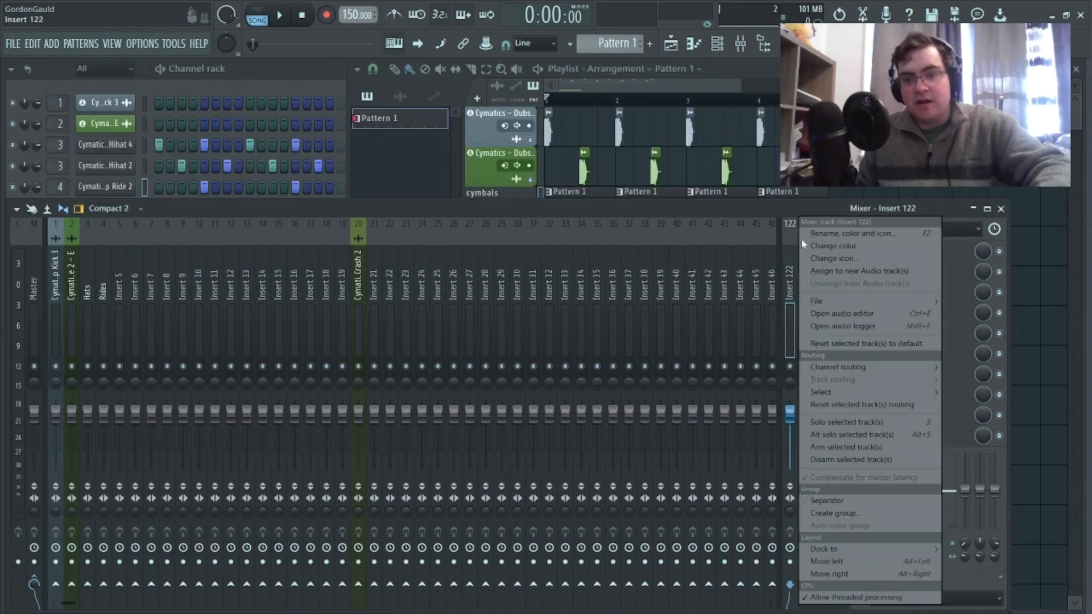
pyautogui.click(828, 234)
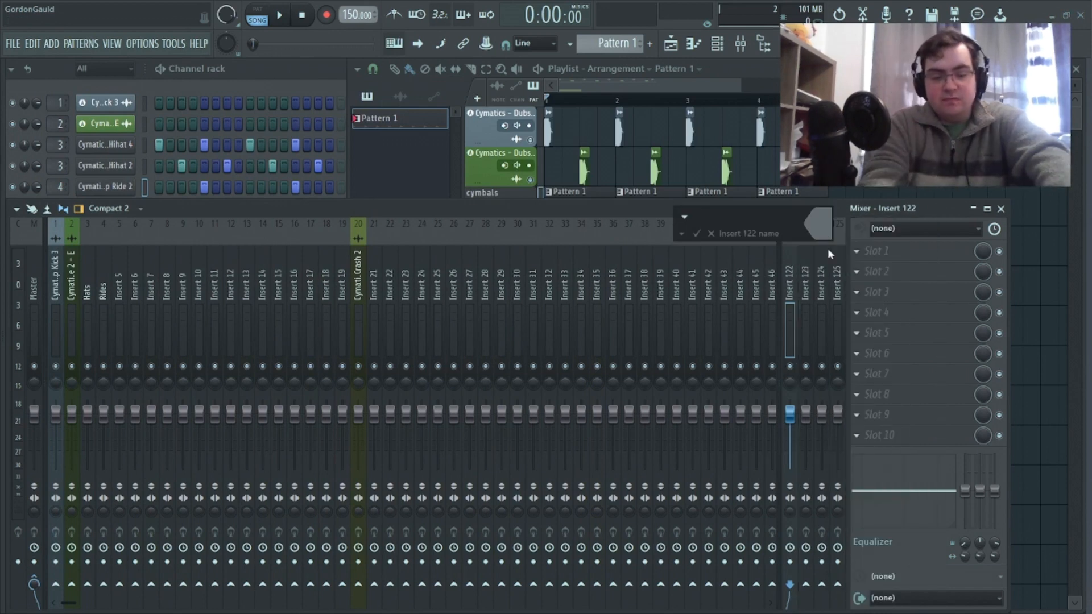
pyautogui.write('Sidechain Comp')
pyautogui.press('Return')
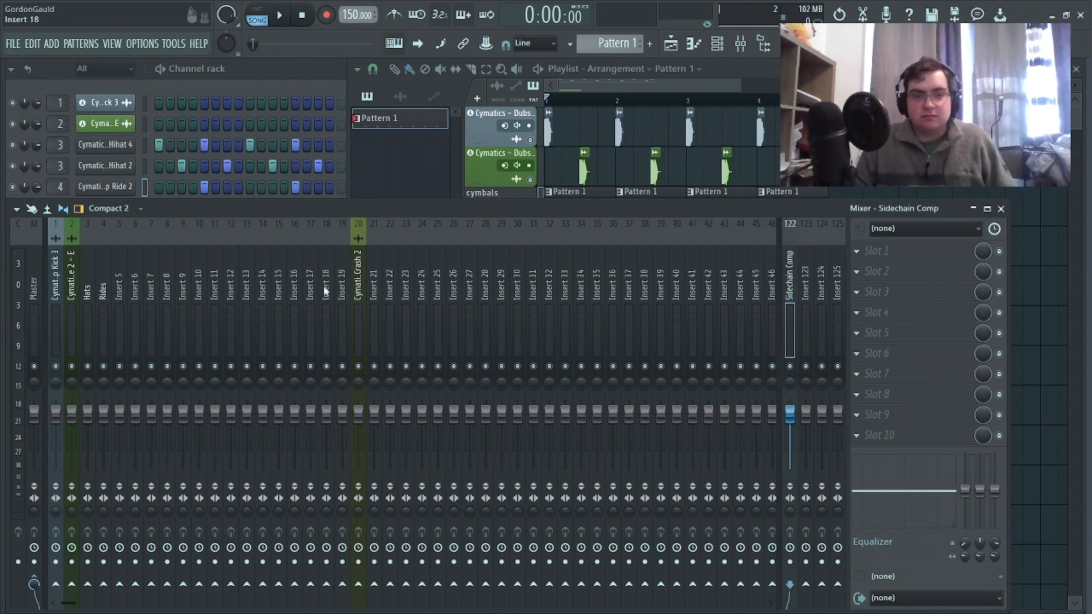
# Route the Hats mixer track to the Sidechain Comp track only
pyautogui.click(87, 289)
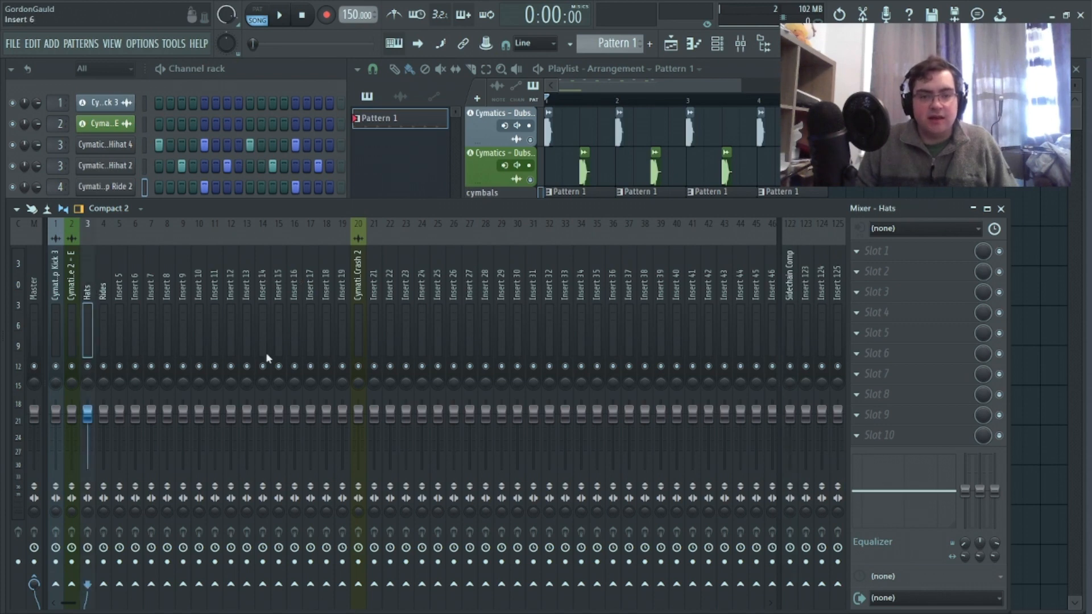
pyautogui.rightClick(790, 586)
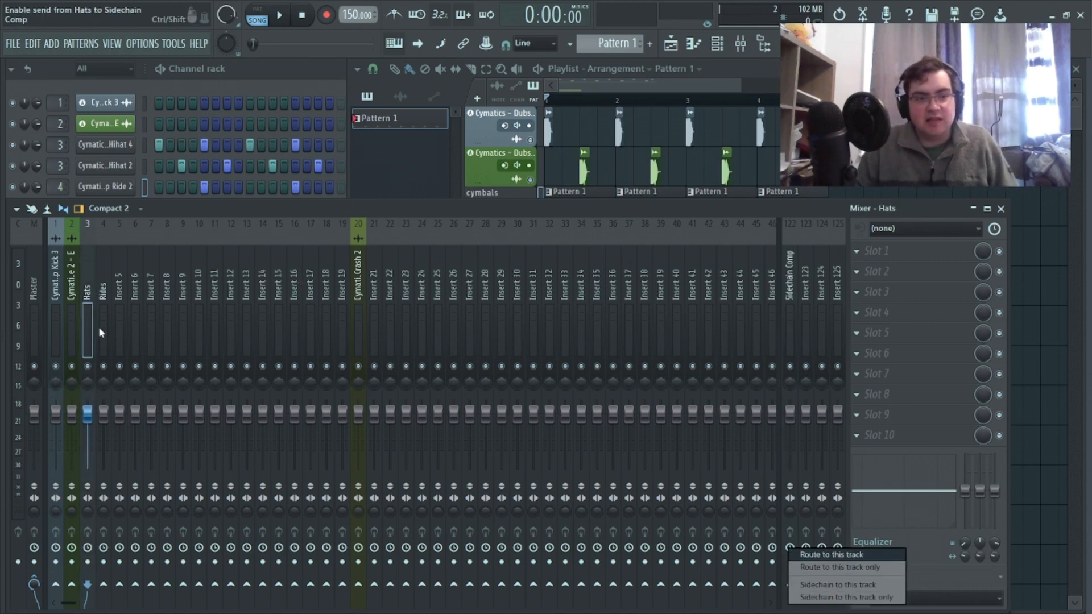
pyautogui.click(83, 321)
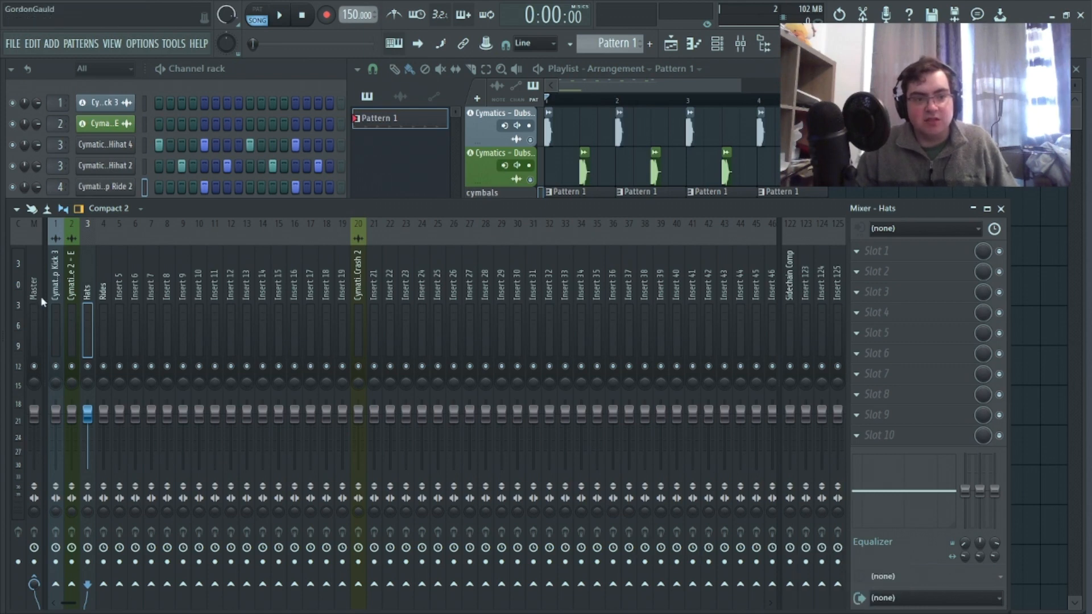
pyautogui.rightClick(795, 589)
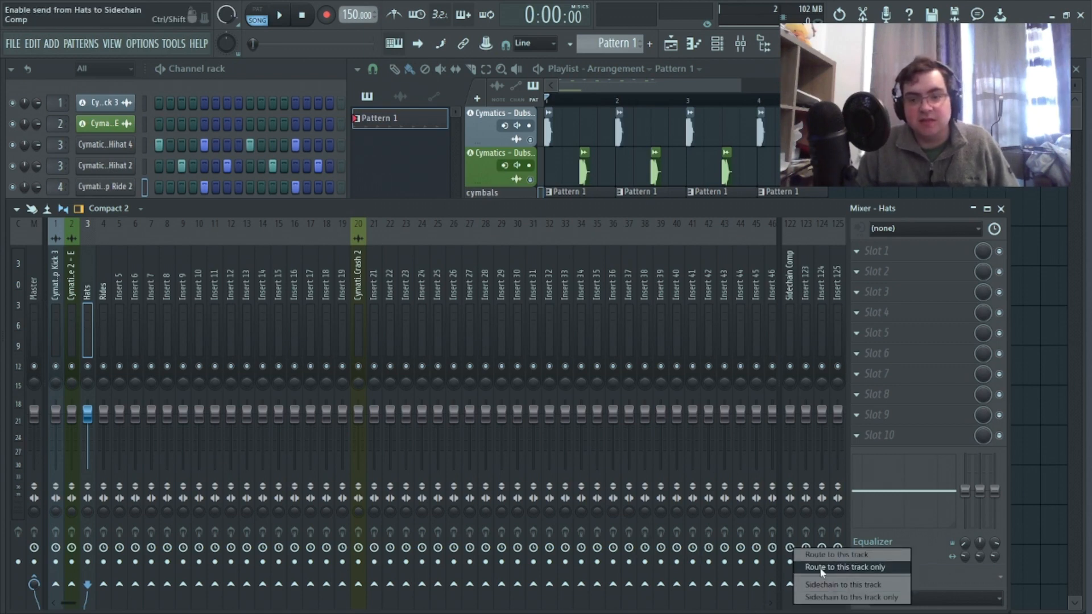
pyautogui.click(824, 572)
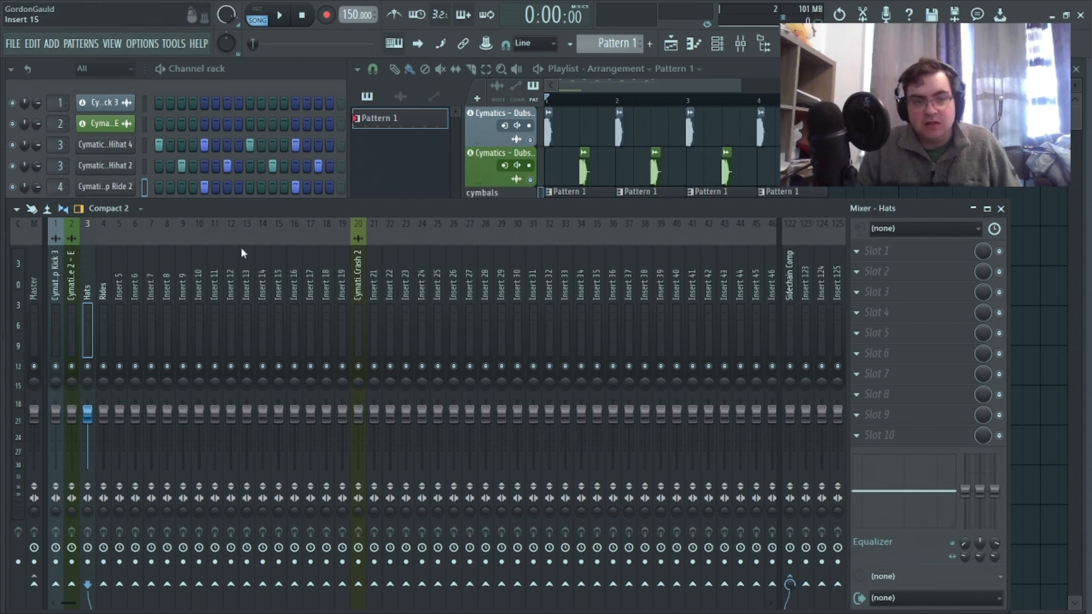
# Route the Rides and Crash 2 mixer tracks to the Sidechain Comp track only
pyautogui.click(112, 310)
pyautogui.rightClick(791, 586)
pyautogui.click(810, 583)
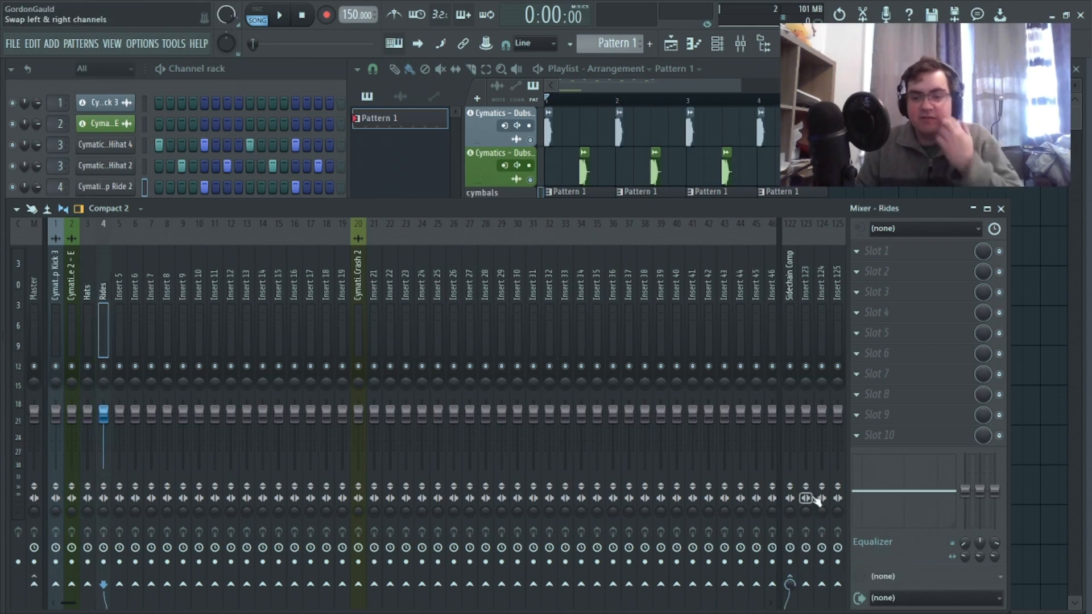
pyautogui.click(360, 282)
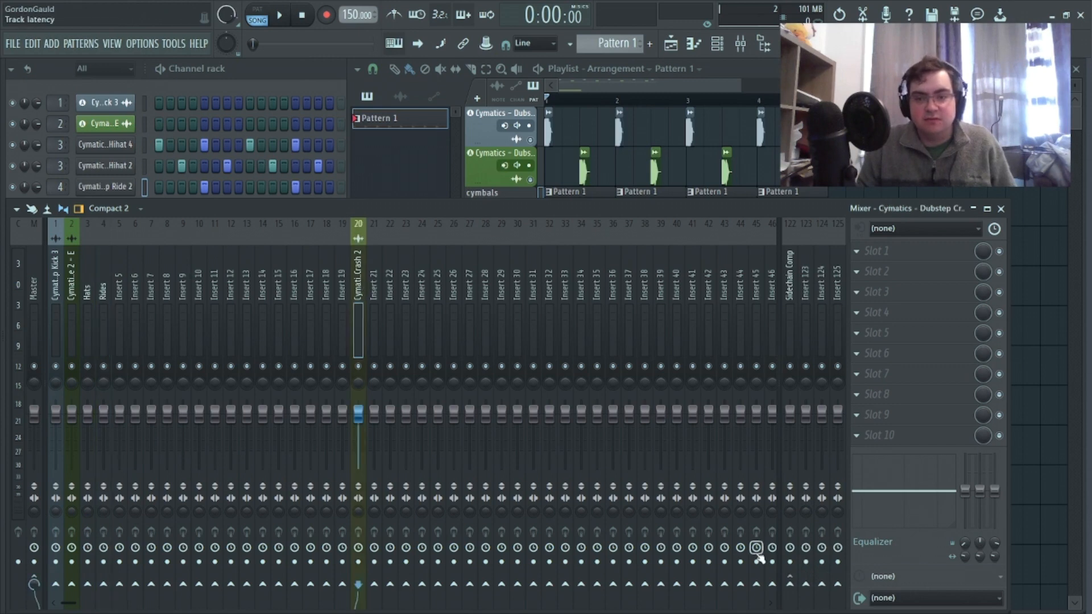
pyautogui.rightClick(790, 585)
pyautogui.click(818, 567)
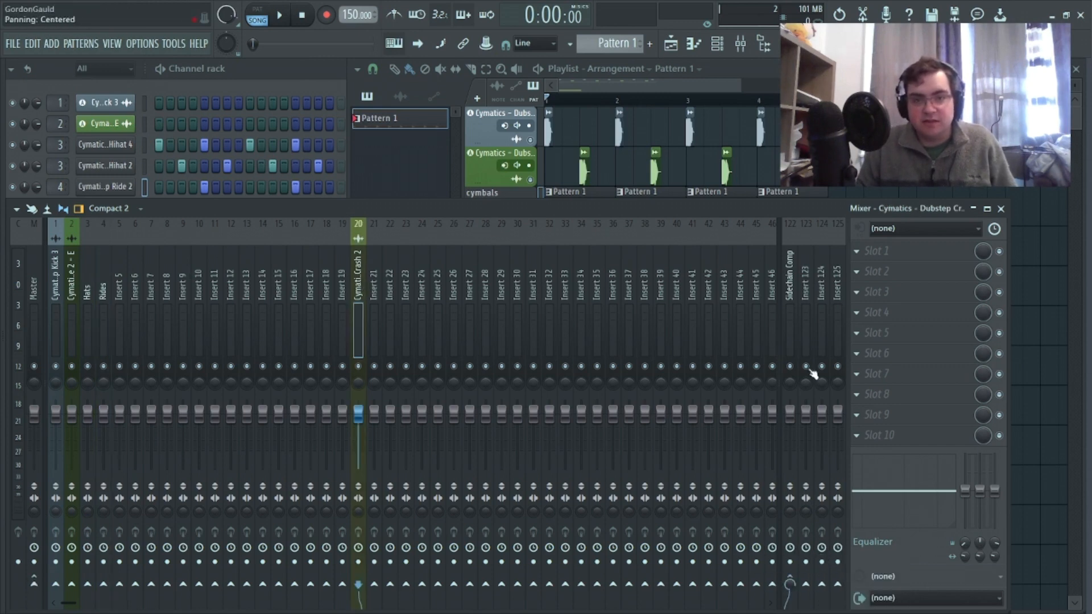
# Sidechain the Kick 3 and Snare 2 mixer tracks to the Sidechain Comp track
pyautogui.click(796, 291)
pyautogui.click(55, 296)
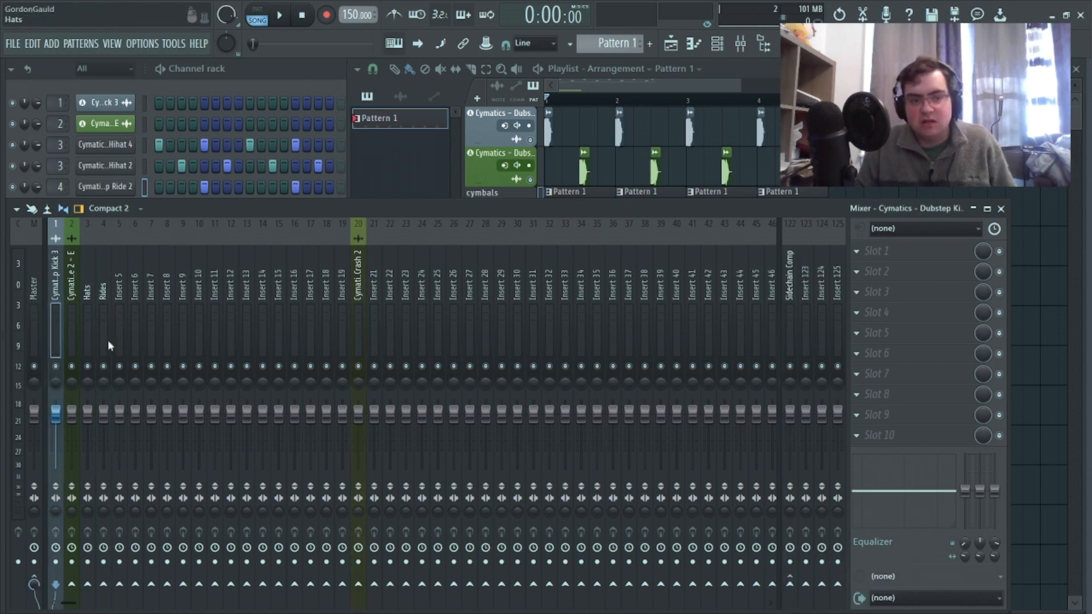
pyautogui.rightClick(790, 585)
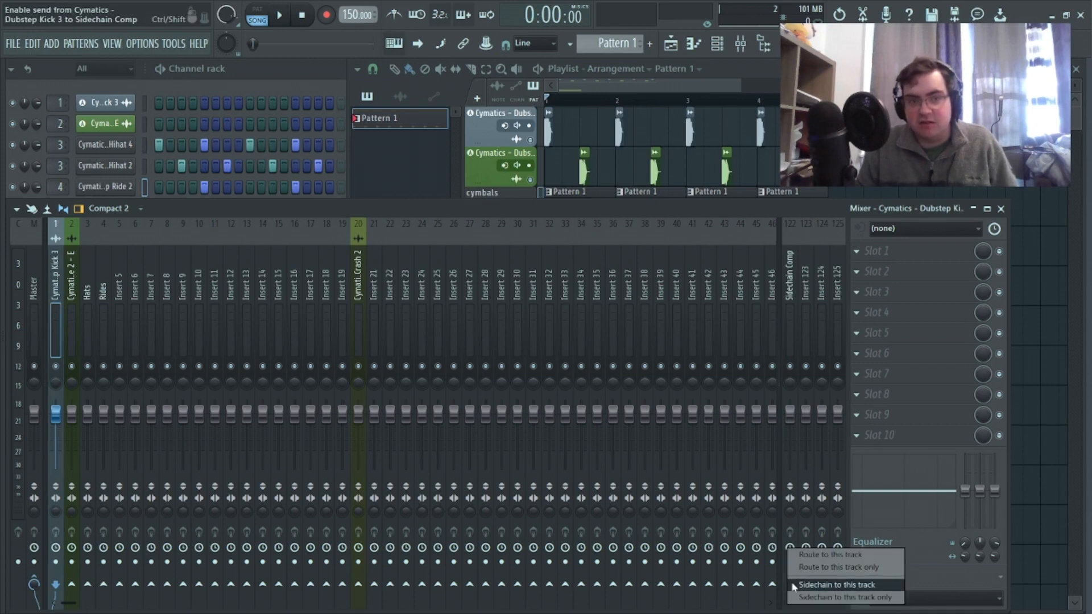
pyautogui.click(795, 586)
pyautogui.click(79, 292)
pyautogui.rightClick(791, 585)
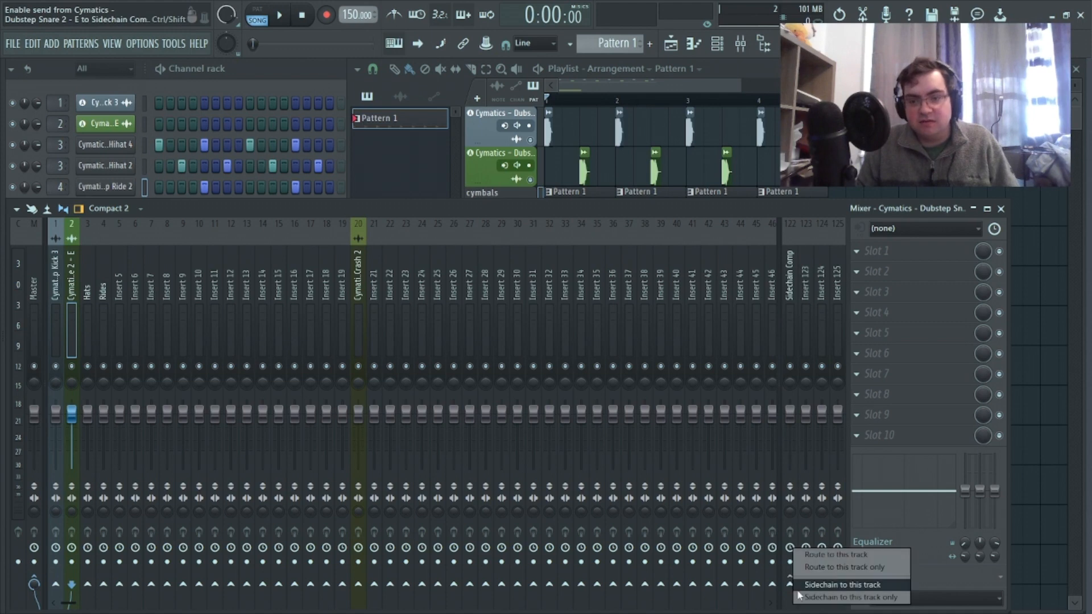
pyautogui.click(806, 587)
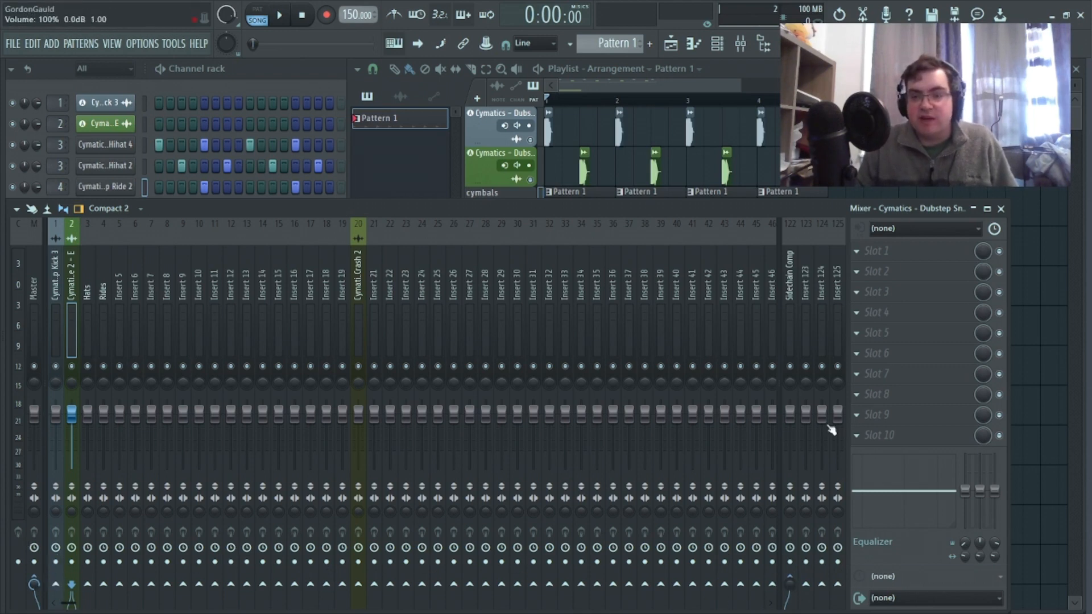
# Load Fruity Limiter into effect slot 1 of the Sidechain Comp track and set it to COMP mode
pyautogui.click(791, 301)
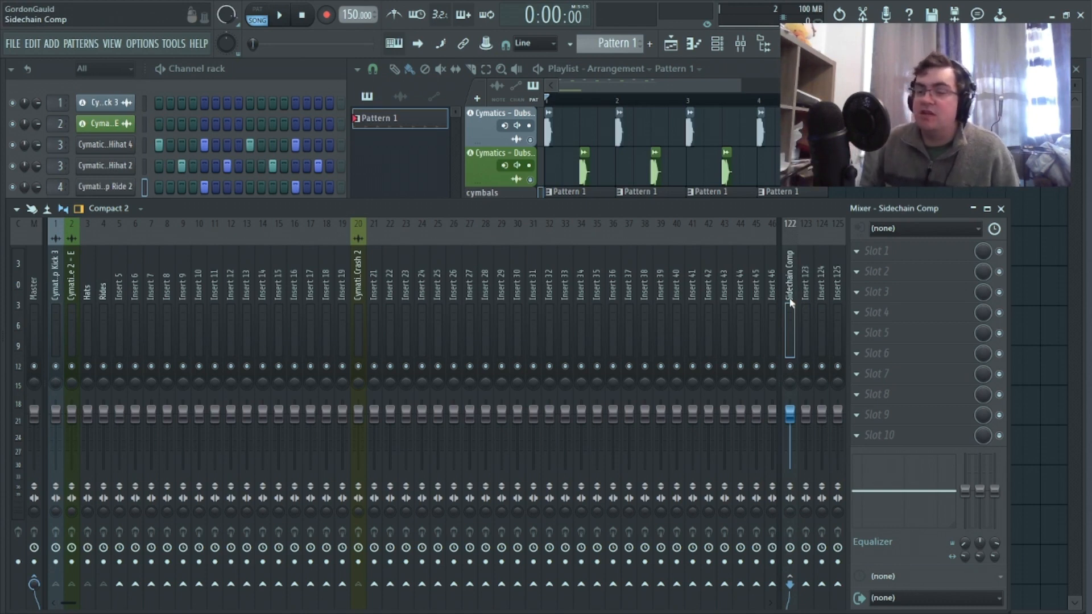
pyautogui.click(889, 254)
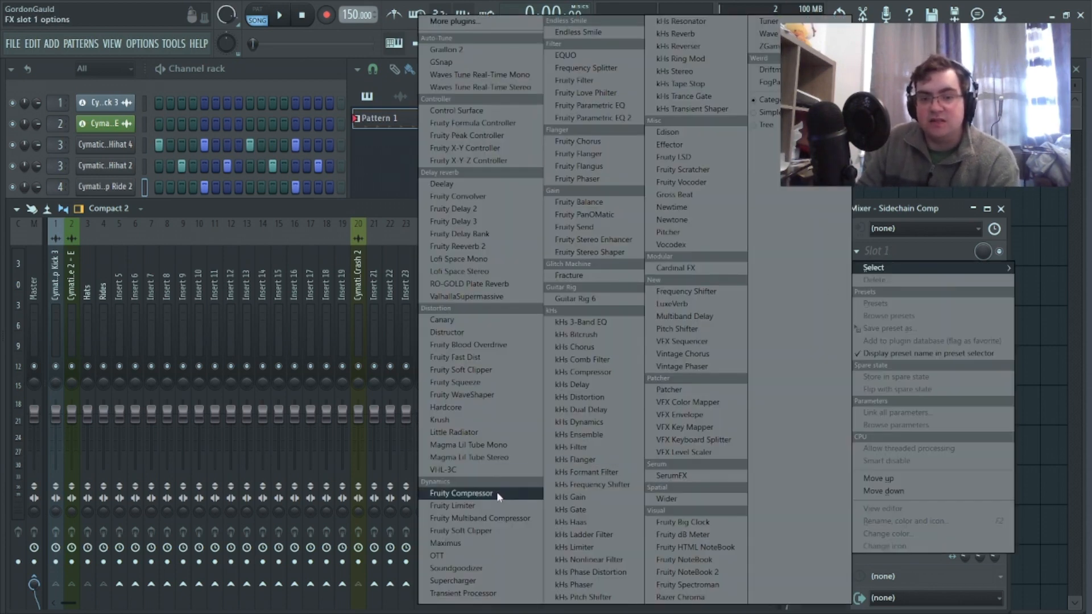
pyautogui.click(452, 506)
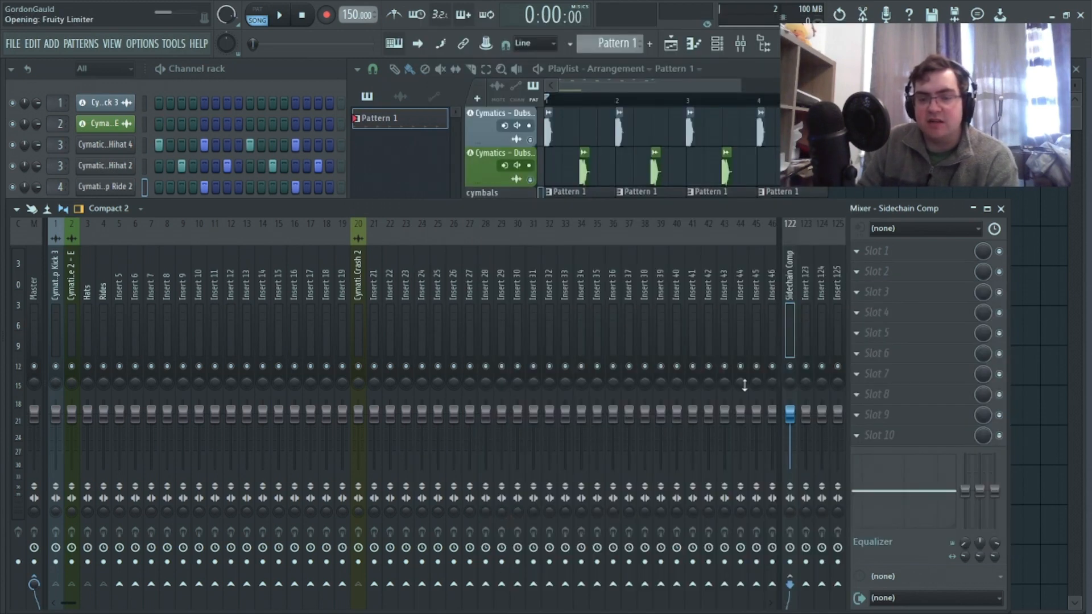
pyautogui.click(247, 440)
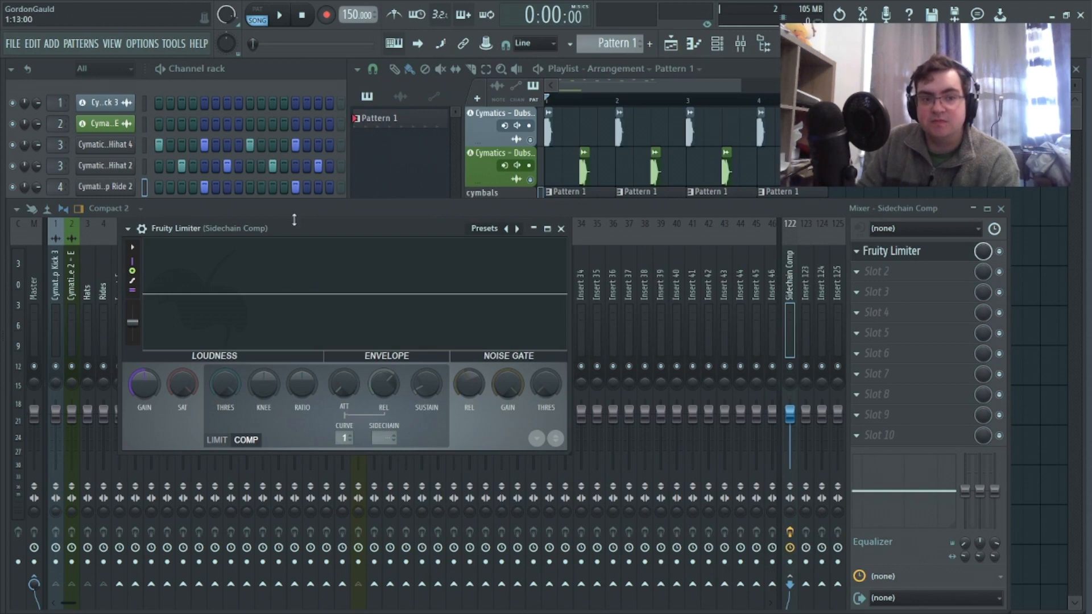
pyautogui.moveTo(294, 228); pyautogui.dragTo(525, 169)
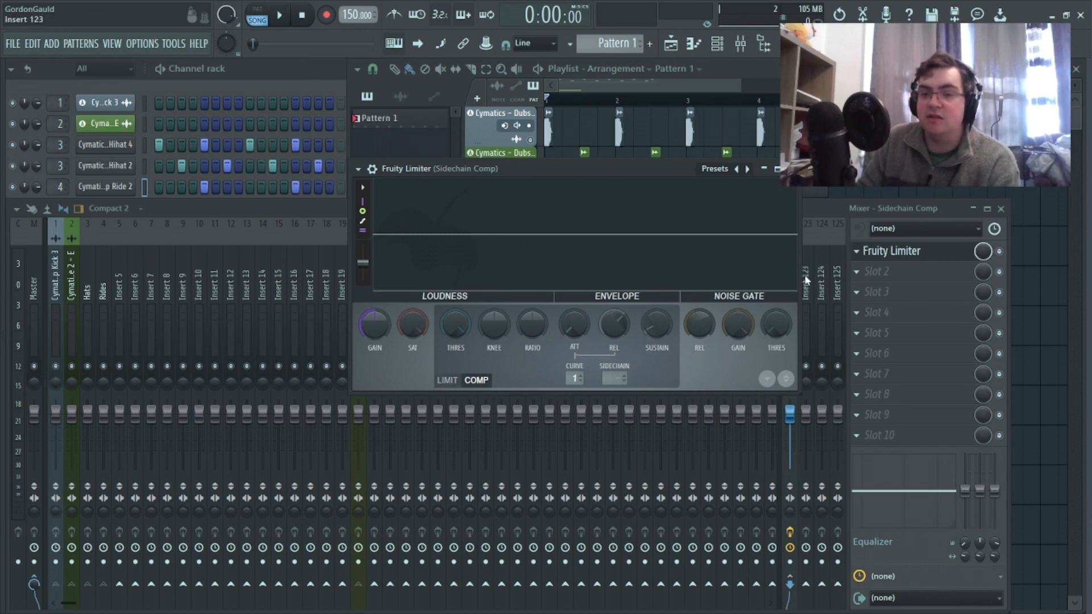
pyautogui.moveTo(620, 172); pyautogui.dragTo(419, 179)
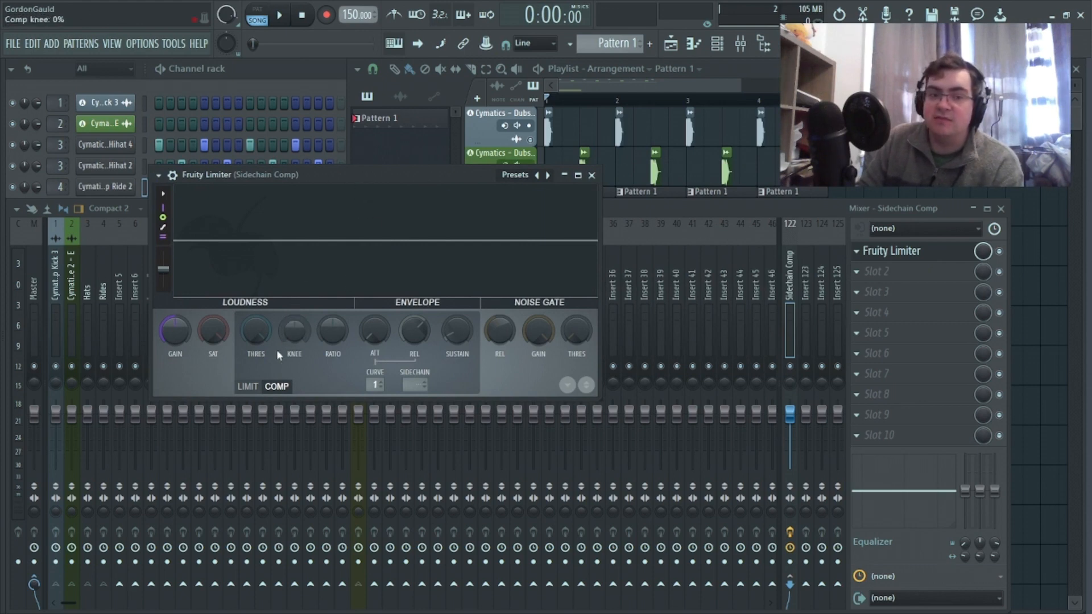
pyautogui.click(248, 387)
pyautogui.click(276, 386)
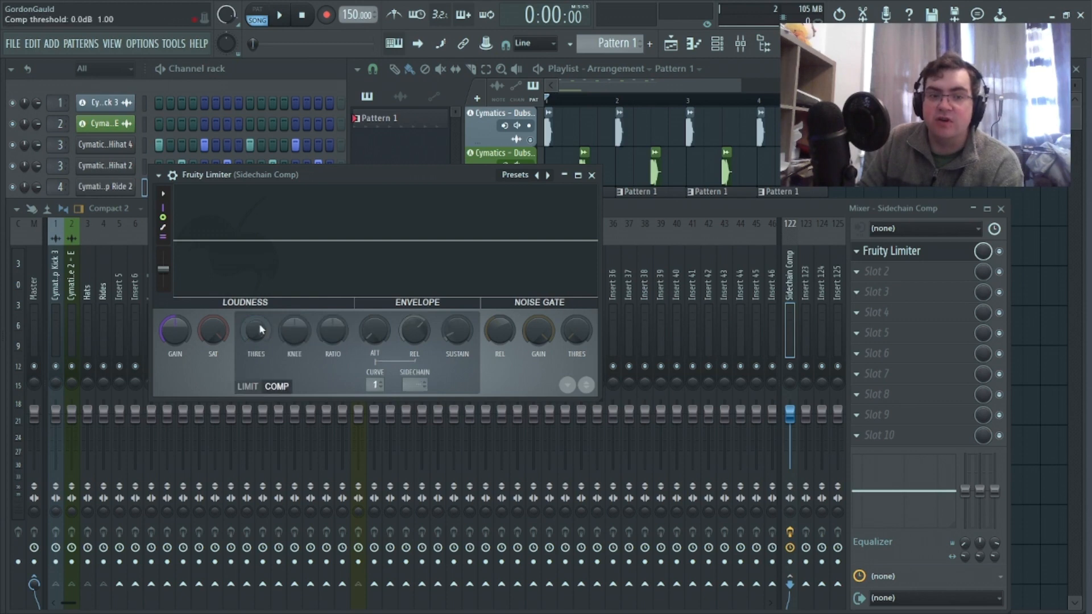
# Lower the compressor's threshold slightly, solo the cymbals playlist track and start playback
pyautogui.moveTo(256, 330); pyautogui.dragTo(256, 347)
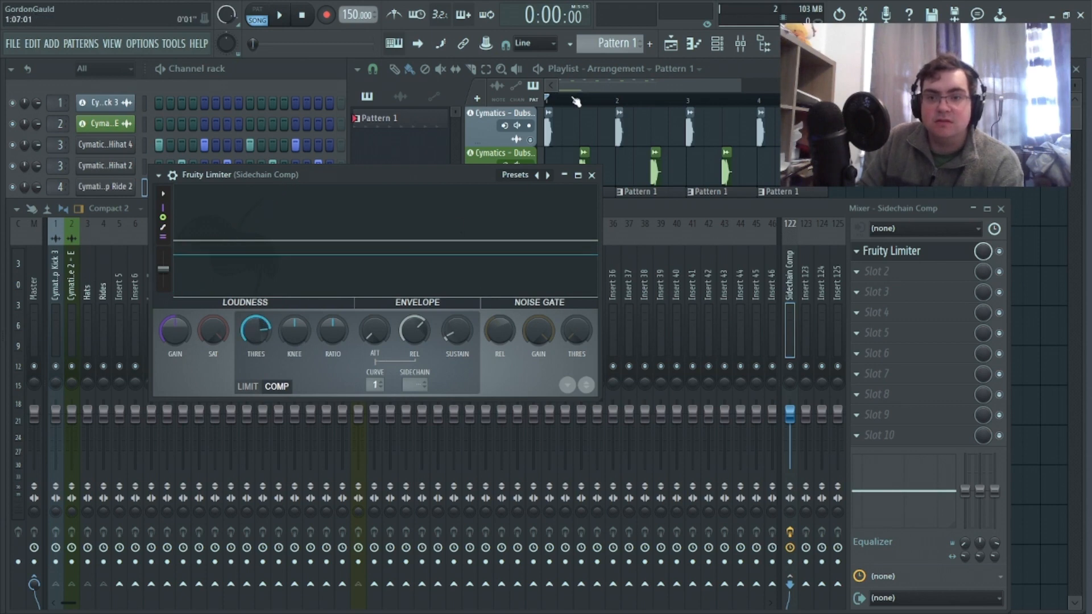
pyautogui.click(577, 101)
pyautogui.rightClick(531, 219)
pyautogui.click(302, 203)
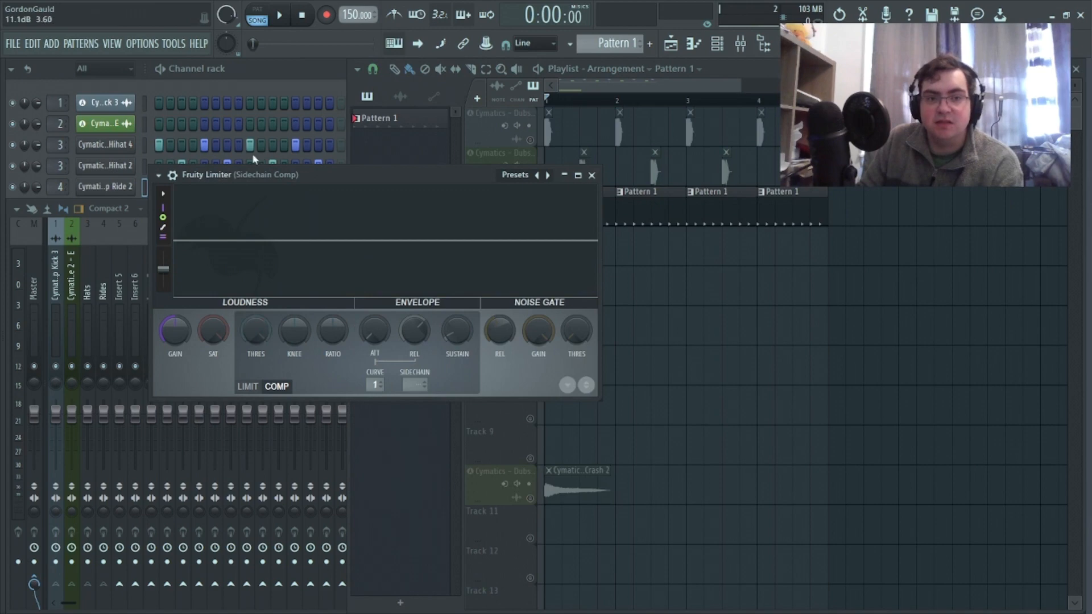
pyautogui.press('space')
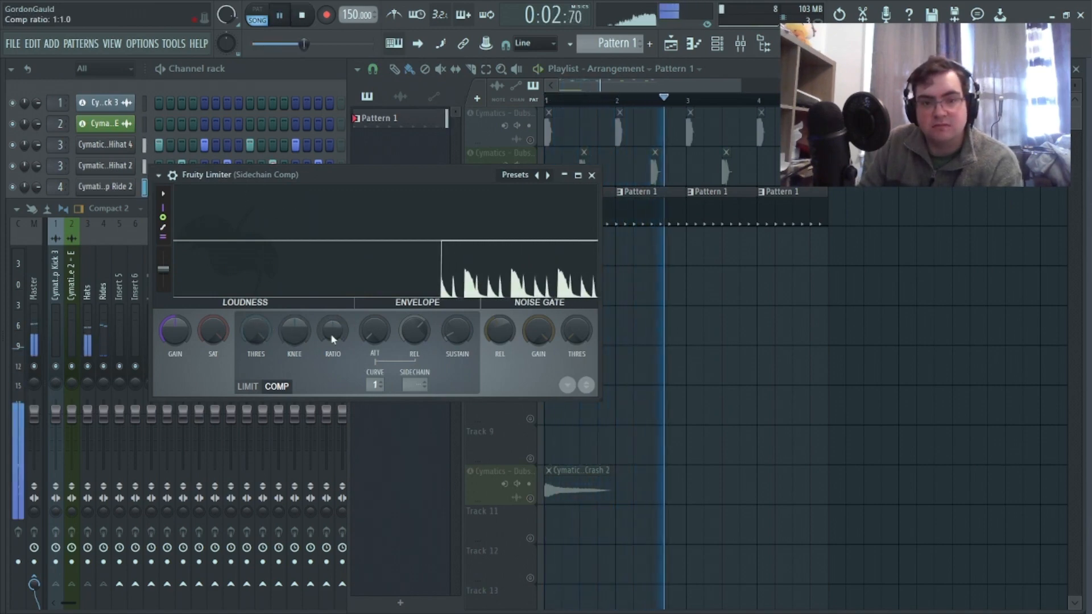
# Raise the compressor's ratio to about 7.9:1 and lower its threshold to about -24.6 dB while auditioning the cymbals
pyautogui.moveTo(268, 322); pyautogui.dragTo(268, 365)
pyautogui.press('space')
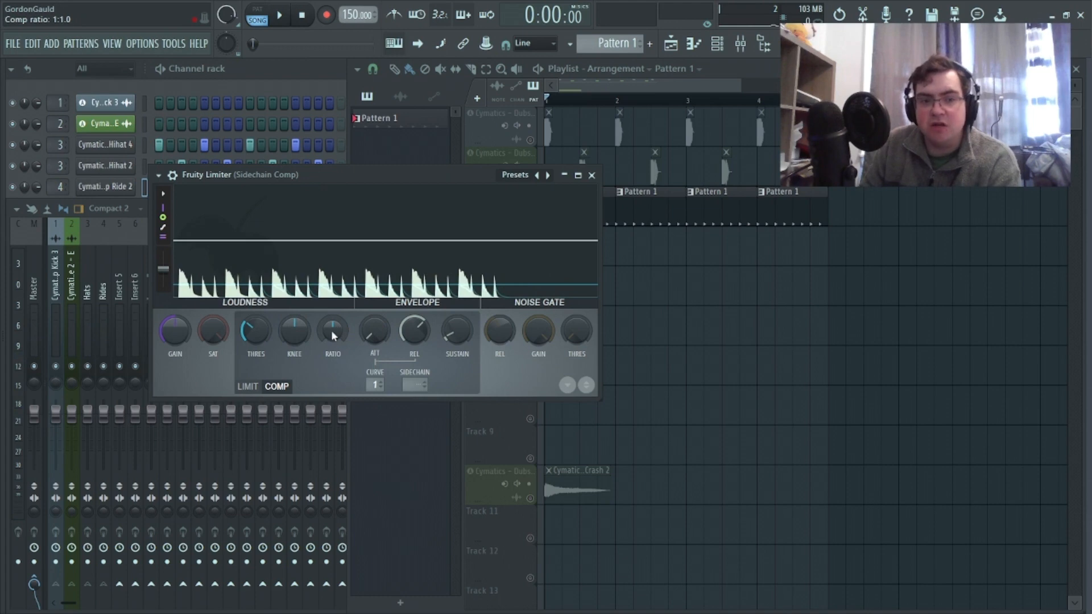
pyautogui.moveTo(333, 341); pyautogui.dragTo(333, 319)
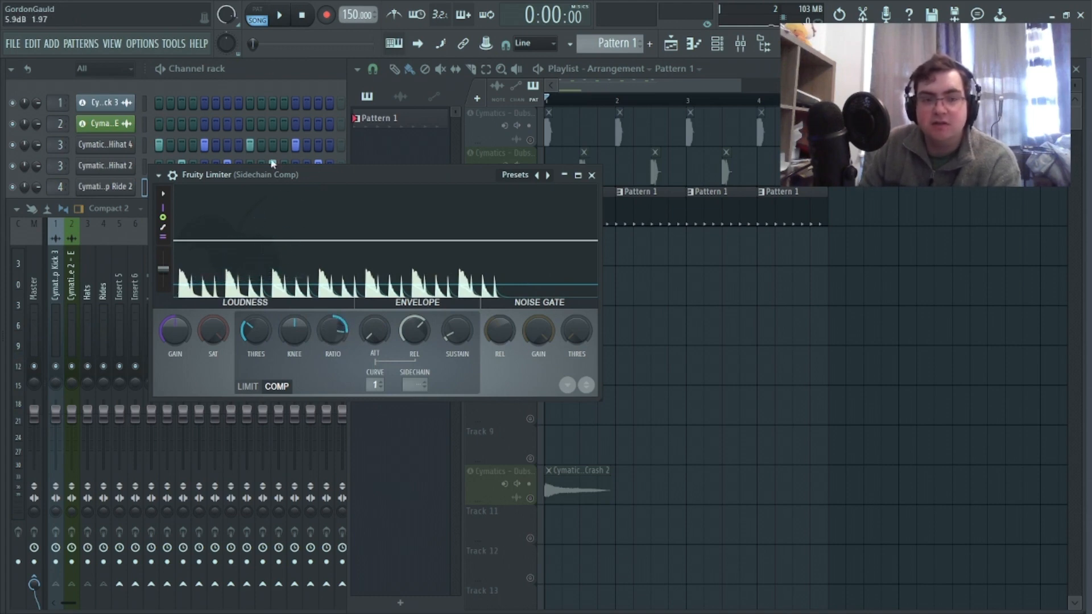
pyautogui.press('space')
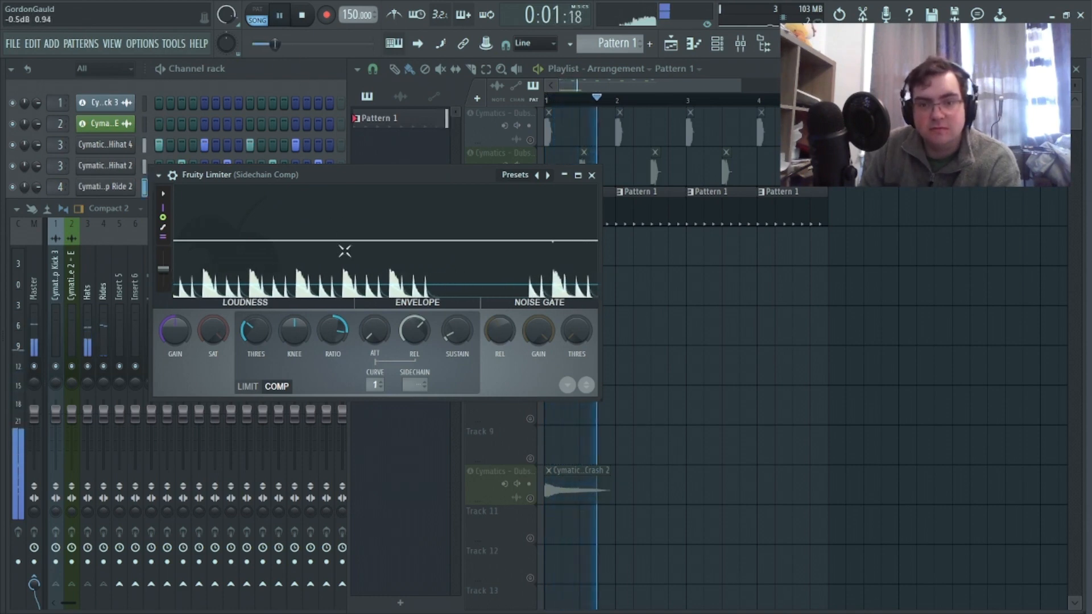
pyautogui.moveTo(333, 332)
pyautogui.mouseDown()
pyautogui.moveTo(333, 313)
pyautogui.moveTo(332, 334)
pyautogui.mouseUp()
pyautogui.moveTo(256, 330); pyautogui.dragTo(256, 357)
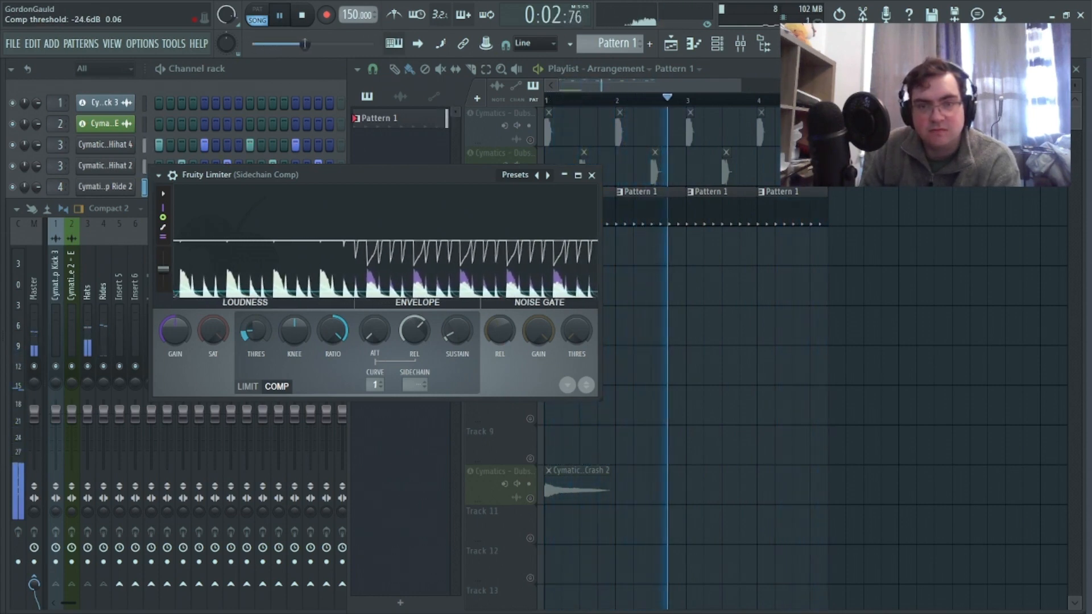
pyautogui.click(306, 18)
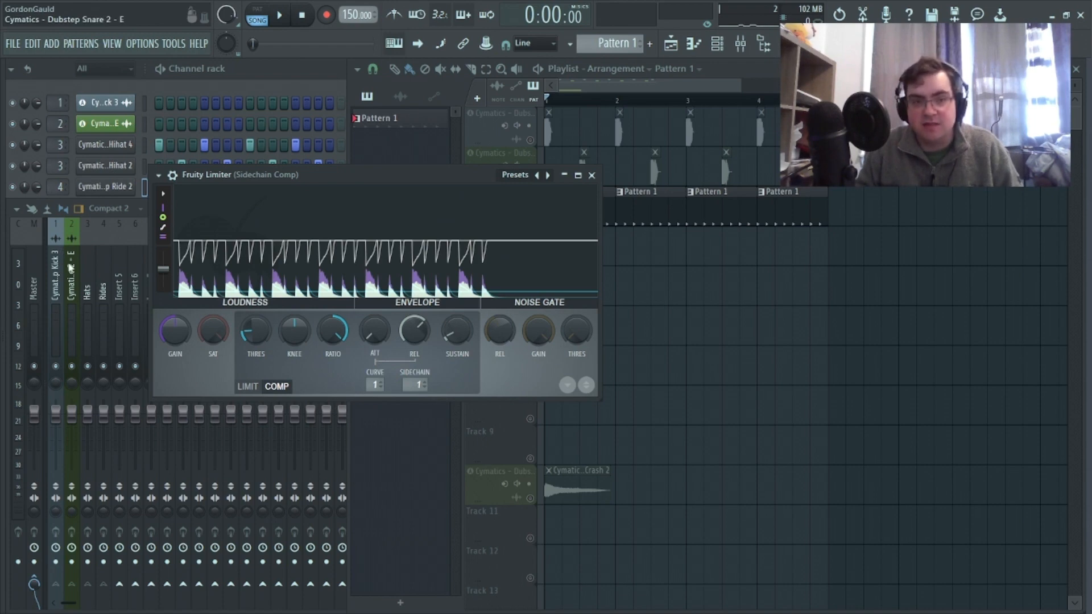
# Play the song with the Dubstep Kick 3 playlist track unmuted alongside the cymbals
pyautogui.click(280, 16)
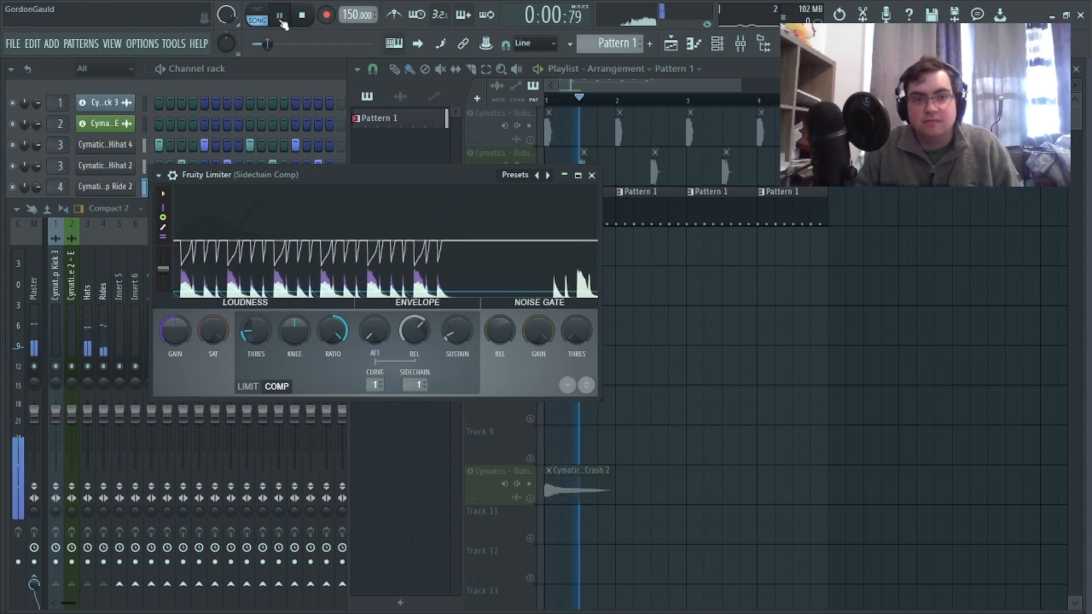
pyautogui.click(623, 93)
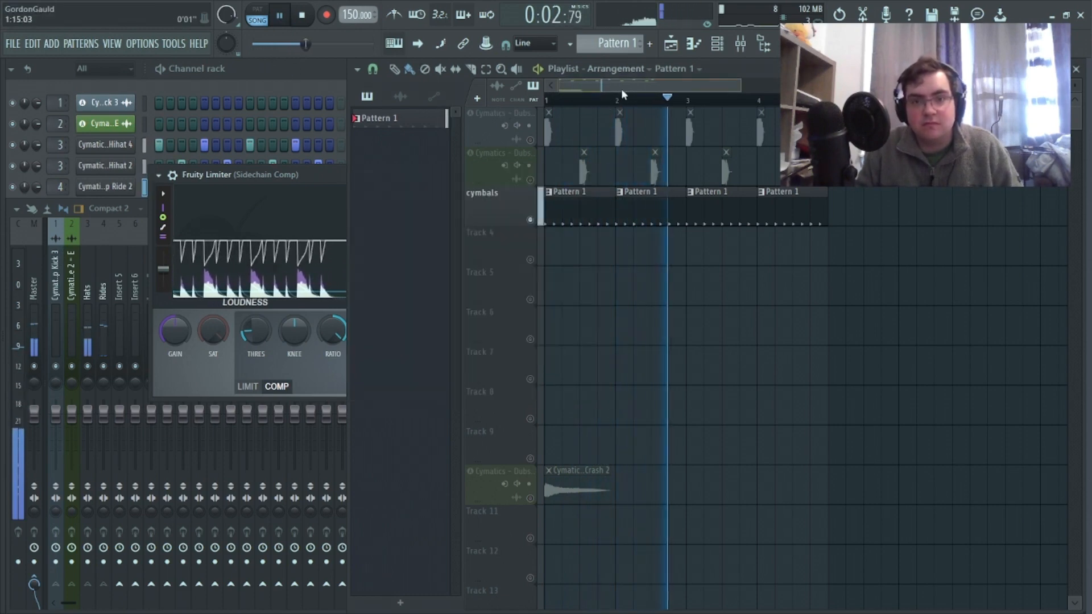
pyautogui.click(296, 174)
# Shorten the kick-sidechained compressor's release and lower its threshold further, and close Fruity Limiter
pyautogui.moveTo(415, 330); pyautogui.dragTo(415, 359)
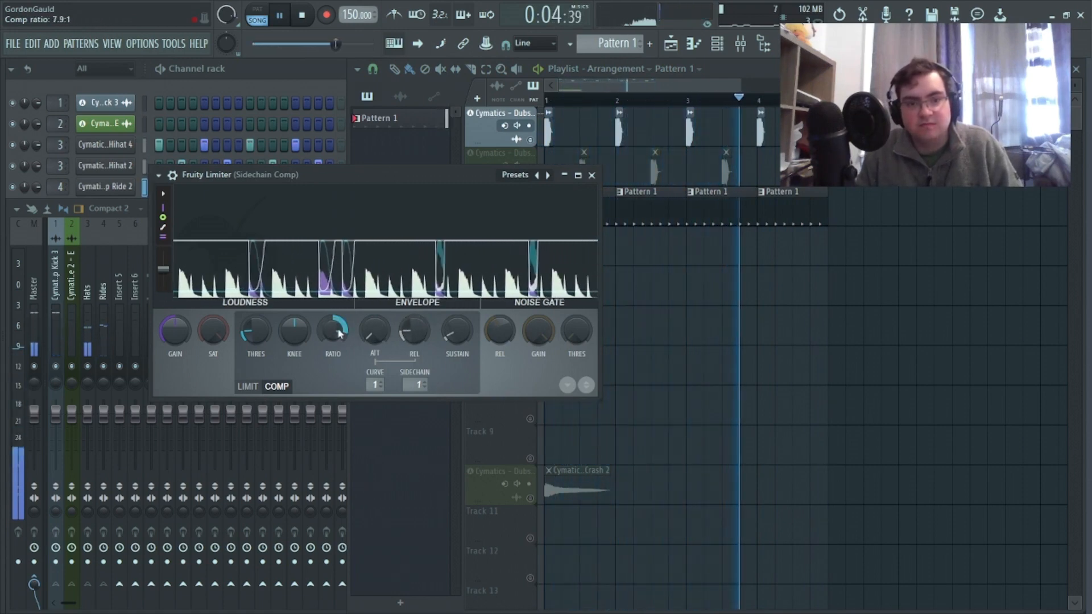
pyautogui.moveTo(257, 332); pyautogui.dragTo(257, 342)
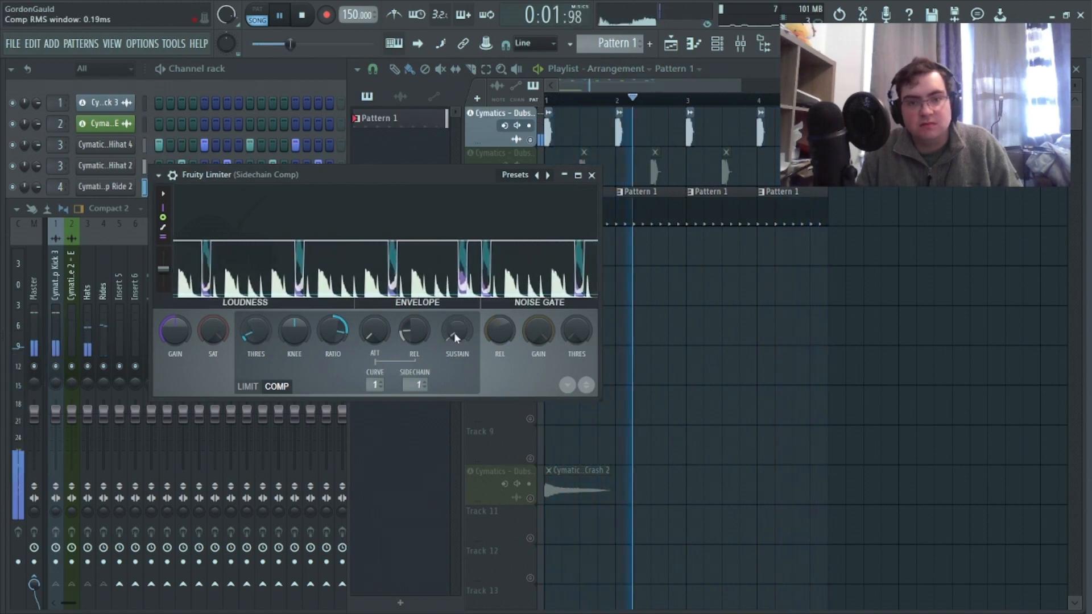
pyautogui.moveTo(410, 325); pyautogui.dragTo(410, 330)
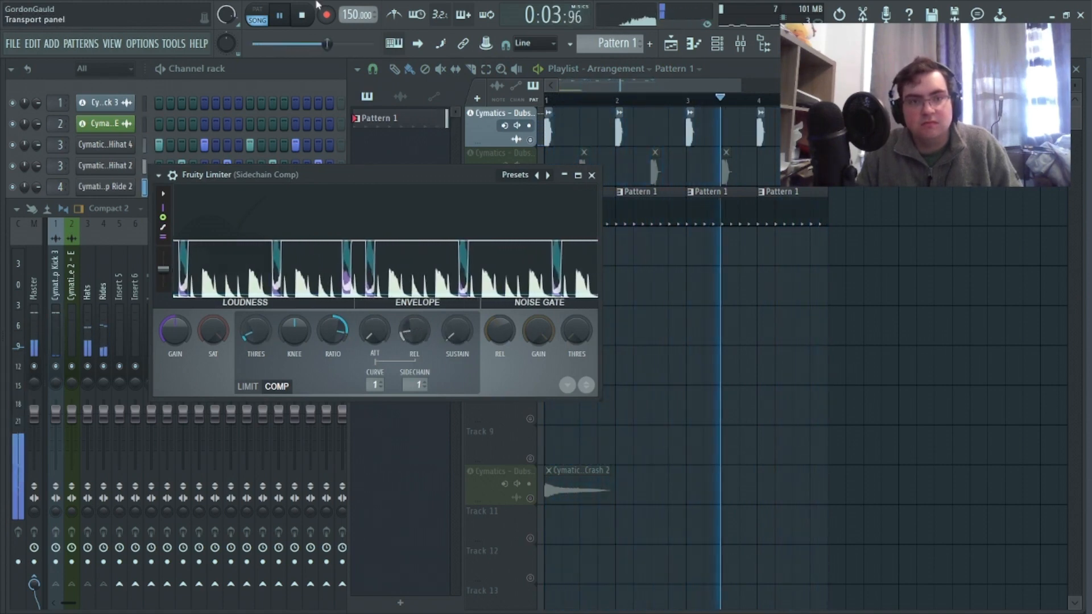
pyautogui.press('space')
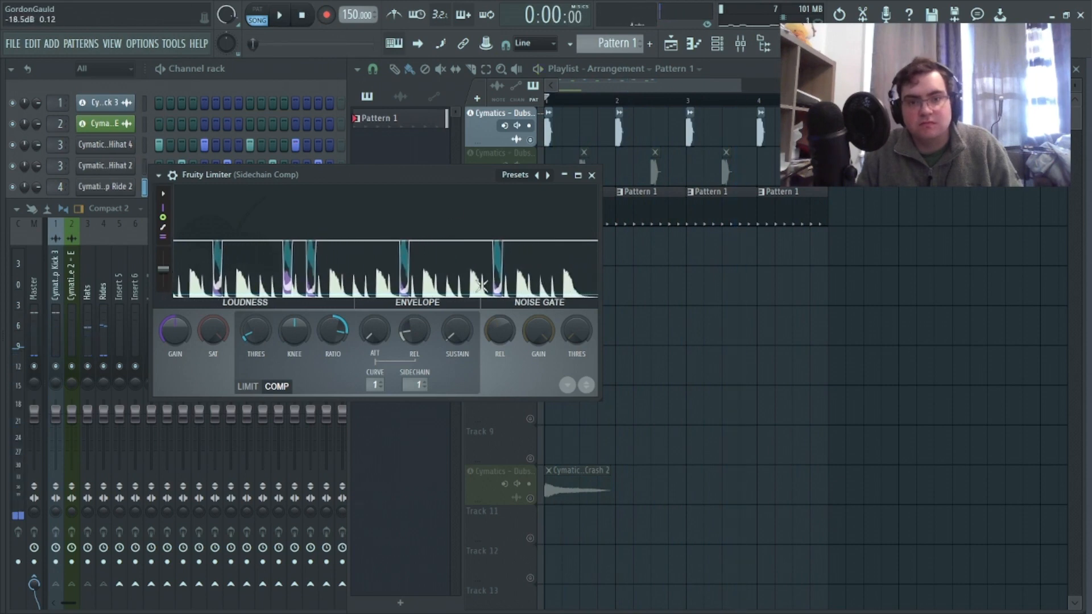
pyautogui.click(592, 176)
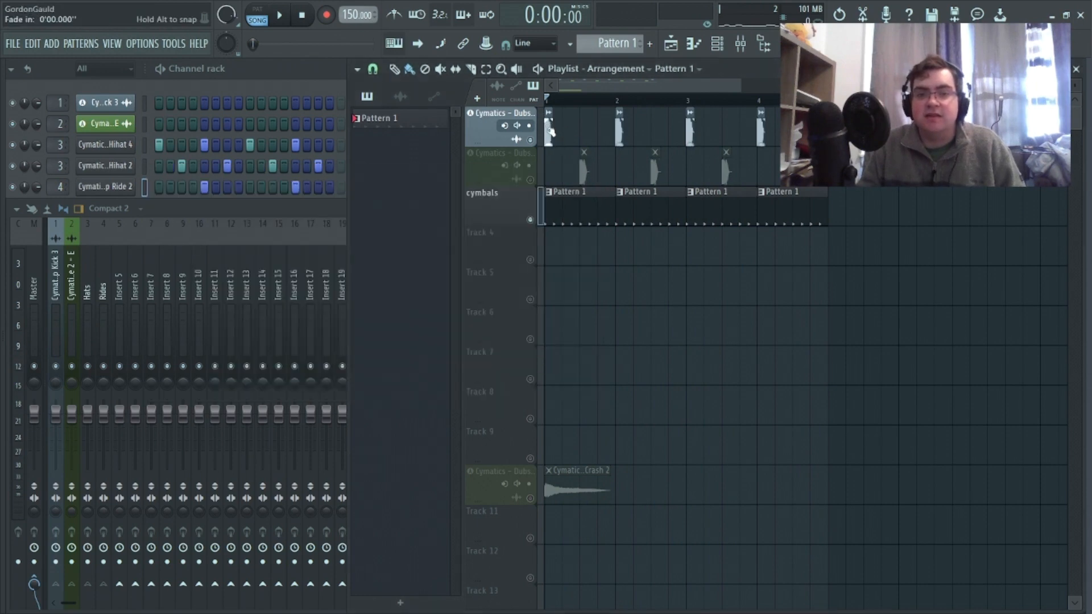
# Increase the quick fade out of the Dubstep Kick 3 audio clip to shorten its tail, and start playback
pyautogui.doubleClick(619, 132)
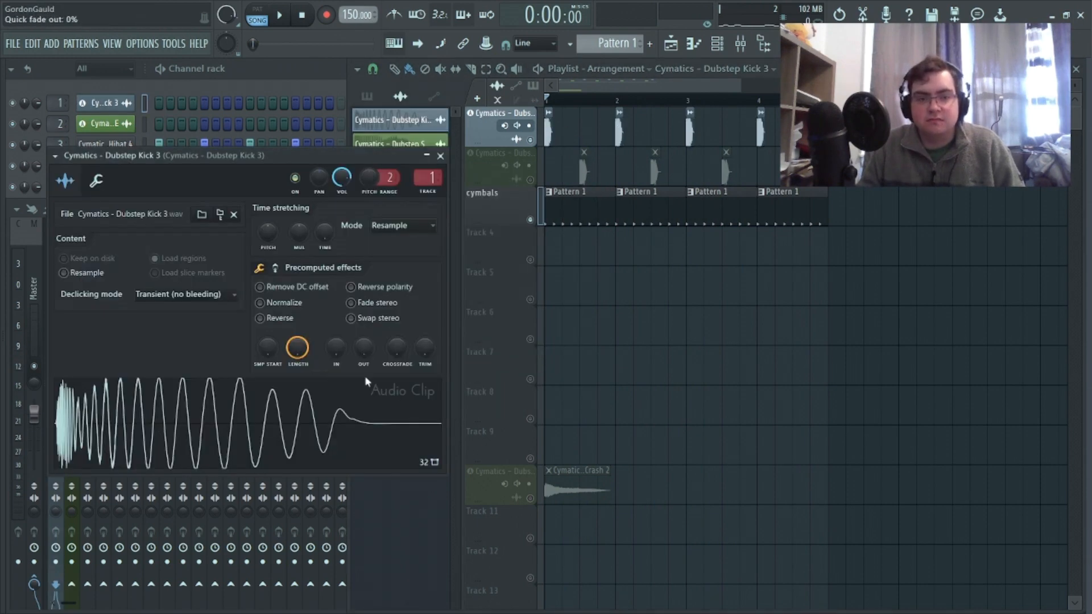
pyautogui.moveTo(363, 350); pyautogui.dragTo(363, 322)
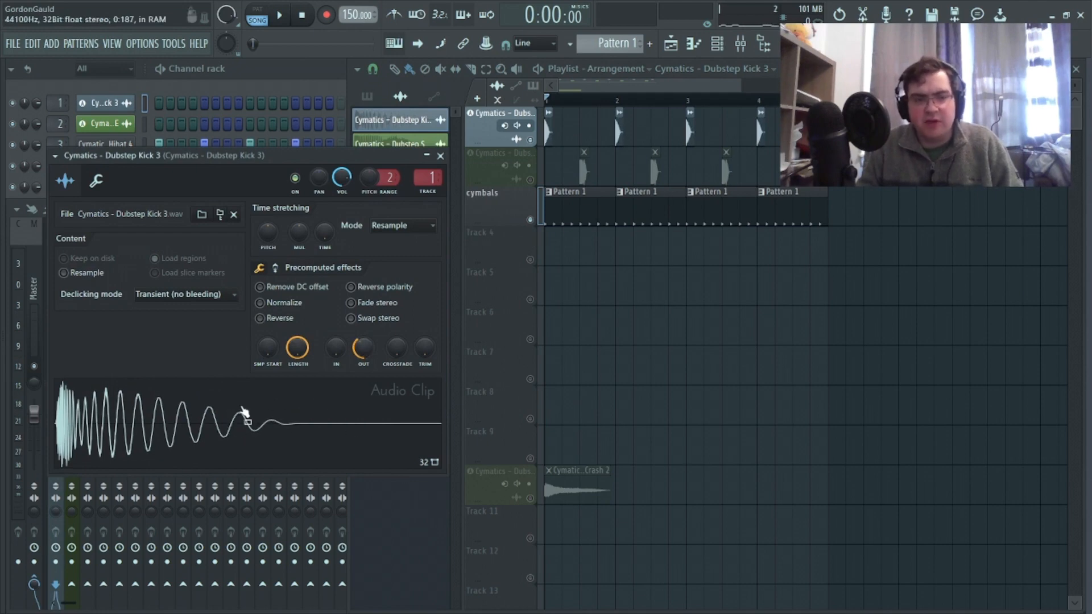
pyautogui.click(279, 17)
pyautogui.click(441, 156)
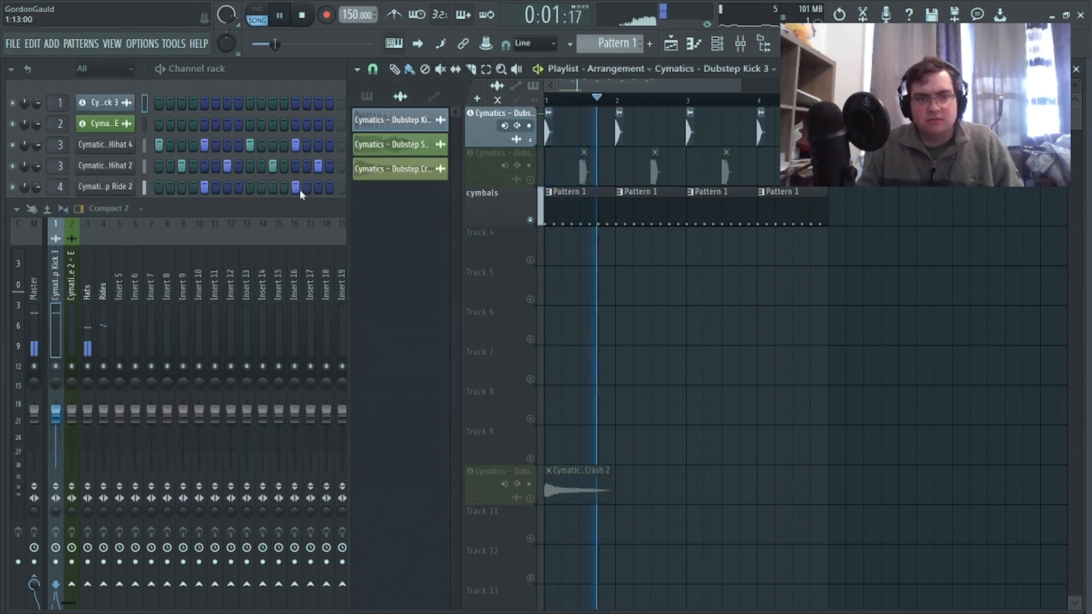
# Watch the Sidechain Comp track's Fruity Limiter respond to the kick during playback
pyautogui.click(297, 210)
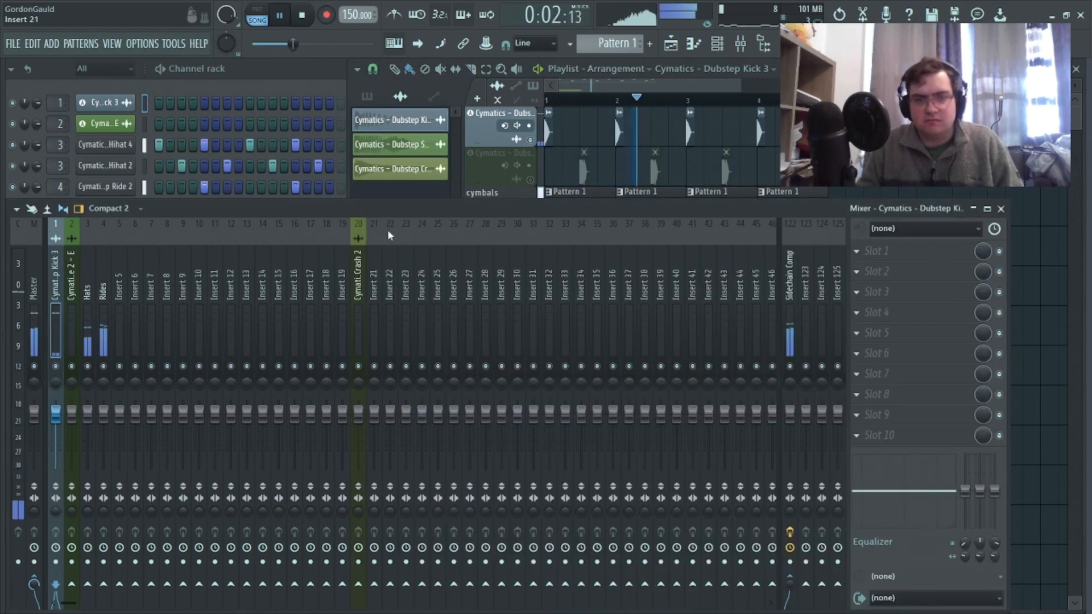
pyautogui.click(795, 280)
pyautogui.click(891, 251)
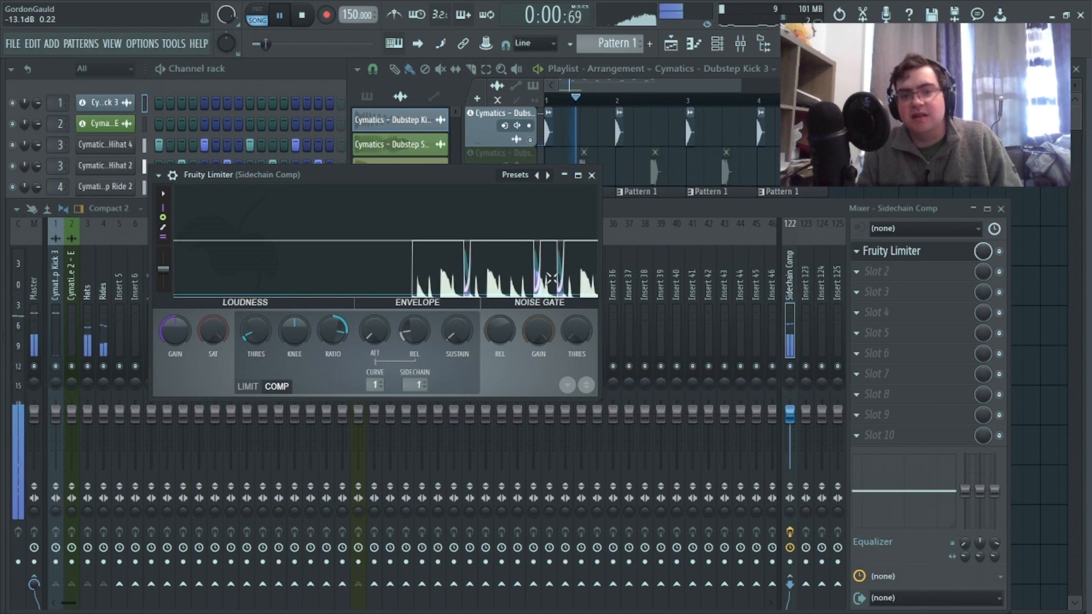
pyautogui.click(306, 14)
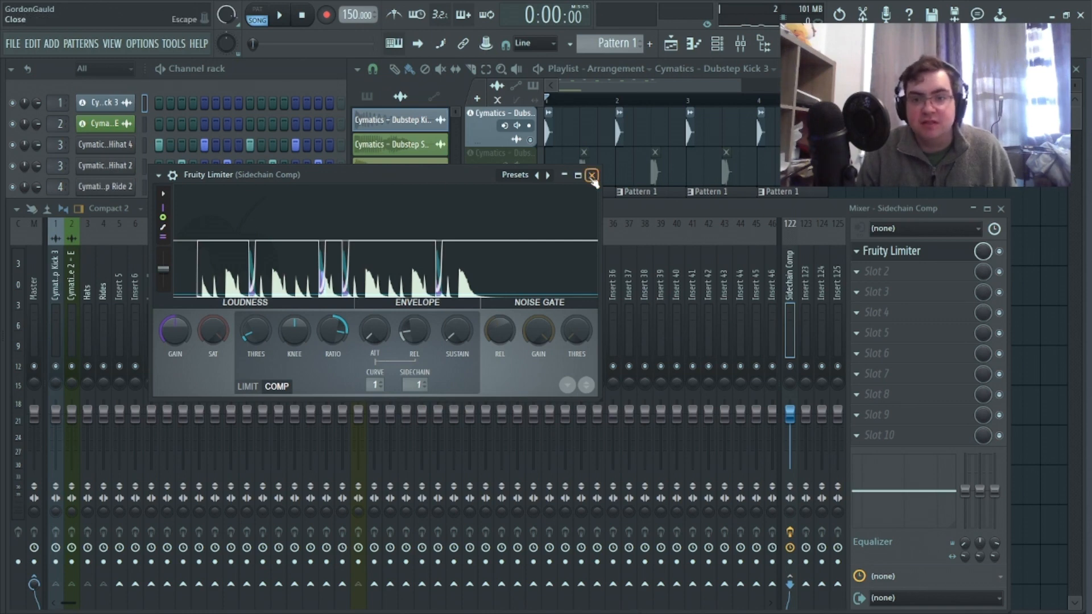
# Look over the available sidechain sources in Fruity Limiter without changing the selection, and close the plugin
pyautogui.click(409, 380)
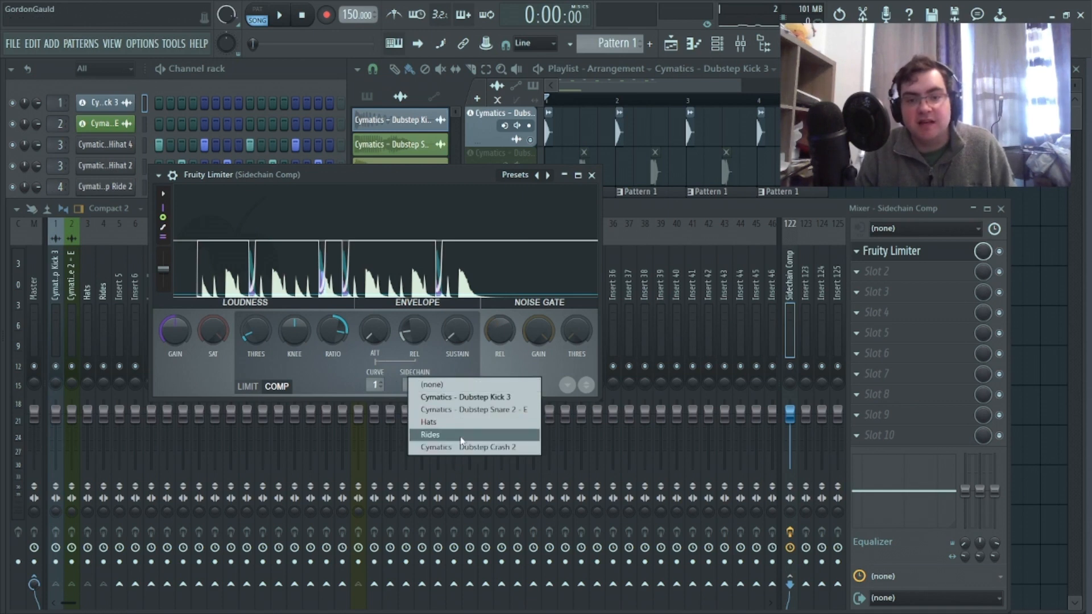
pyautogui.click(470, 368)
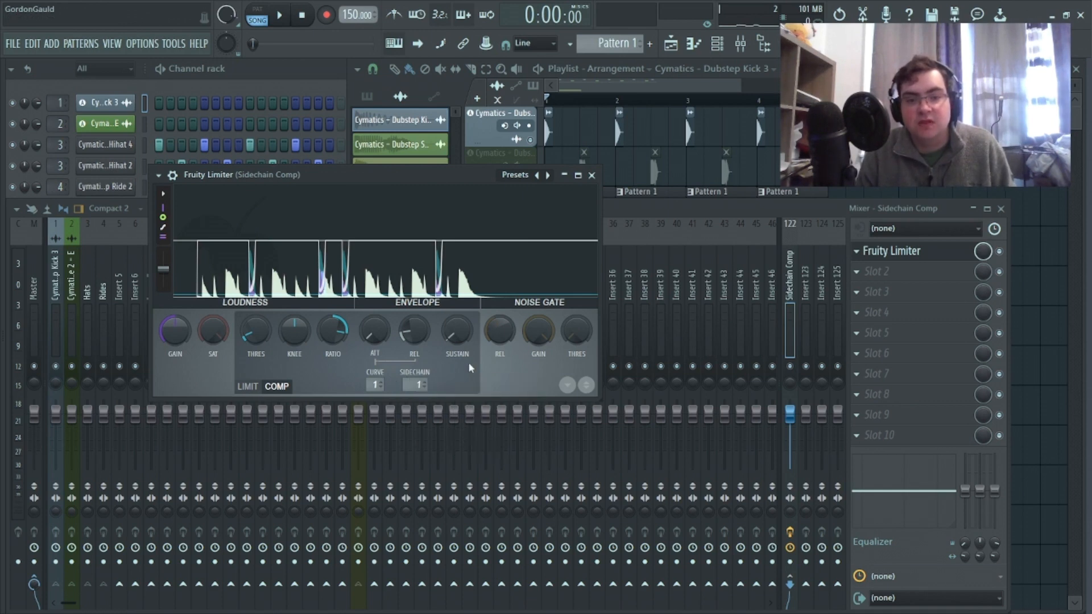
pyautogui.click(592, 175)
# Load a second Fruity Limiter into effect slot 2 of the Sidechain Comp track and set it to COMP mode
pyautogui.click(73, 287)
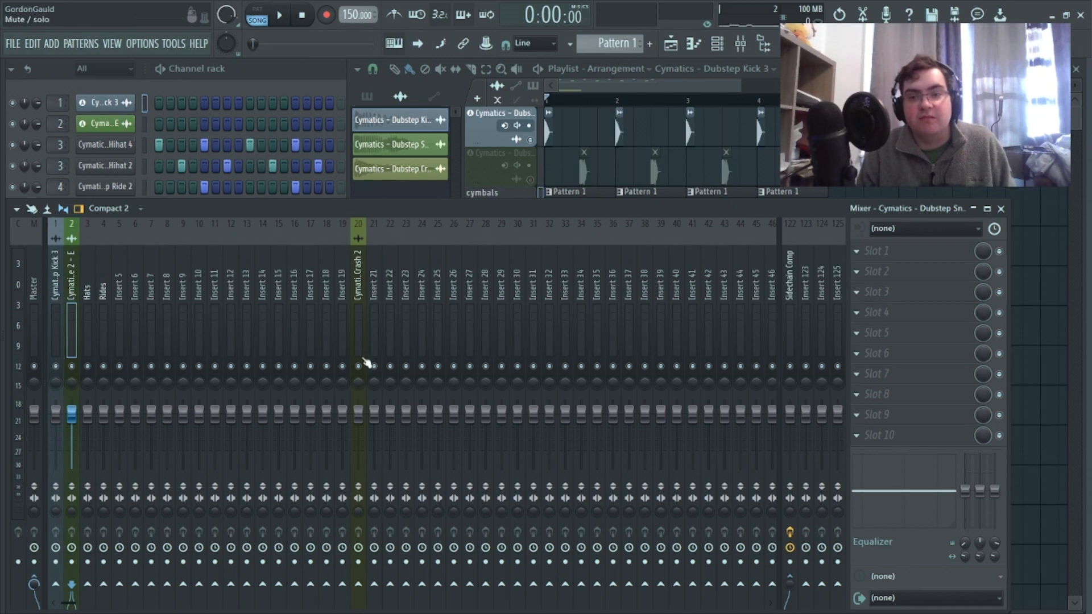
pyautogui.click(790, 279)
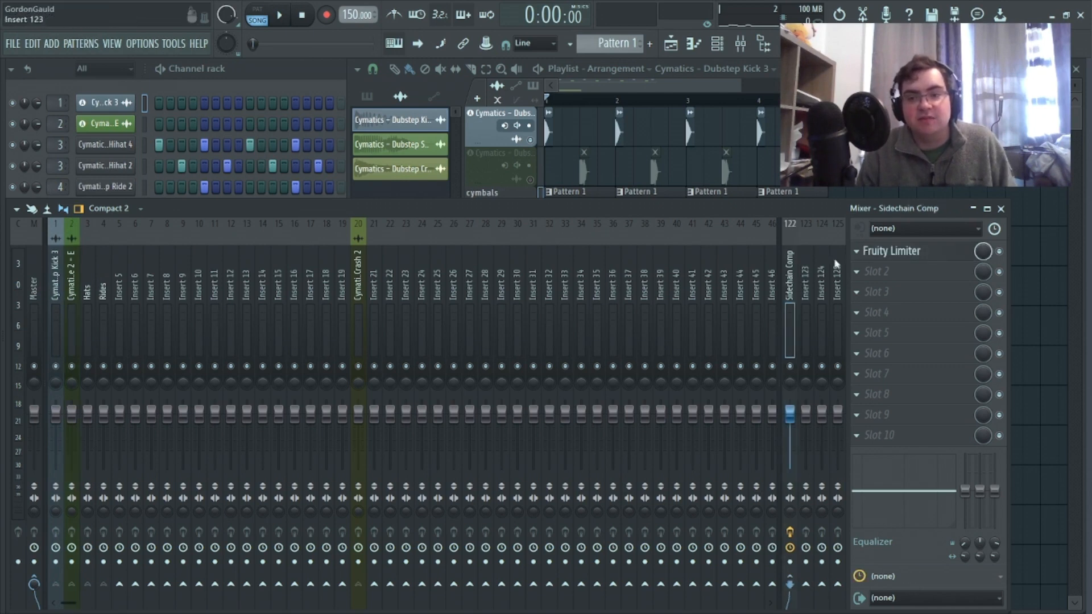
pyautogui.click(864, 268)
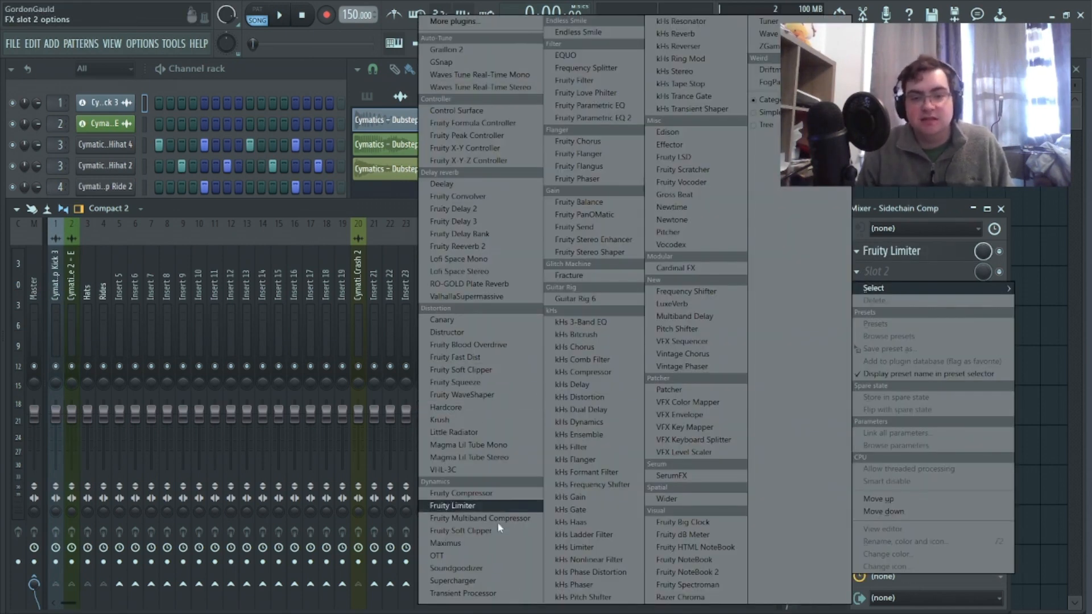
pyautogui.click(455, 506)
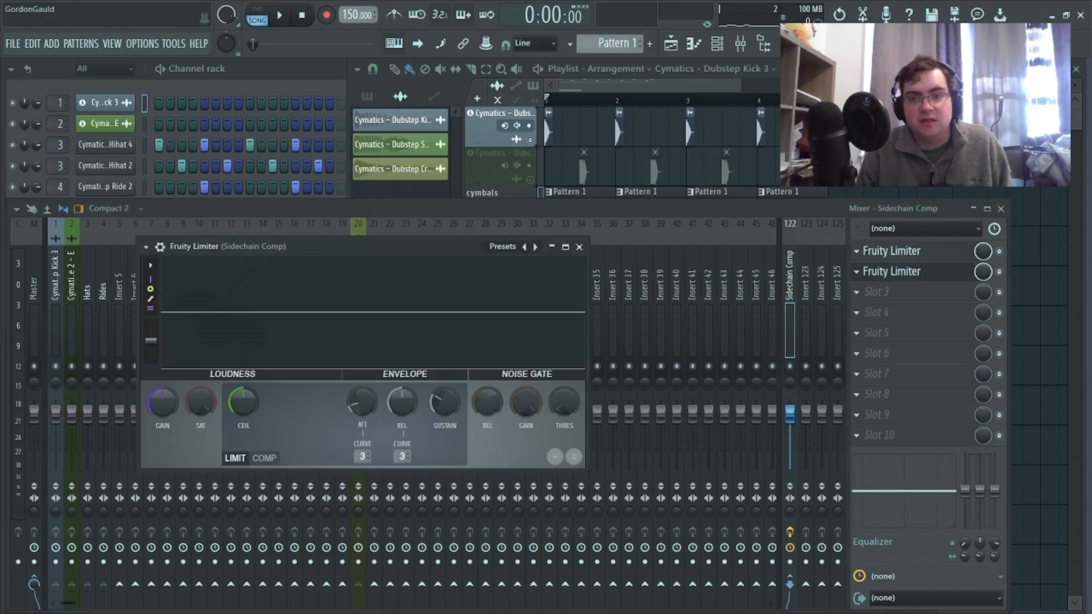
pyautogui.click(265, 458)
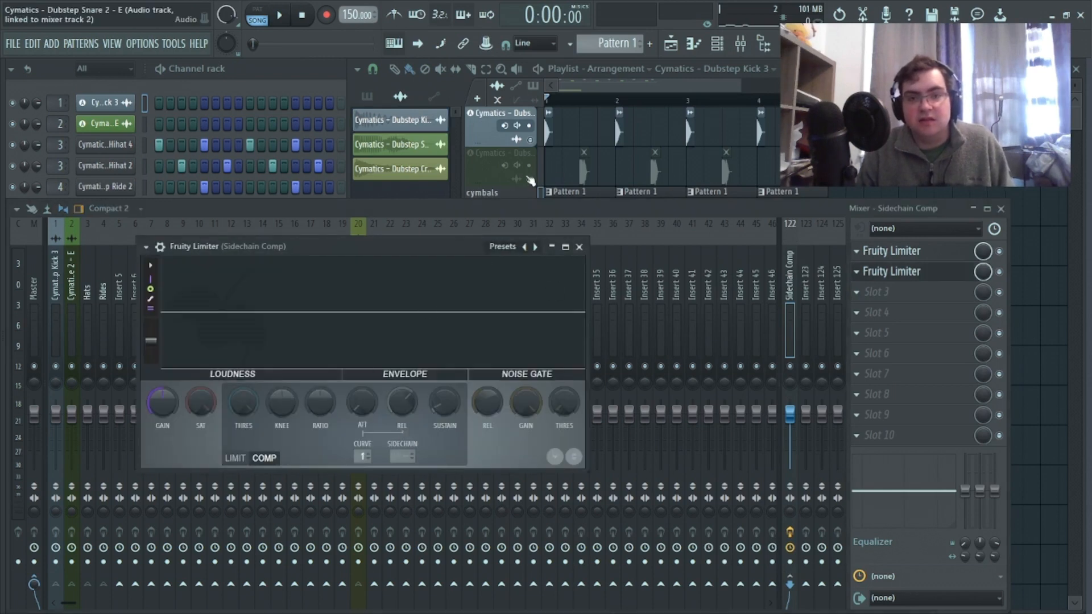
# Unmute the Dubstep Snare 2 playlist track and set its audio clip's quick fade out to about 21%
pyautogui.click(532, 181)
pyautogui.doubleClick(585, 171)
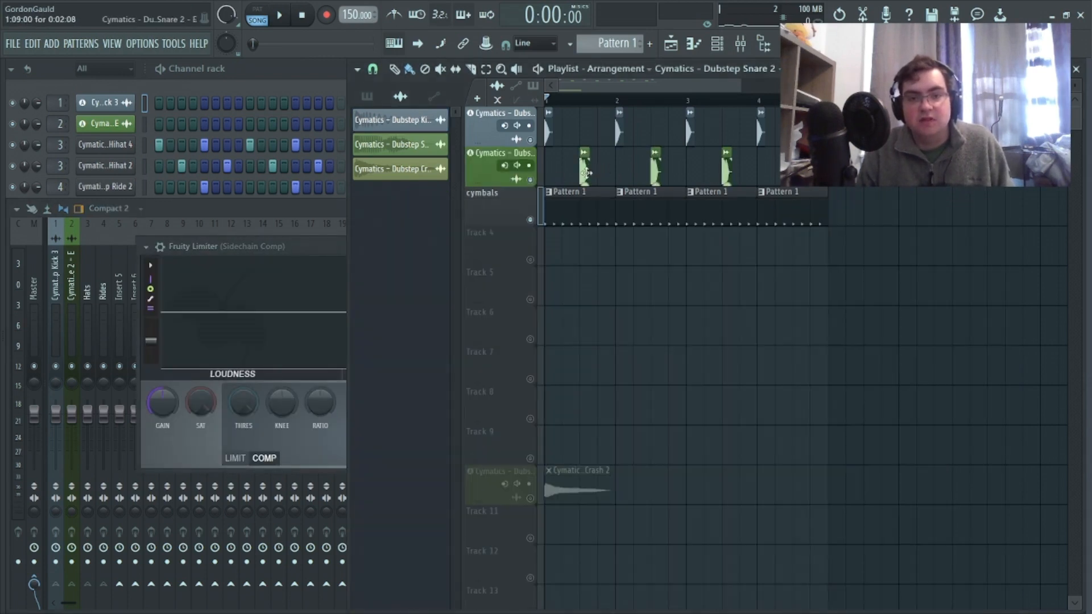
pyautogui.moveTo(382, 367); pyautogui.dragTo(382, 352)
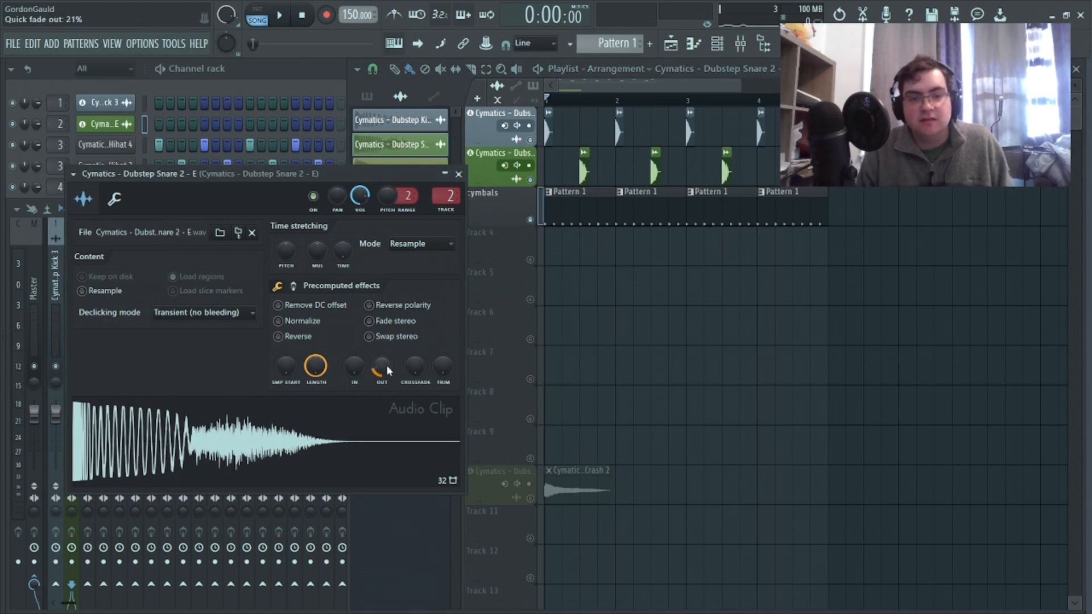
pyautogui.click(458, 174)
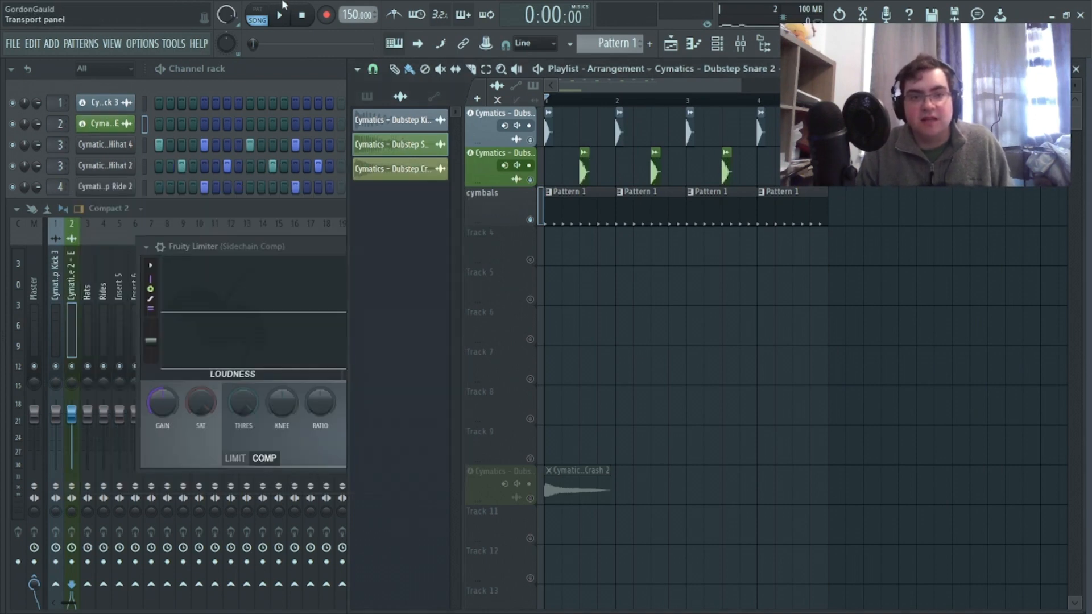
# Play the beat and set the second Fruity Limiter's sidechain input to 2 for the snare
pyautogui.click(280, 17)
pyautogui.click(252, 241)
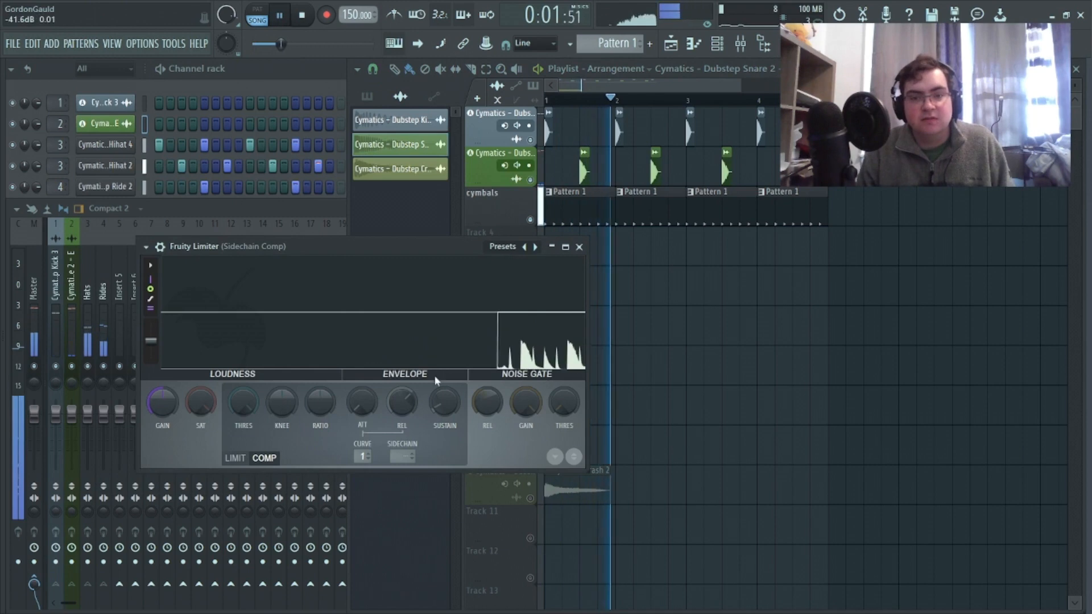
pyautogui.moveTo(403, 457); pyautogui.dragTo(403, 448)
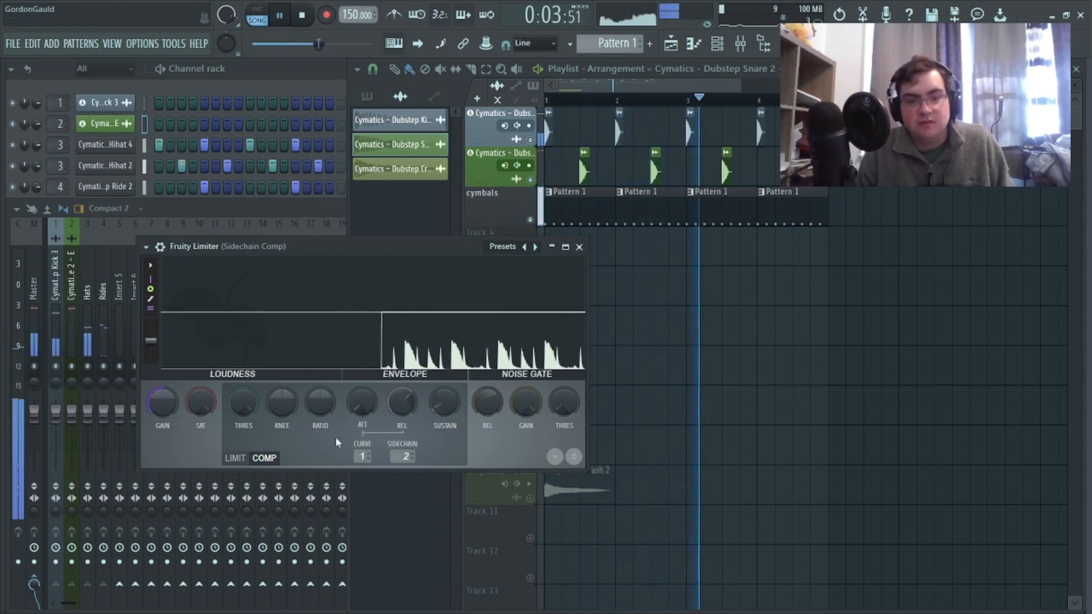
# Tune the snare-sidechained compressor with a lowered threshold, a raised ratio and a release of about 66 ms
pyautogui.moveTo(244, 402); pyautogui.dragTo(244, 423)
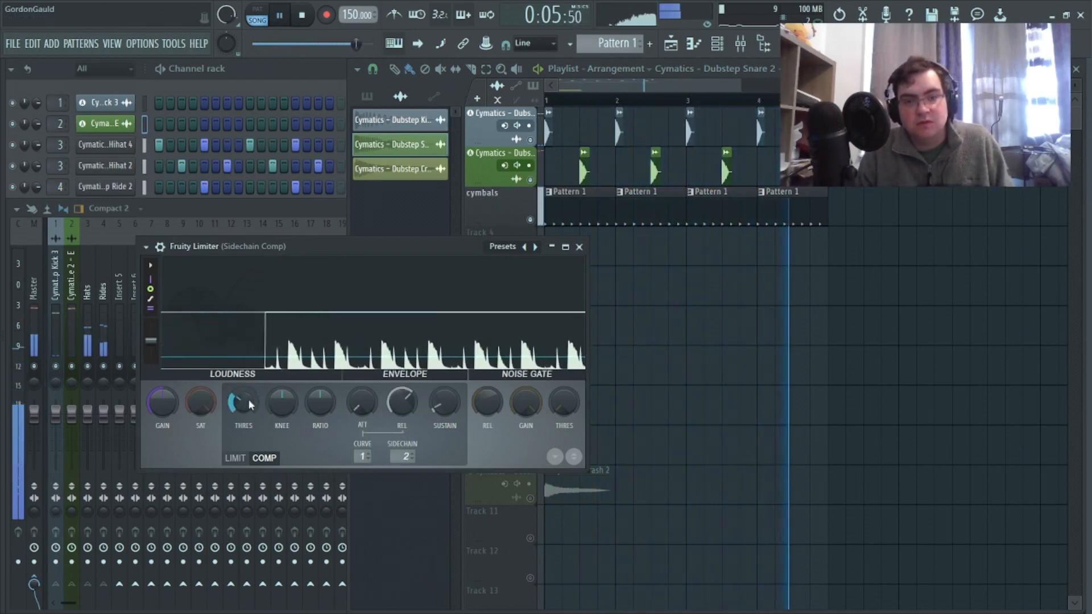
pyautogui.moveTo(320, 402); pyautogui.dragTo(320, 378)
pyautogui.moveTo(239, 400); pyautogui.dragTo(239, 410)
pyautogui.moveTo(405, 400)
pyautogui.mouseDown()
pyautogui.moveTo(405, 417)
pyautogui.moveTo(407, 405)
pyautogui.mouseUp()
pyautogui.press('space')
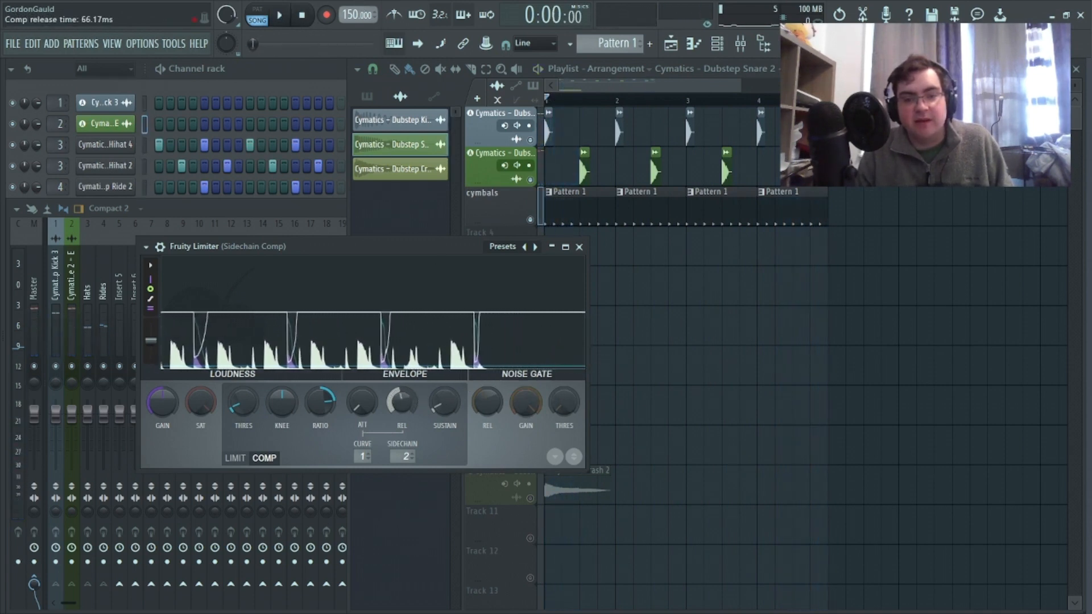
# Play the beat, close the snare-sidechained Fruity Limiter and unmute the Dubstep Crash 2 playlist track
pyautogui.click(279, 14)
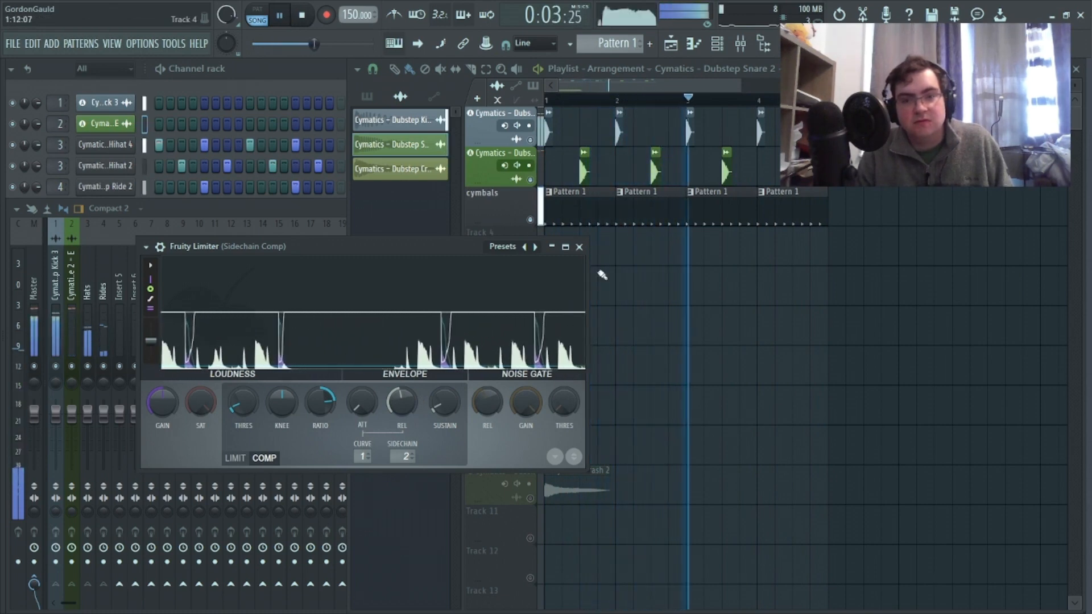
pyautogui.click(579, 248)
pyautogui.click(540, 496)
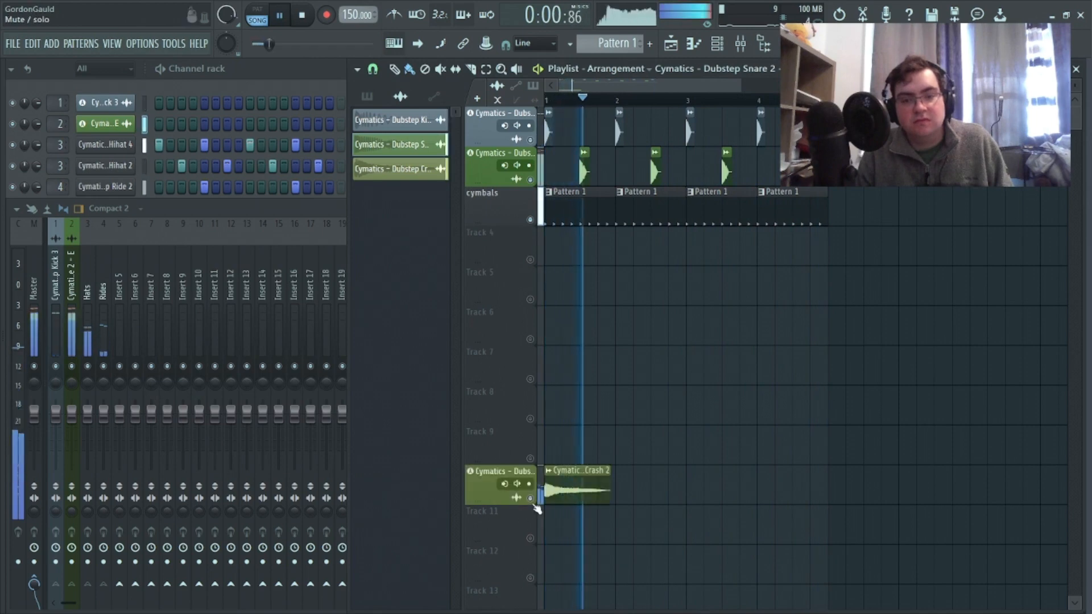
pyautogui.press('space')
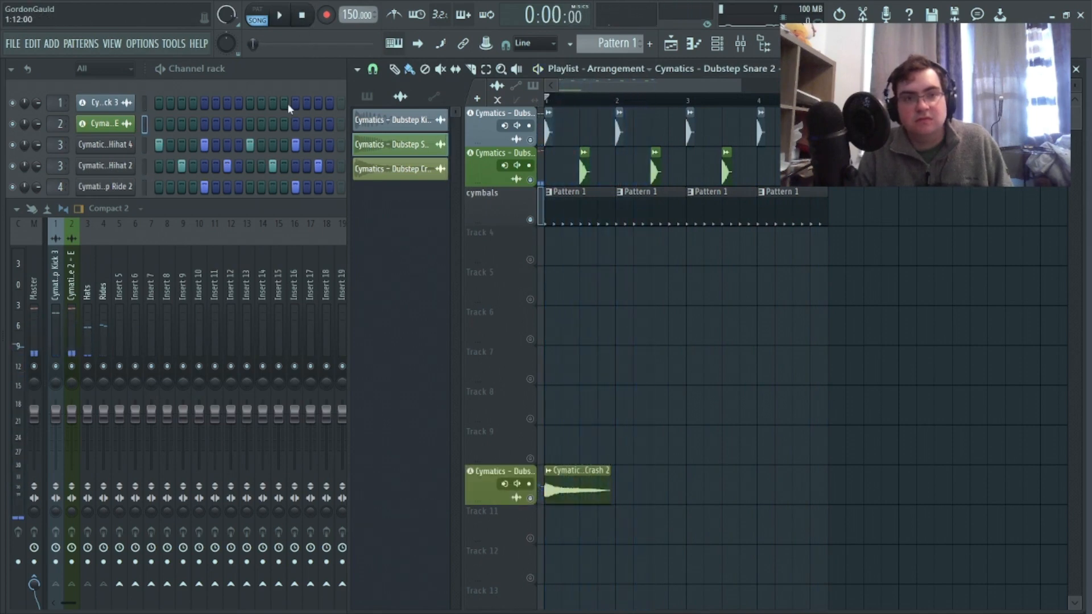
pyautogui.click(291, 71)
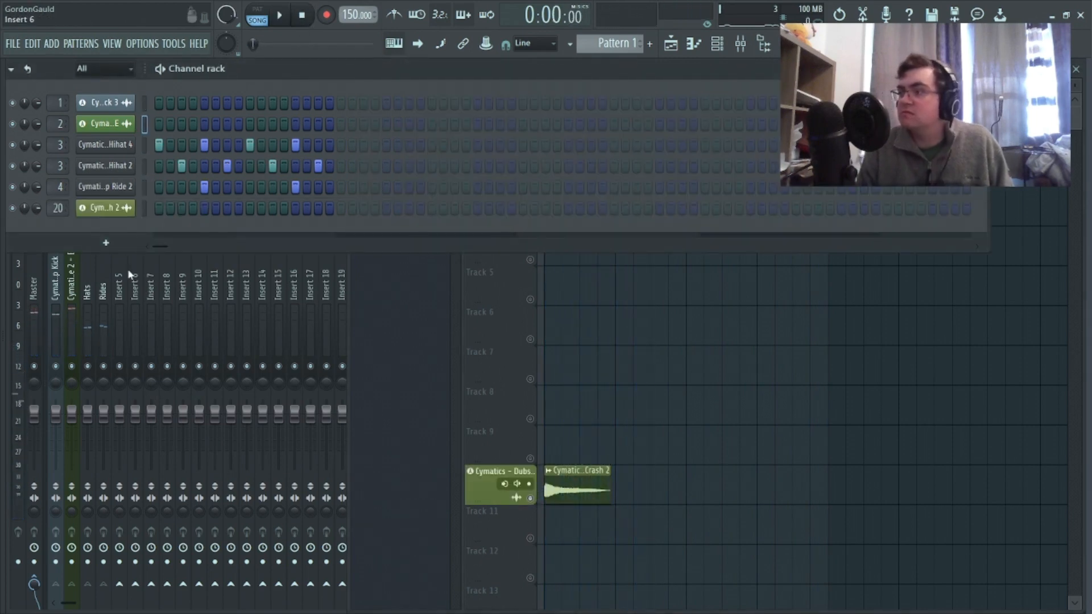
pyautogui.click(71, 319)
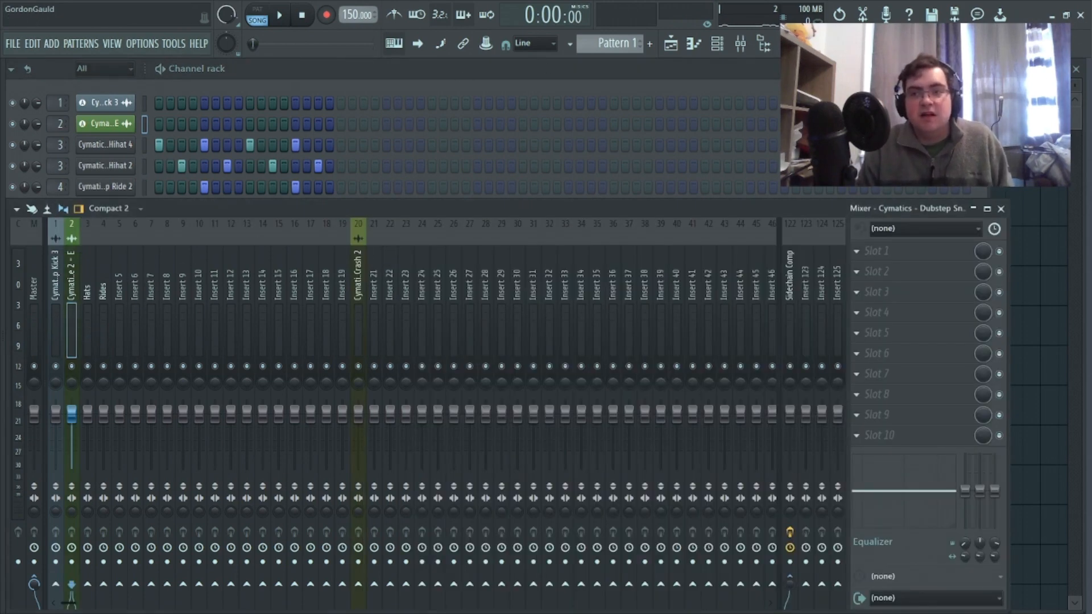
pyautogui.press('F5')
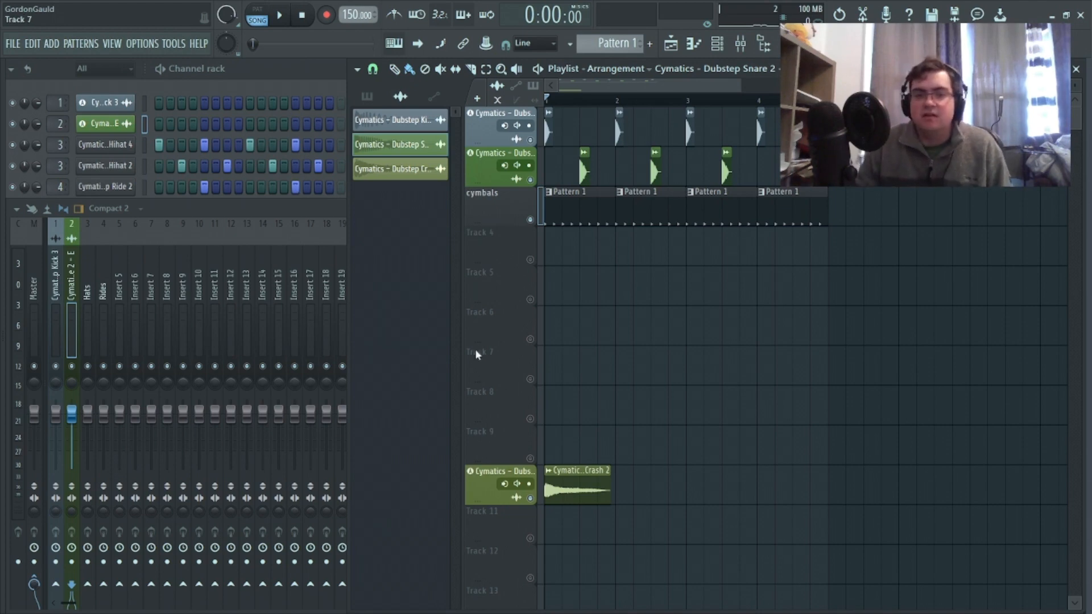
# Play the beat and lower the mixer faders of the Crash 2, Hats and Rides tracks
pyautogui.click(331, 207)
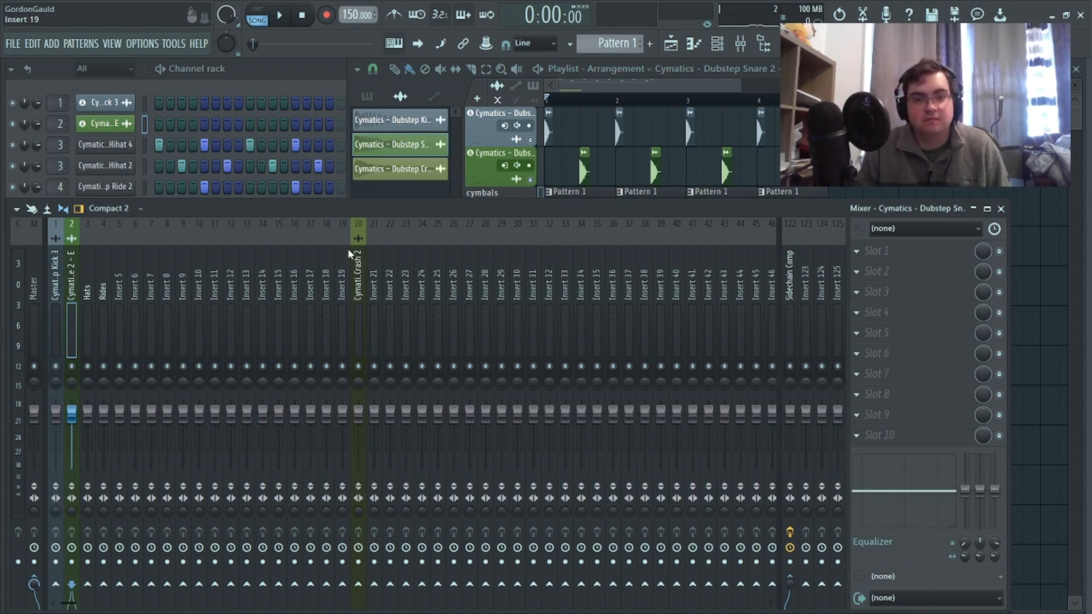
pyautogui.click(282, 16)
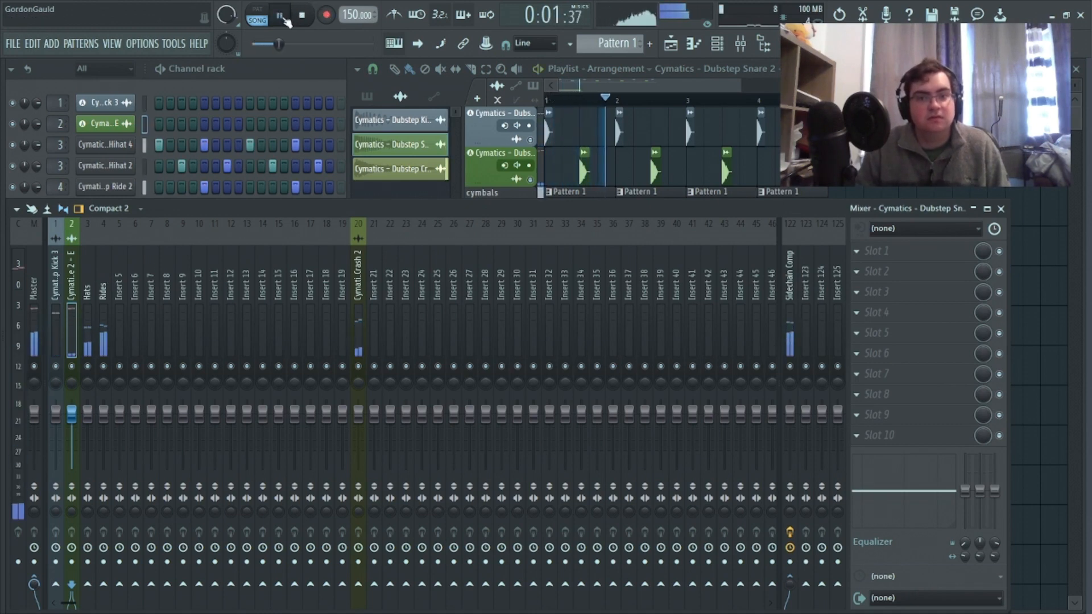
pyautogui.moveTo(360, 414); pyautogui.dragTo(360, 435)
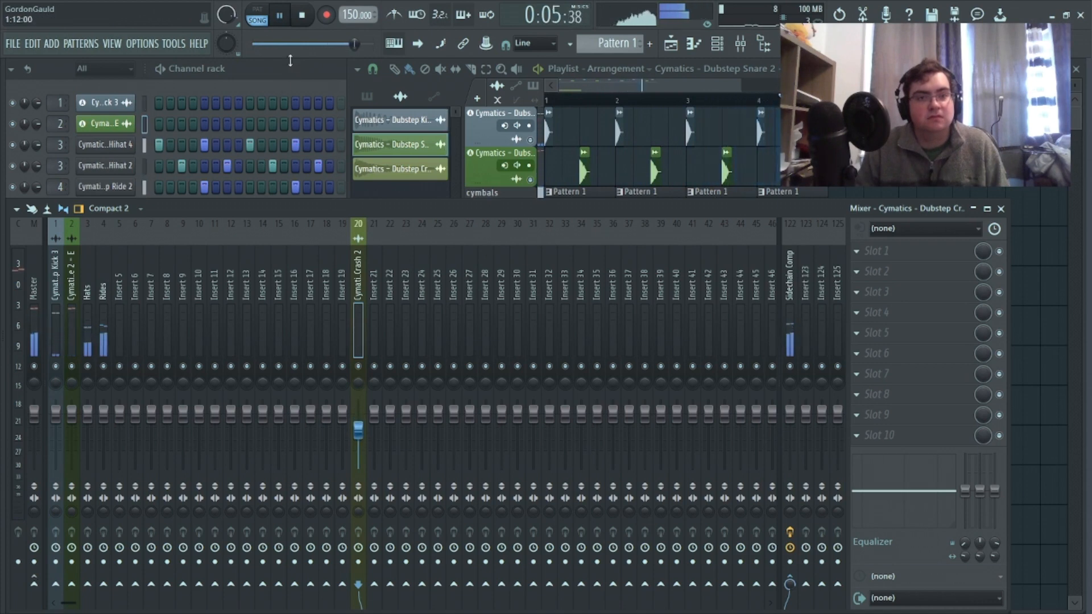
pyautogui.moveTo(87, 411); pyautogui.dragTo(88, 424)
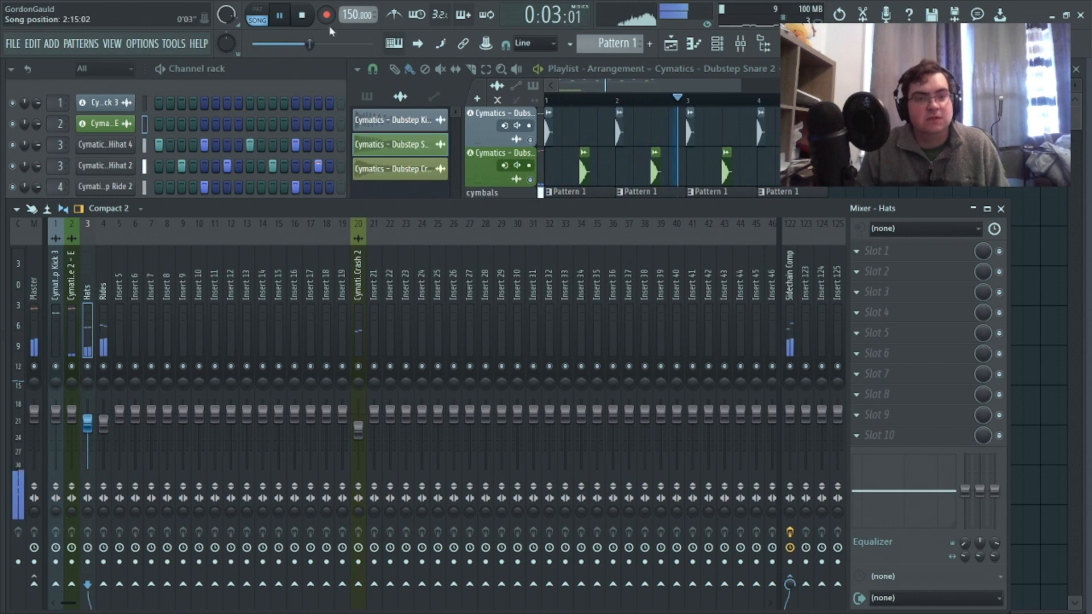
pyautogui.click(310, 15)
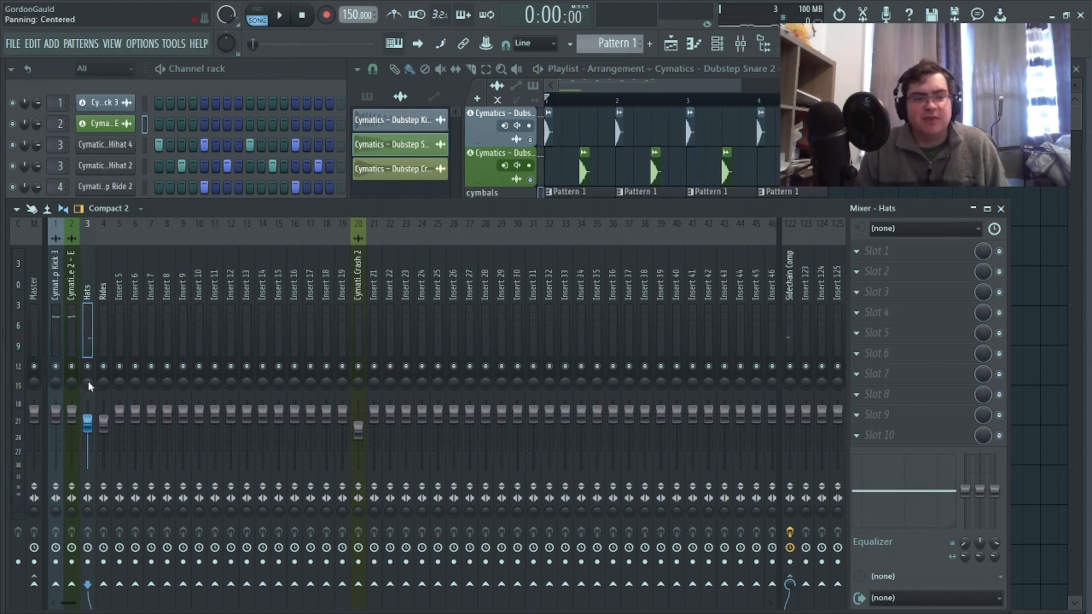
# Pan the Hats mixer track left and the Rides mixer track right, and play the beat to check
pyautogui.moveTo(88, 387)
pyautogui.mouseDown()
pyautogui.moveTo(88, 401)
pyautogui.moveTo(101, 381)
pyautogui.mouseUp()
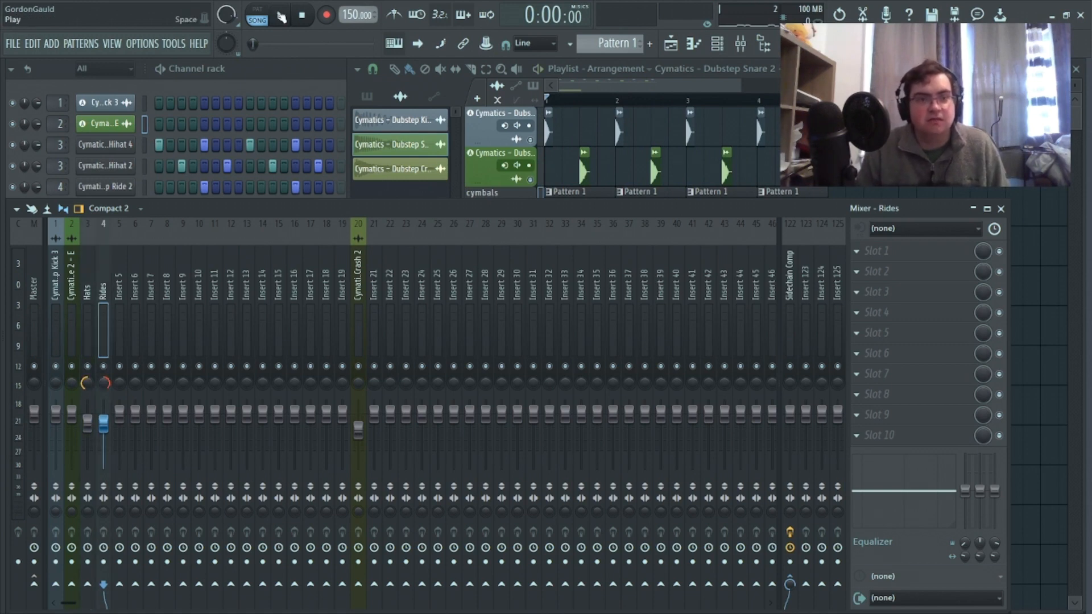
pyautogui.click(282, 17)
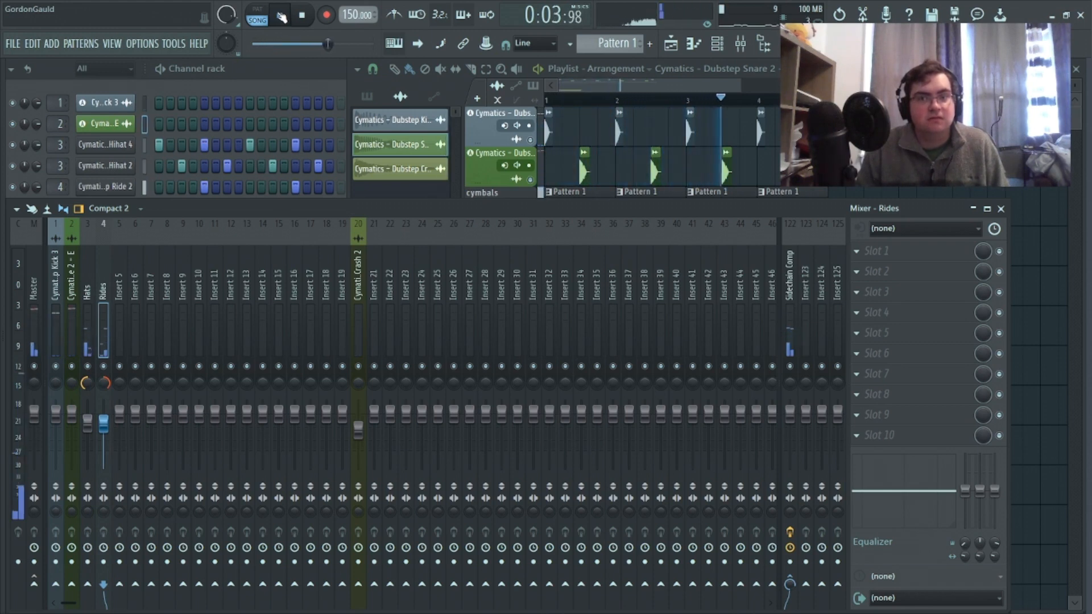
pyautogui.click(303, 17)
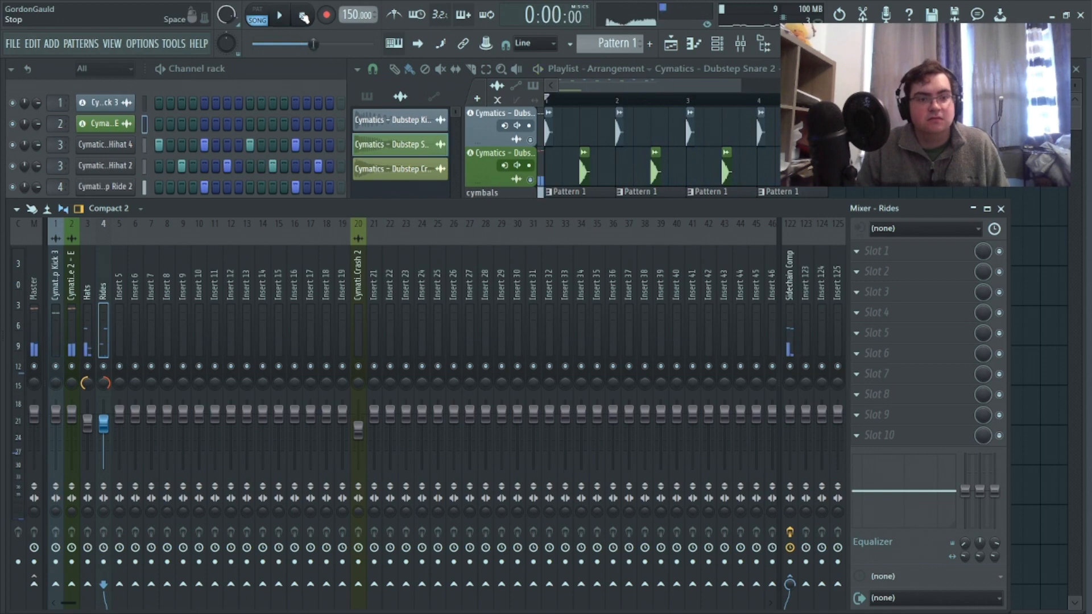
# Set the stereo separation of the kick and snare mixer tracks to 100% merged and play the beat
pyautogui.click(57, 518)
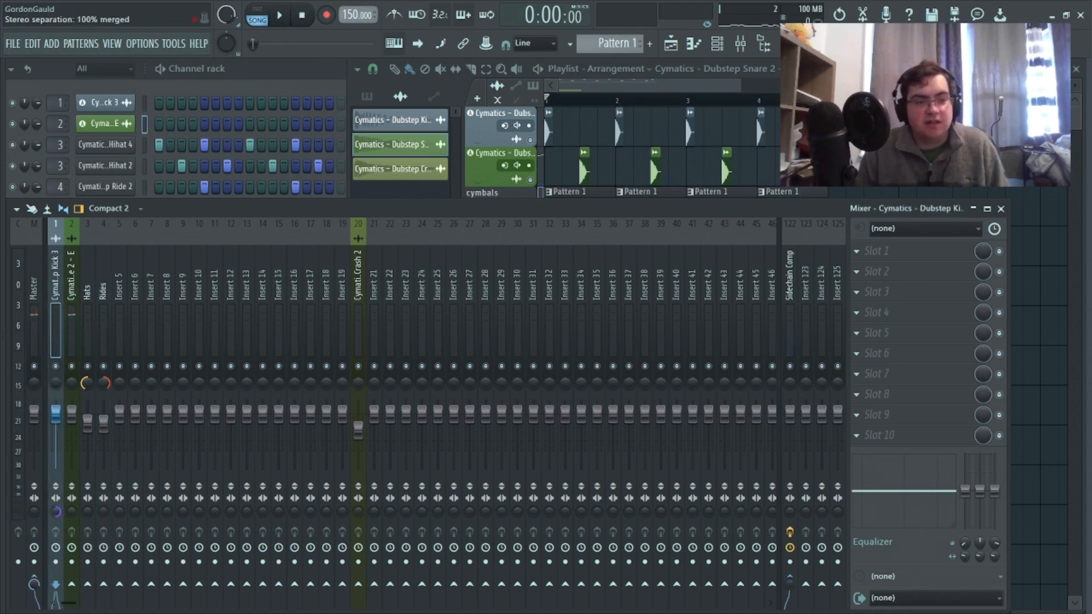
pyautogui.moveTo(68, 514); pyautogui.dragTo(68, 520)
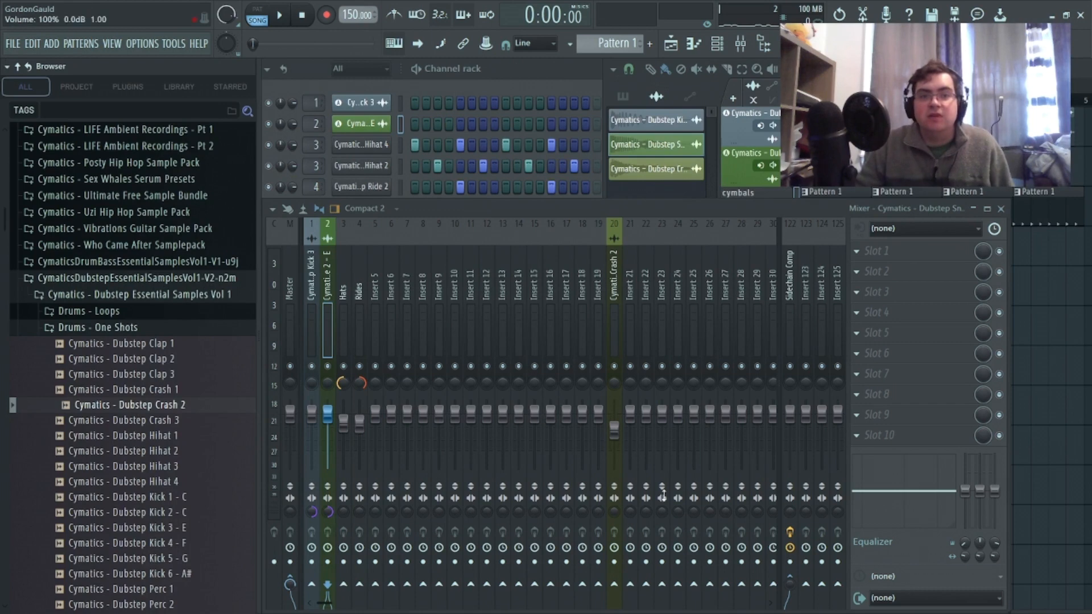
pyautogui.click(280, 16)
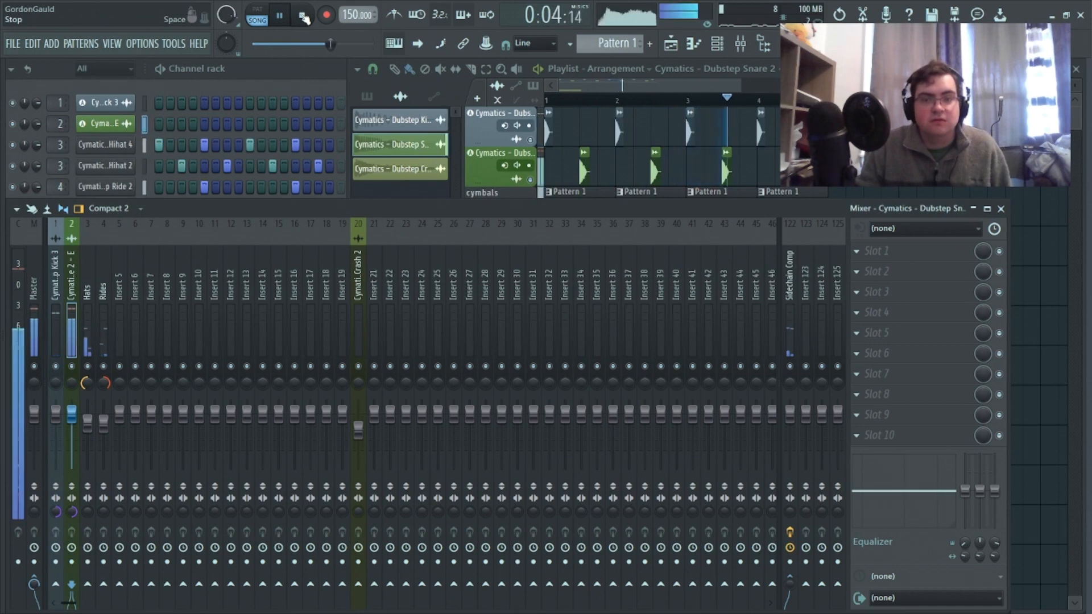
pyautogui.click(304, 17)
# Lower the Dubstep Snare 2 mixer fader to about -3.0 dB, playing the beat to judge its level
pyautogui.click(63, 307)
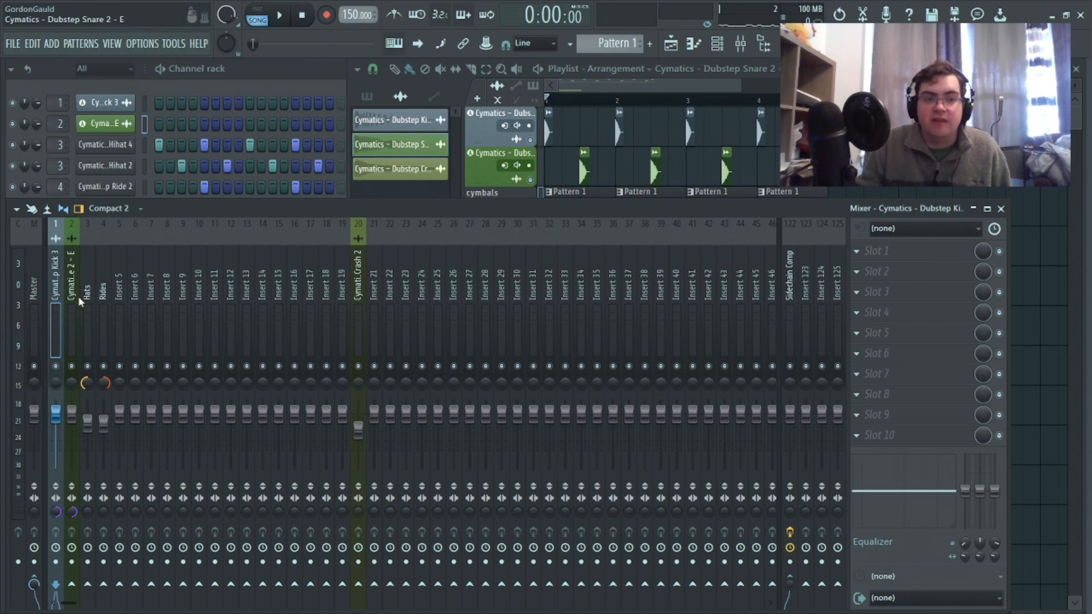
pyautogui.moveTo(70, 419); pyautogui.dragTo(69, 426)
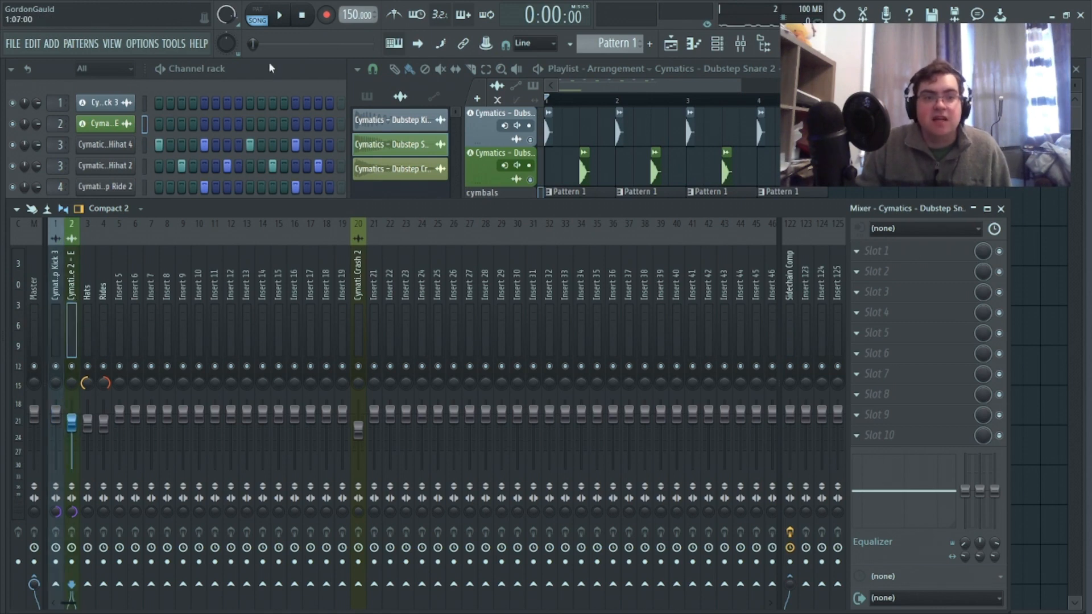
pyautogui.click(280, 17)
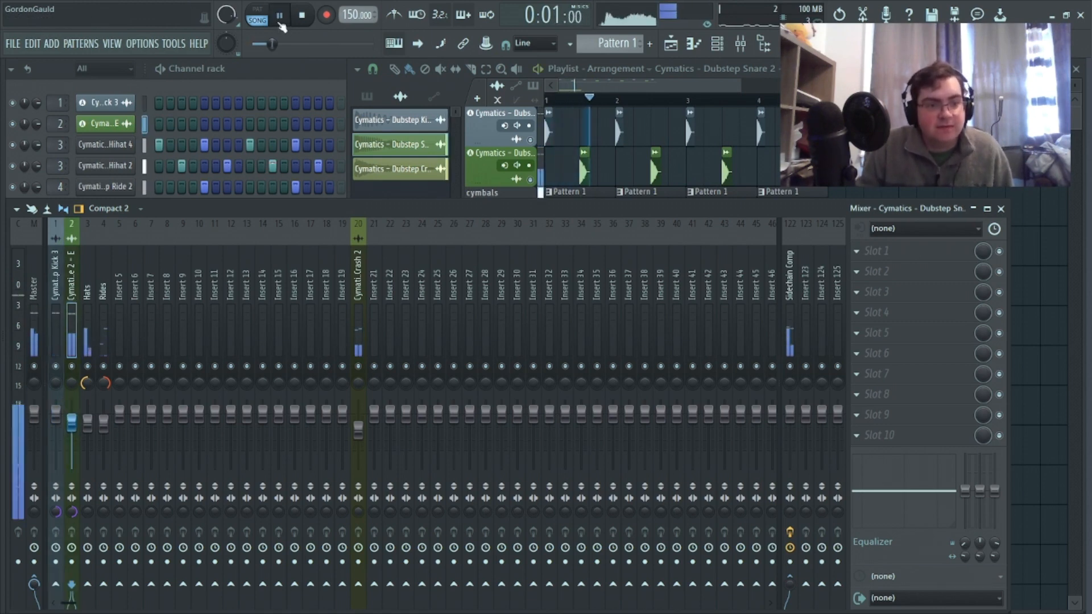
pyautogui.hotkey('alt', 'F8')
pyautogui.hotkey('alt', 'F8')
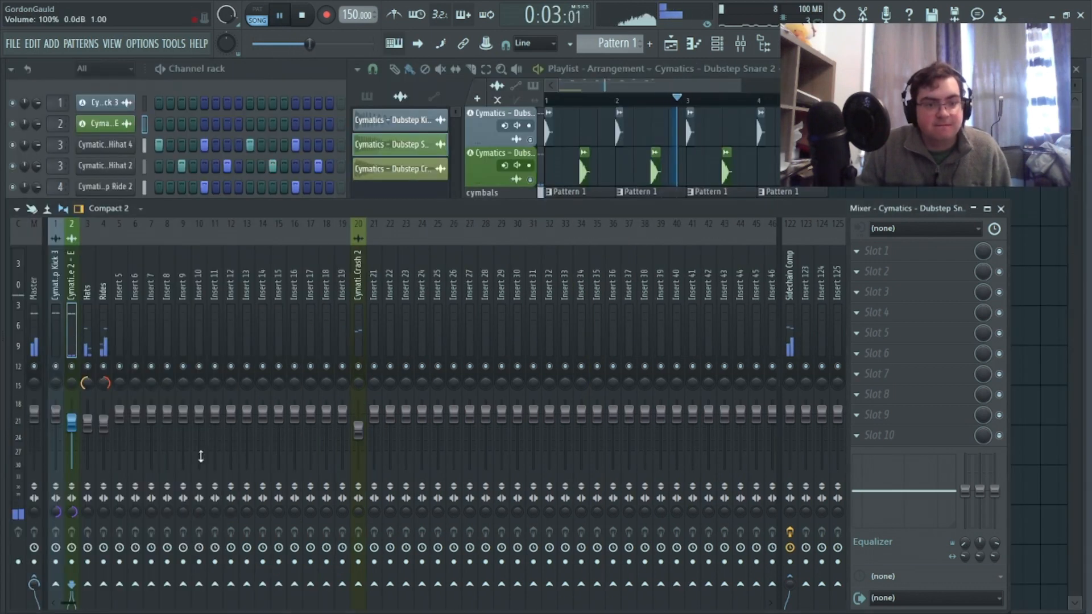
pyautogui.moveTo(72, 424); pyautogui.dragTo(71, 421)
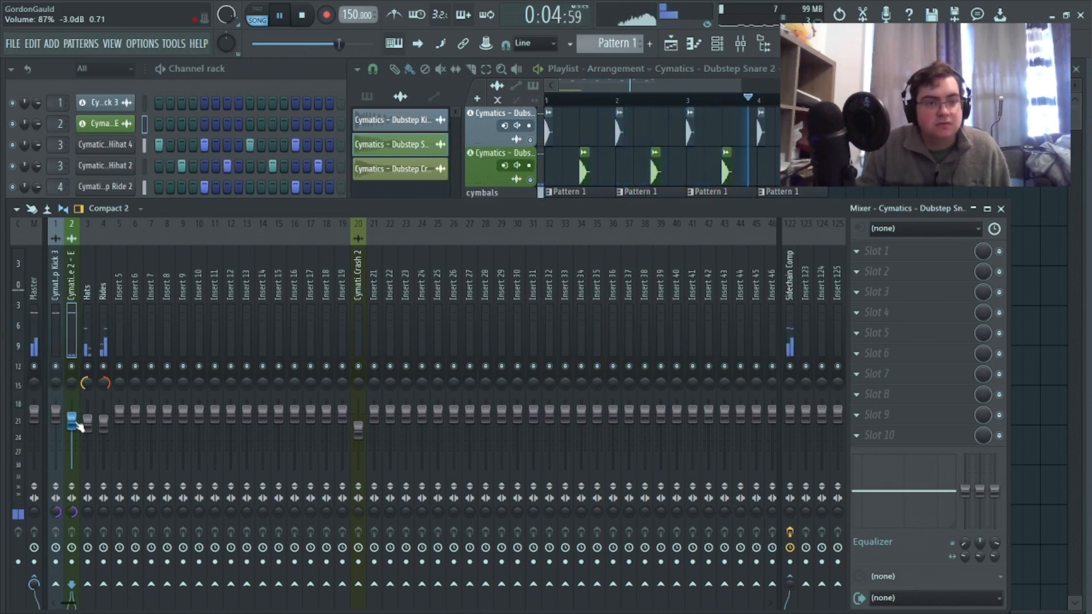
pyautogui.click(54, 314)
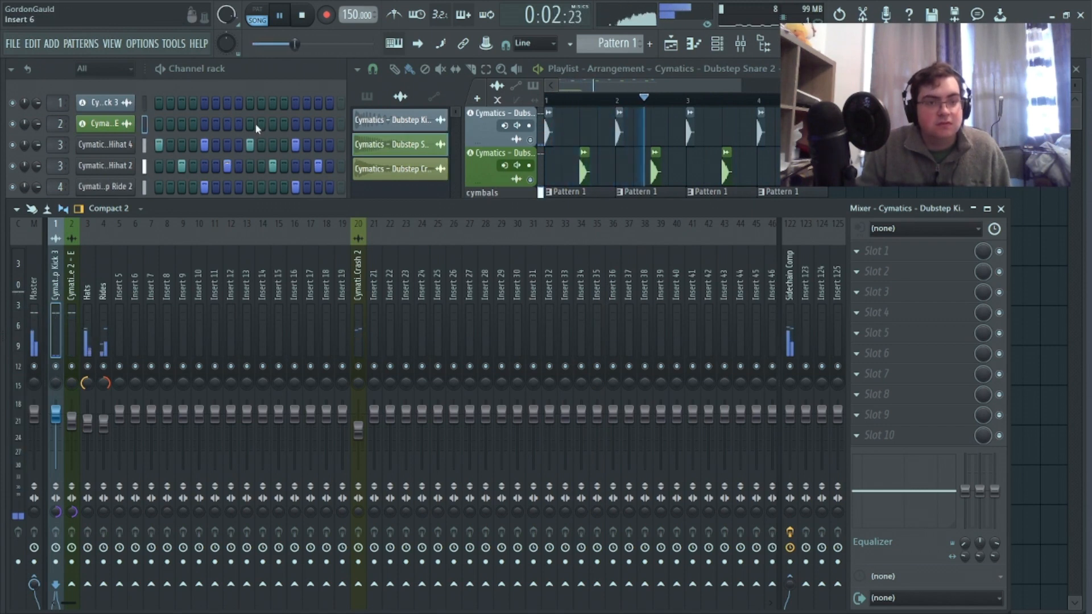
pyautogui.press('space')
pyautogui.click(631, 88)
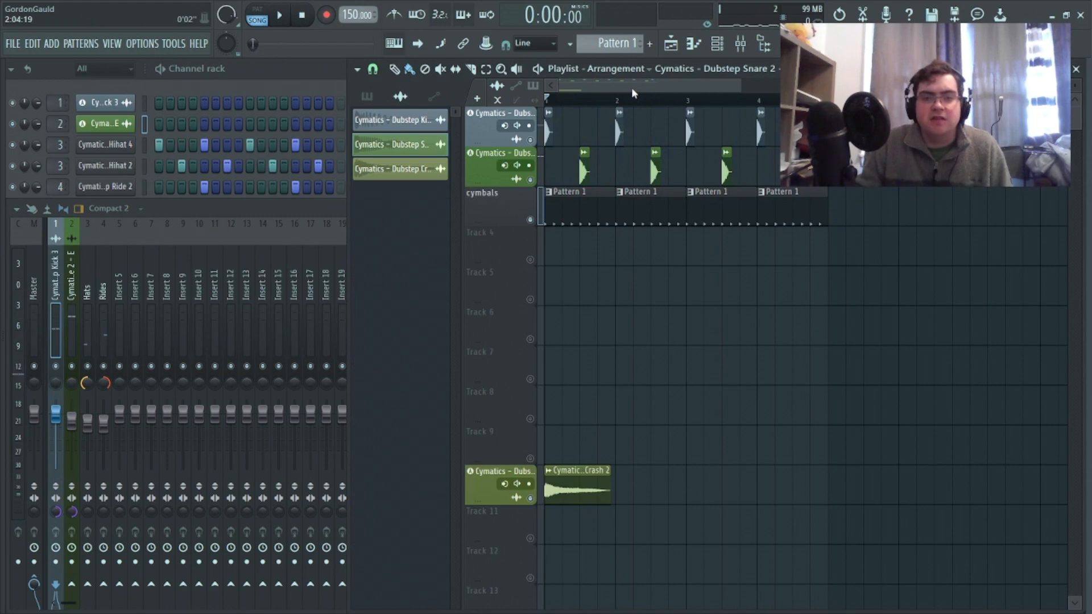
pyautogui.click(200, 204)
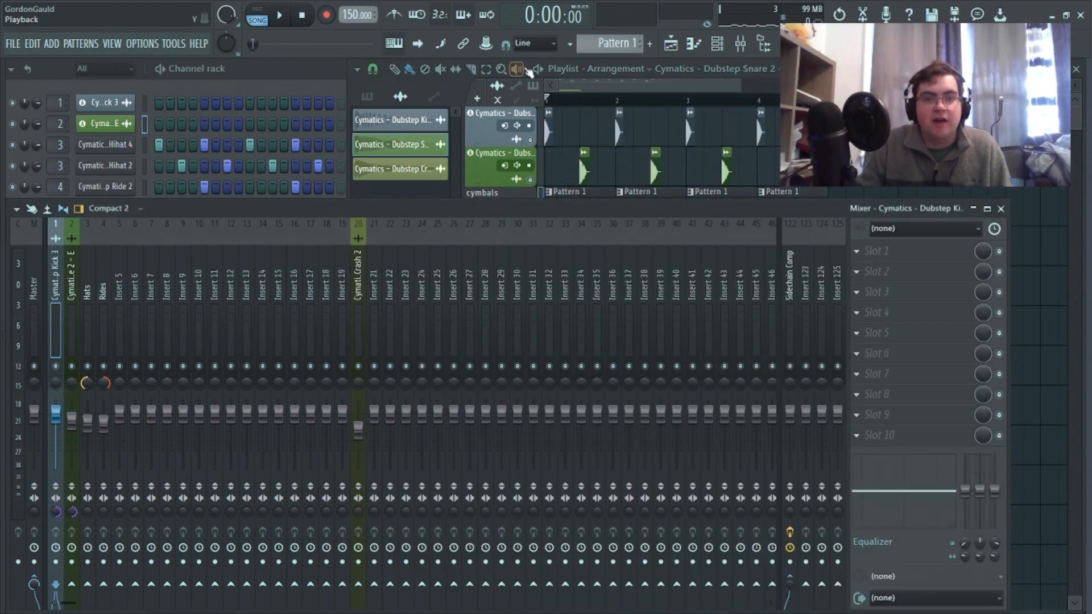
pyautogui.click(596, 88)
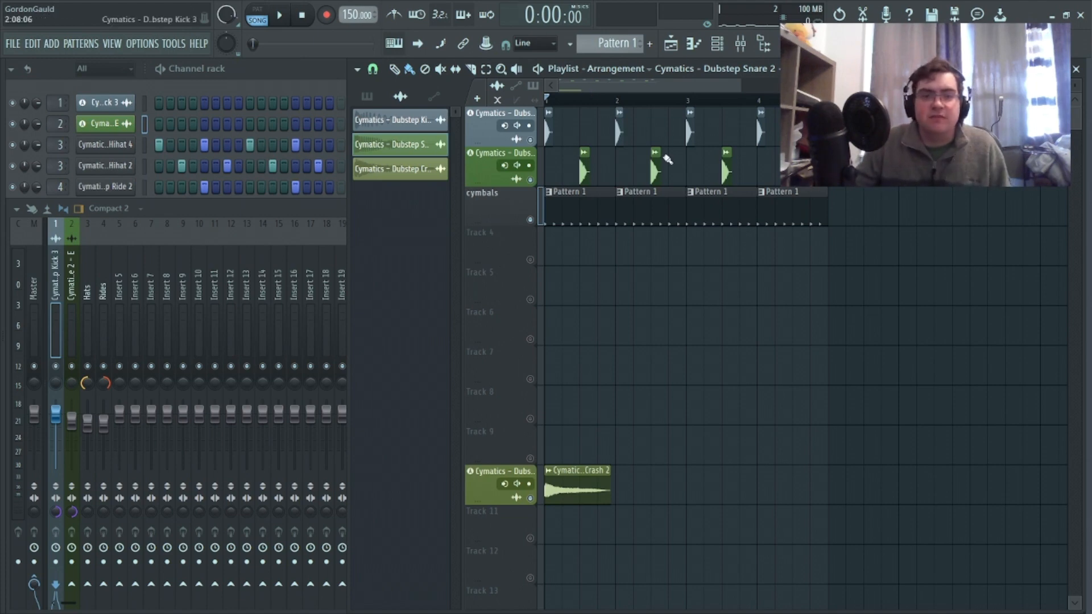
pyautogui.click(279, 212)
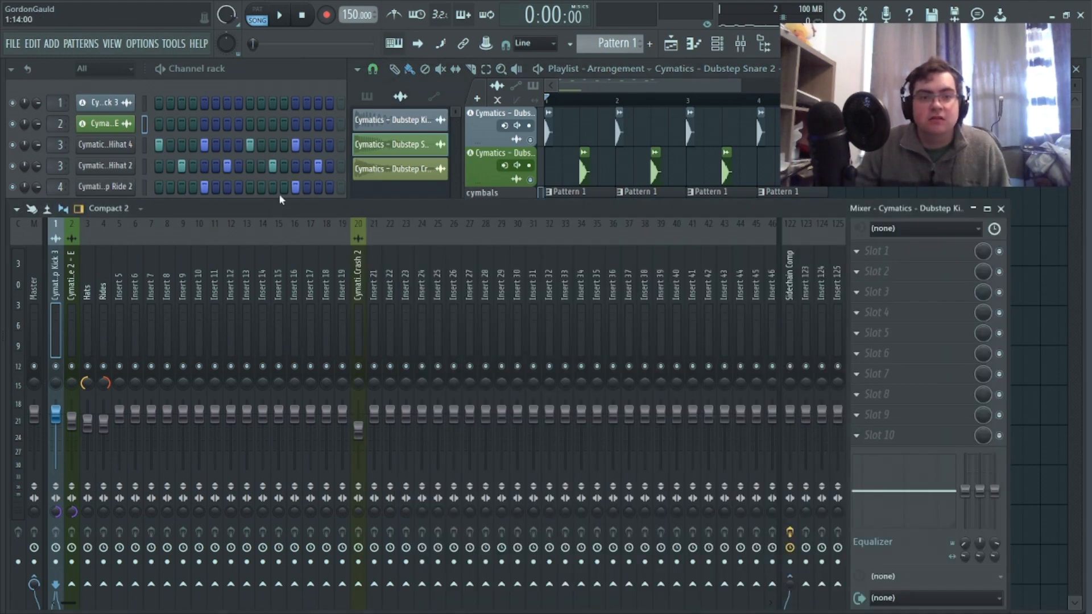
pyautogui.click(301, 76)
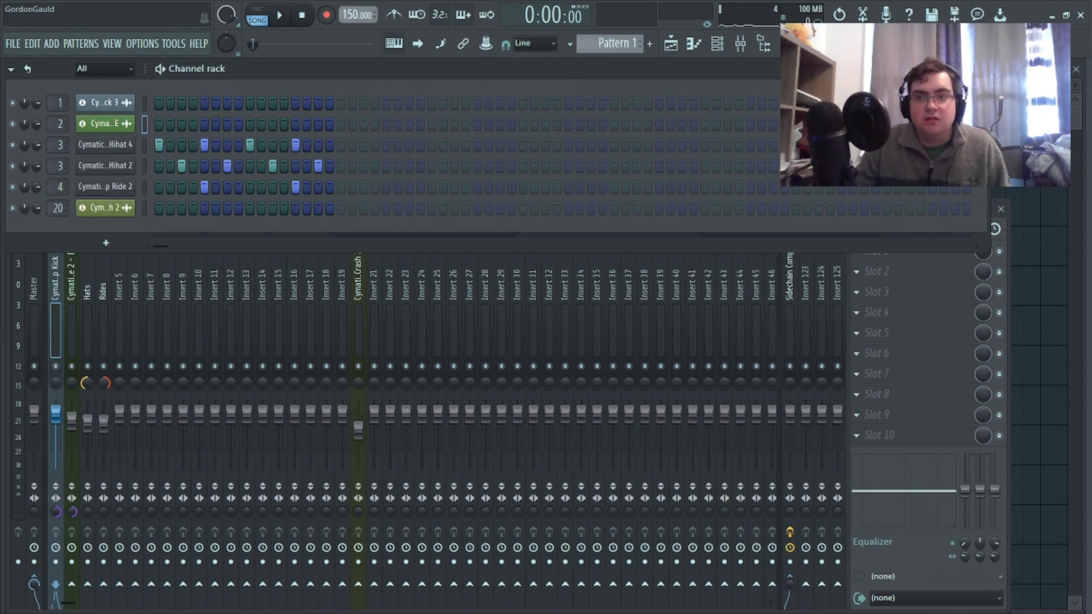
pyautogui.click(1030, 69)
pyautogui.moveTo(733, 92); pyautogui.dragTo(599, 107)
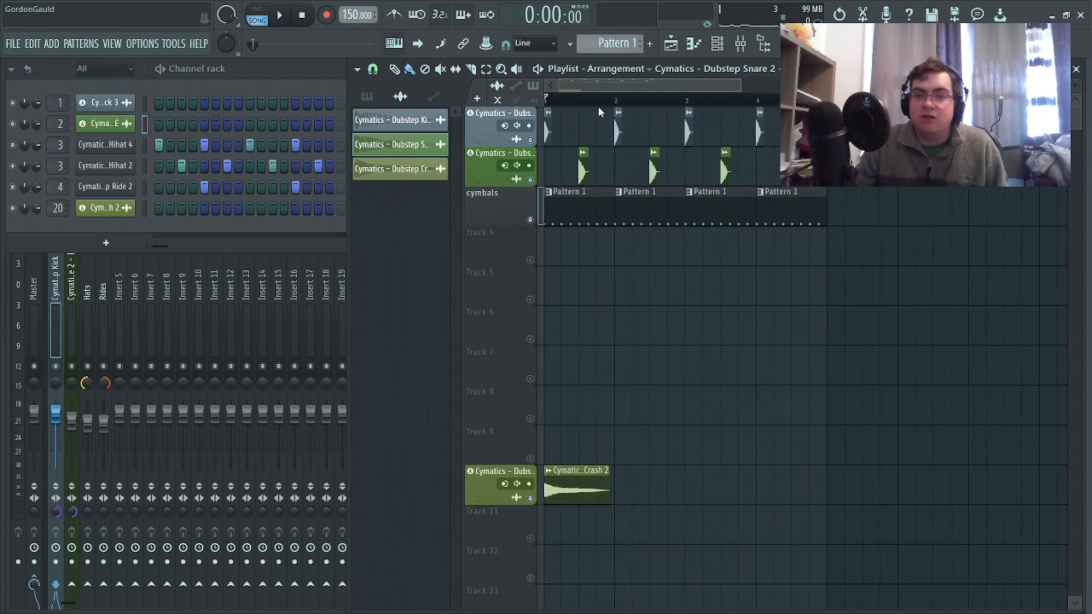
# Add a Serum instrument channel to the channel rack and reposition its plugin window
pyautogui.click(243, 67)
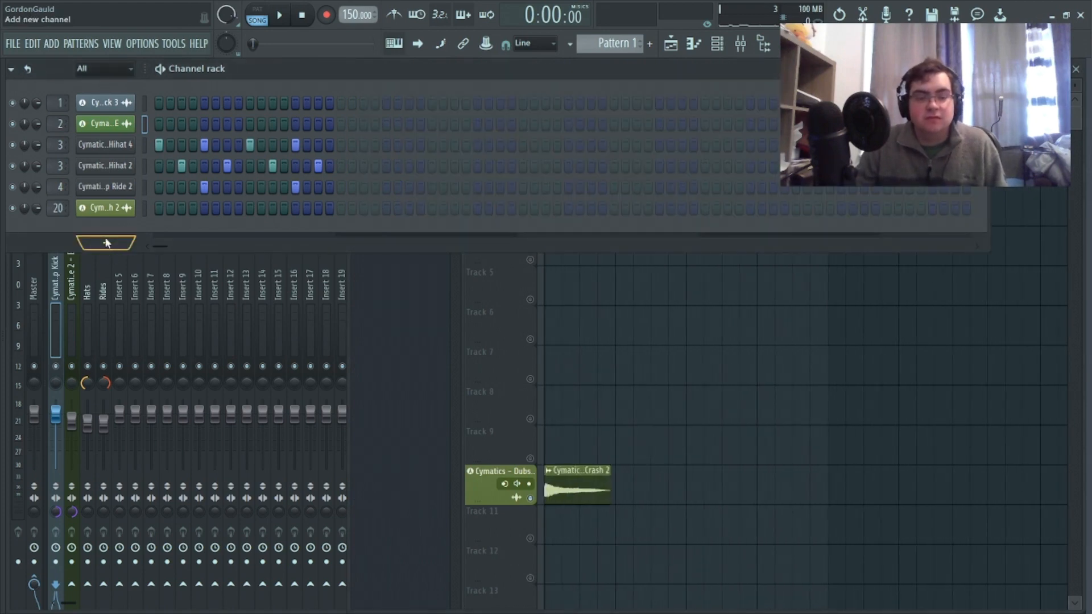
pyautogui.click(106, 242)
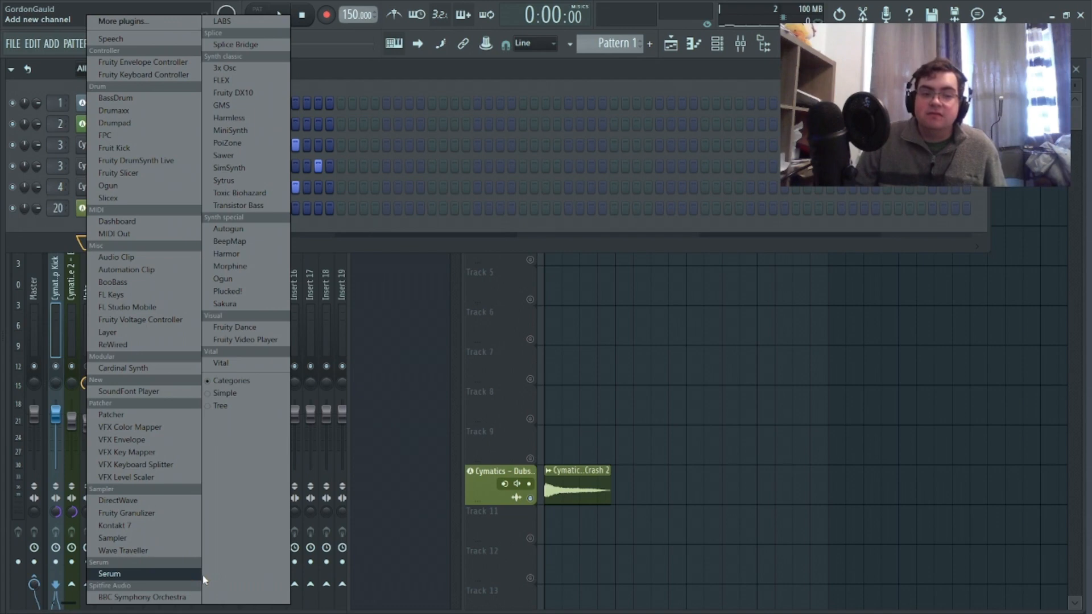
pyautogui.click(170, 574)
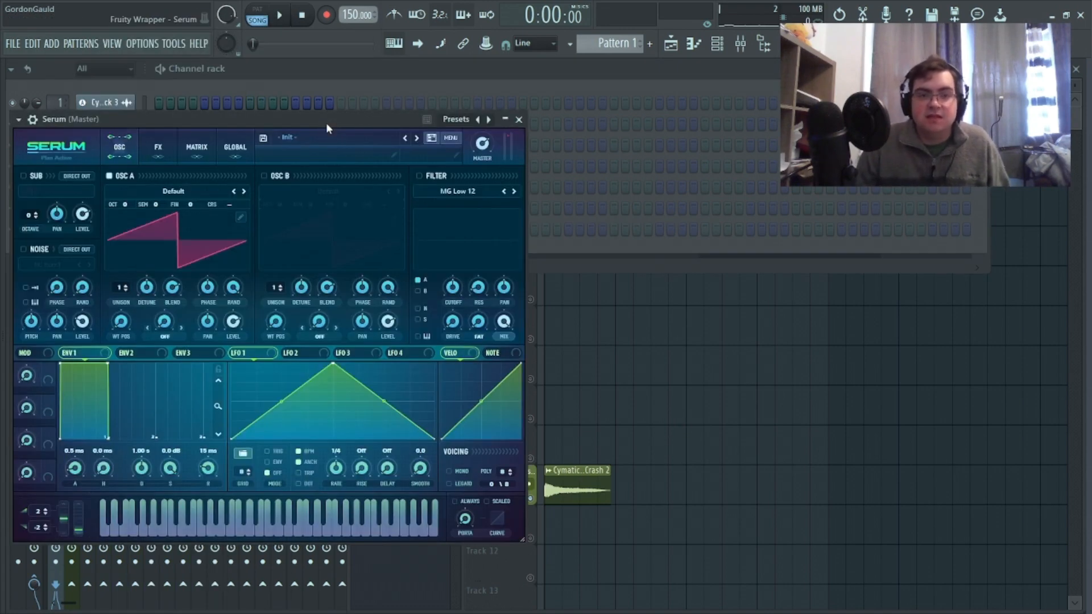
pyautogui.moveTo(326, 123); pyautogui.dragTo(455, 94)
pyautogui.press('F5')
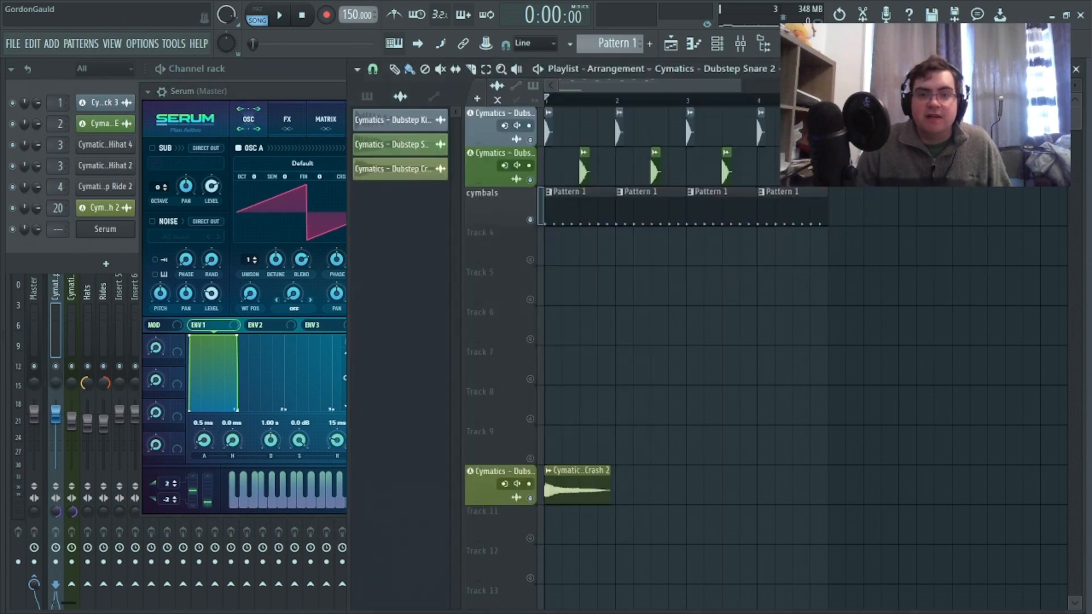
pyautogui.click(241, 88)
pyautogui.moveTo(242, 91); pyautogui.dragTo(202, 96)
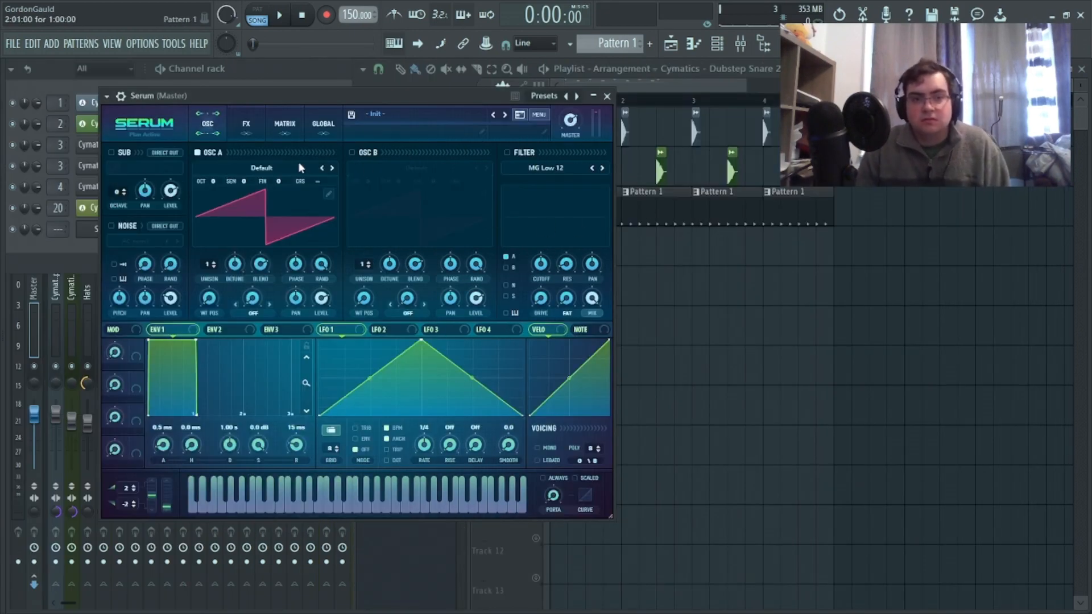
# Load the analog Basic Shapes wavetable into oscillator A, move its wavetable position to the triangle shape and set its octave to -2
pyautogui.click(300, 167)
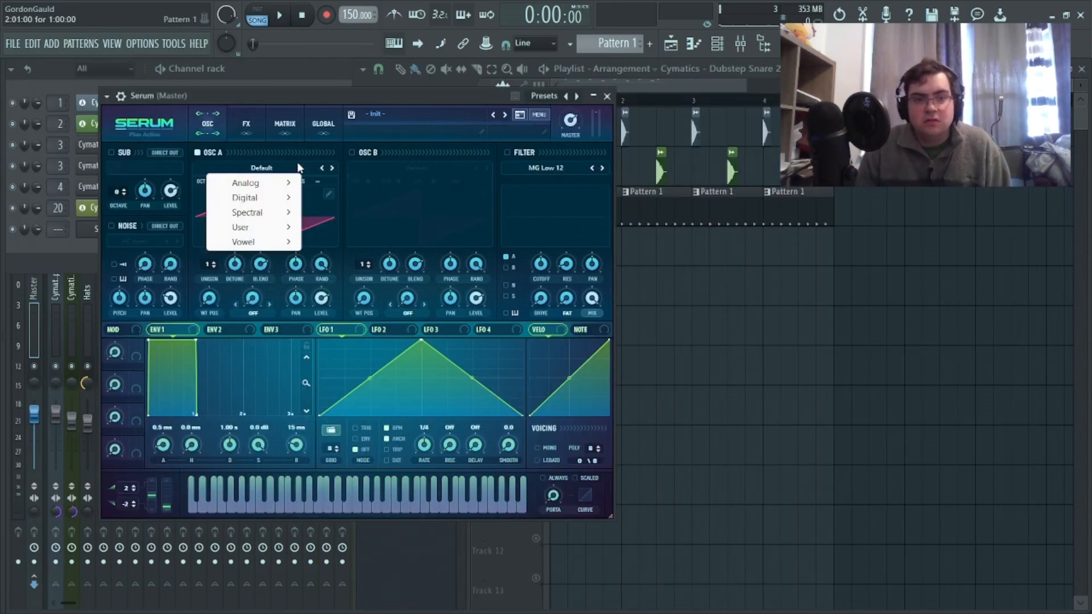
pyautogui.moveTo(280, 203)
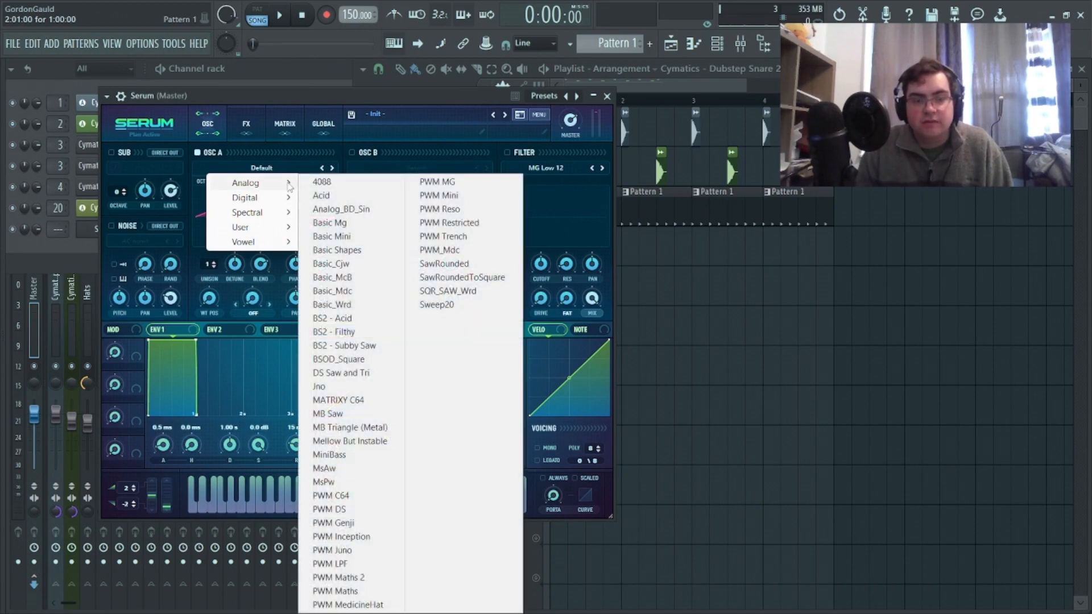
pyautogui.click(336, 250)
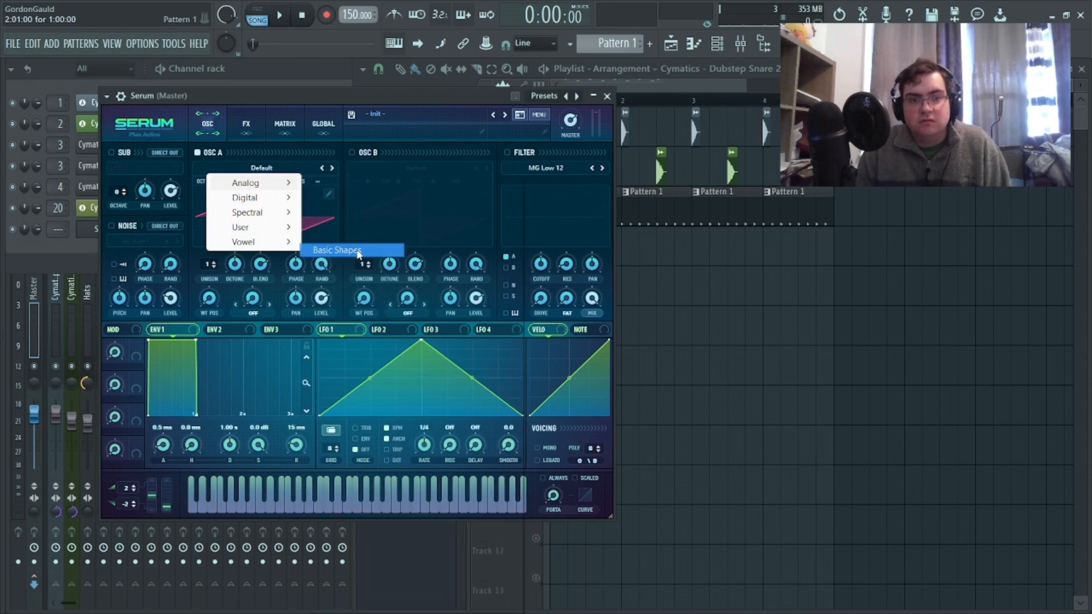
pyautogui.moveTo(209, 306); pyautogui.dragTo(222, 273)
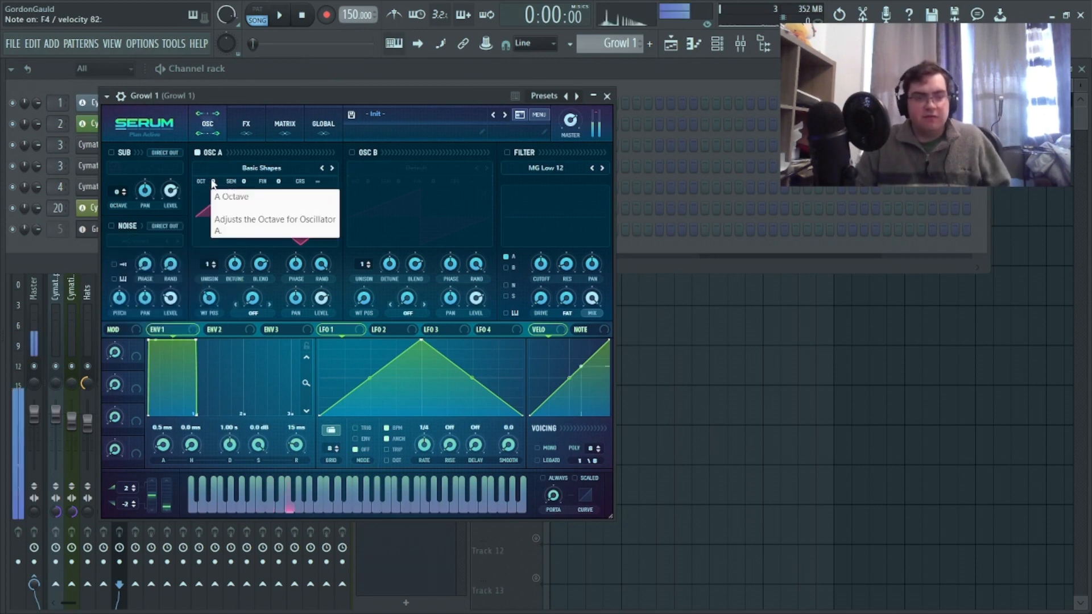
pyautogui.moveTo(214, 182); pyautogui.dragTo(219, 214)
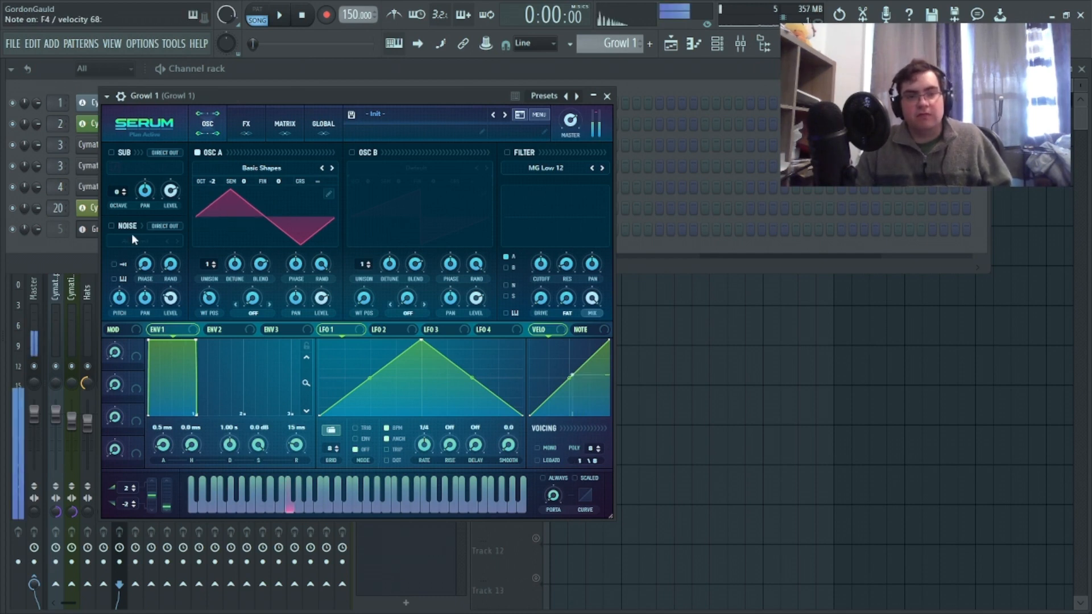
# Move the Serum window aside and open the piano roll for the Growl 1 channel
pyautogui.moveTo(378, 96); pyautogui.dragTo(606, 84)
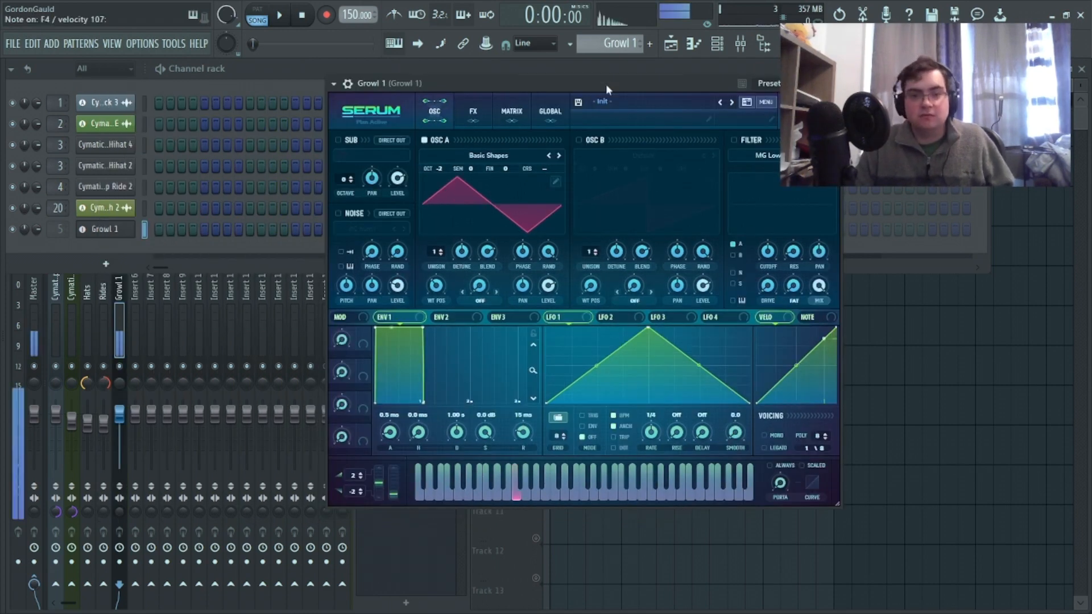
pyautogui.click(95, 230)
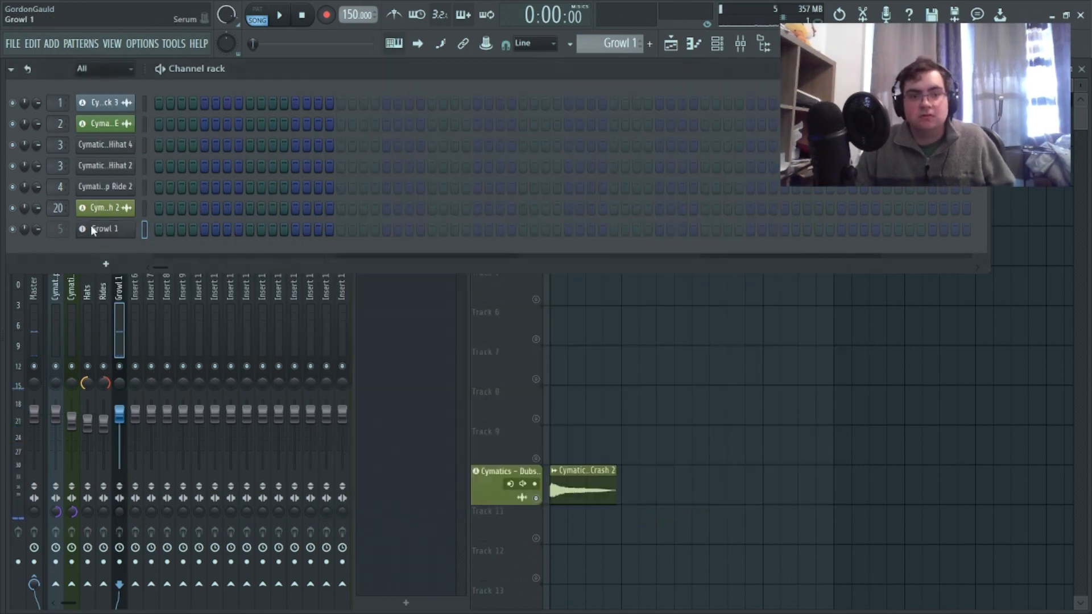
pyautogui.rightClick(92, 230)
pyautogui.click(164, 227)
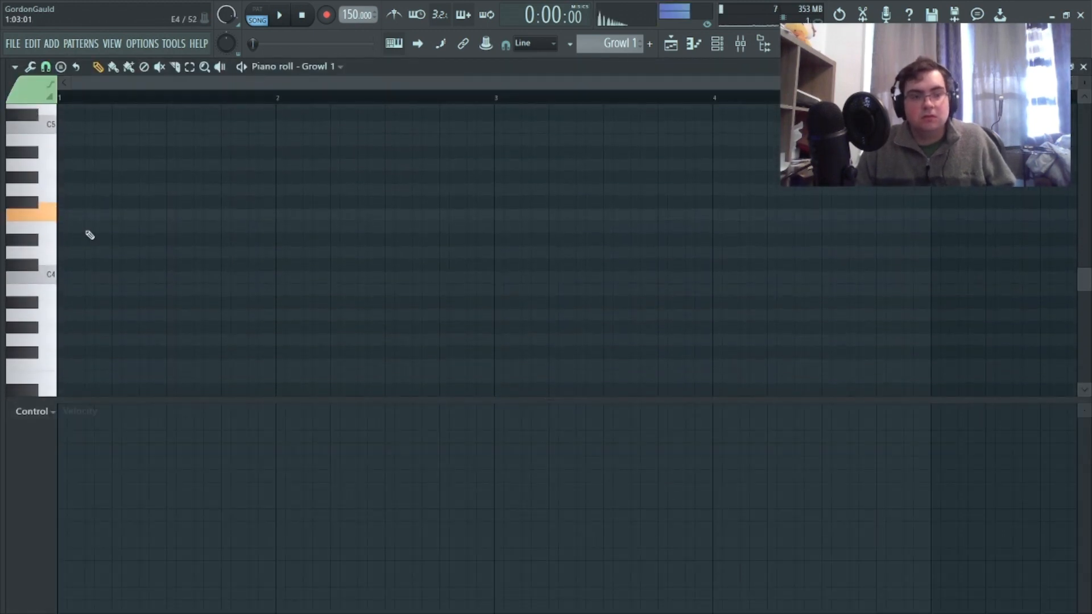
# Draw a one-beat F4 note at the start of bar 1 in the Growl 1 pattern and close the piano roll
pyautogui.scroll(-4, 86, 234)
pyautogui.scroll(3, 86, 234)
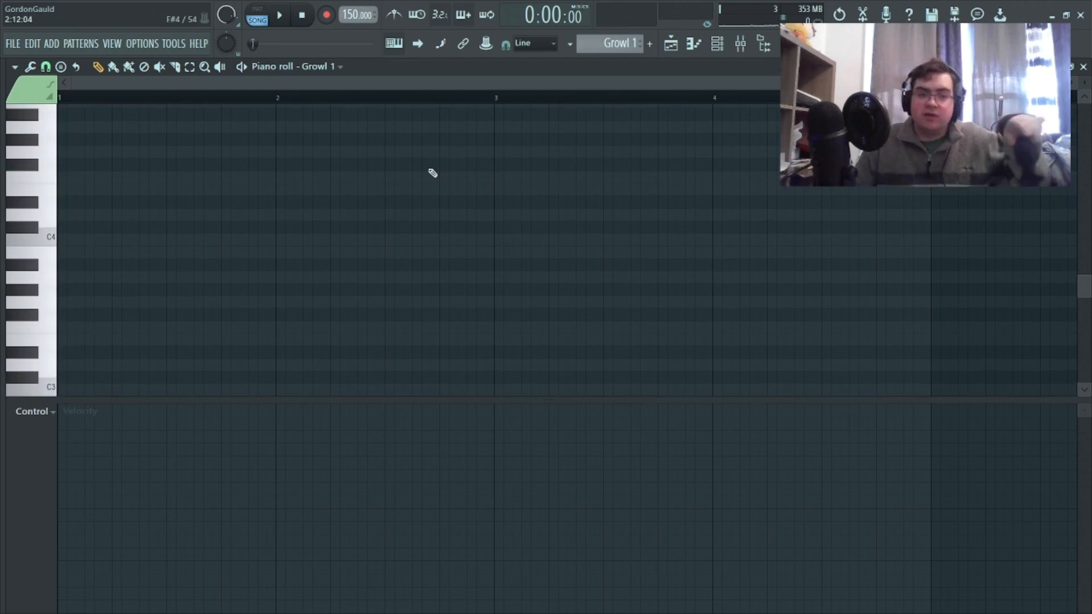
pyautogui.moveTo(3, 211)
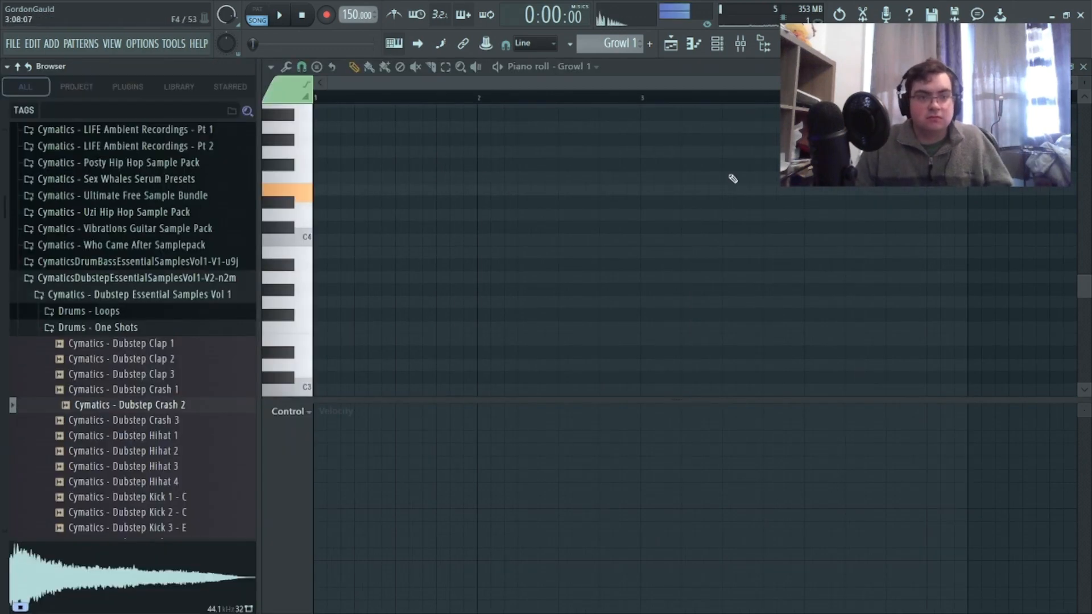
pyautogui.scroll(-3, 250, 207)
pyautogui.scroll(2, 134, 211)
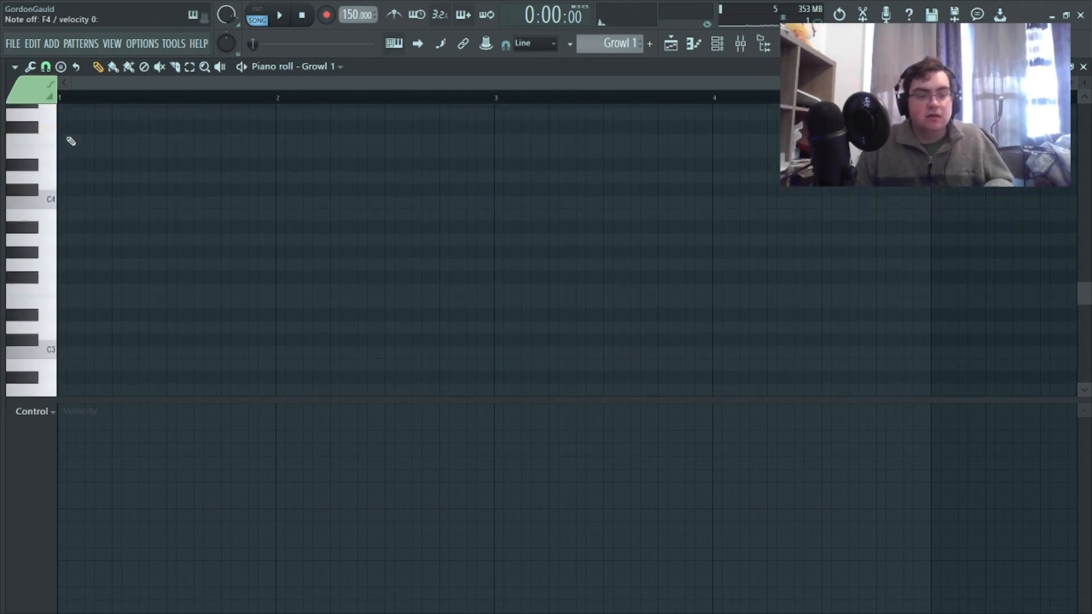
pyautogui.scroll(-4, 66, 145)
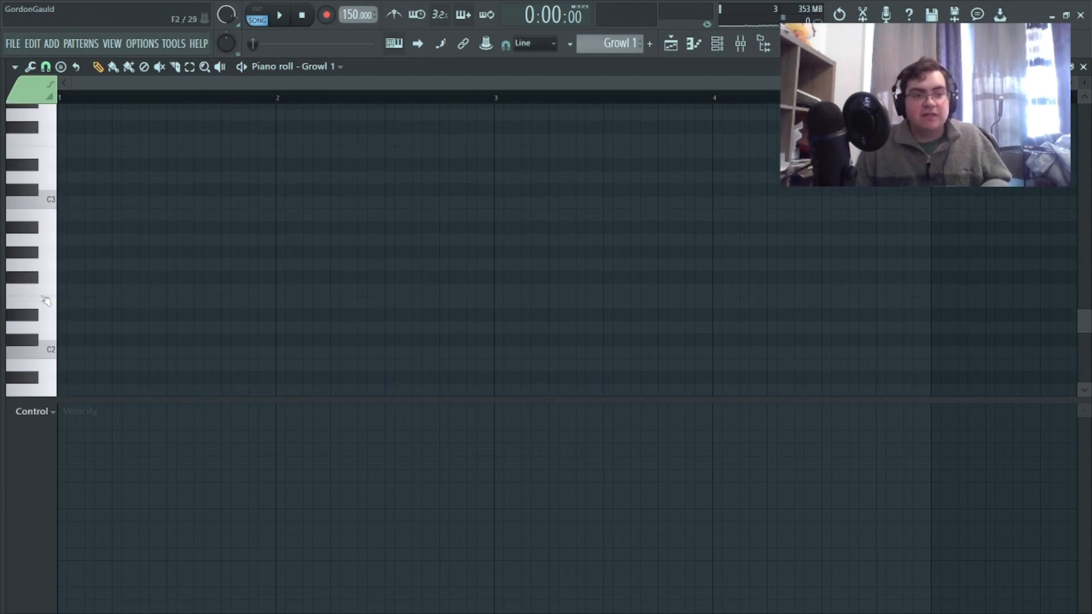
pyautogui.click(45, 295)
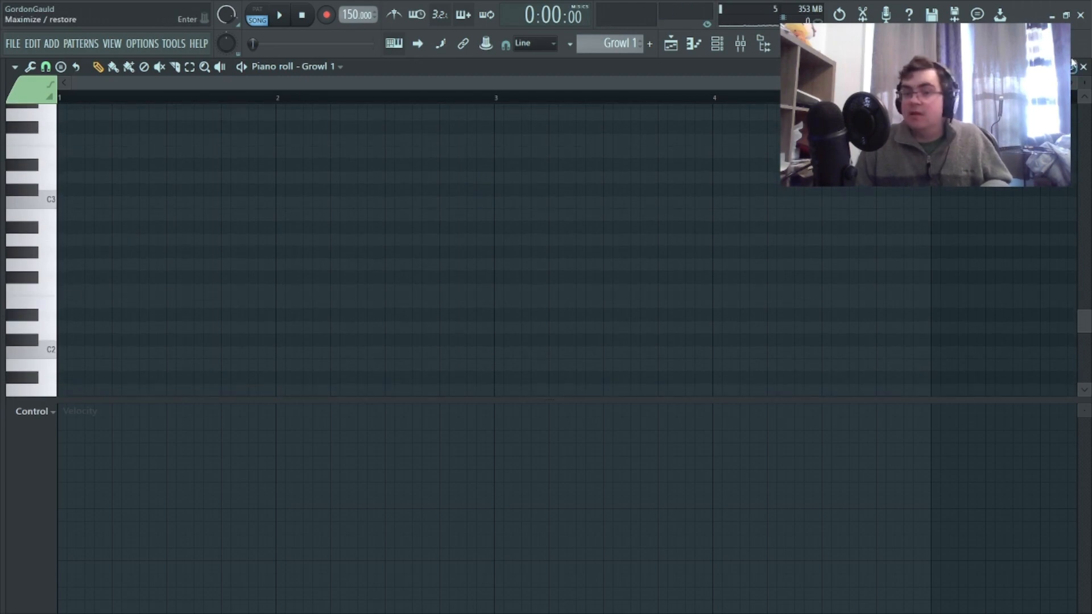
pyautogui.scroll(4, 366, 263)
pyautogui.scroll(2, 197, 251)
pyautogui.moveTo(89, 218)
pyautogui.mouseDown()
pyautogui.moveTo(60, 215)
pyautogui.moveTo(113, 217)
pyautogui.mouseUp()
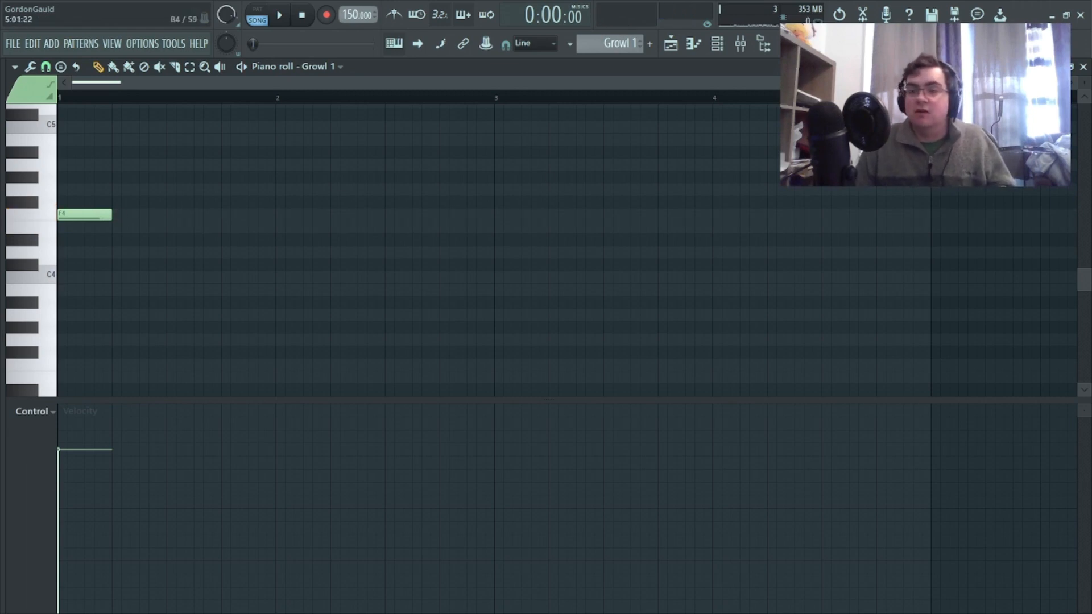
pyautogui.click(1084, 67)
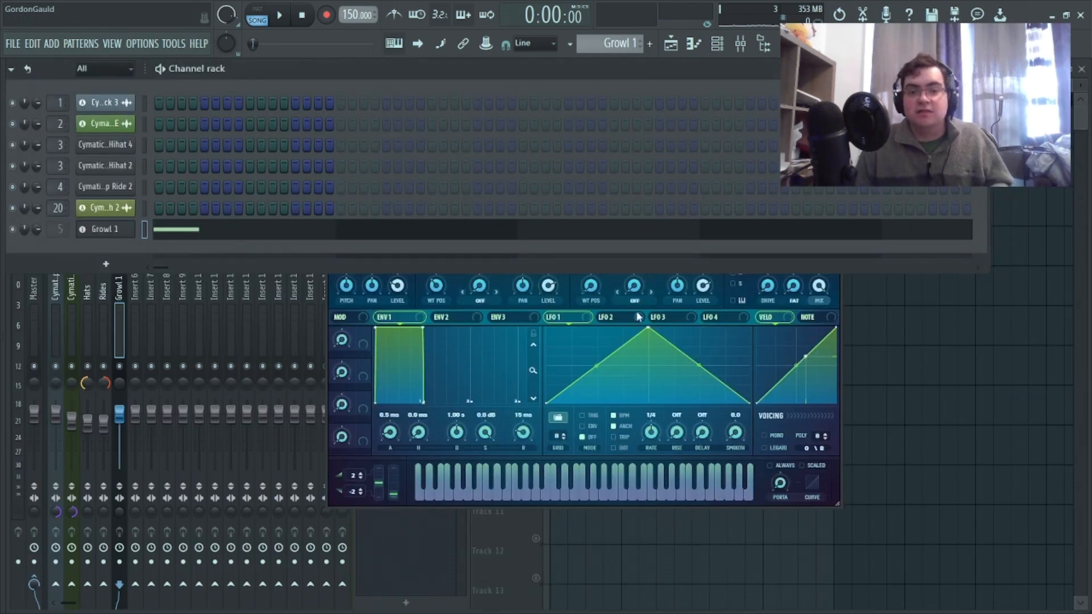
# Reopen the Growl 1 piano roll and lengthen the F4 note to two beats
pyautogui.click(840, 305)
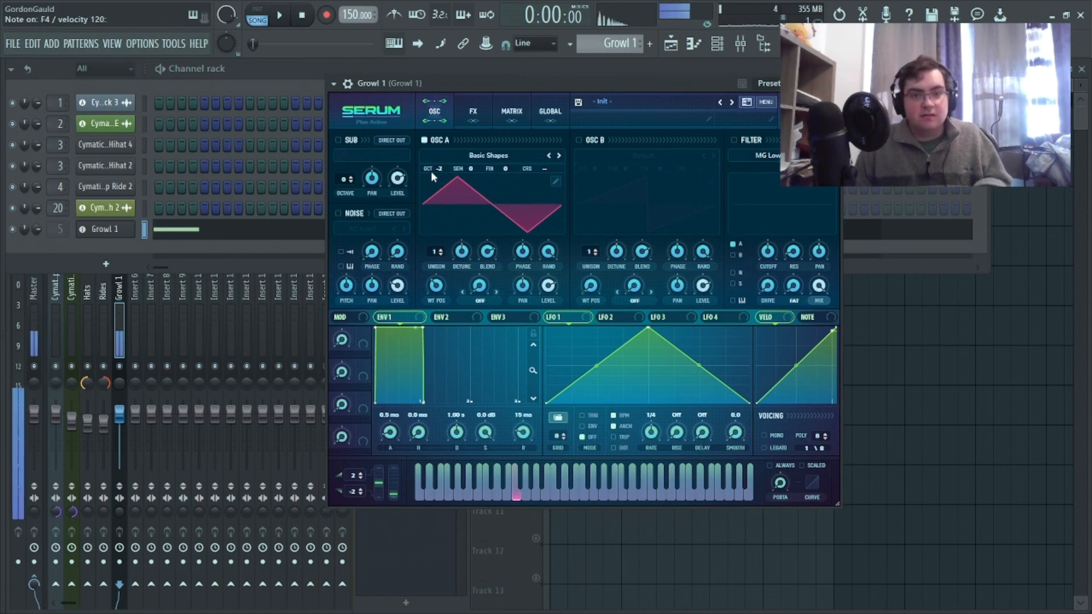
pyautogui.rightClick(172, 225)
pyautogui.click(164, 226)
pyautogui.moveTo(137, 219); pyautogui.dragTo(166, 223)
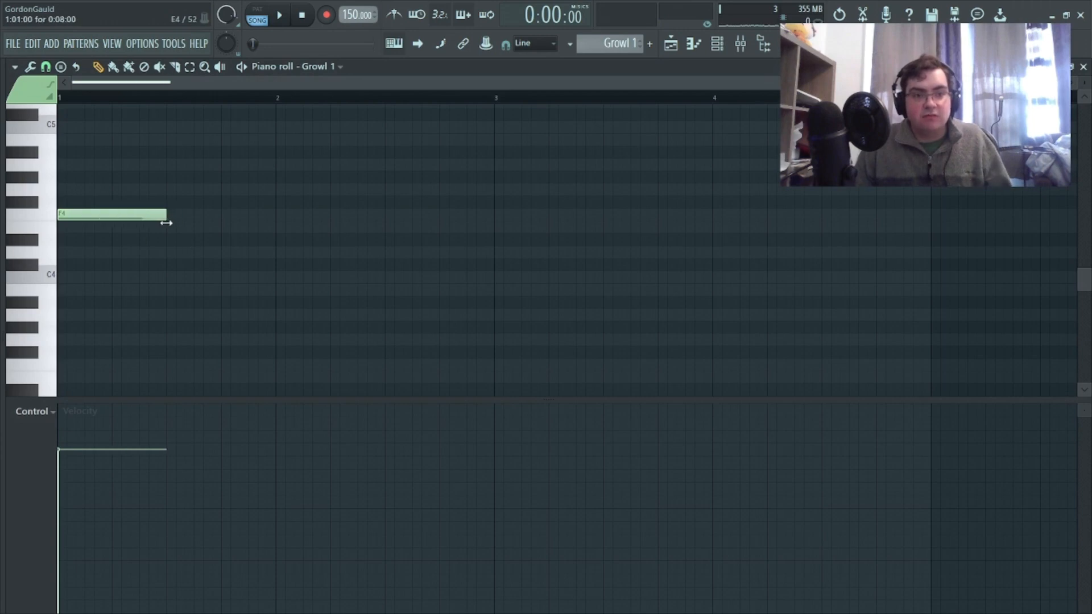
# Switch playback to pattern mode, close the piano roll and play the Growl 1 pattern briefly
pyautogui.click(257, 14)
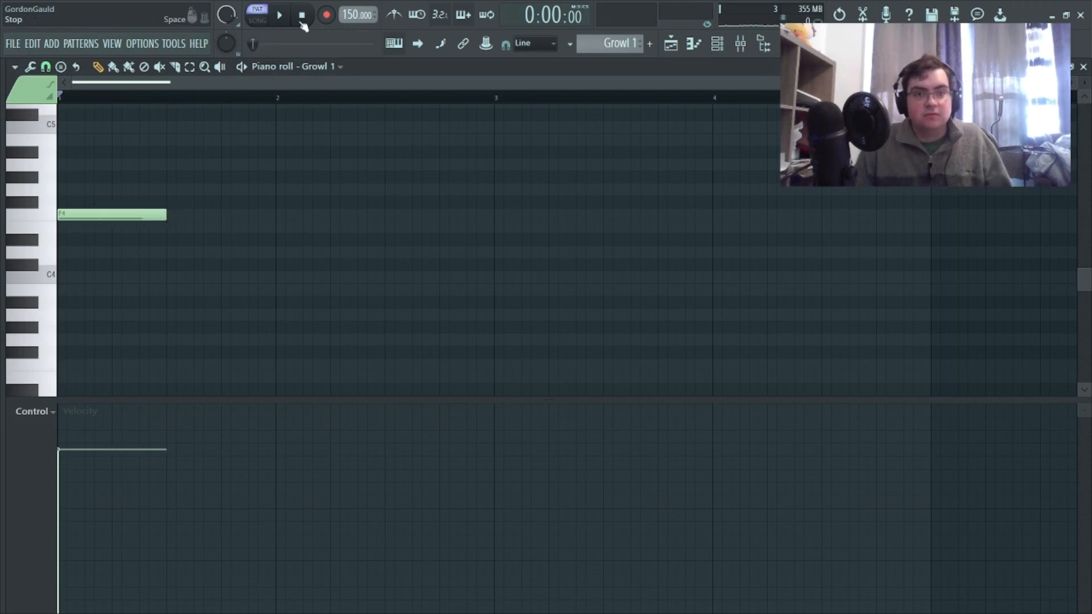
pyautogui.click(1084, 67)
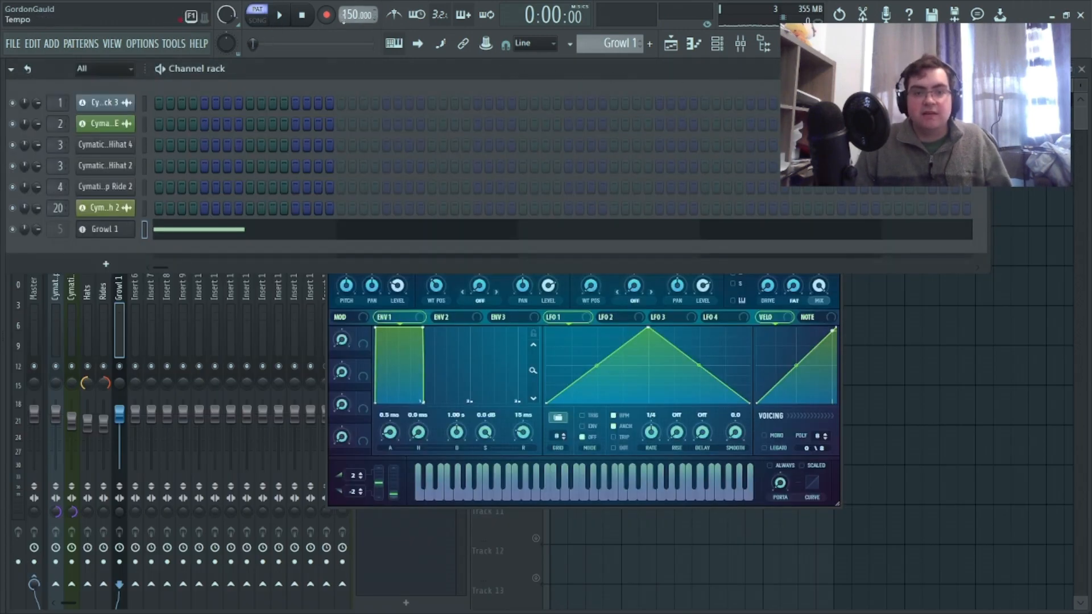
pyautogui.click(282, 16)
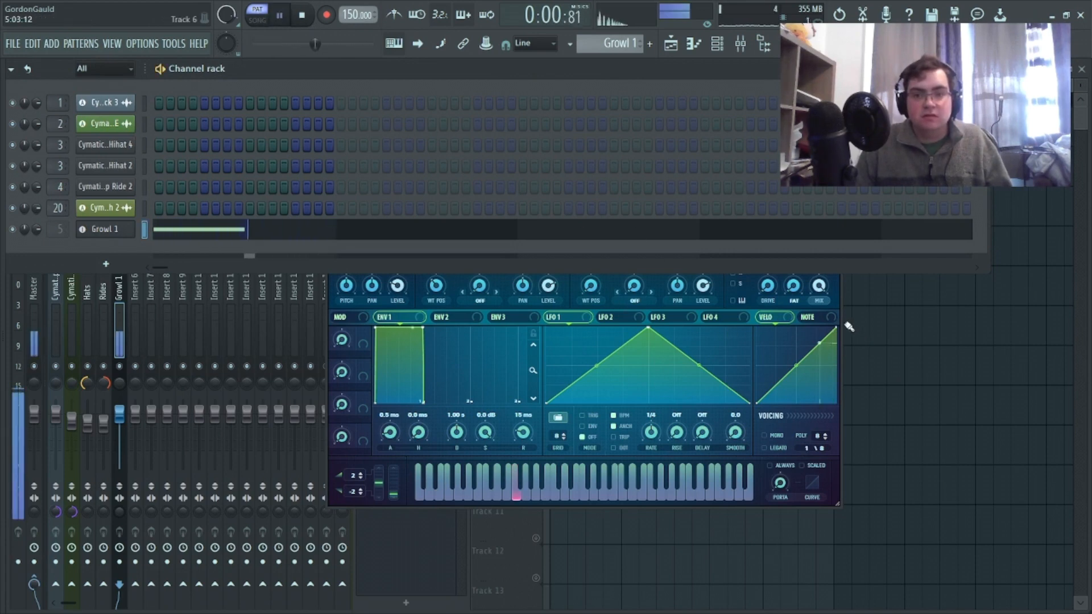
pyautogui.press('space')
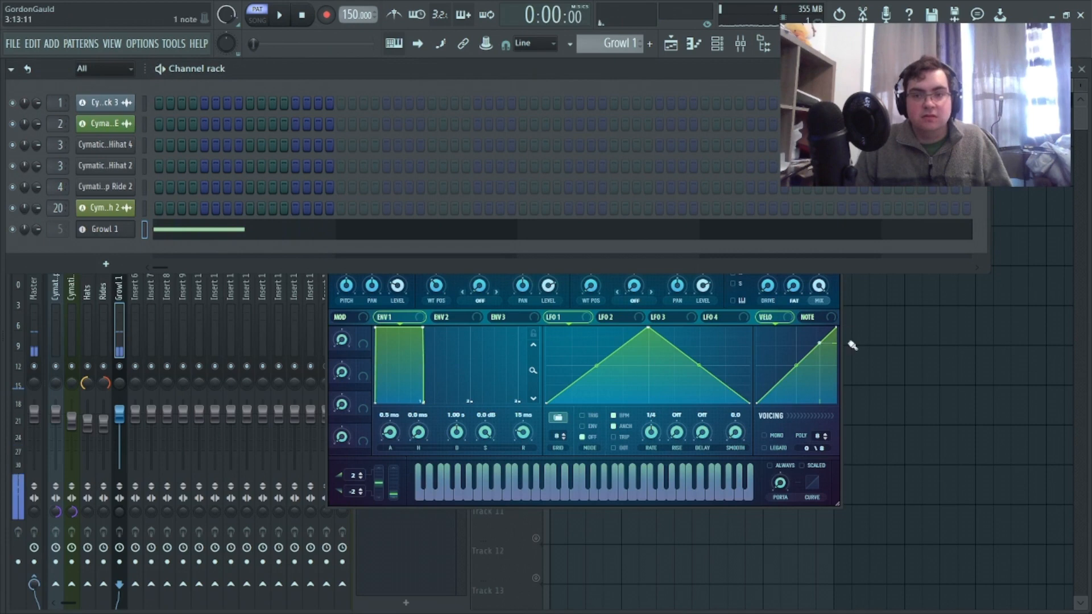
# Enable oscillator B in Serum, load the analog Basic Shapes wavetable and set its wavetable position to 3 for a triangle
pyautogui.click(833, 292)
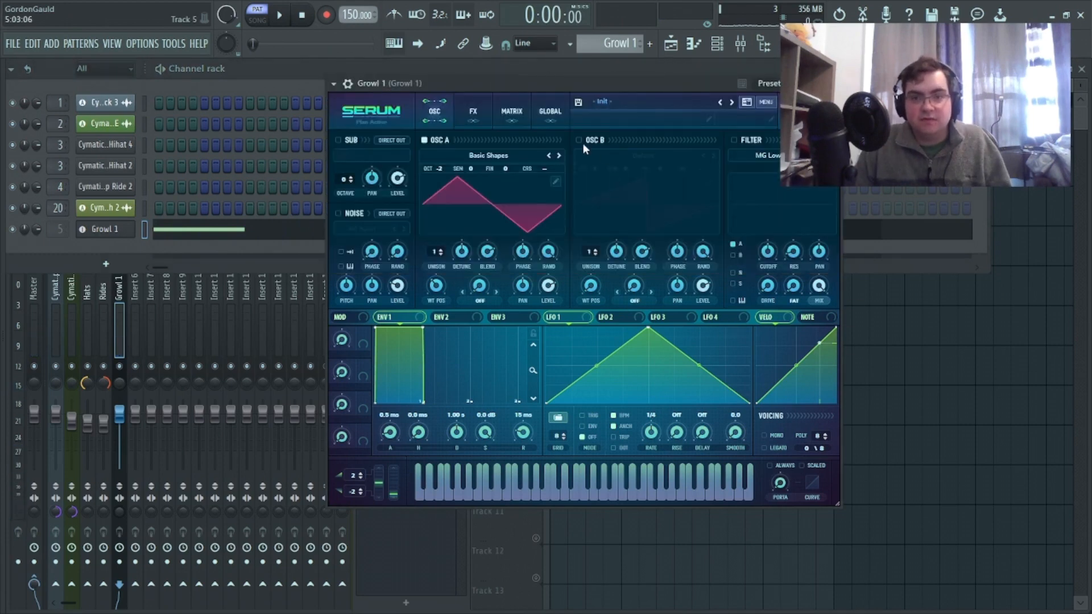
pyautogui.click(579, 141)
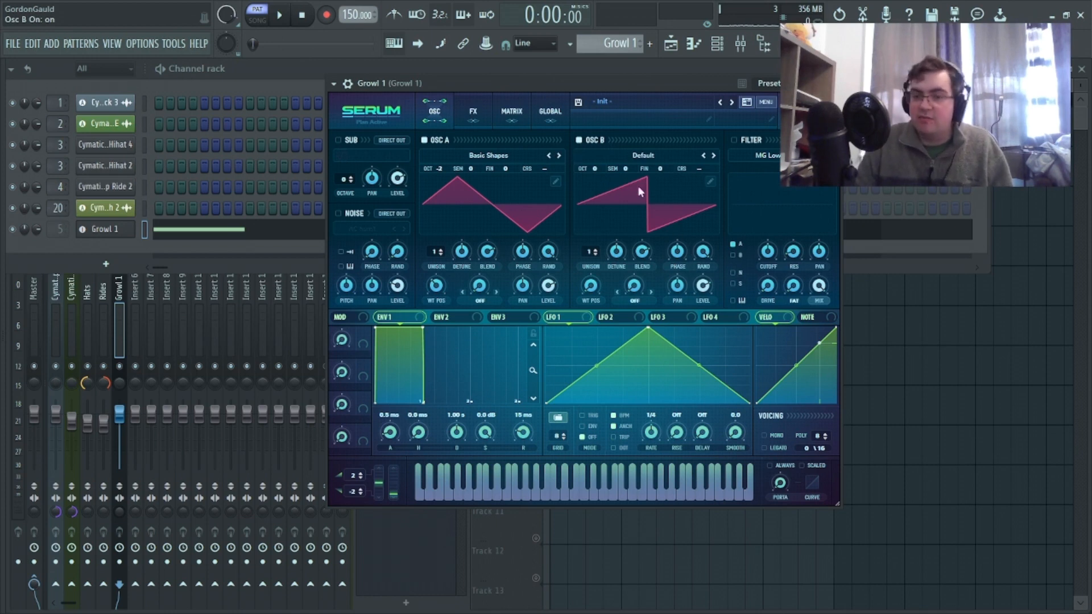
pyautogui.click(711, 181)
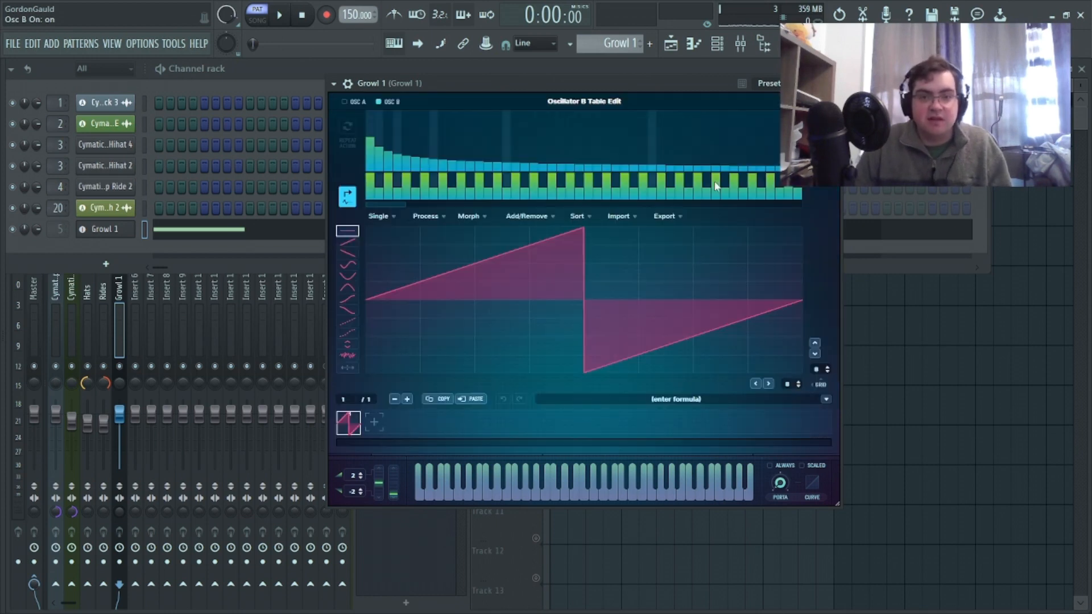
pyautogui.click(347, 196)
pyautogui.click(623, 163)
pyautogui.moveTo(624, 188)
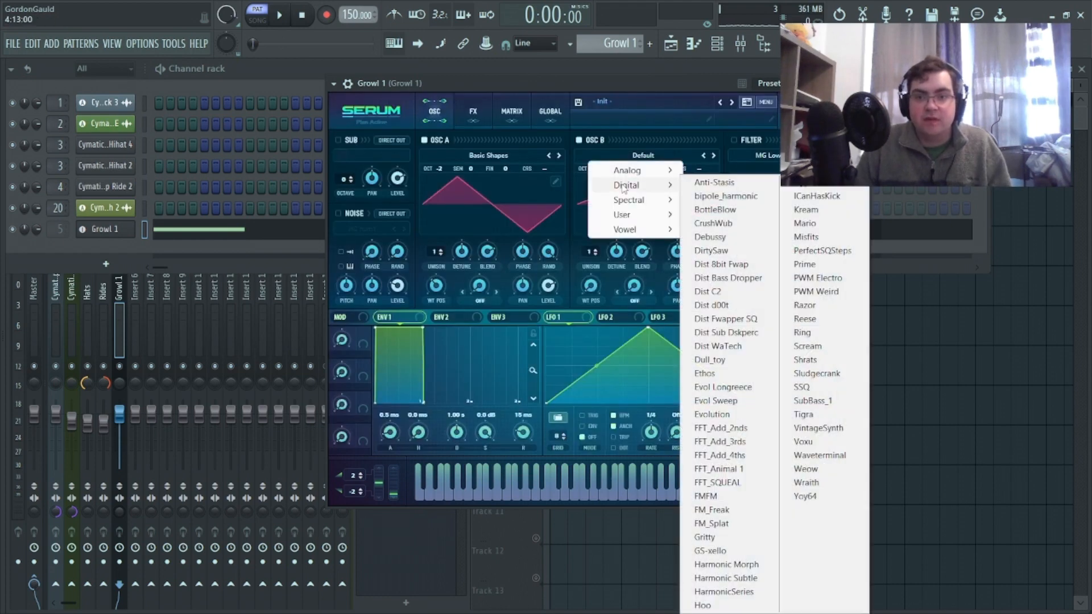
pyautogui.click(716, 237)
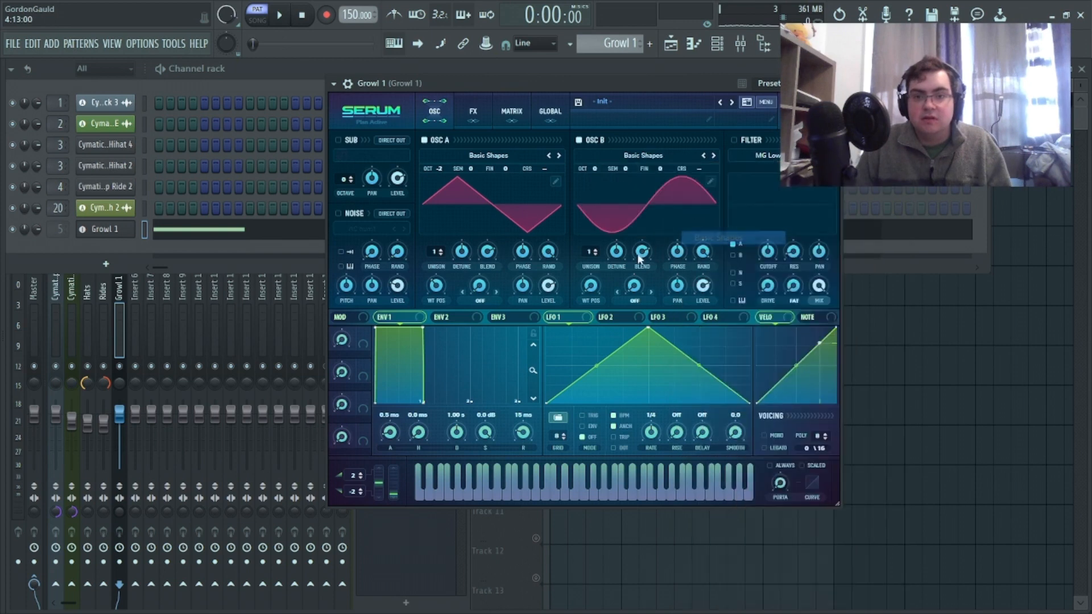
pyautogui.moveTo(590, 285); pyautogui.dragTo(601, 237)
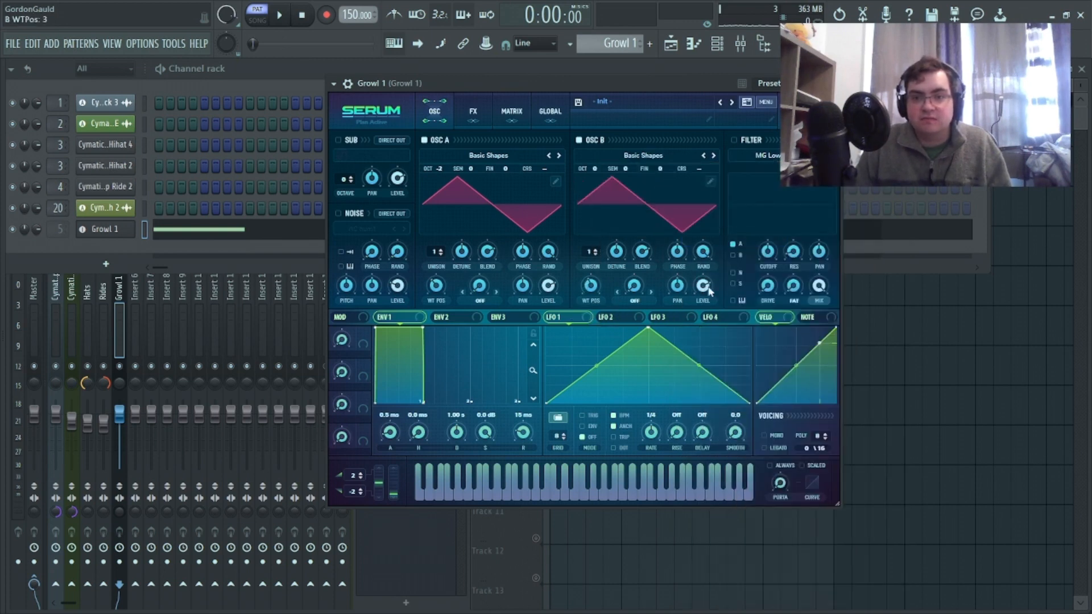
# Turn oscillator B's level down to 0% and set oscillator A's warp mode to FM (From B)
pyautogui.moveTo(704, 285); pyautogui.dragTo(718, 405)
pyautogui.click(486, 301)
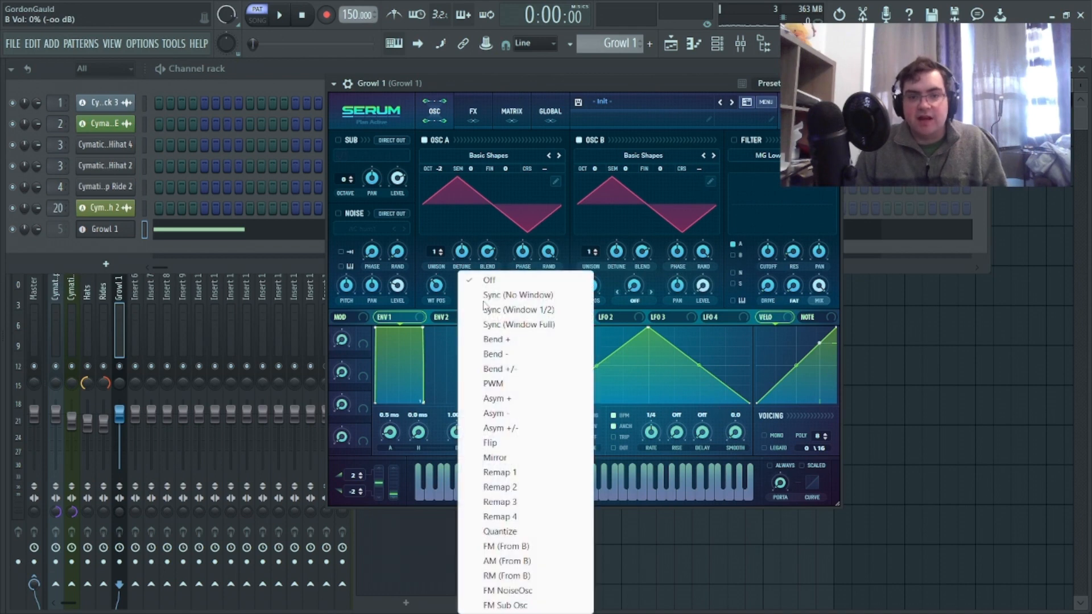
pyautogui.click(546, 546)
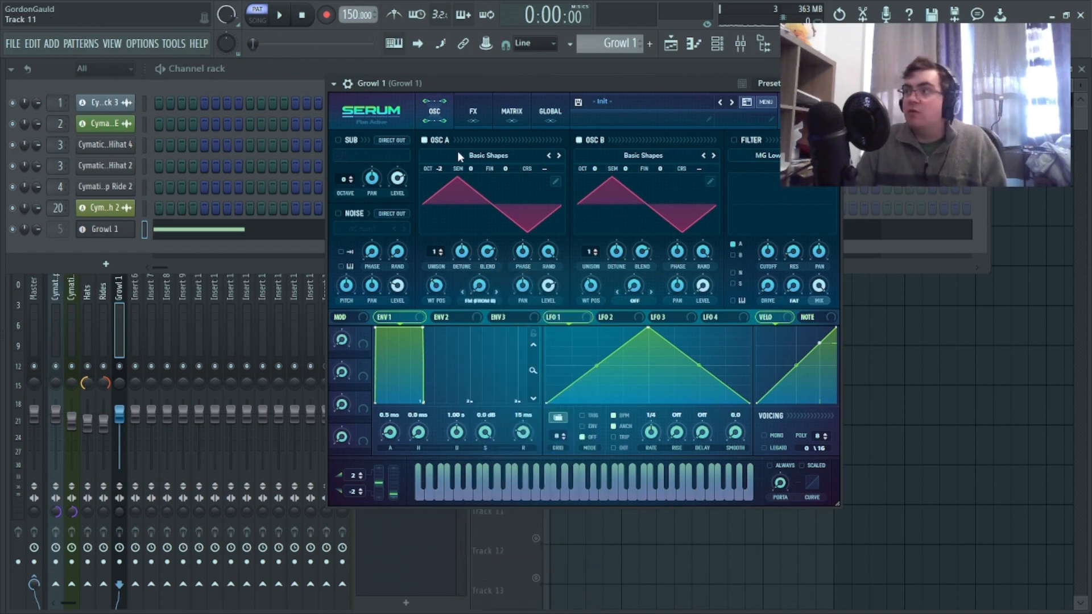
# Audition oscillator A's FM warp by sweeping its amount up and down and playing the Growl 1 pattern
pyautogui.moveTo(480, 284); pyautogui.dragTo(478, 268)
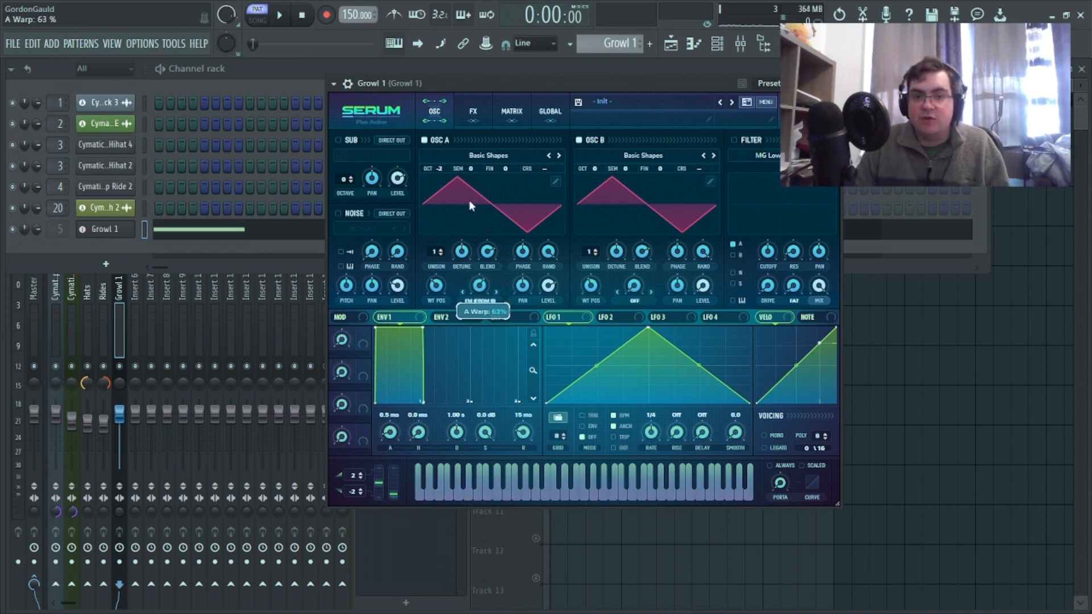
pyautogui.moveTo(466, 261); pyautogui.dragTo(466, 293)
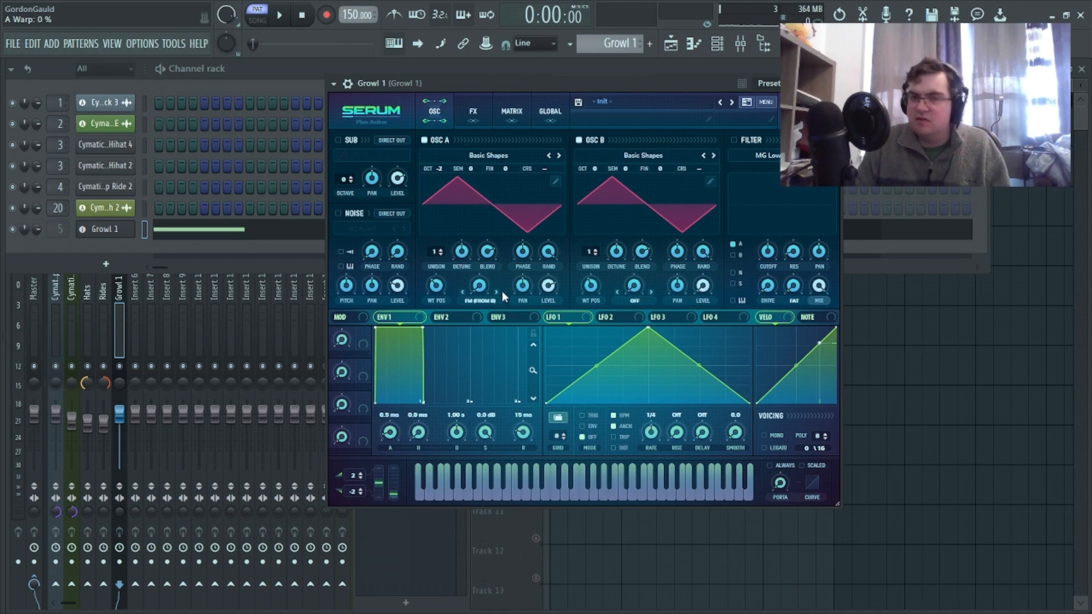
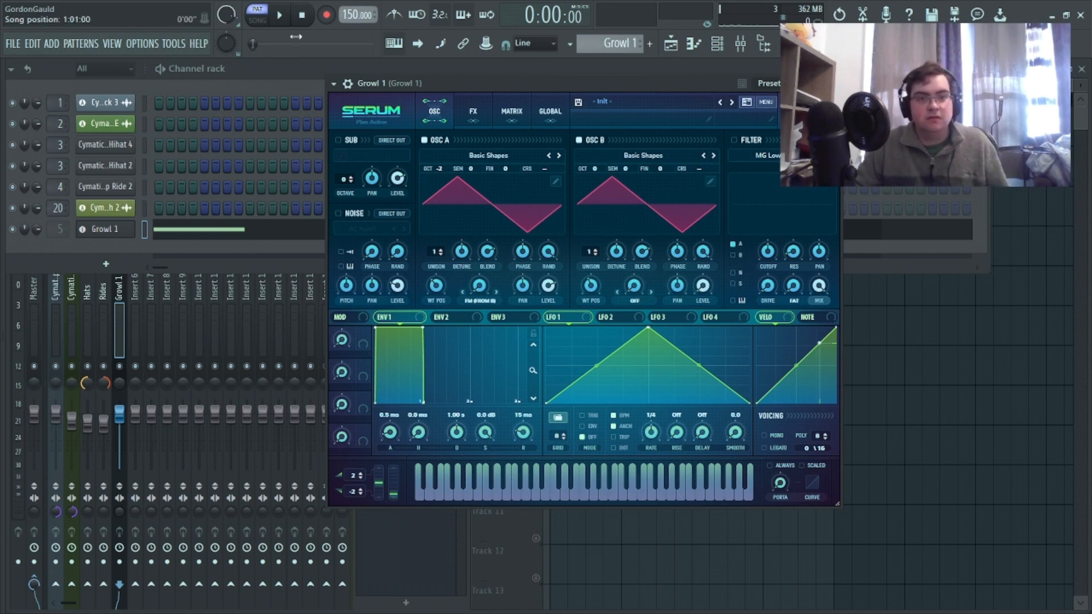
pyautogui.press('space')
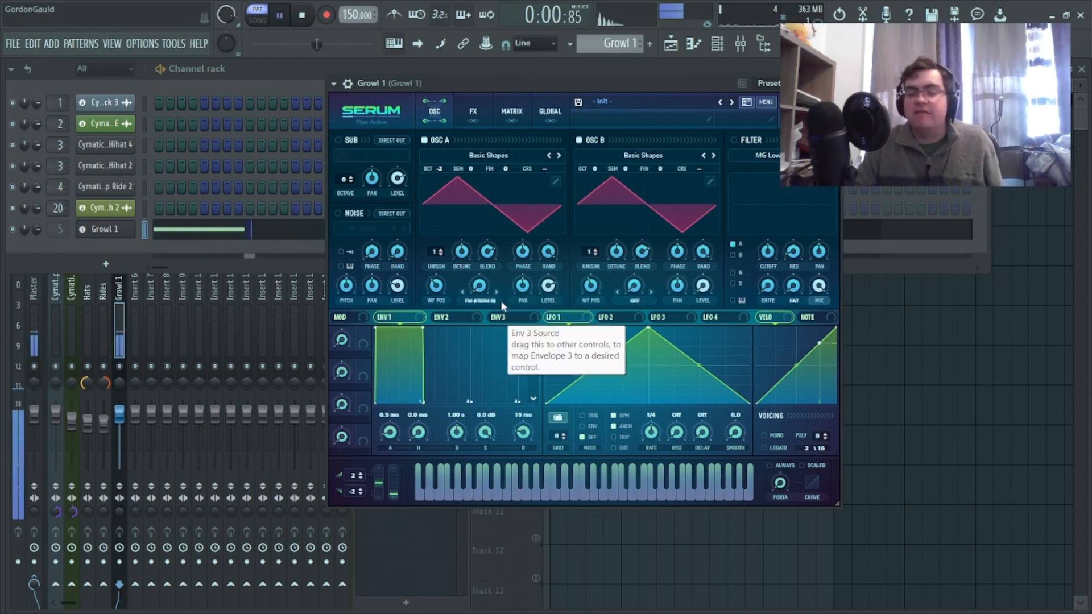
pyautogui.moveTo(476, 269); pyautogui.dragTo(375, 224)
pyautogui.click(302, 16)
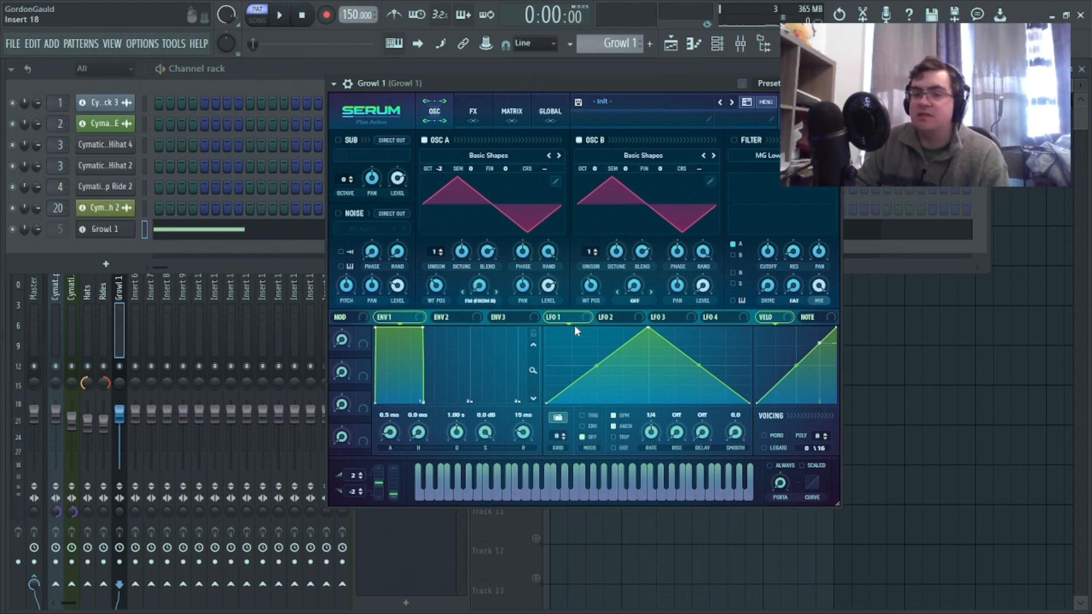
# Lower oscillator B's octave to -1
pyautogui.click(595, 169)
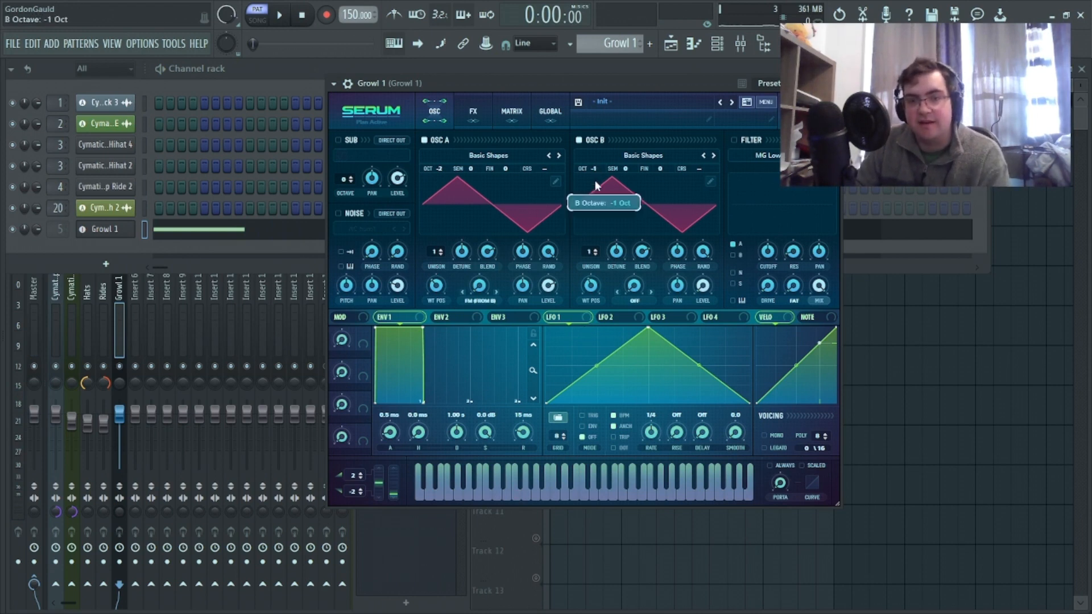
# Audition the growl with oscillator B at -1 octave by sweeping oscillator A's FM warp amount during playback
pyautogui.press('space')
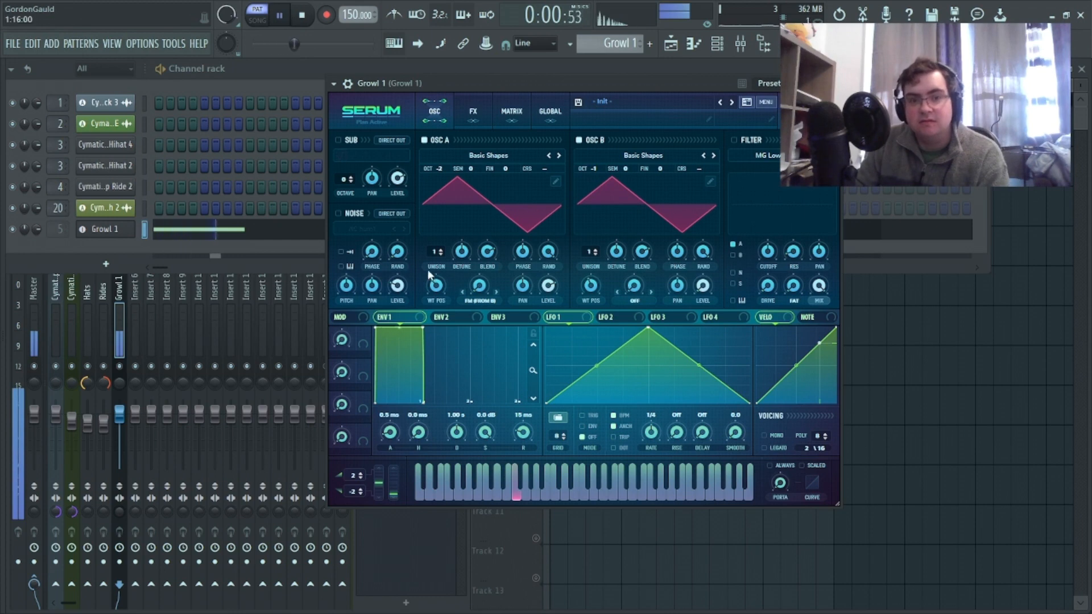
pyautogui.click(478, 292)
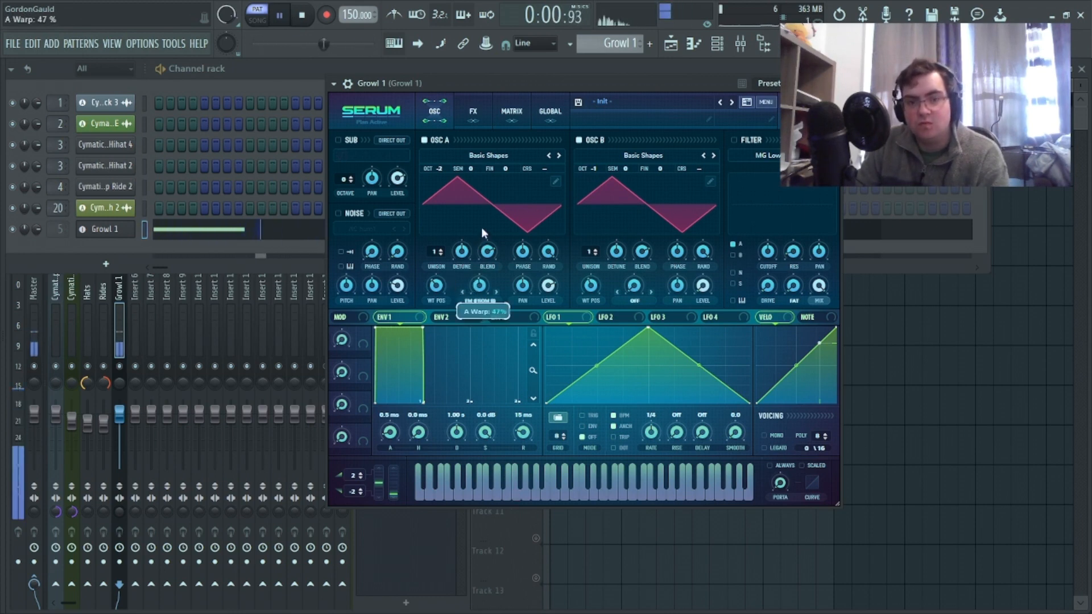
pyautogui.moveTo(468, 261); pyautogui.dragTo(386, 215)
pyautogui.press('space')
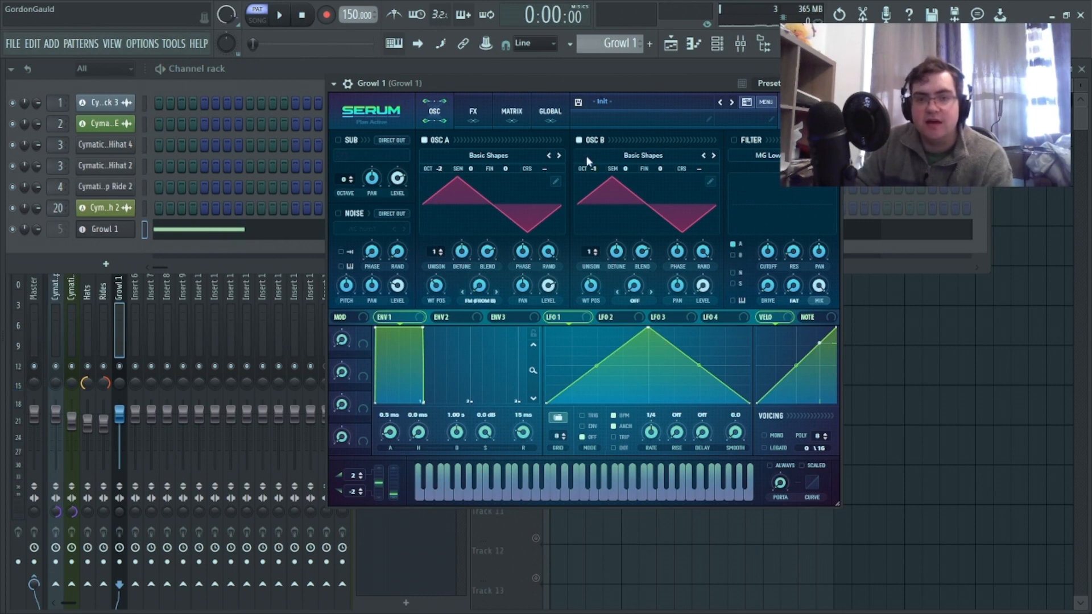
# Try oscillator B's octave at -2 and restore it to -1, sweeping oscillator A's FM warp during playback to compare
pyautogui.moveTo(592, 168); pyautogui.dragTo(594, 181)
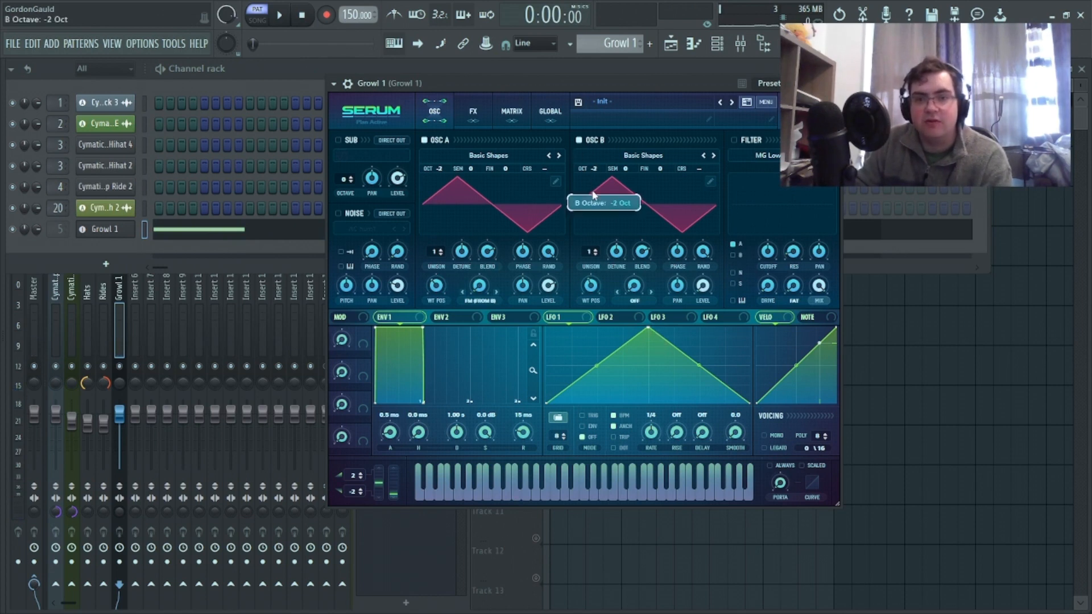
pyautogui.click(288, 17)
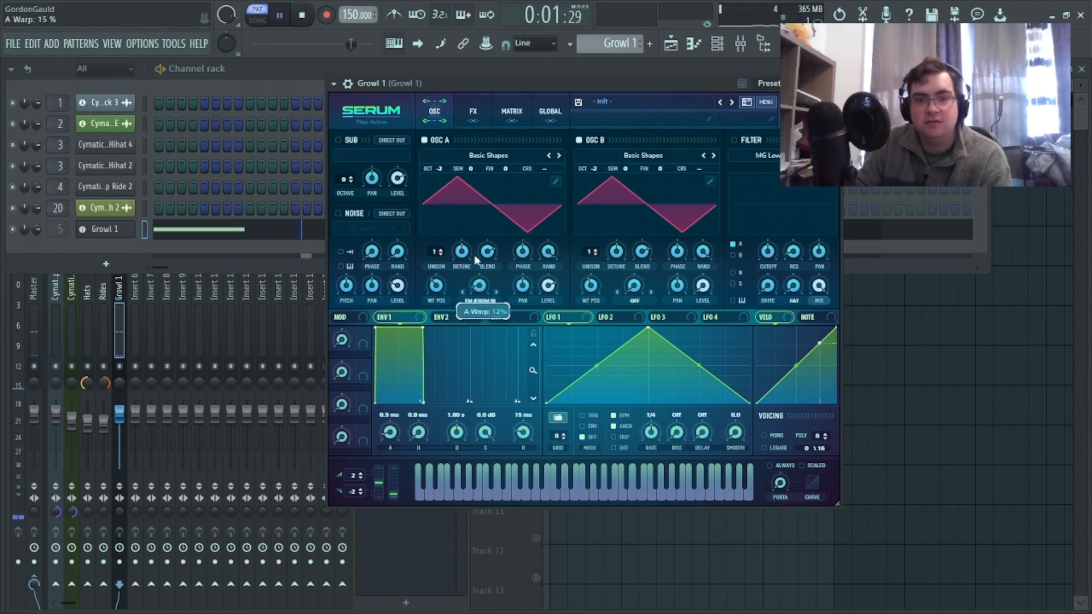
pyautogui.moveTo(470, 197)
pyautogui.mouseDown()
pyautogui.moveTo(445, 319)
pyautogui.moveTo(441, 169)
pyautogui.moveTo(427, 249)
pyautogui.moveTo(426, 131)
pyautogui.moveTo(418, 251)
pyautogui.moveTo(415, 154)
pyautogui.moveTo(407, 222)
pyautogui.mouseUp()
pyautogui.moveTo(594, 168); pyautogui.dragTo(594, 162)
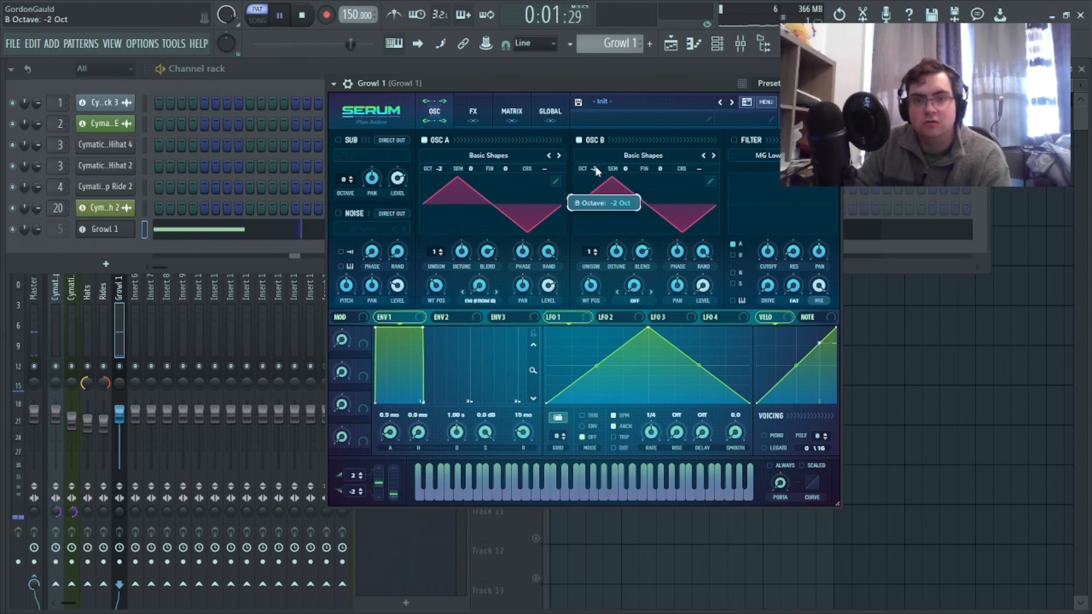
pyautogui.moveTo(478, 286); pyautogui.dragTo(435, 218)
pyautogui.press('space')
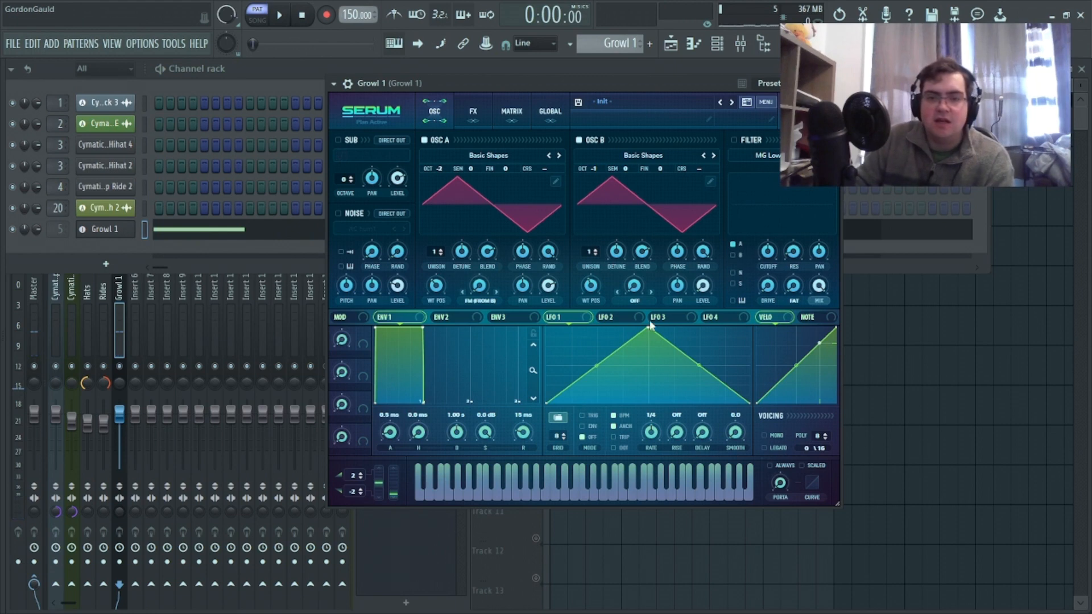
# Shape LFO 1 with its peak near the start and a convex curve on the falling segment
pyautogui.moveTo(650, 328); pyautogui.dragTo(559, 281)
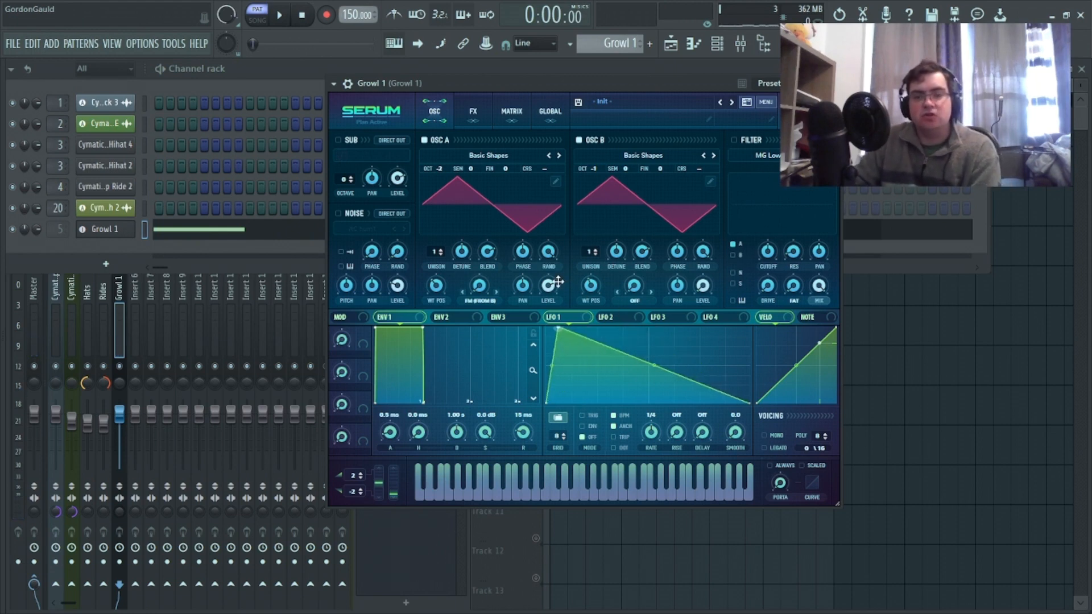
pyautogui.moveTo(659, 368); pyautogui.dragTo(681, 339)
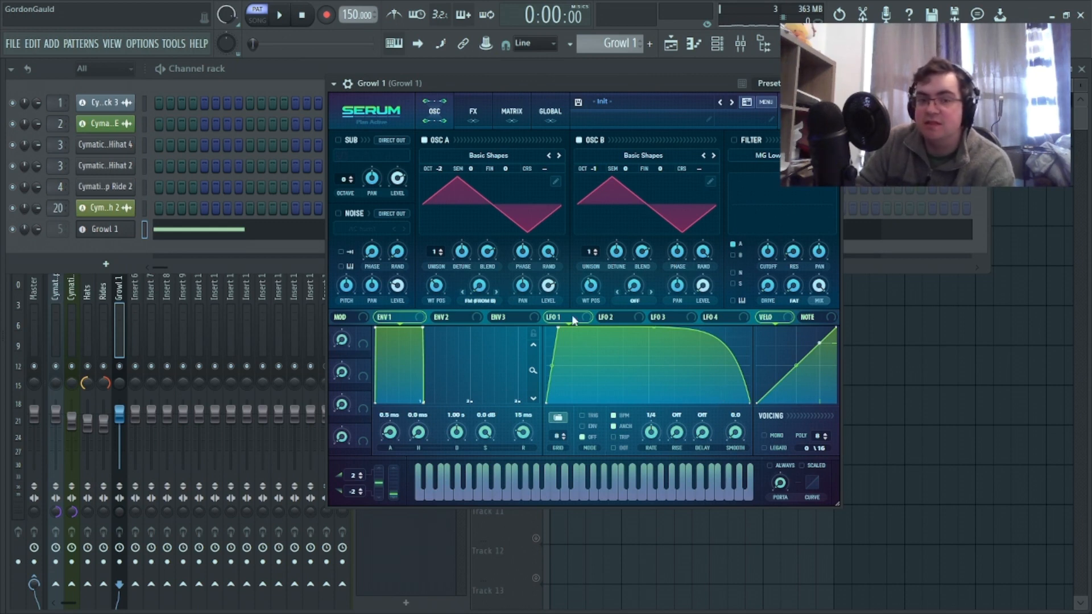
# Lower oscillator A's level to 0% and modulate it with LFO 1 in ENV mode at a 1/2 rate
pyautogui.moveTo(556, 296); pyautogui.dragTo(562, 370)
pyautogui.moveTo(574, 320); pyautogui.dragTo(536, 286)
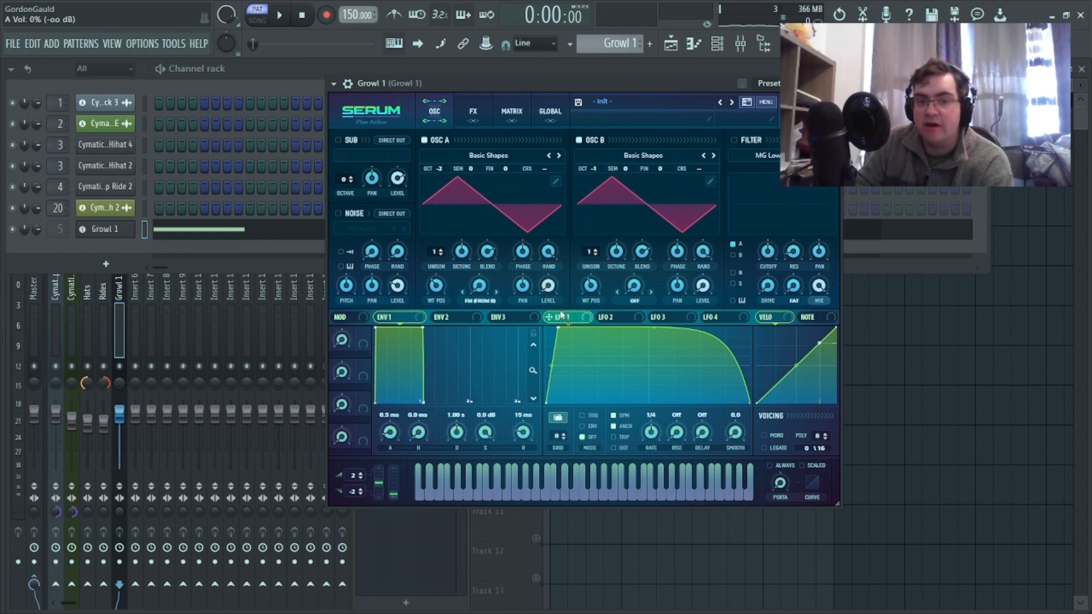
pyautogui.moveTo(547, 290); pyautogui.dragTo(548, 286)
pyautogui.click(586, 427)
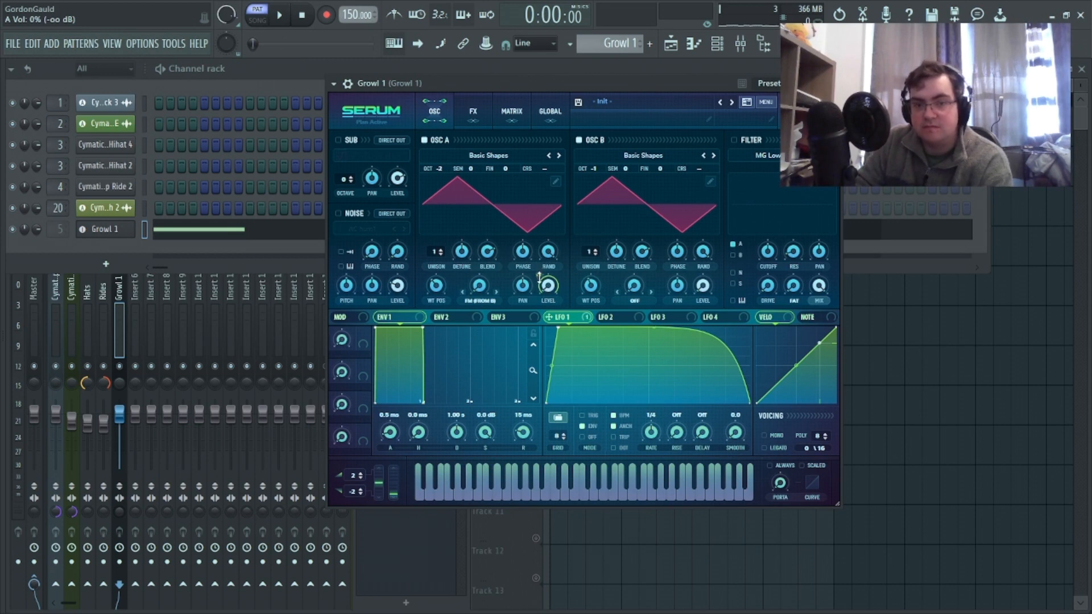
pyautogui.rightClick(539, 281)
pyautogui.click(534, 288)
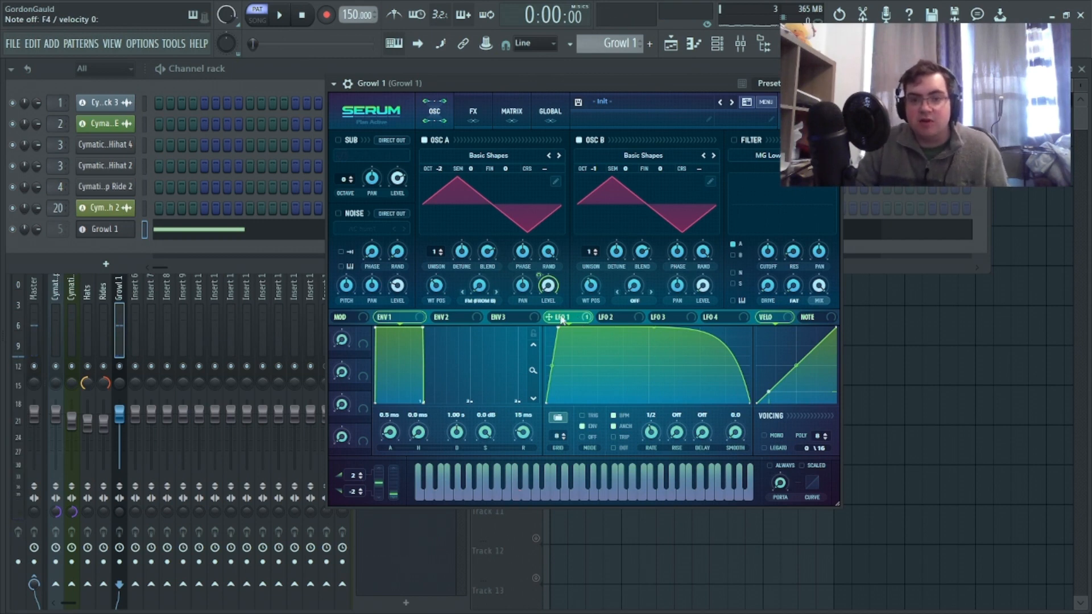
# Modulate oscillator A's FM warp with LFO 1 and reshape the LFO into a curved rise and a rounded fall
pyautogui.moveTo(472, 277); pyautogui.dragTo(470, 307)
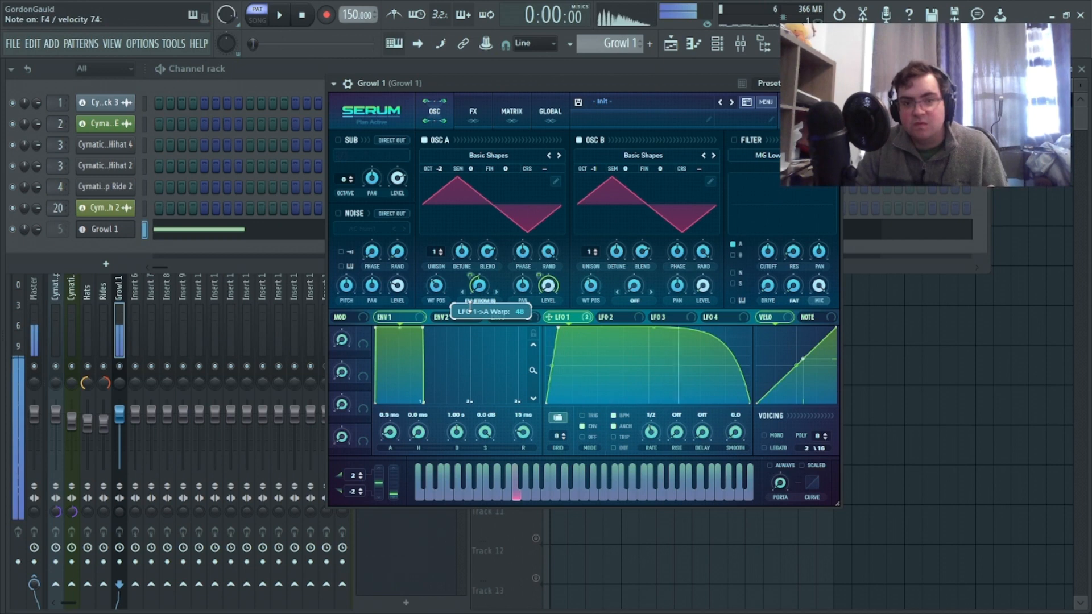
pyautogui.moveTo(555, 327); pyautogui.dragTo(620, 328)
pyautogui.moveTo(583, 365); pyautogui.dragTo(582, 352)
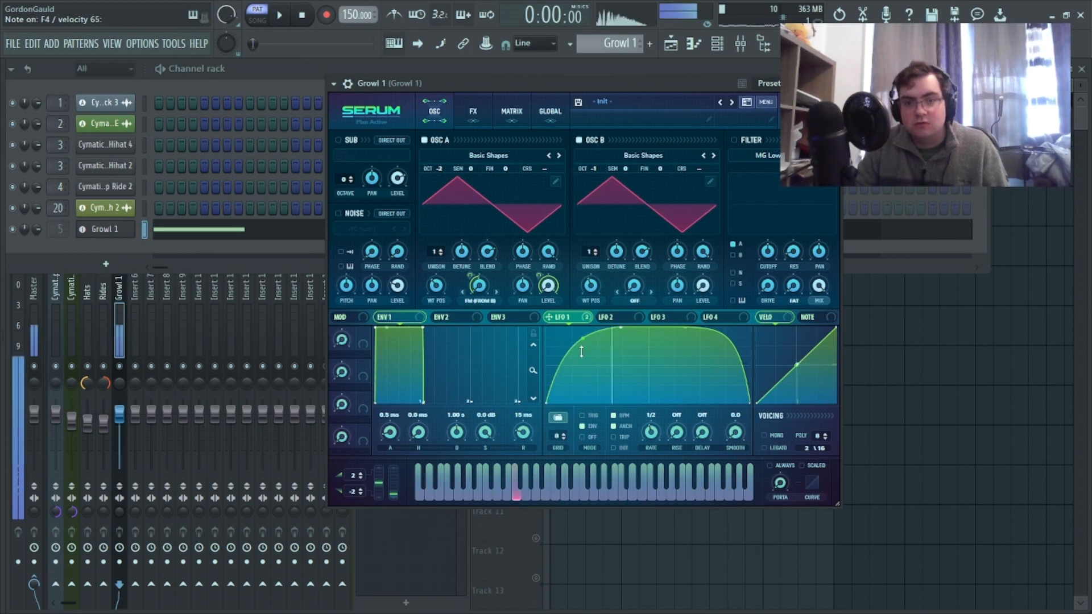
pyautogui.moveTo(688, 326); pyautogui.dragTo(687, 349)
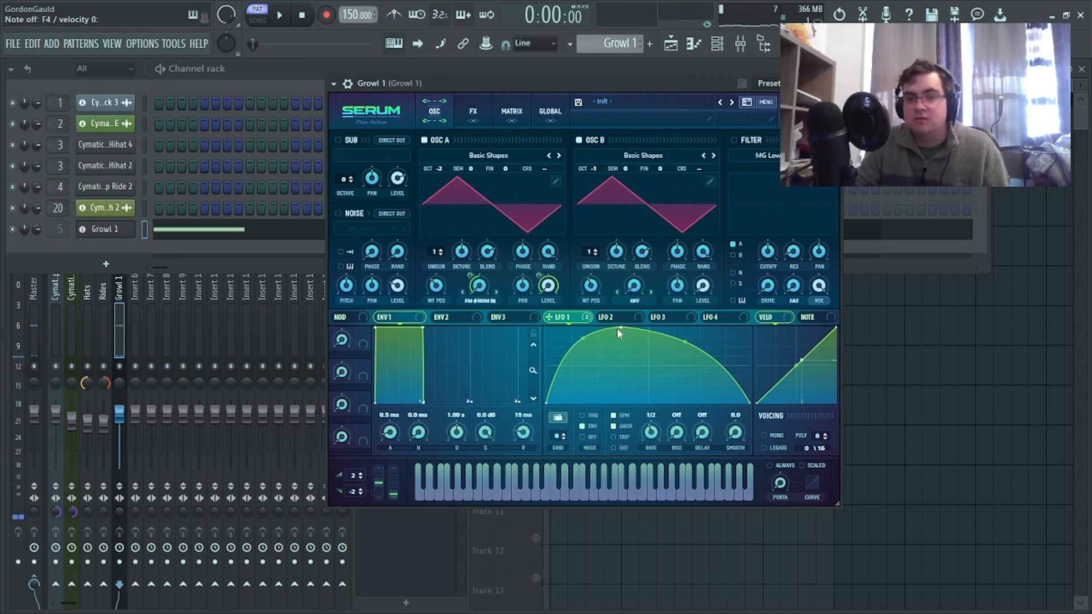
pyautogui.moveTo(620, 328); pyautogui.dragTo(584, 328)
pyautogui.moveTo(669, 342); pyautogui.dragTo(672, 331)
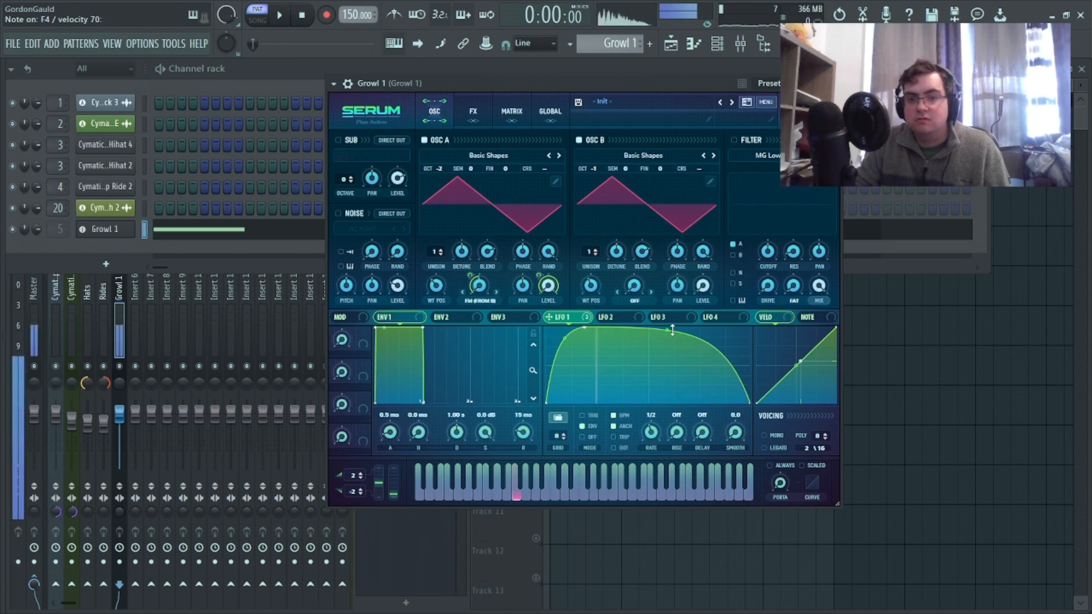
pyautogui.moveTo(477, 285)
pyautogui.mouseDown()
pyautogui.moveTo(472, 264)
pyautogui.moveTo(472, 274)
pyautogui.mouseUp()
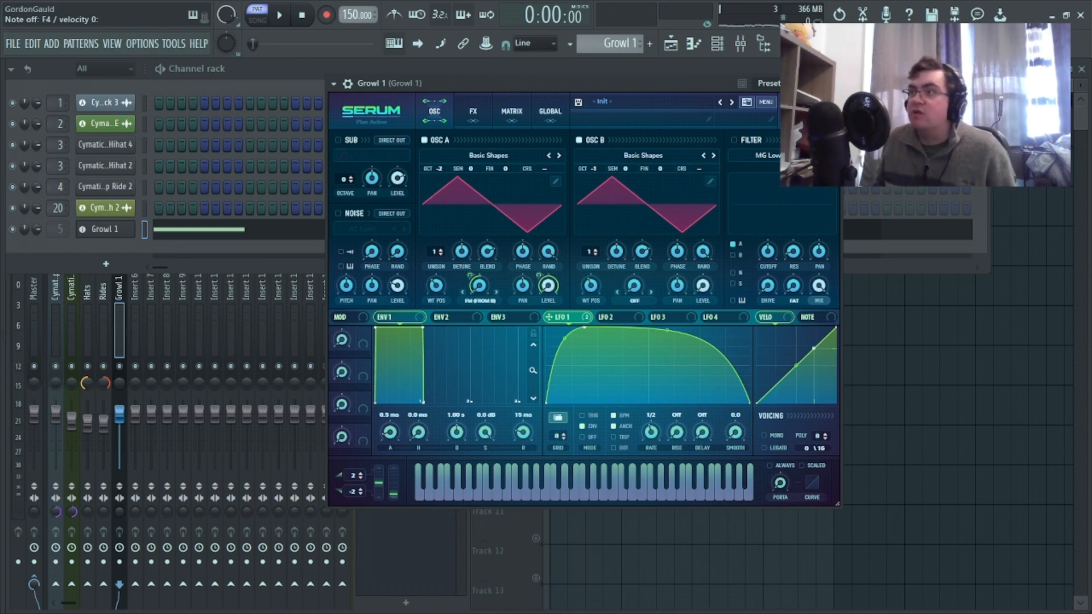
# Enable the filter and sweep the MG Low cutoff down to 92 Hz and back up to 301 Hz
pyautogui.click(734, 141)
pyautogui.click(774, 159)
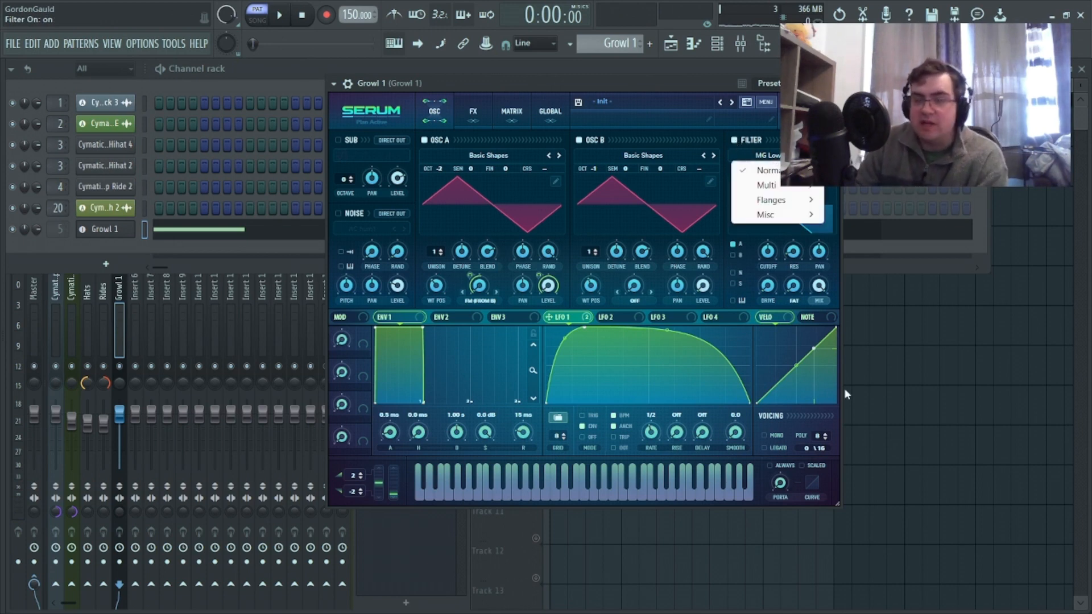
pyautogui.press('Escape')
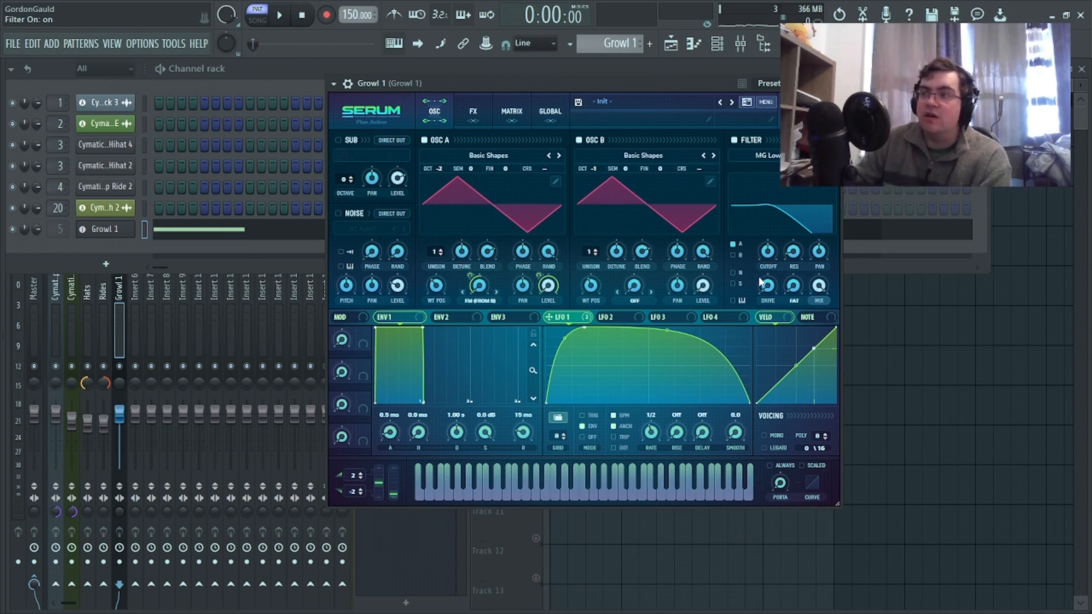
pyautogui.moveTo(770, 252); pyautogui.dragTo(772, 279)
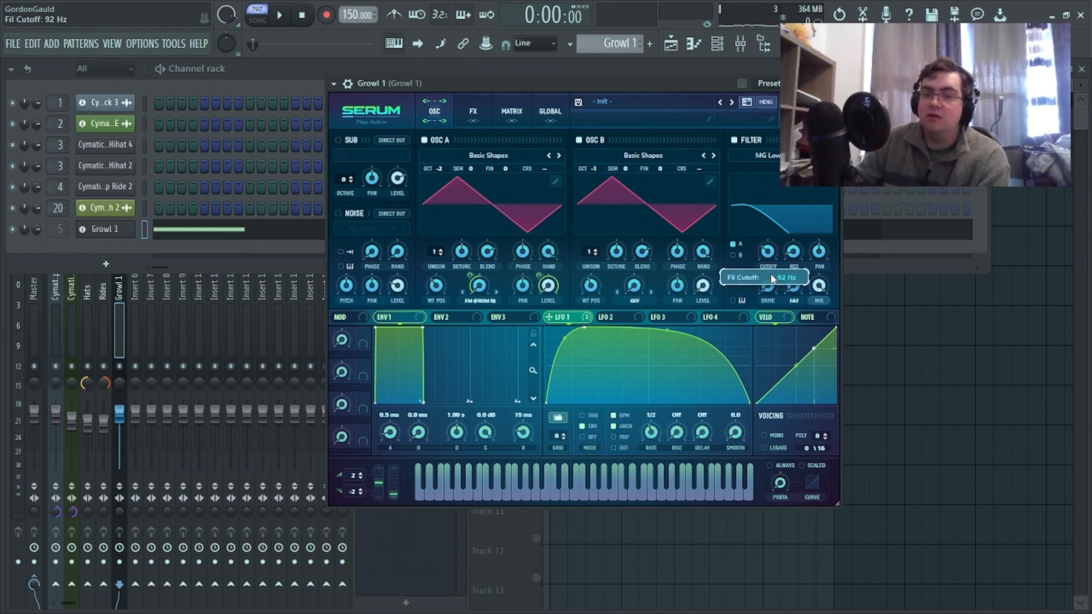
pyautogui.moveTo(772, 279); pyautogui.dragTo(767, 190)
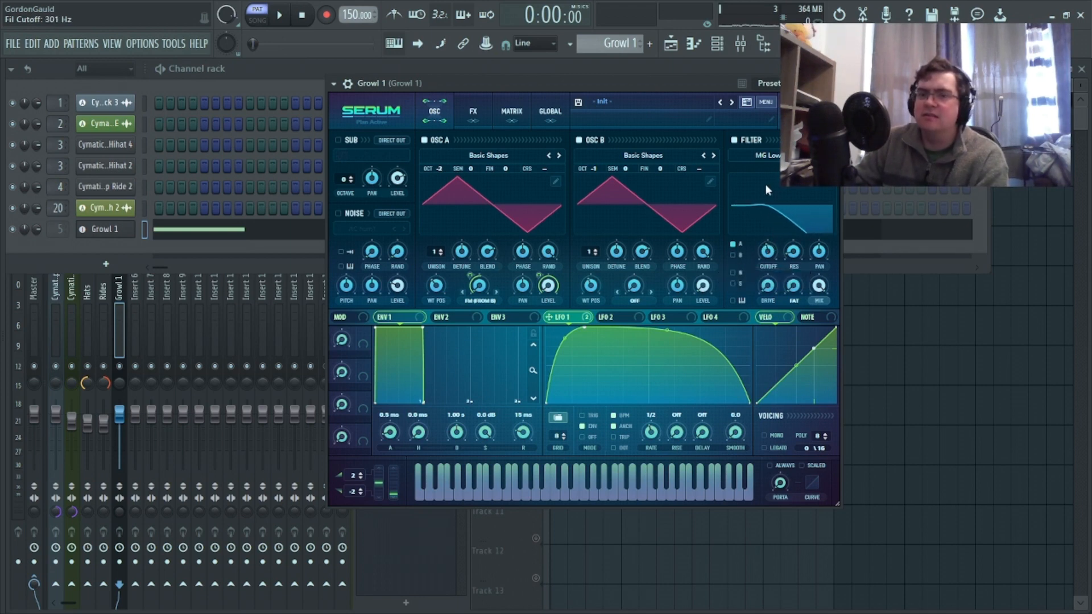
# Switch the filter to the HP 12 multi type and raise its cutoff to 17949 Hz
pyautogui.click(760, 154)
pyautogui.moveTo(768, 186)
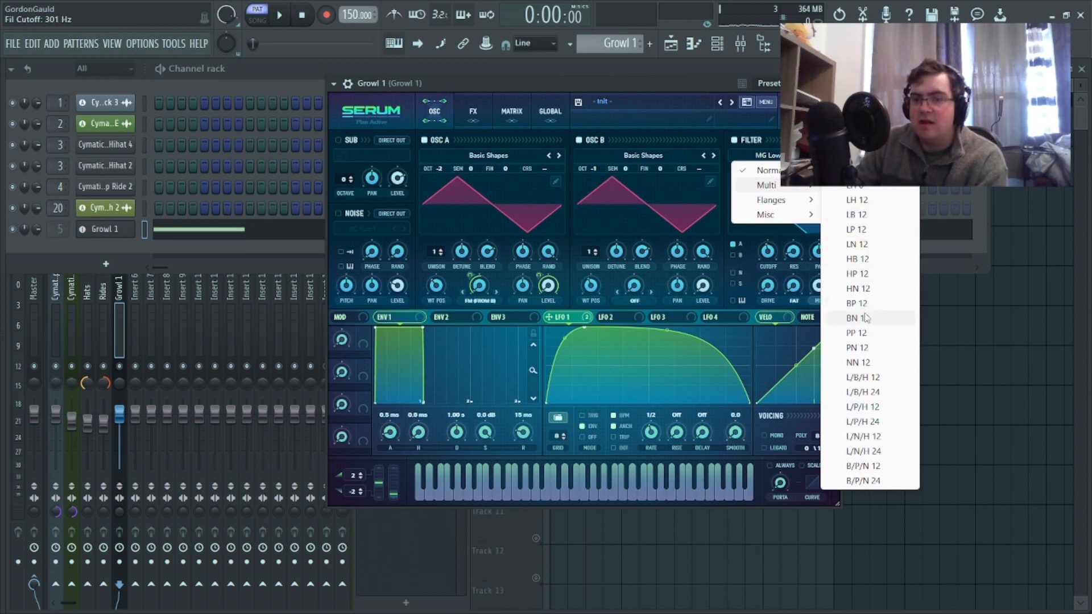
pyautogui.click(862, 273)
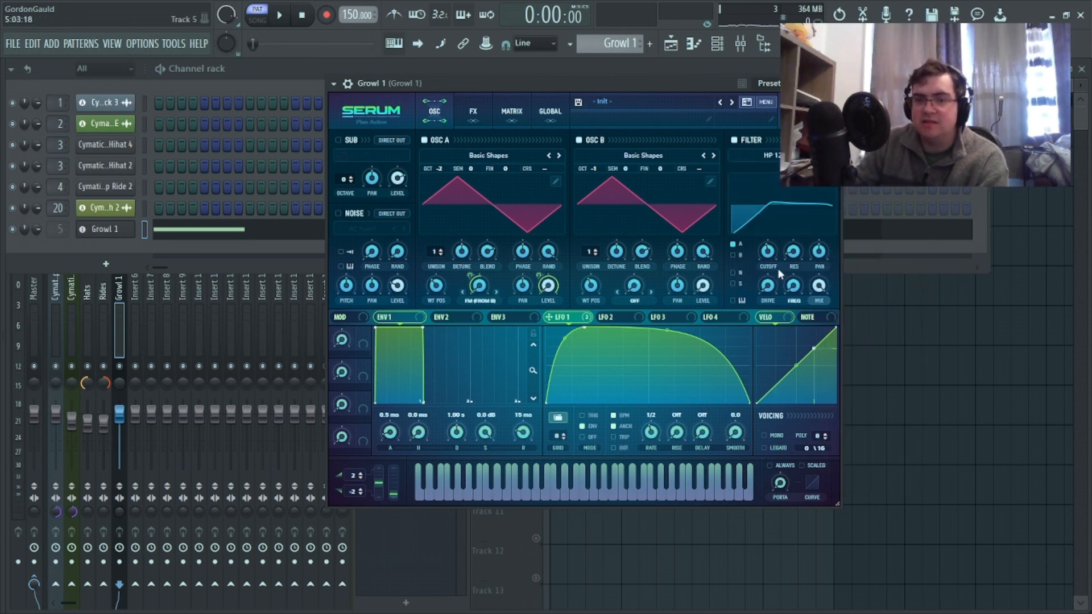
pyautogui.moveTo(769, 262); pyautogui.dragTo(764, 186)
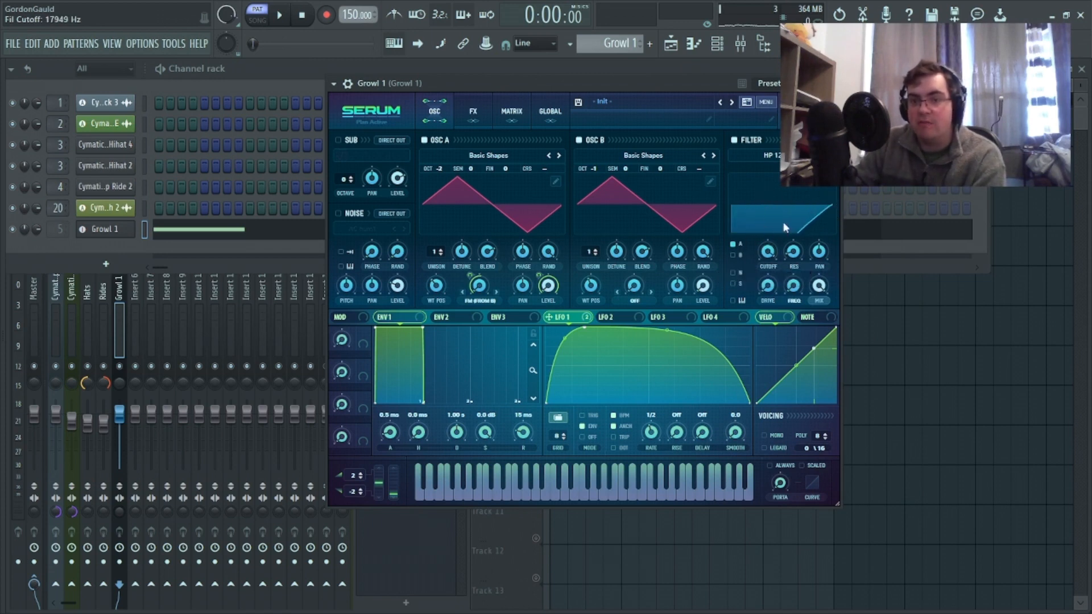
# Modulate the filter cutoff with LFO 1 at an amount of about -70 while playing test notes
pyautogui.moveTo(769, 256)
pyautogui.mouseDown()
pyautogui.moveTo(767, 234)
pyautogui.moveTo(750, 278)
pyautogui.moveTo(750, 264)
pyautogui.mouseUp()
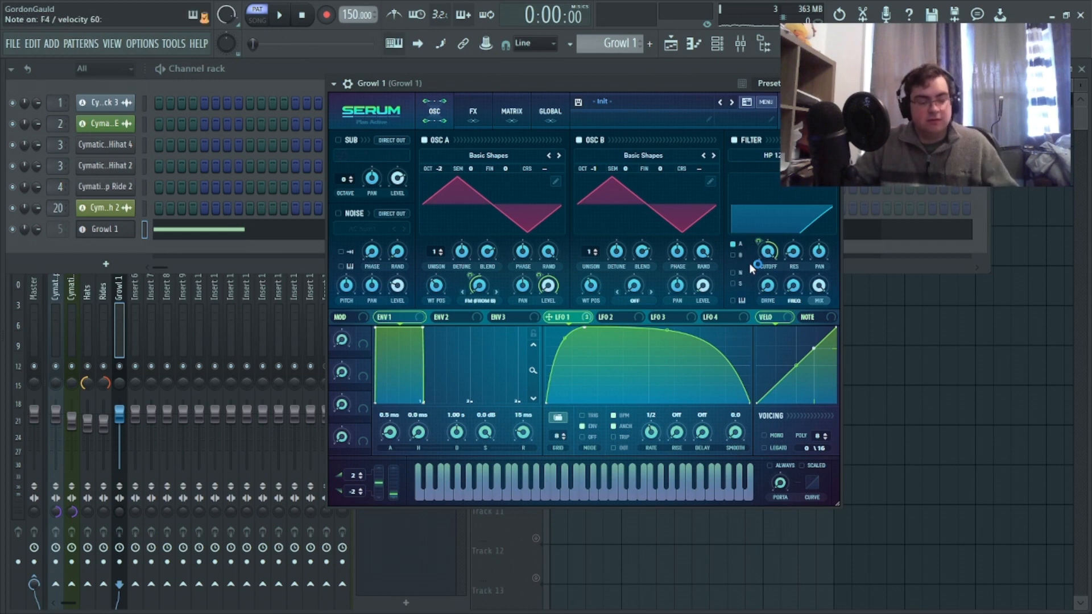
pyautogui.moveTo(758, 246)
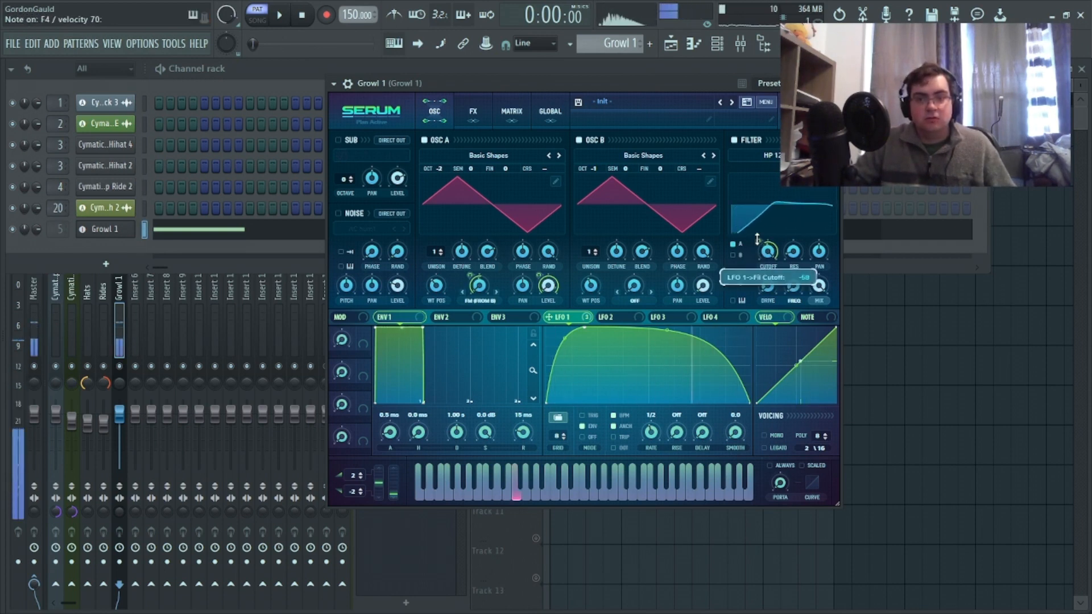
pyautogui.moveTo(757, 246)
pyautogui.mouseDown()
pyautogui.moveTo(750, 224)
pyautogui.moveTo(746, 234)
pyautogui.mouseUp()
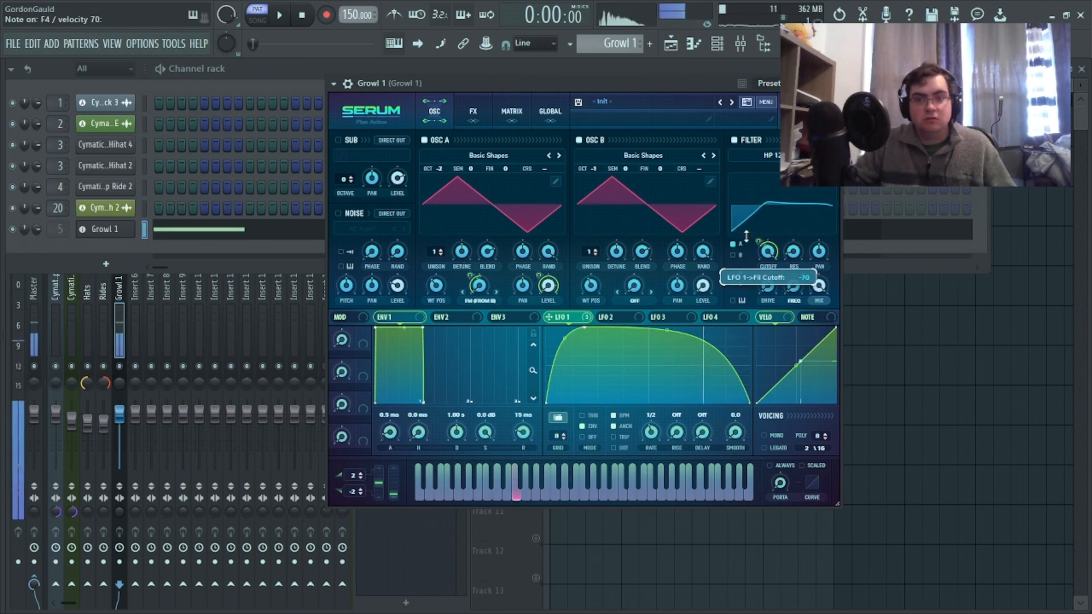
# Change the filter to LP 12 with its cutoff fully lowered and set LFO 1's cutoff modulation to 82
pyautogui.click(754, 155)
pyautogui.moveTo(791, 185)
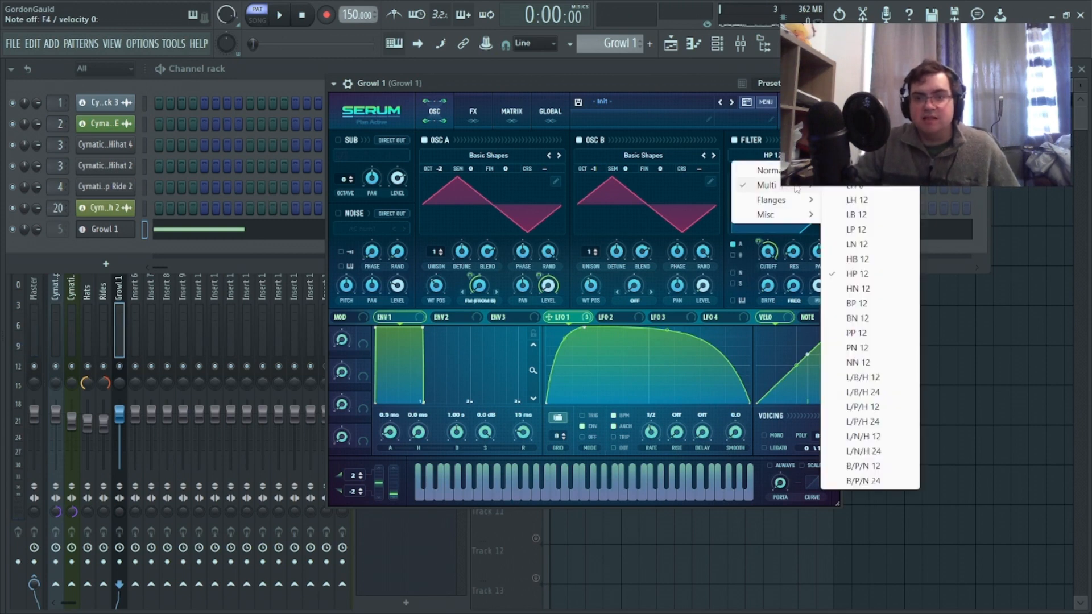
pyautogui.click(860, 229)
pyautogui.moveTo(772, 252); pyautogui.dragTo(727, 364)
pyautogui.moveTo(758, 241); pyautogui.dragTo(763, 146)
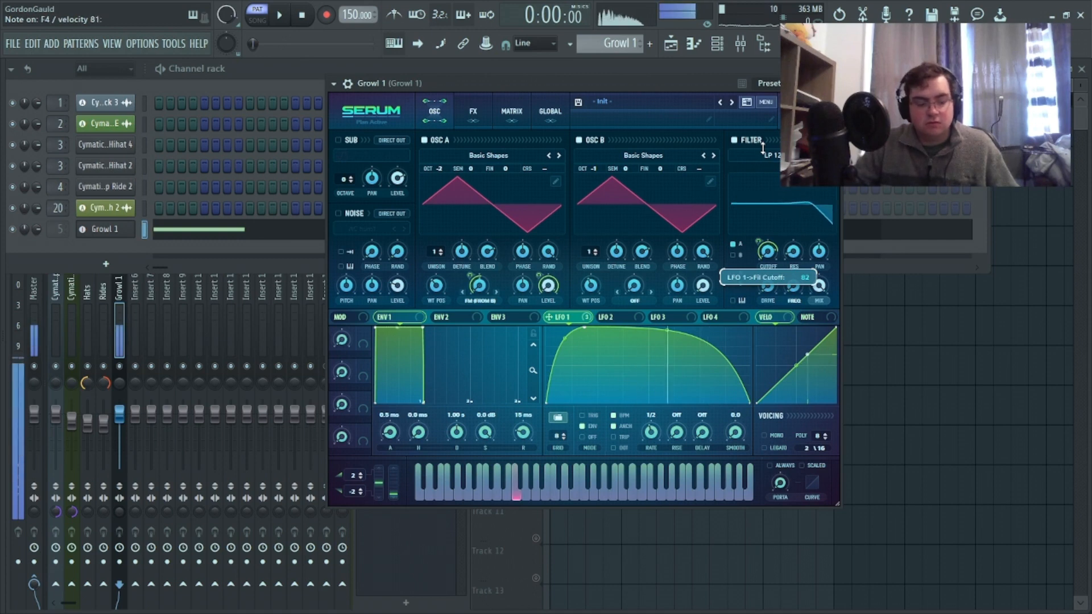
pyautogui.moveTo(763, 147); pyautogui.dragTo(763, 147)
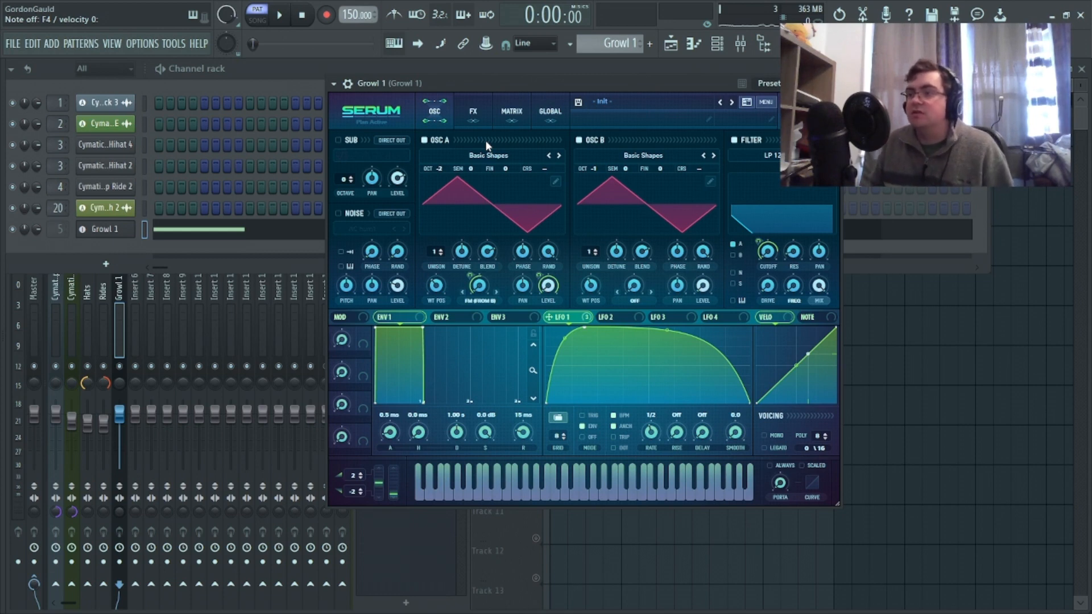
# Look over the growl's effects rack and its oscillator and filter settings, ending on the effects rack
pyautogui.click(473, 112)
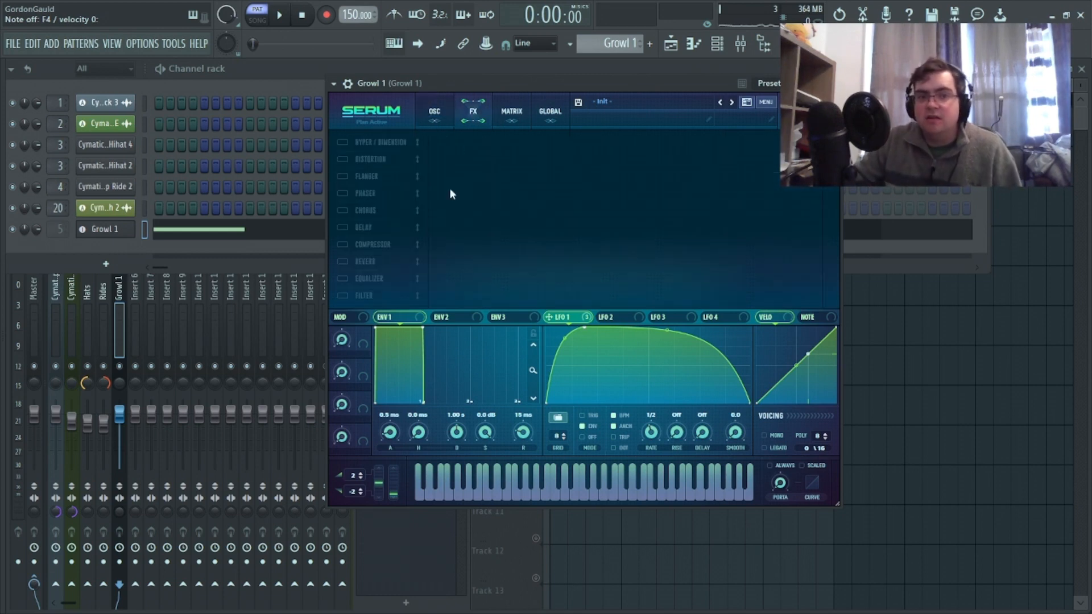
pyautogui.click(429, 121)
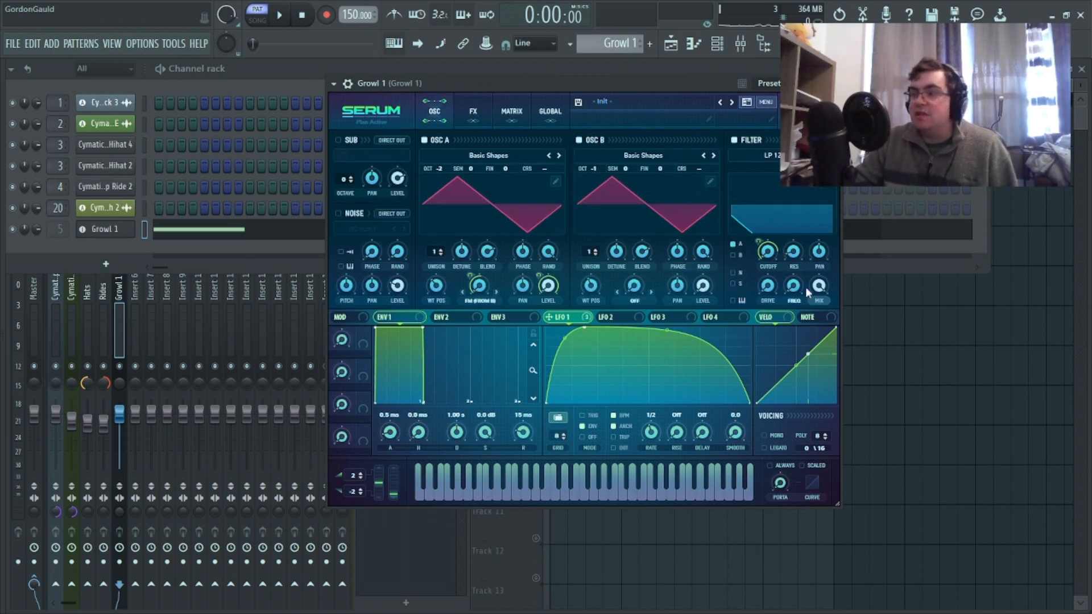
pyautogui.moveTo(806, 291)
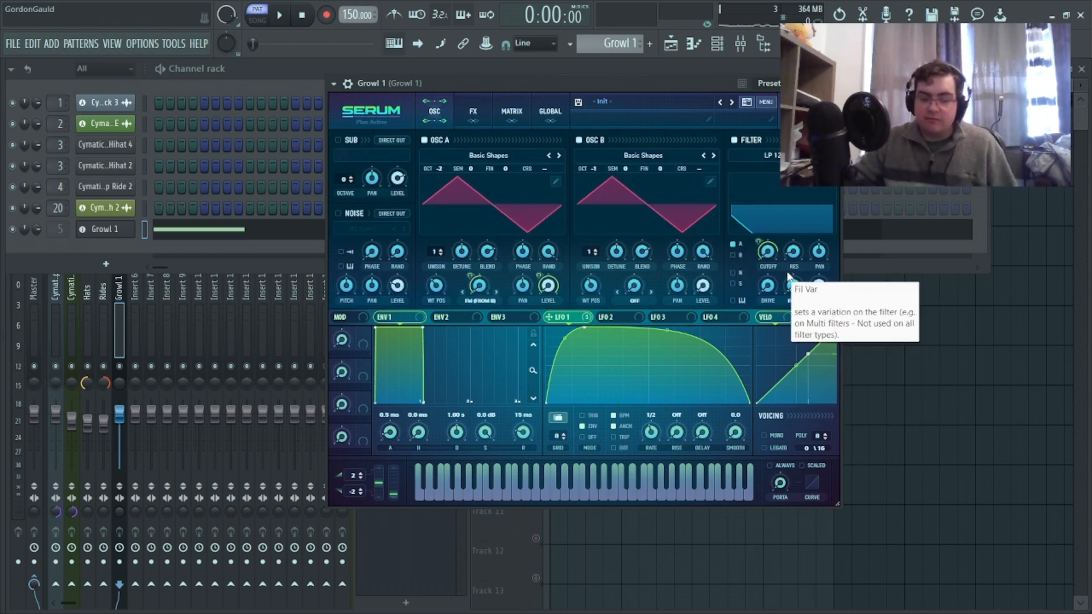
pyautogui.click(472, 100)
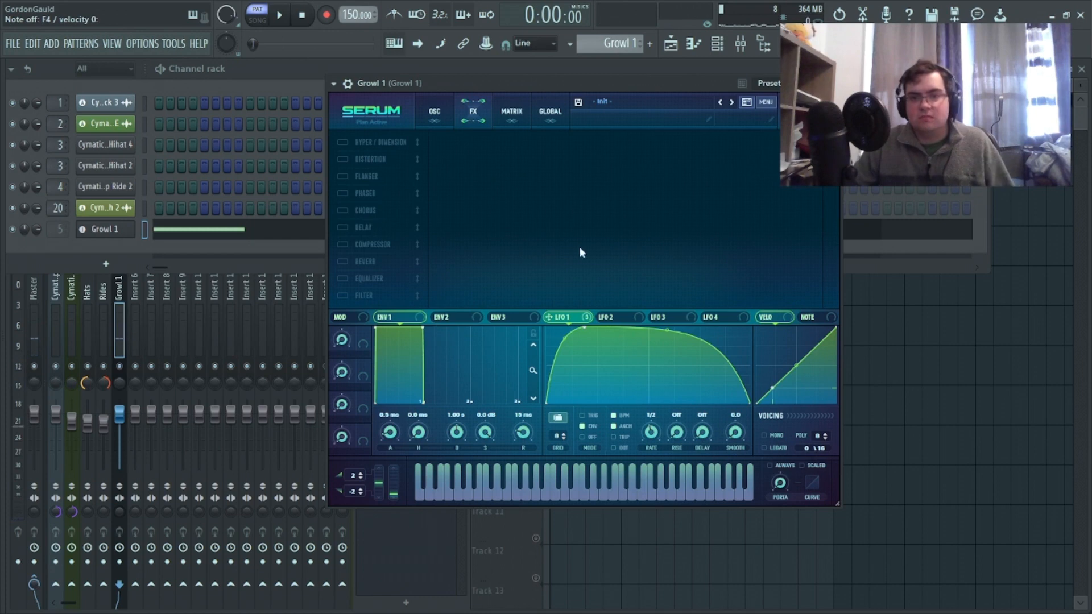
# Place the Growl 1 pattern at bar 1 of the fourth playlist track with all tracks unmuted, and play it in song mode
pyautogui.click(921, 314)
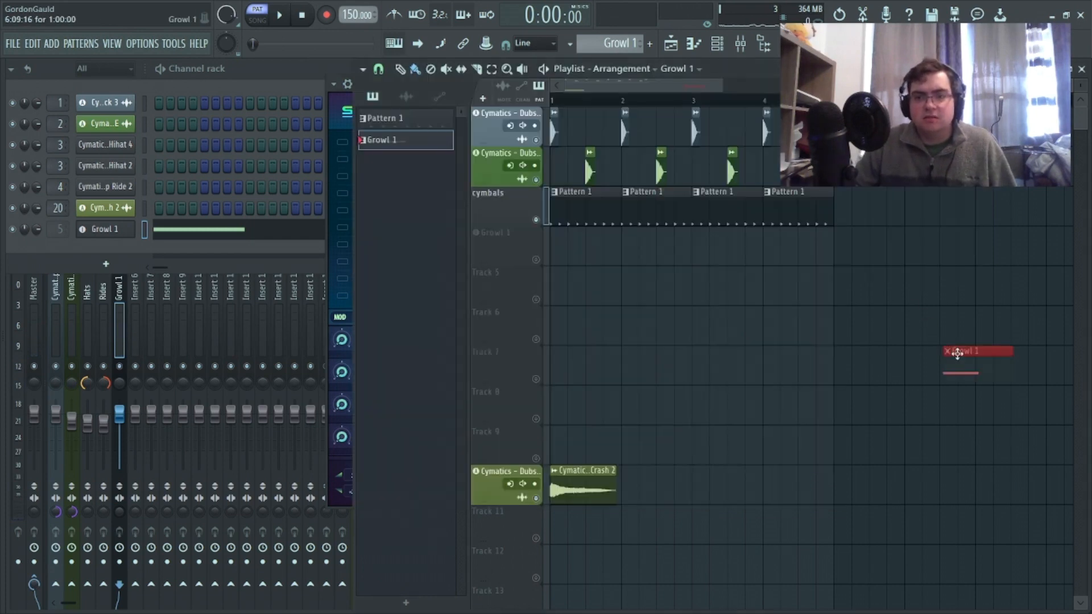
pyautogui.moveTo(823, 306); pyautogui.dragTo(572, 234)
pyautogui.rightClick(536, 219)
pyautogui.rightClick(536, 219)
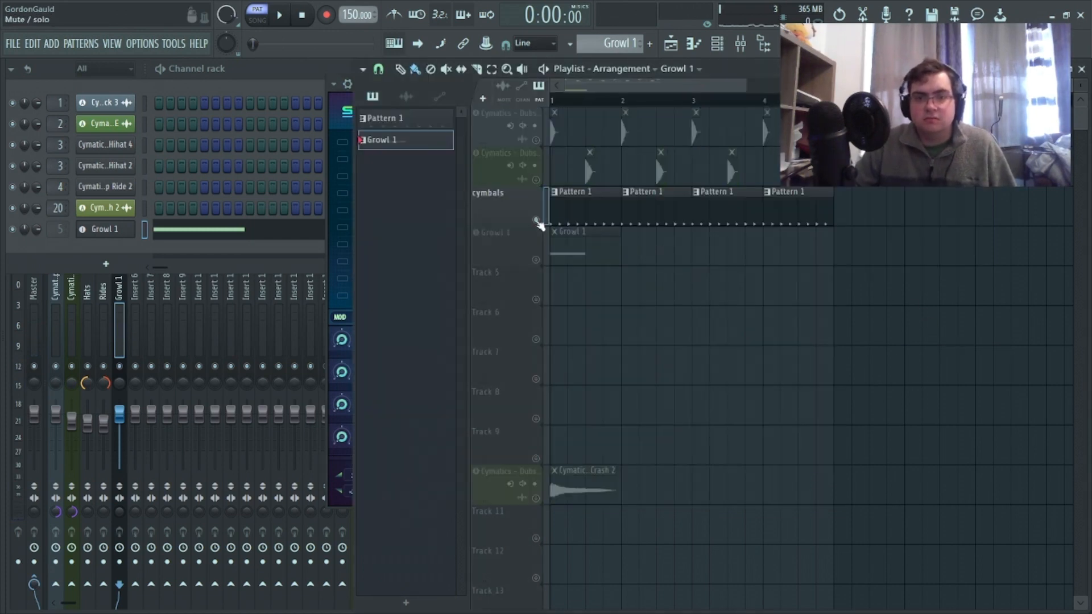
pyautogui.rightClick(536, 219)
pyautogui.click(257, 20)
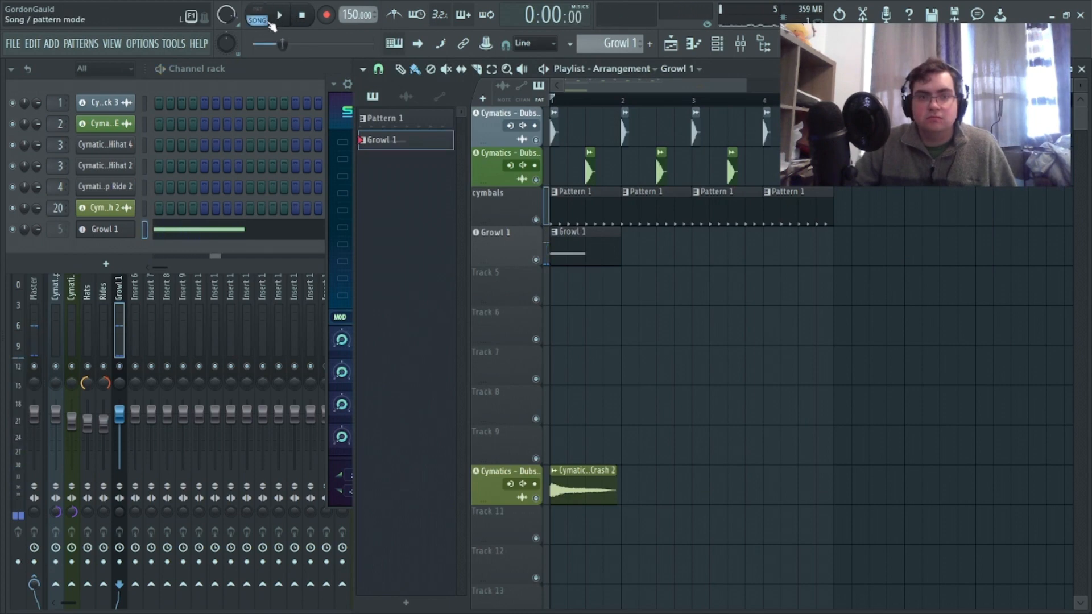
pyautogui.click(282, 20)
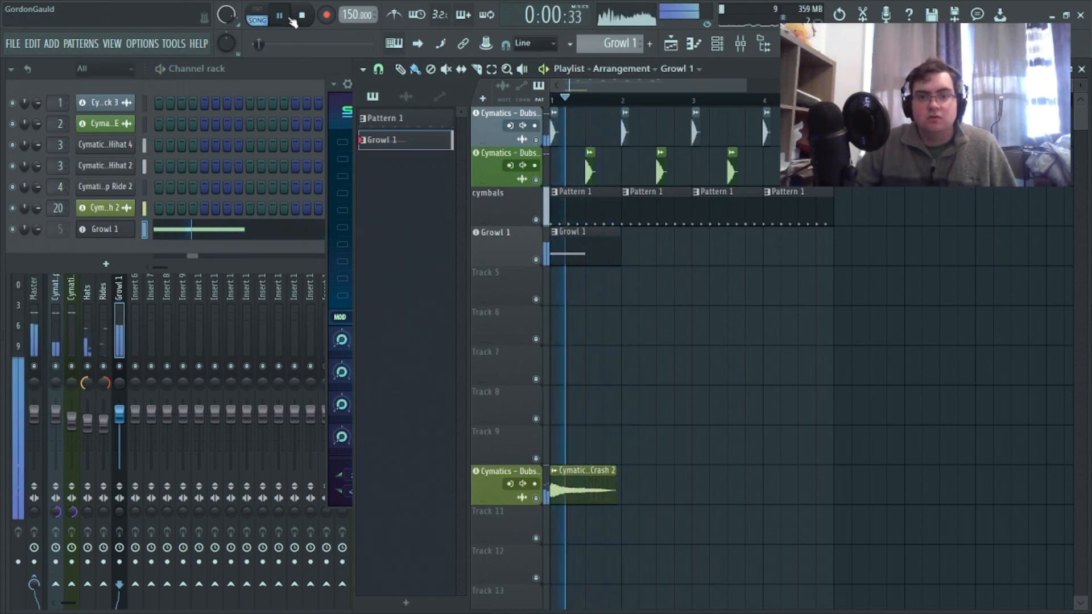
pyautogui.click(299, 17)
# Fill the second half of bar 1 in the Growl 1 pattern with two 2-step F4 notes and one 4-step F4 note
pyautogui.click(263, 70)
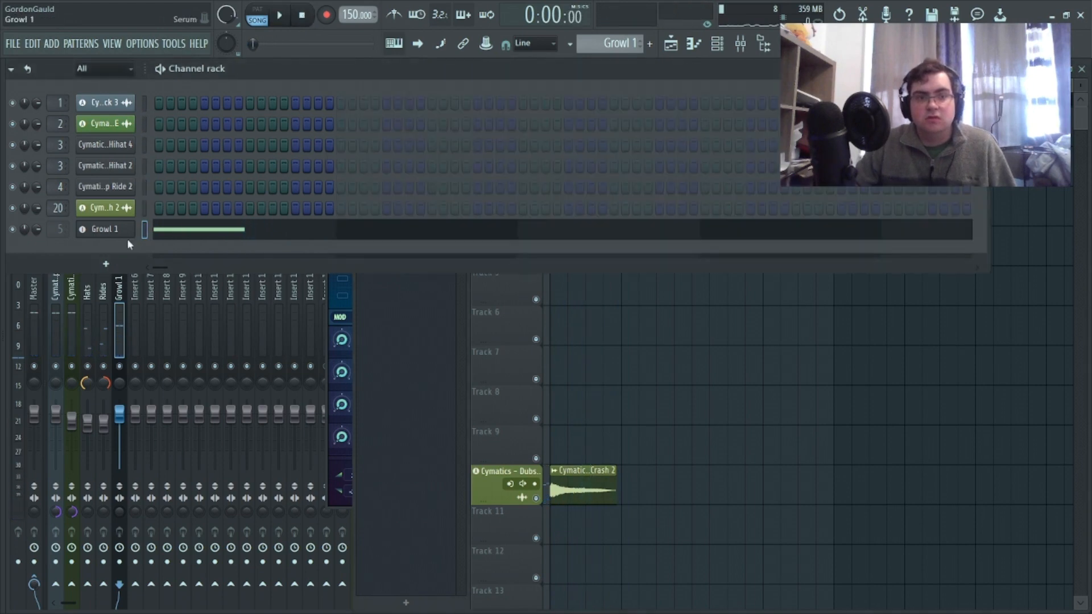
pyautogui.rightClick(128, 229)
pyautogui.click(171, 228)
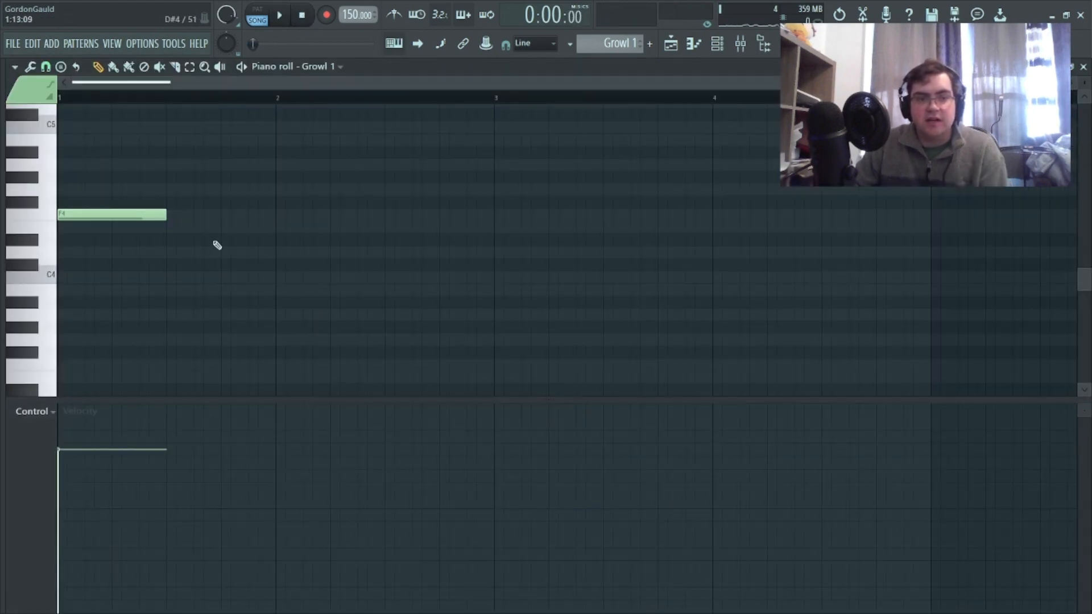
pyautogui.click(181, 218)
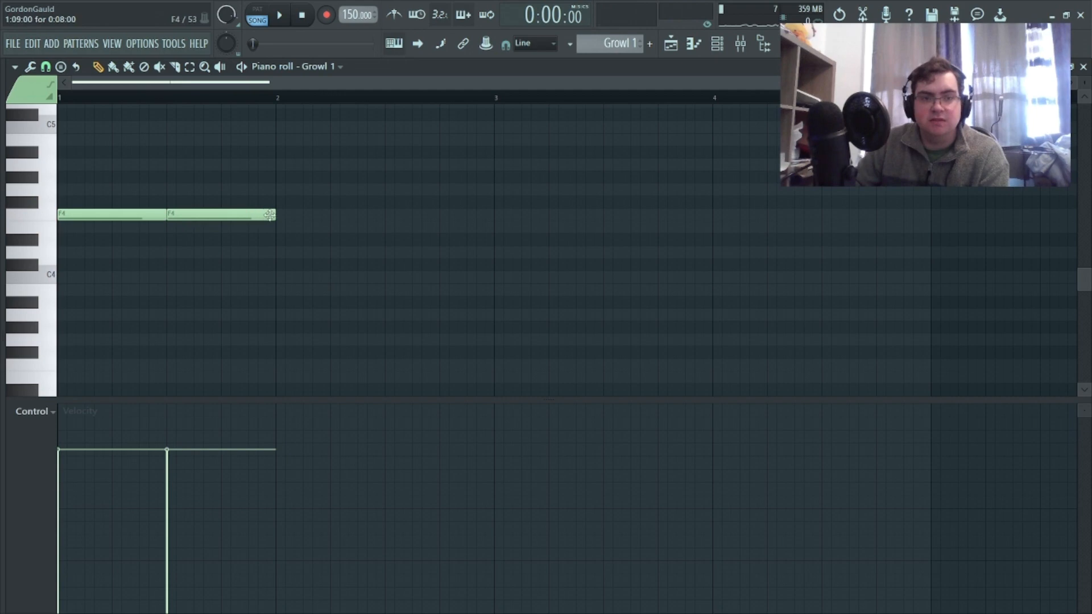
pyautogui.moveTo(273, 215)
pyautogui.mouseDown()
pyautogui.moveTo(196, 216)
pyautogui.moveTo(265, 218)
pyautogui.mouseUp()
pyautogui.click(202, 217)
pyautogui.click(227, 216)
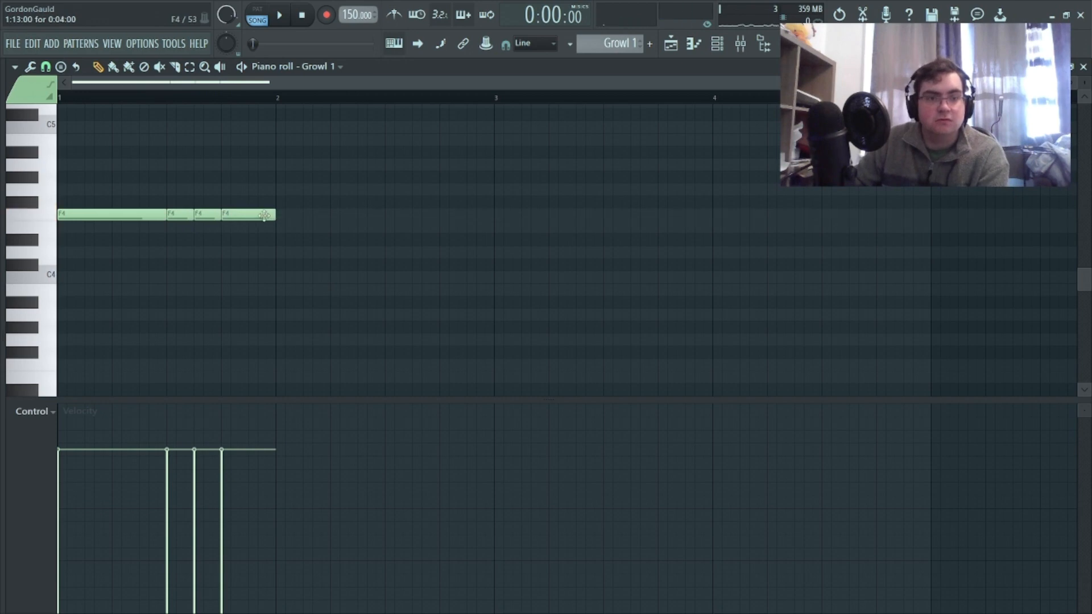
# Fill bar 2 of the Growl 1 pattern with four 2-step and two 4-step F4 notes, and play the song
pyautogui.click(285, 216)
pyautogui.click(312, 216)
pyautogui.click(339, 216)
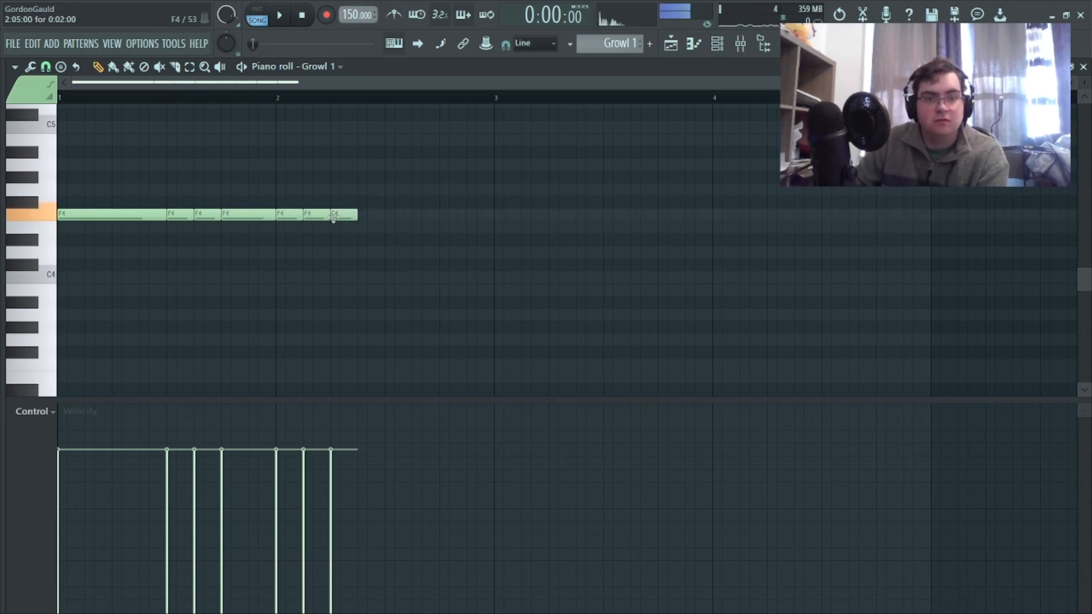
pyautogui.click(367, 217)
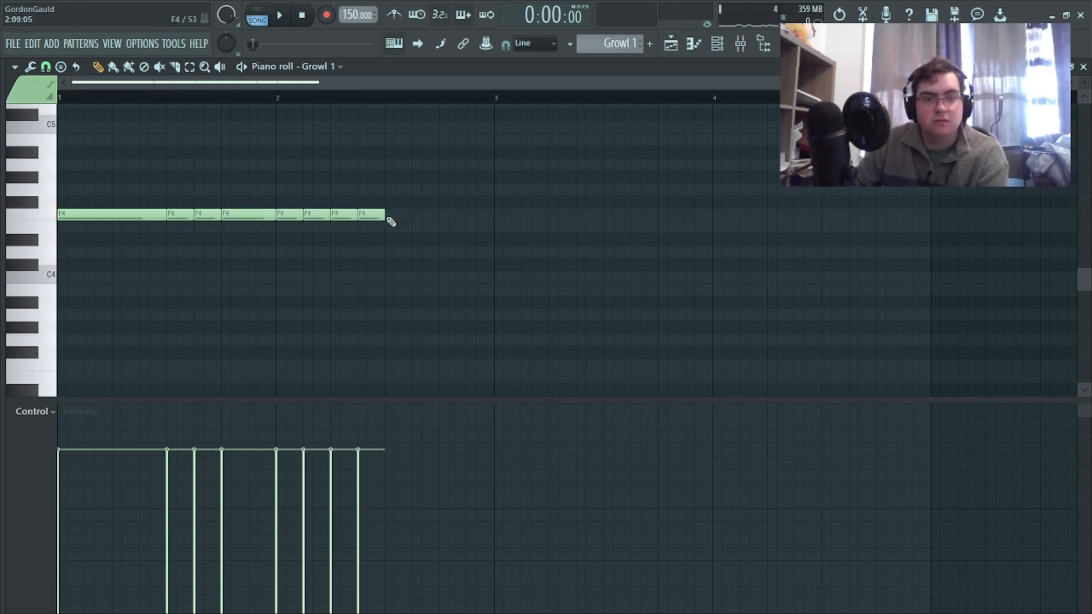
pyautogui.click(388, 217)
pyautogui.click(447, 215)
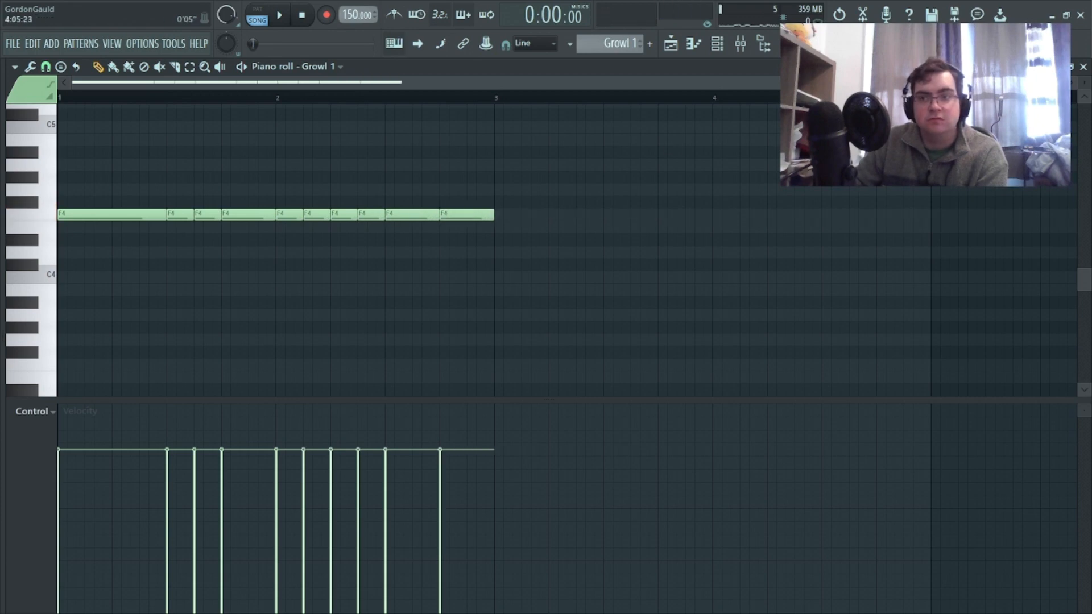
pyautogui.click(1084, 68)
pyautogui.press('F5')
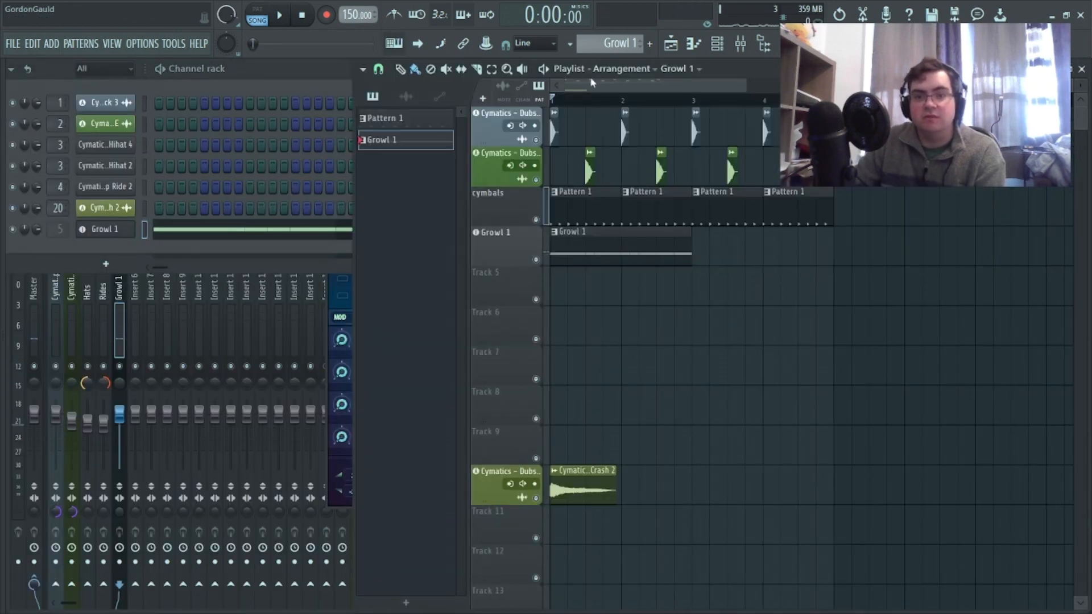
pyautogui.click(280, 16)
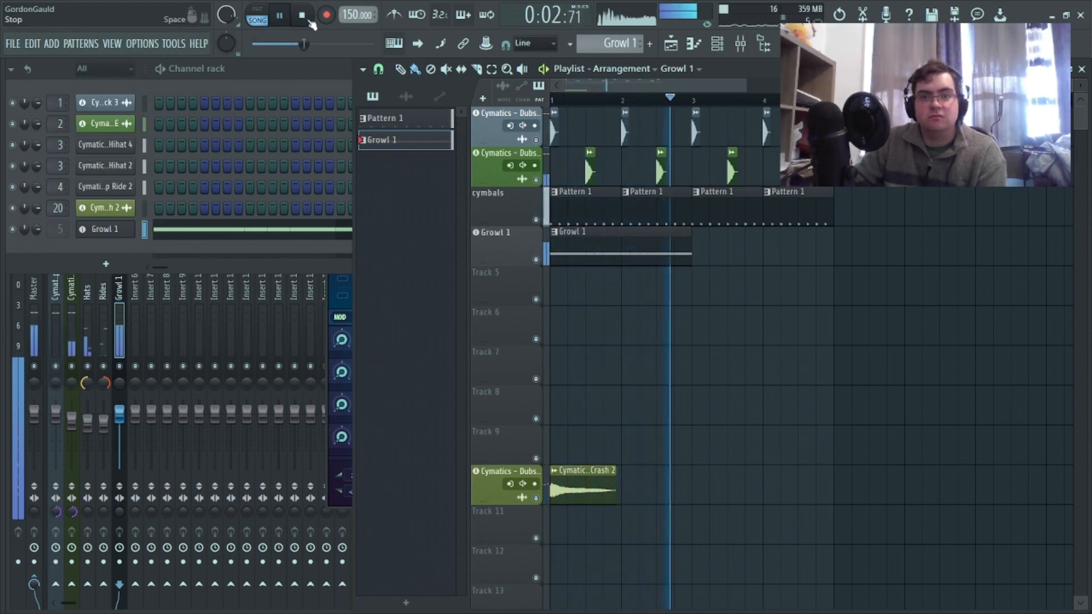
pyautogui.press('space')
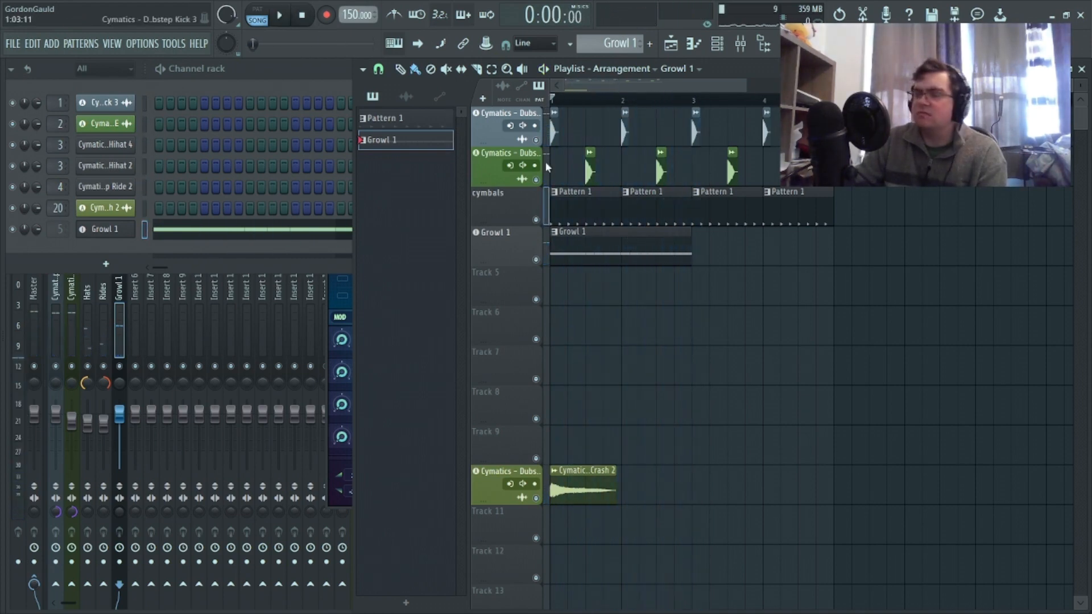
# Route the Growl 1 mixer track only to the Sidechain Comp track and play the song to check the ducking
pyautogui.press('F9')
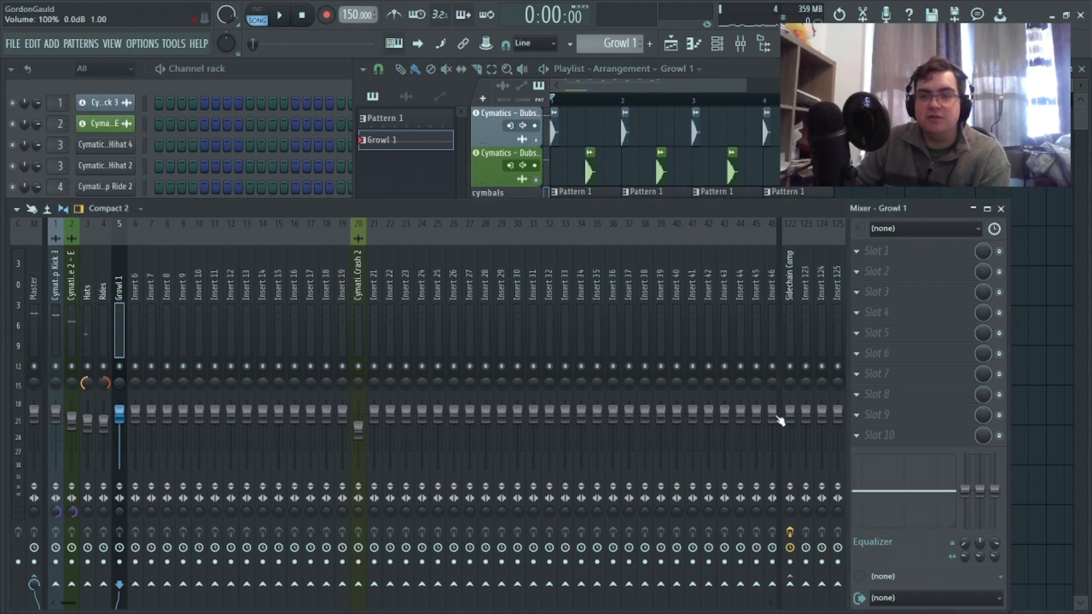
pyautogui.rightClick(790, 584)
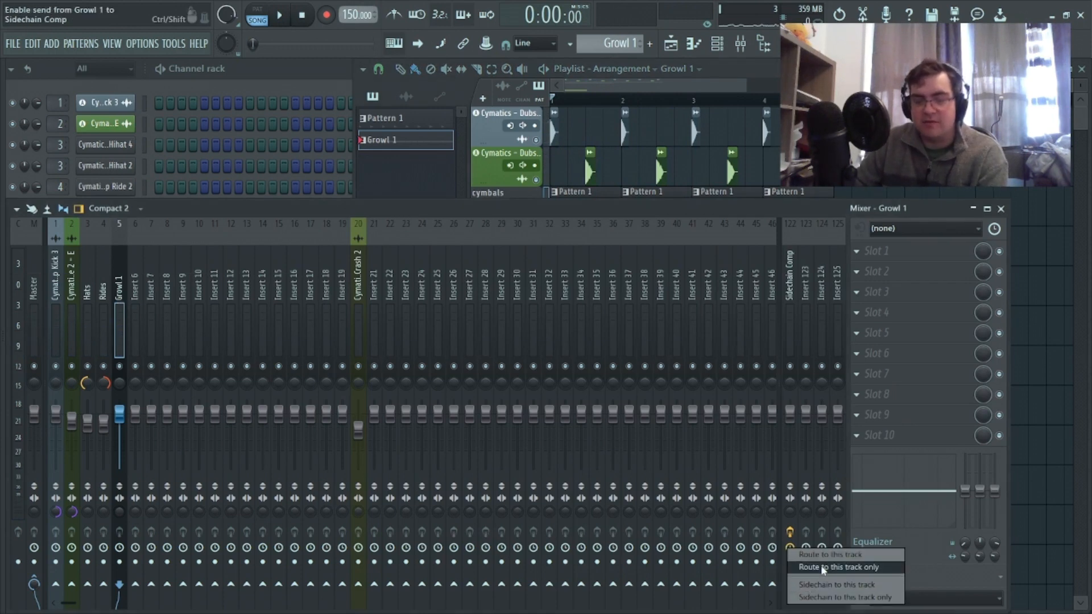
pyautogui.click(824, 567)
pyautogui.click(286, 16)
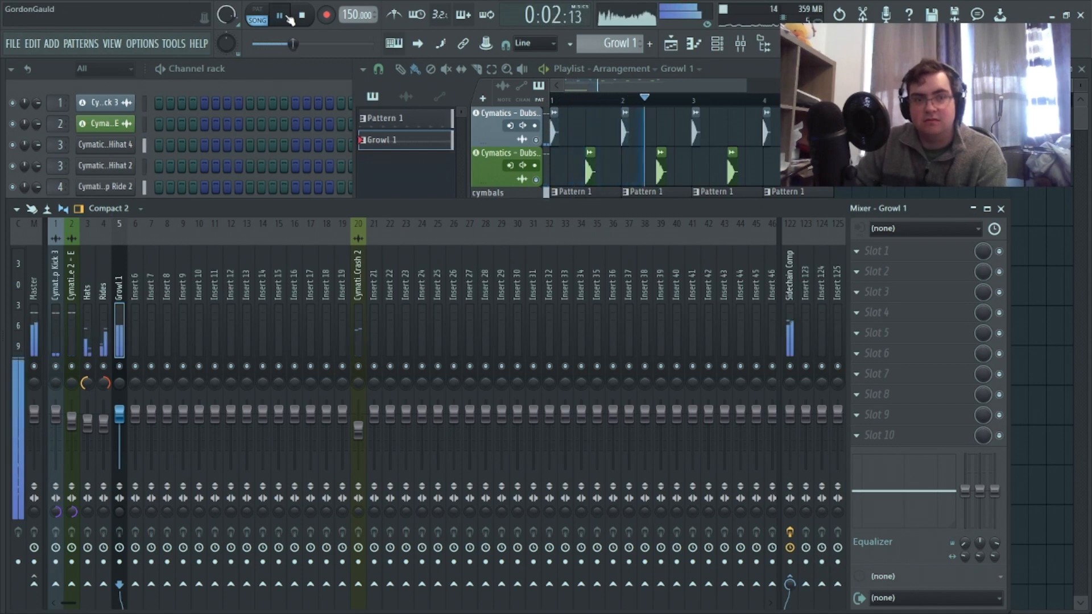
pyautogui.click(302, 16)
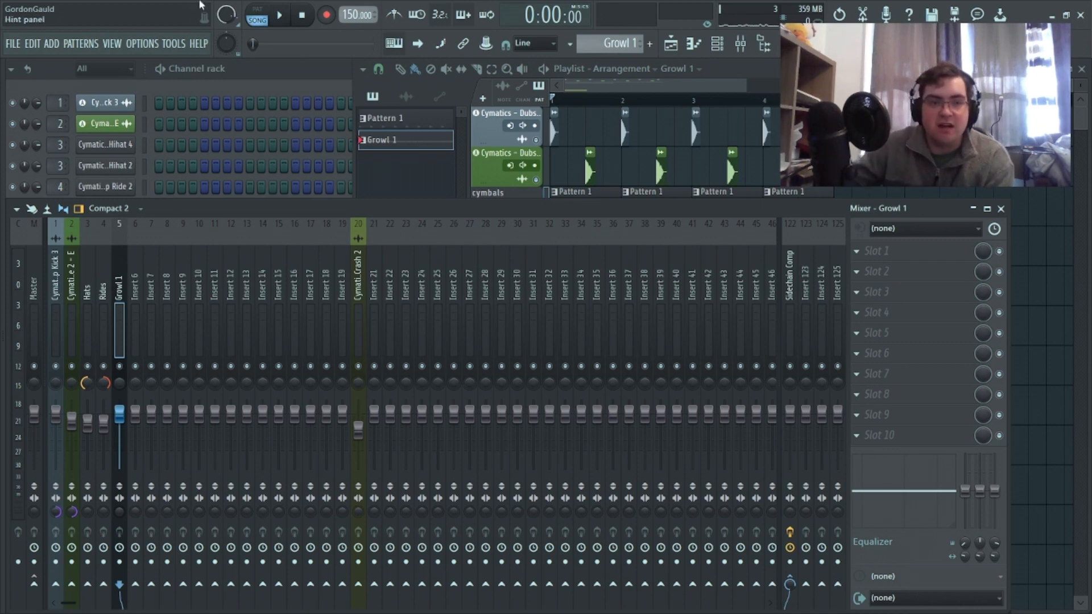
pyautogui.click(281, 16)
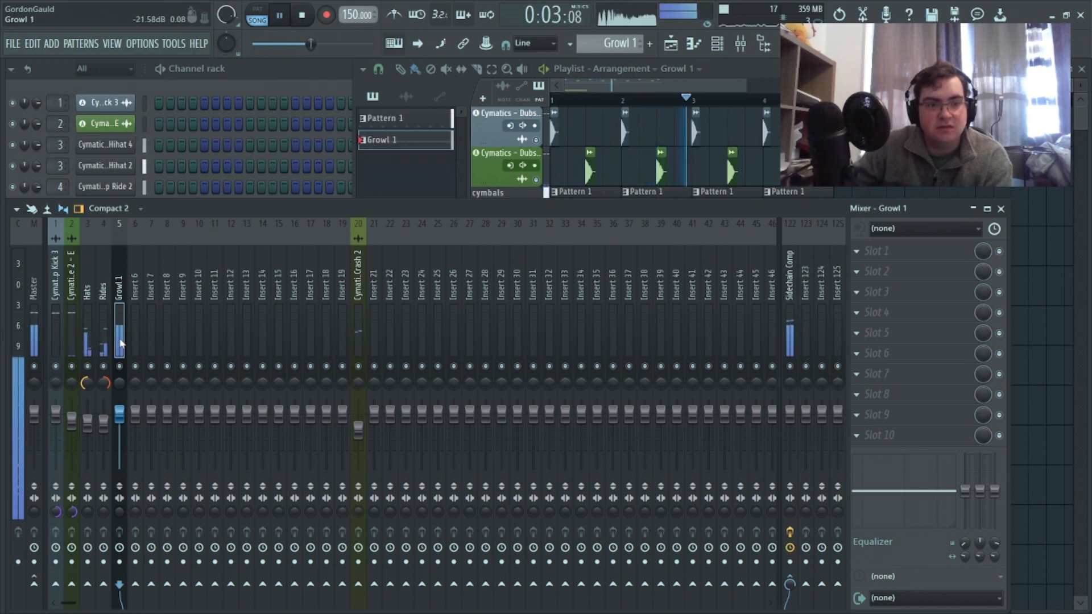
pyautogui.click(303, 17)
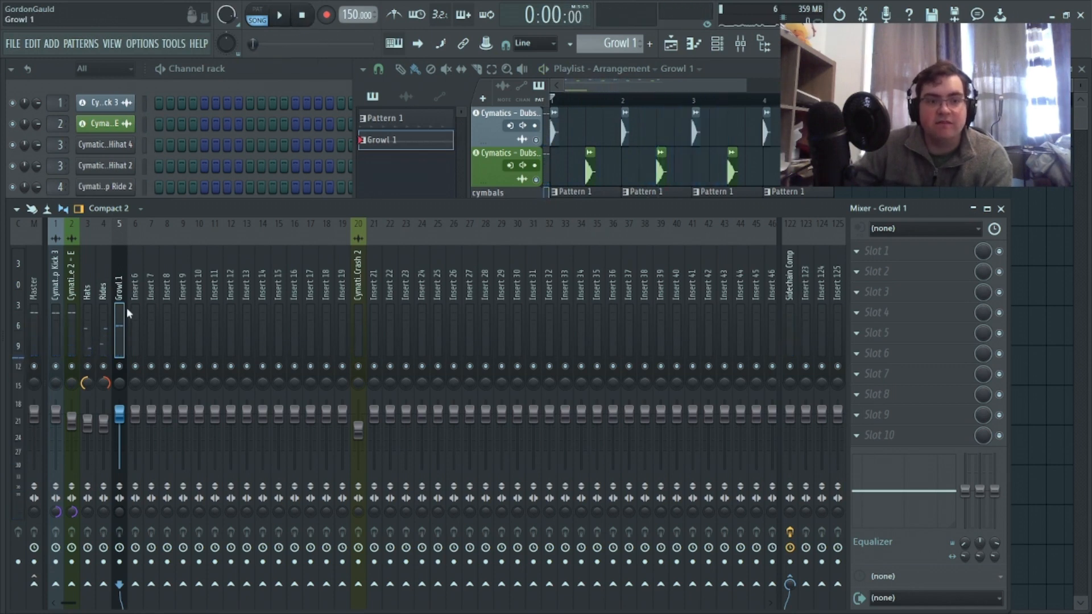
# Load OTT in slot 1 of the Growl 1 mixer track, set its Depth to 50%, and audition the growl in the song
pyautogui.click(869, 254)
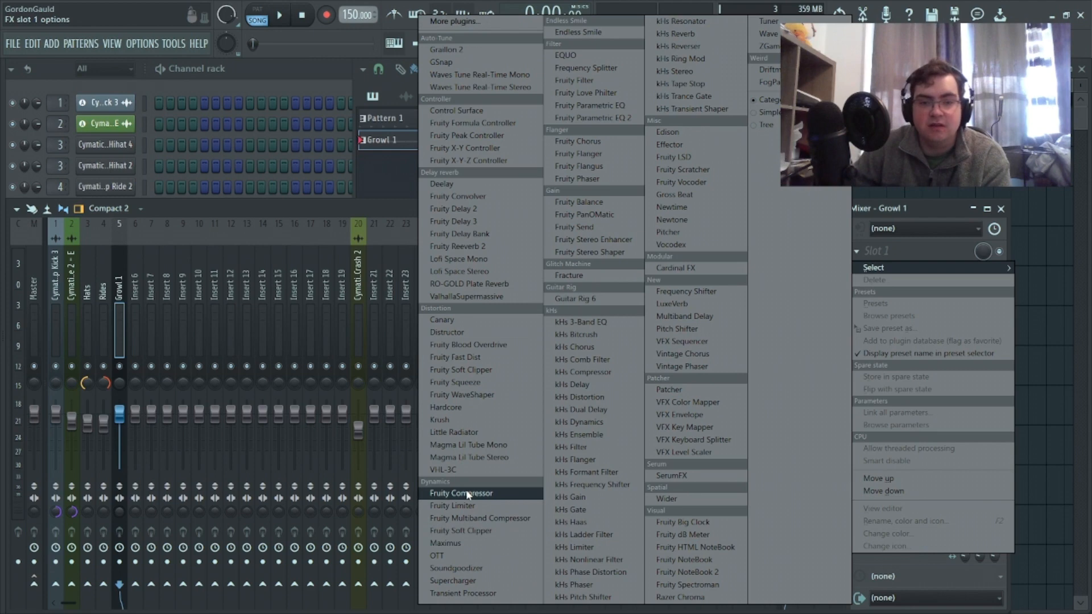
pyautogui.click(455, 556)
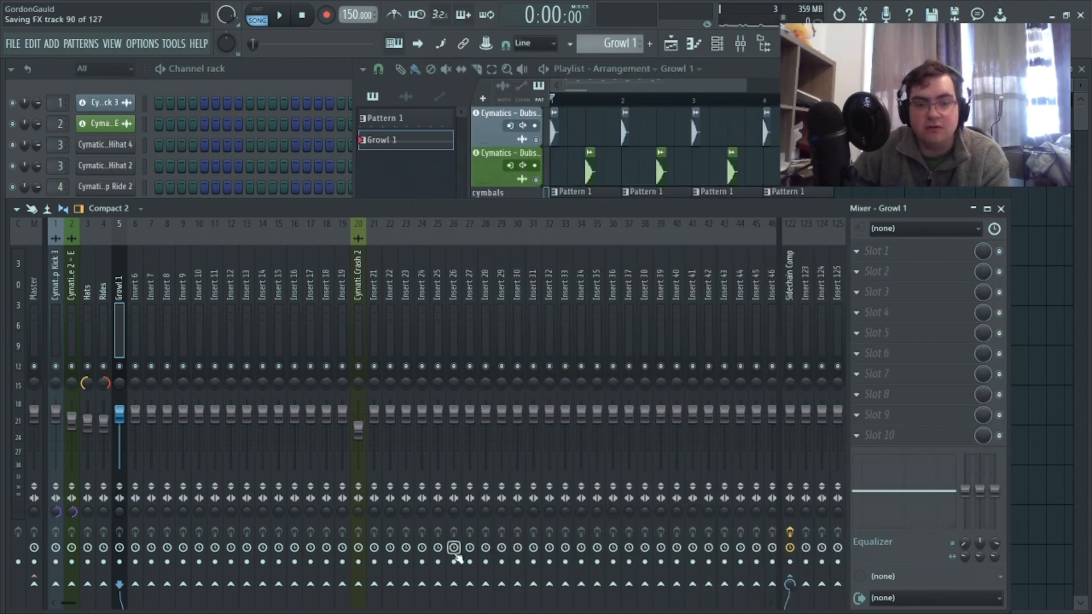
pyautogui.moveTo(188, 229); pyautogui.dragTo(245, 140)
pyautogui.click(278, 15)
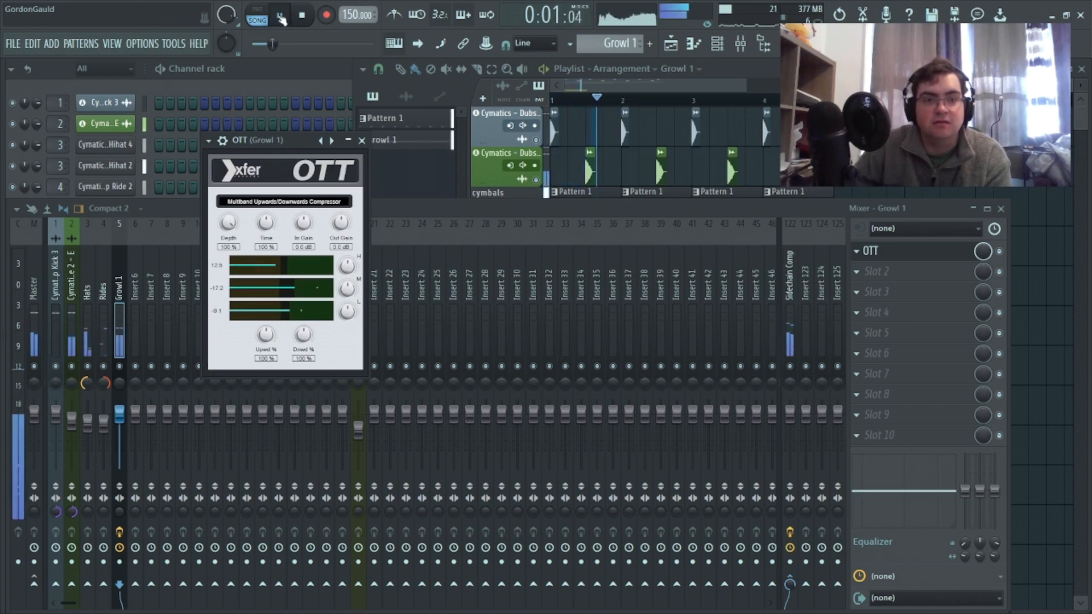
pyautogui.click(302, 17)
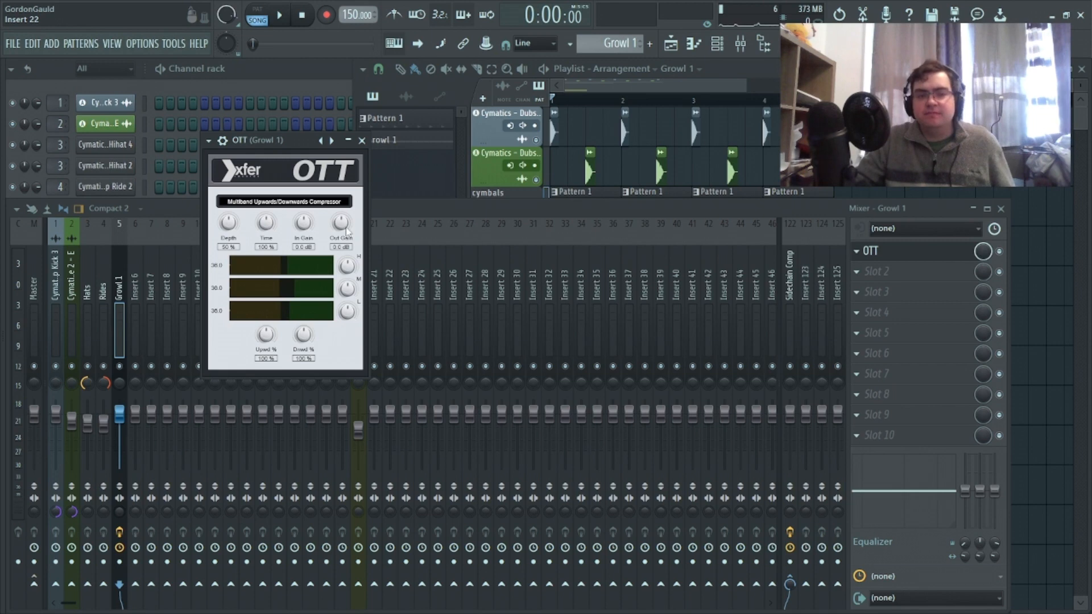
pyautogui.click(280, 16)
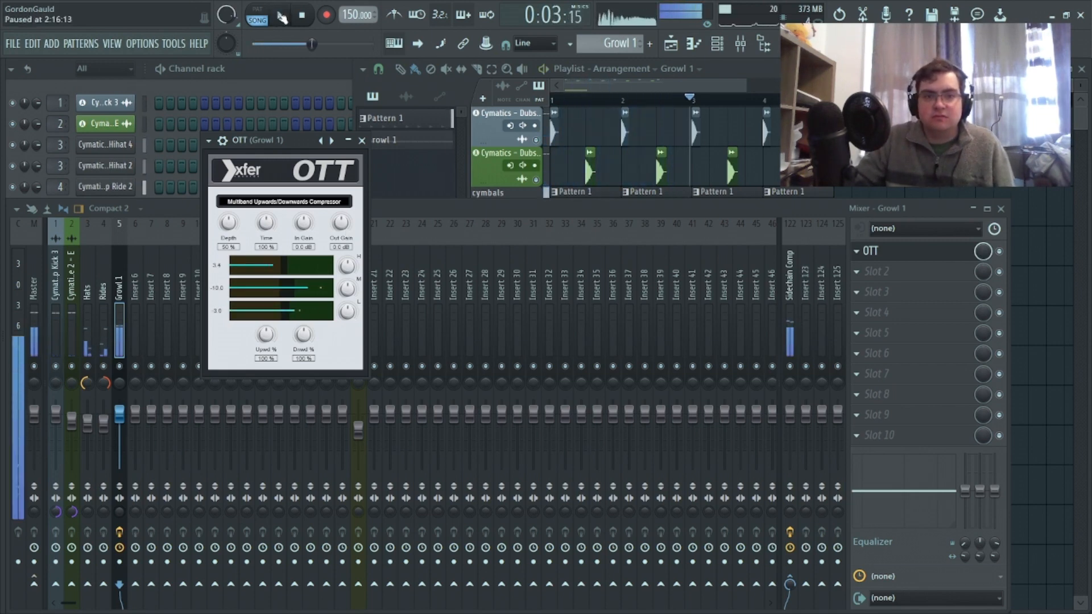
pyautogui.click(282, 16)
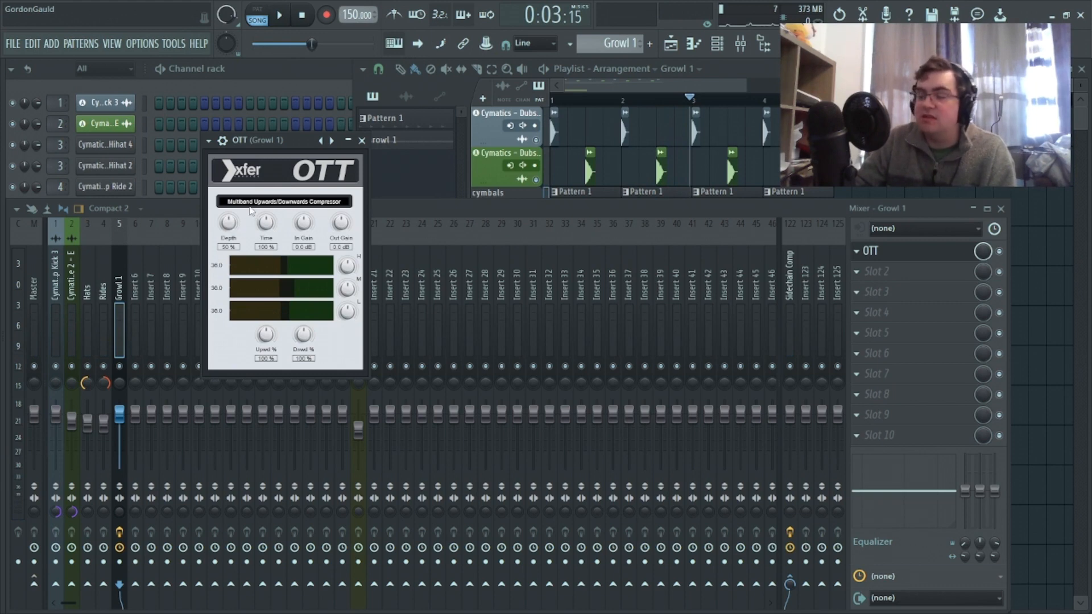
# Raise OTT's Out Gain to 9.1 dB while playing the song, and close the OTT window
pyautogui.scroll(2, 343, 227)
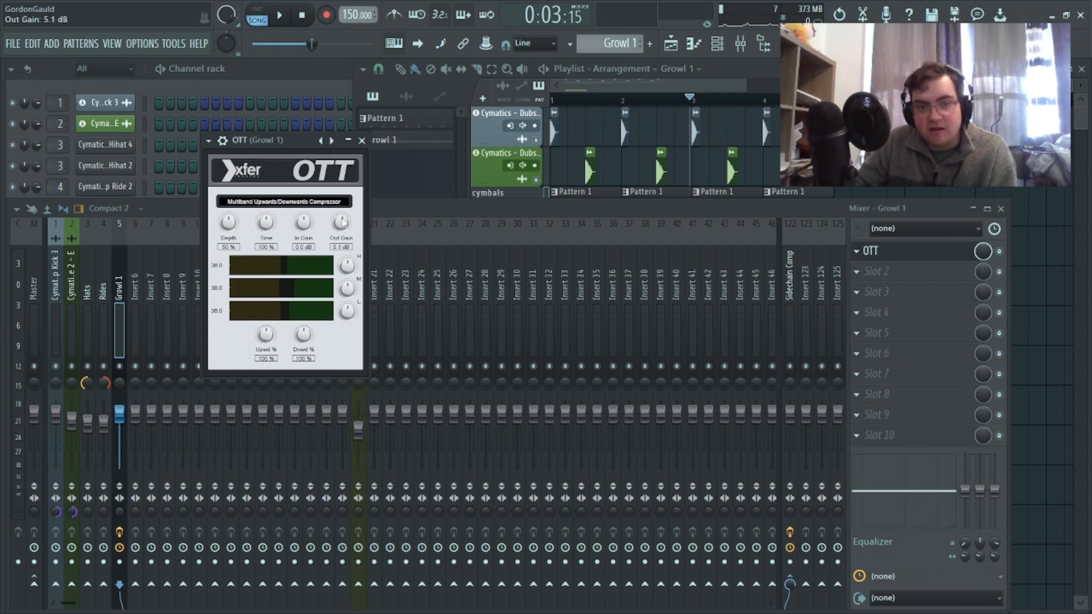
pyautogui.click(280, 16)
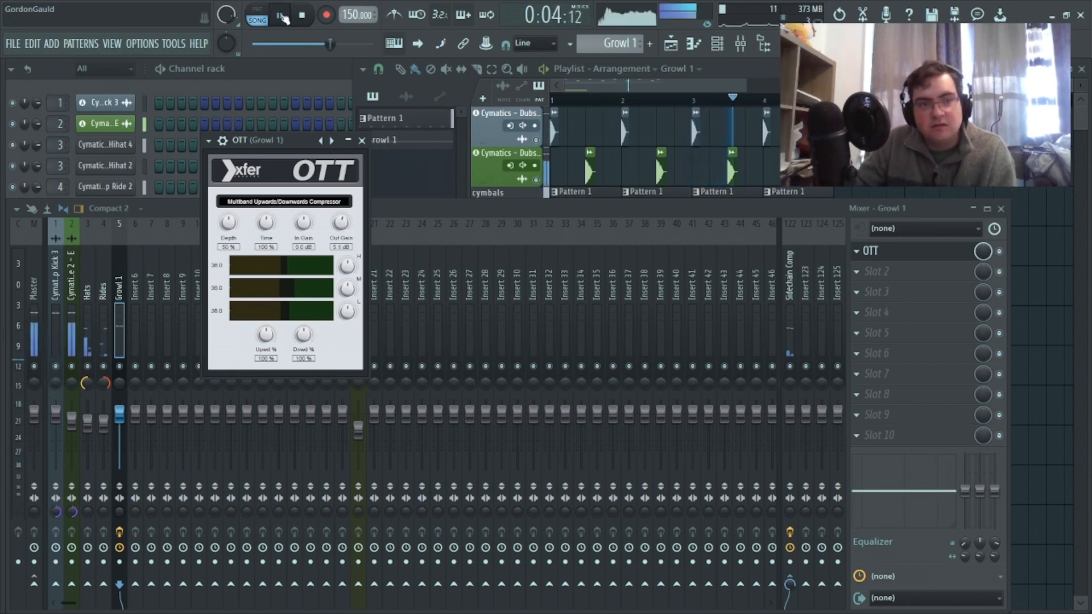
pyautogui.click(302, 17)
pyautogui.click(281, 17)
pyautogui.scroll(10, 343, 222)
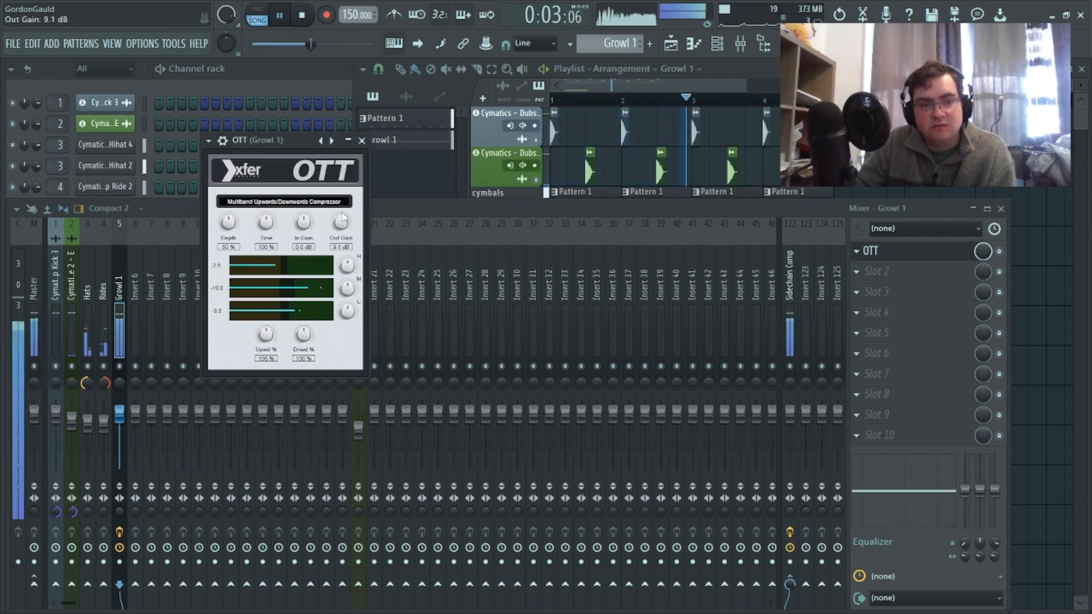
pyautogui.click(302, 16)
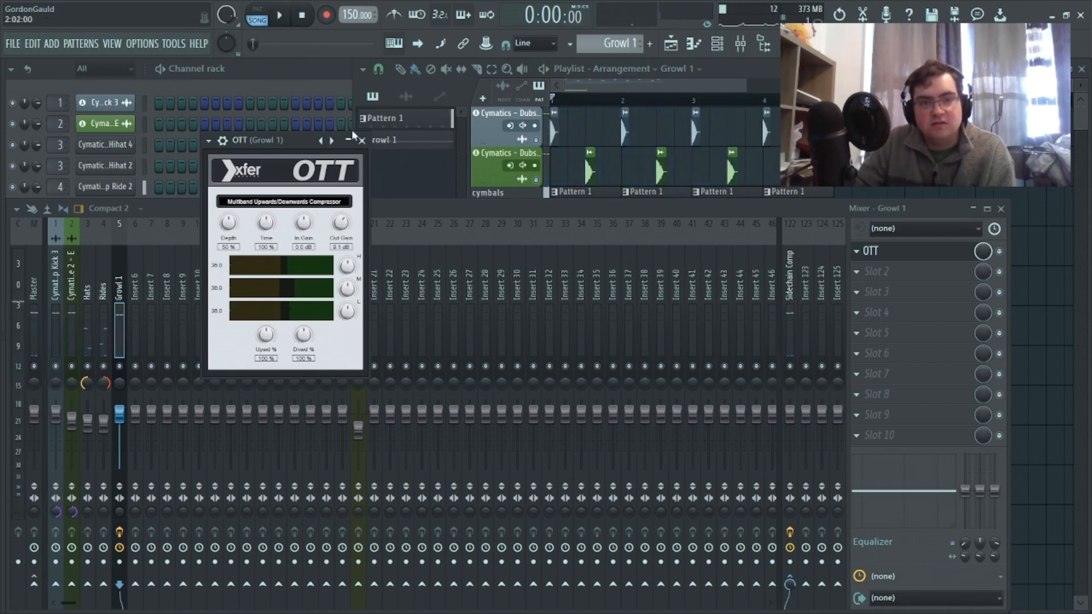
pyautogui.click(362, 141)
# Play the arrangement from the playlist and select bars 1 and 2 as the loop region
pyautogui.click(650, 89)
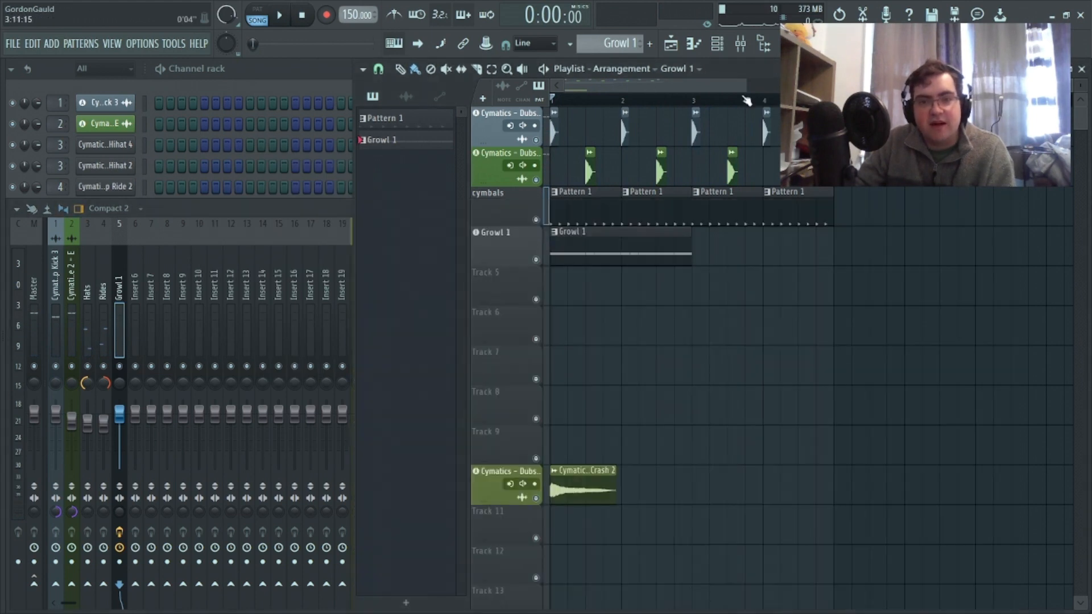
pyautogui.click(280, 16)
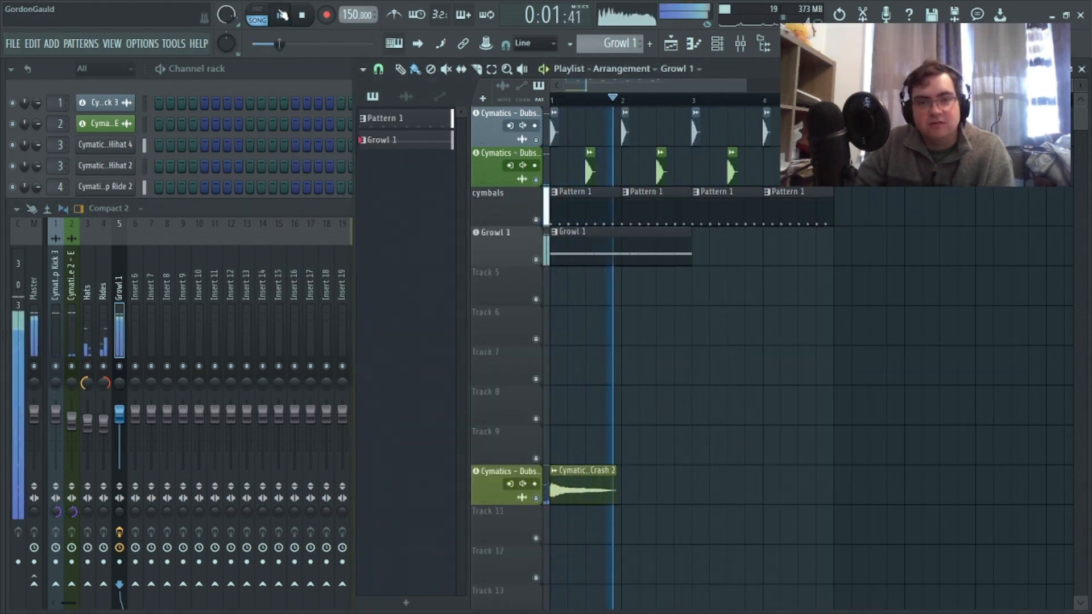
pyautogui.click(283, 15)
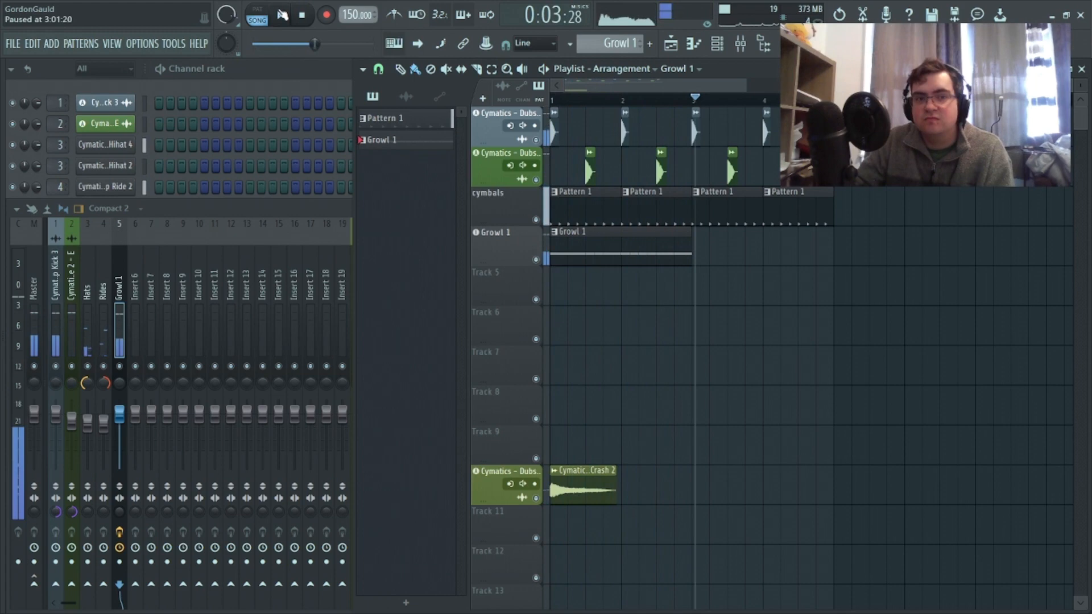
pyautogui.moveTo(696, 101); pyautogui.dragTo(550, 102)
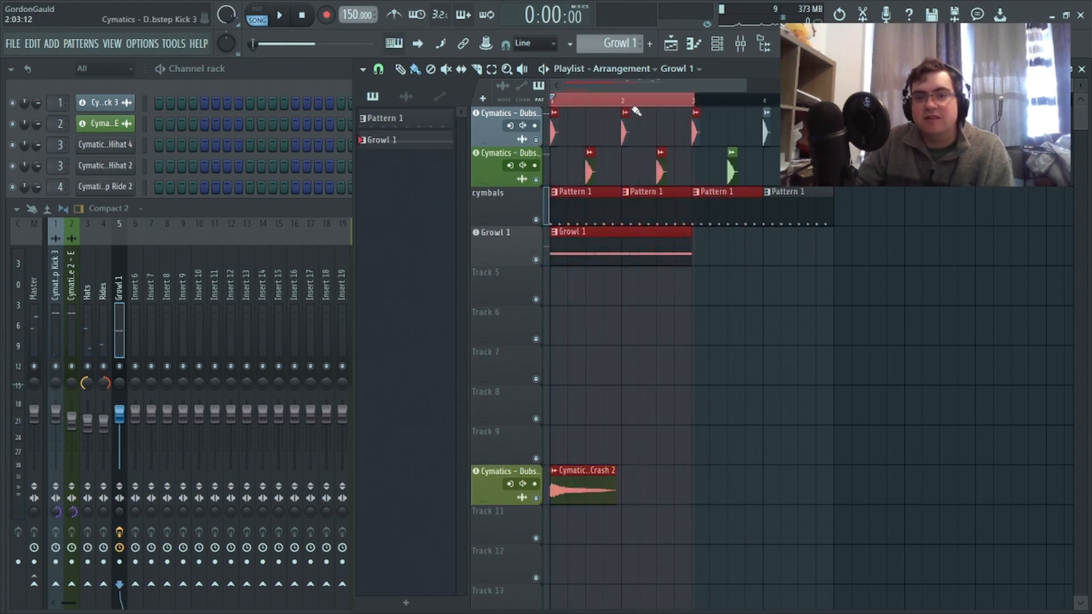
# Load Fruity parametric EQ 2 in slot 2 of the Growl 1 mixer track and play the song to view its spectrum
pyautogui.doubleClick(319, 215)
pyautogui.click(892, 273)
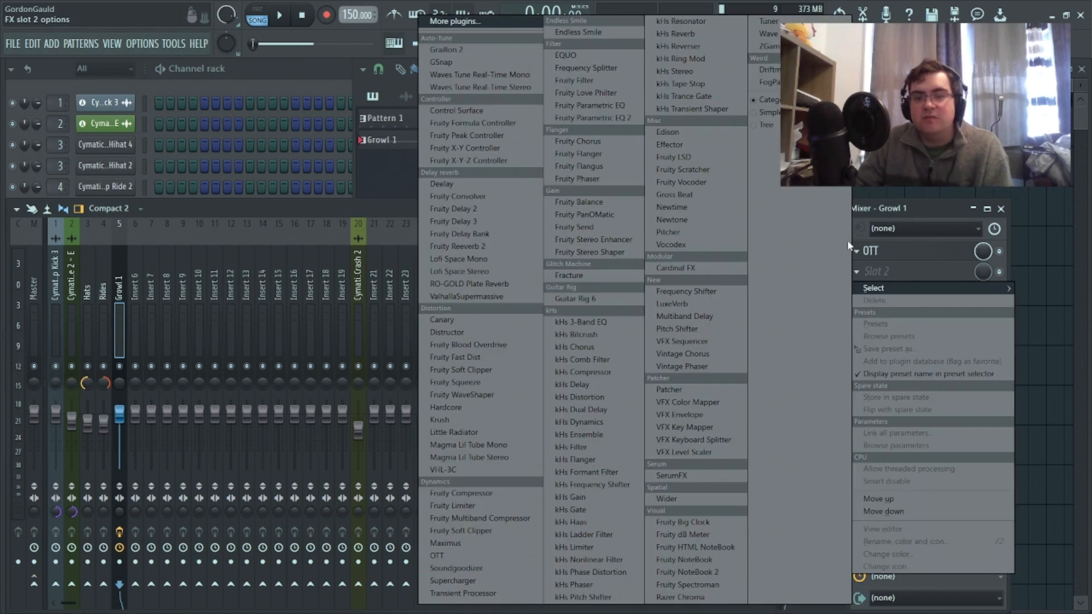
pyautogui.click(633, 122)
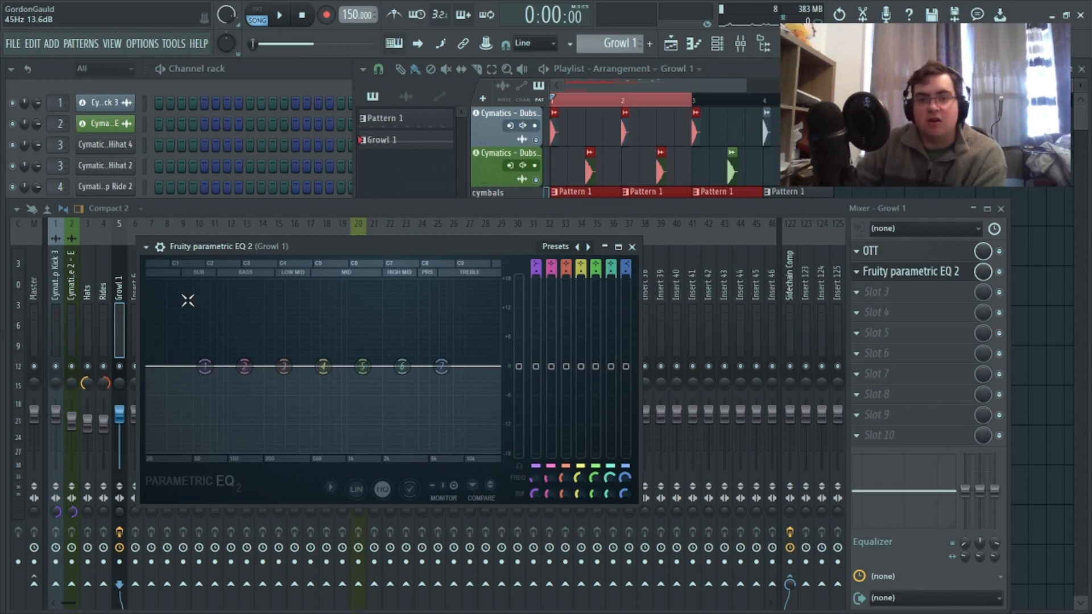
pyautogui.click(282, 17)
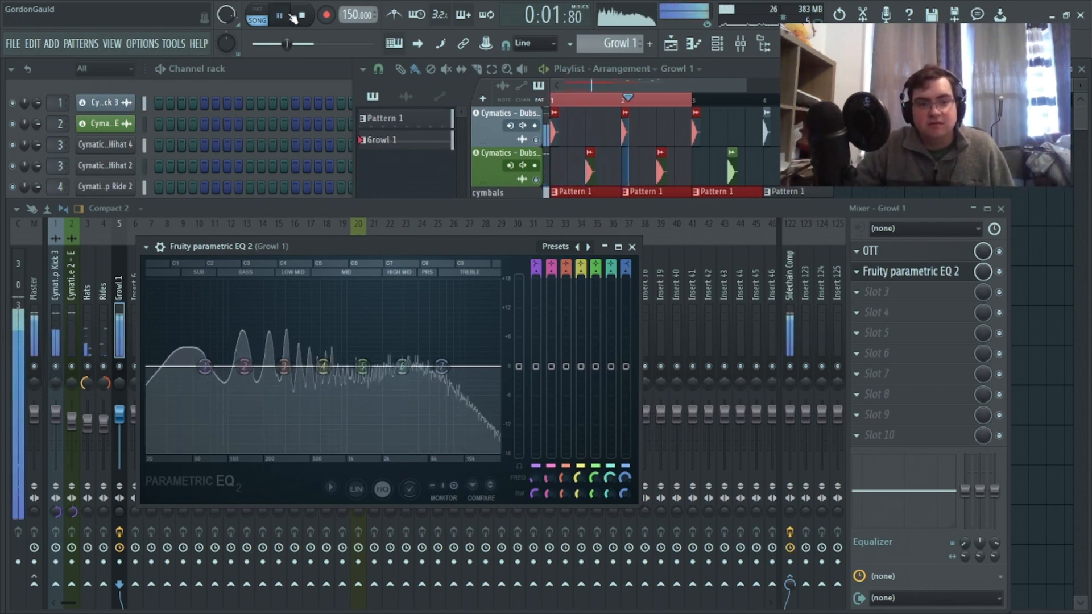
pyautogui.click(301, 16)
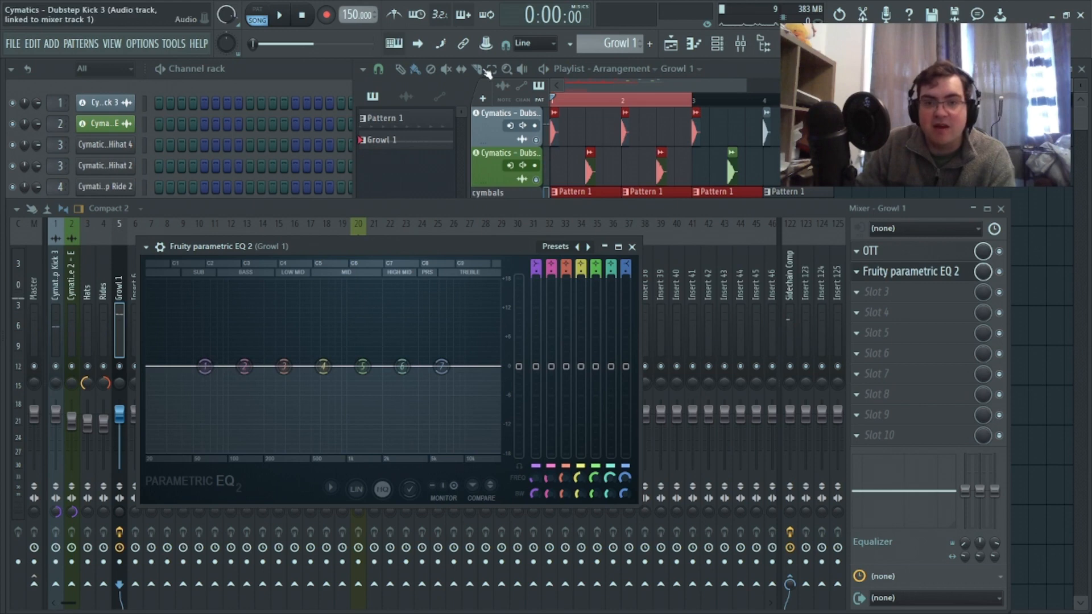
# Make the EQ's band 1 a steeper-order high pass, move its cutoff to just above 100 Hz, and audition the song
pyautogui.rightClick(212, 370)
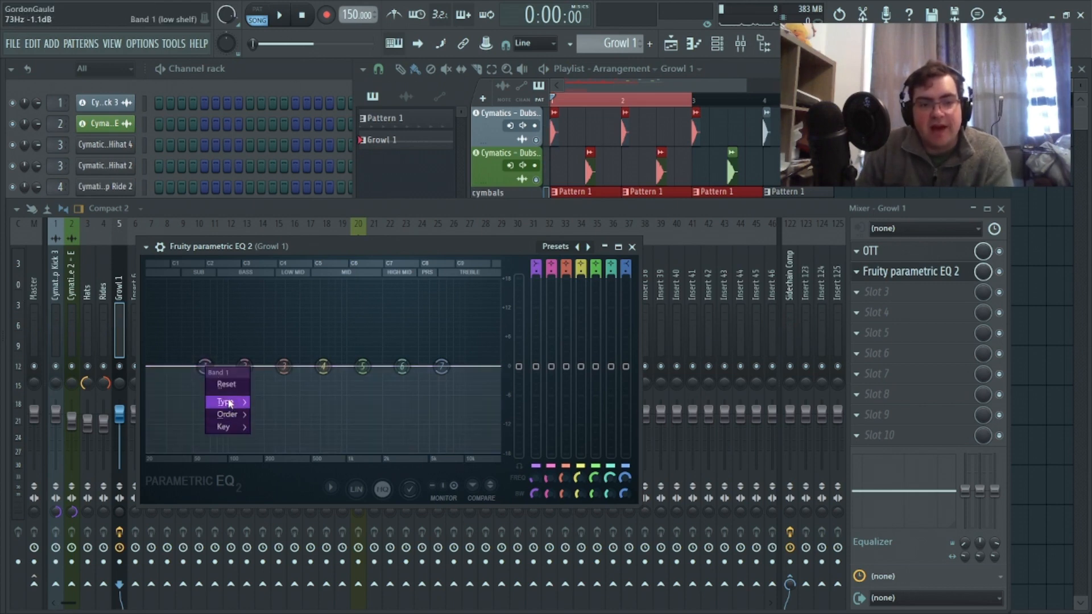
pyautogui.moveTo(228, 402)
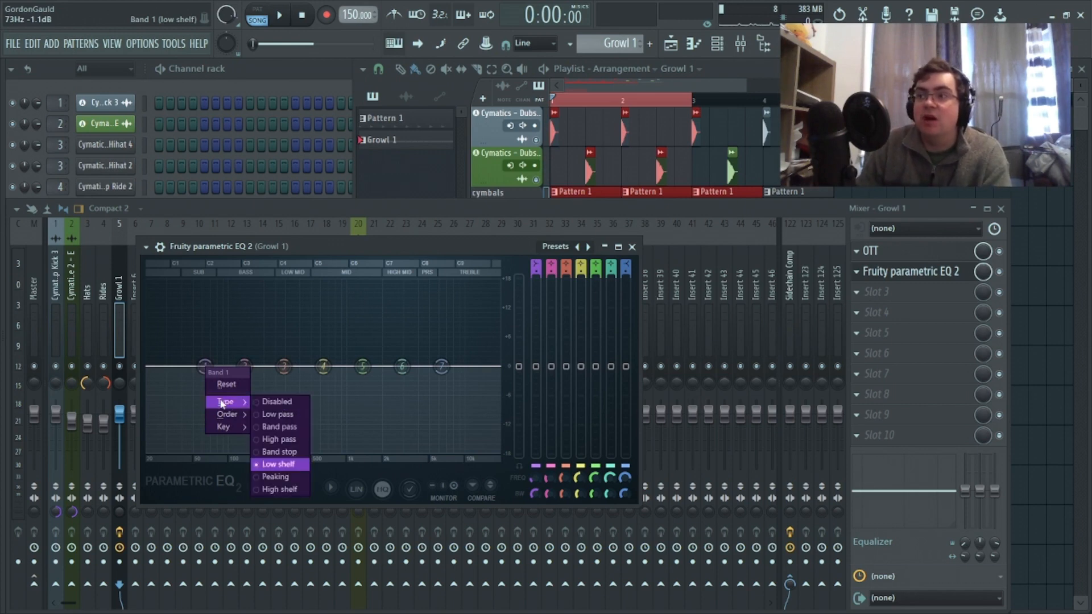
pyautogui.click(292, 442)
pyautogui.rightClick(206, 366)
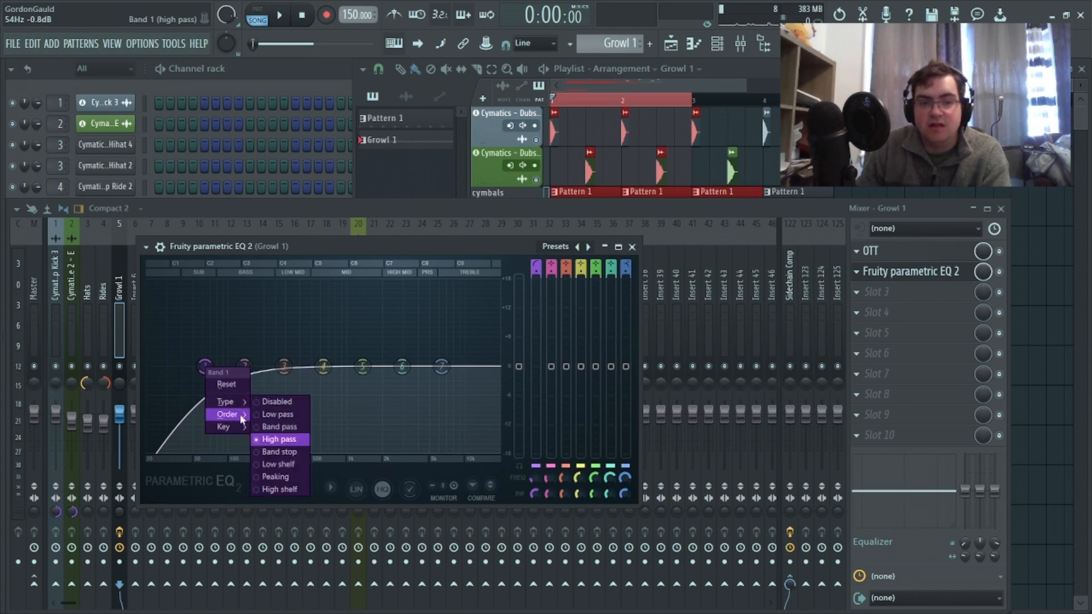
pyautogui.click(264, 416)
pyautogui.moveTo(205, 367); pyautogui.dragTo(249, 367)
pyautogui.click(280, 15)
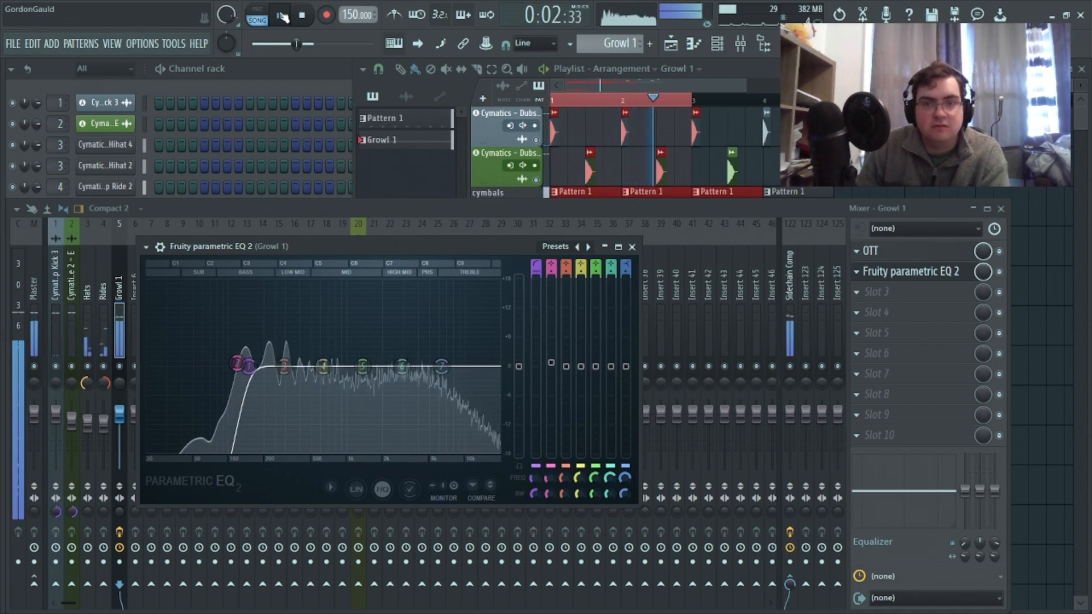
pyautogui.press('space')
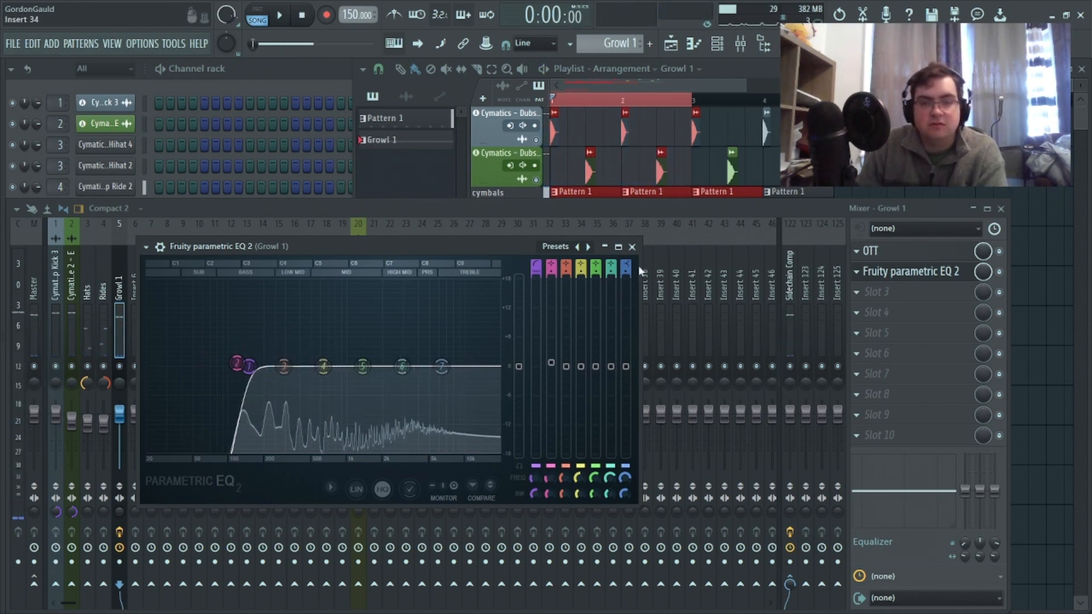
# Raise the EQ's band 7 high shelf to about 1.7 dB near 5074 Hz and check OTT's meters during pattern playback
pyautogui.moveTo(463, 359); pyautogui.dragTo(452, 349)
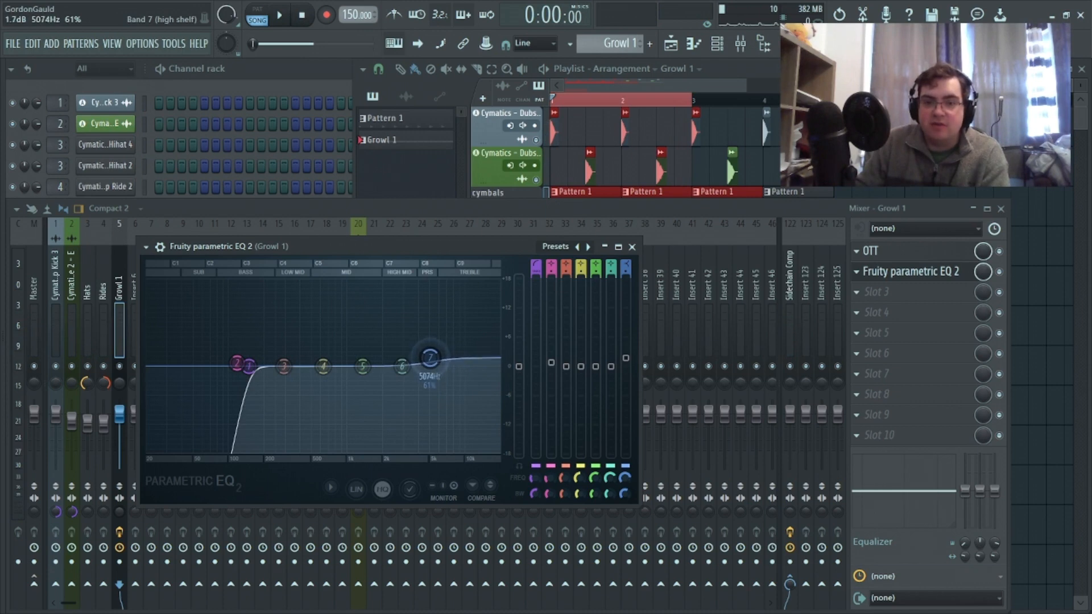
pyautogui.click(893, 251)
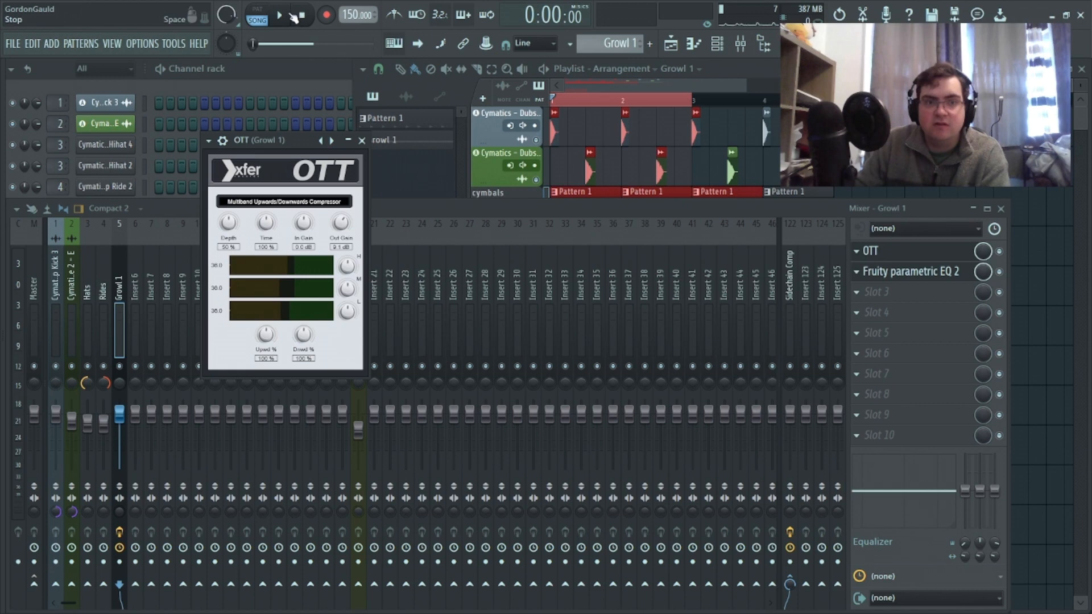
pyautogui.click(257, 8)
pyautogui.click(279, 15)
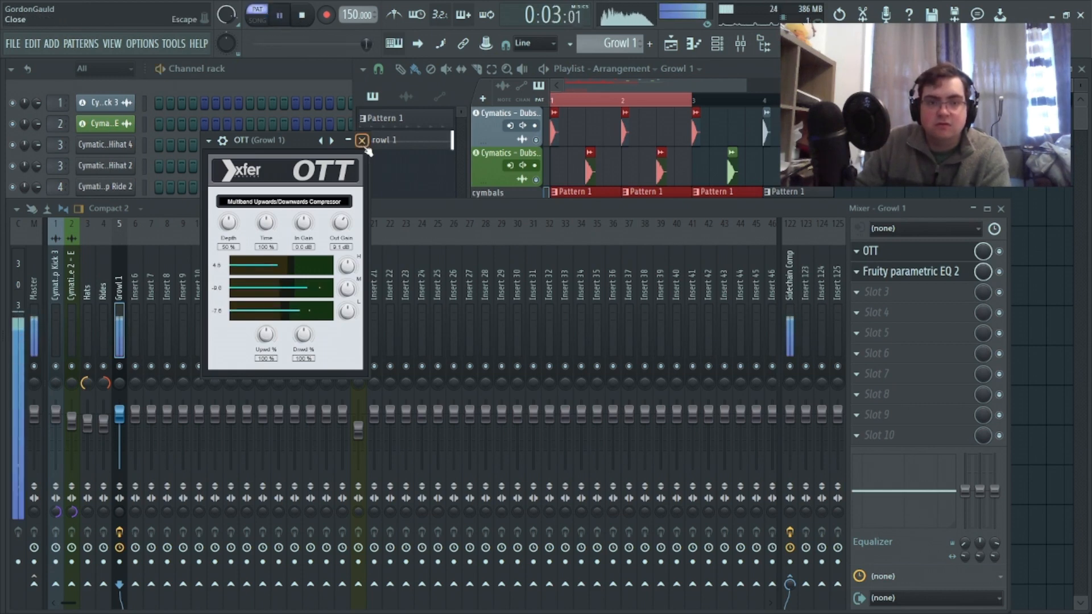
pyautogui.click(362, 140)
# Try a straighter falling curve on LFO 1 in Growl 1's Serum during pattern playback, and return it to its rounded shape
pyautogui.click(309, 74)
pyautogui.click(106, 229)
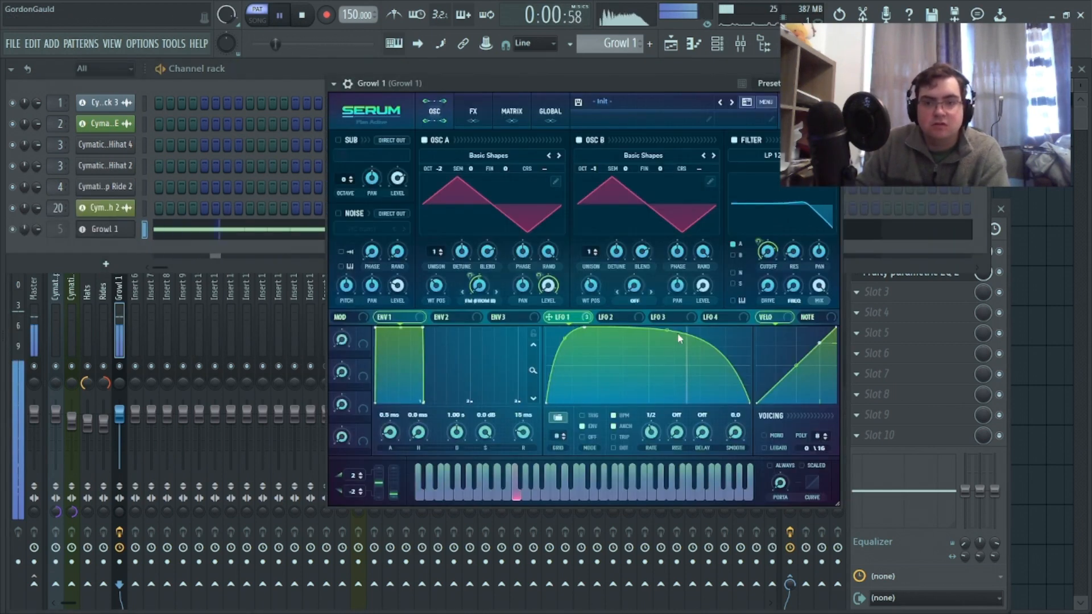
pyautogui.moveTo(666, 329); pyautogui.dragTo(667, 353)
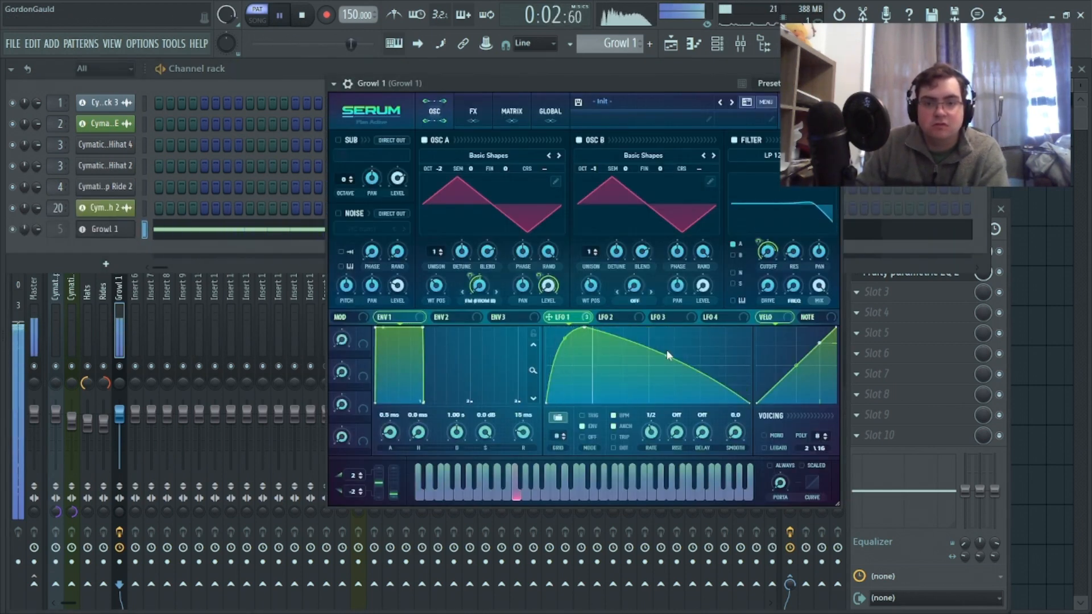
pyautogui.moveTo(666, 358); pyautogui.dragTo(666, 339)
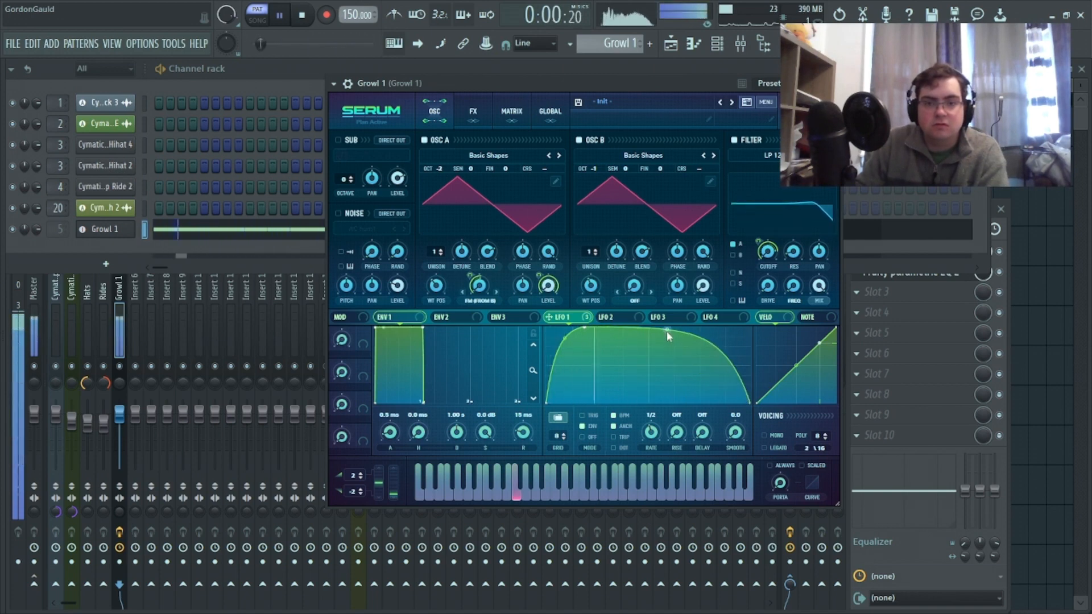
pyautogui.click(831, 83)
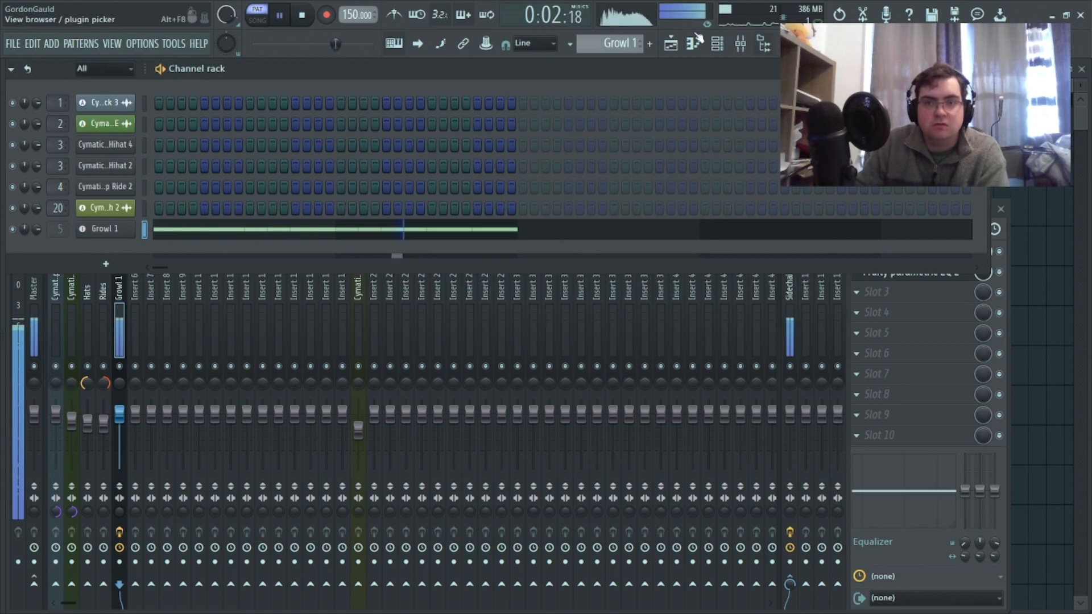
pyautogui.click(303, 16)
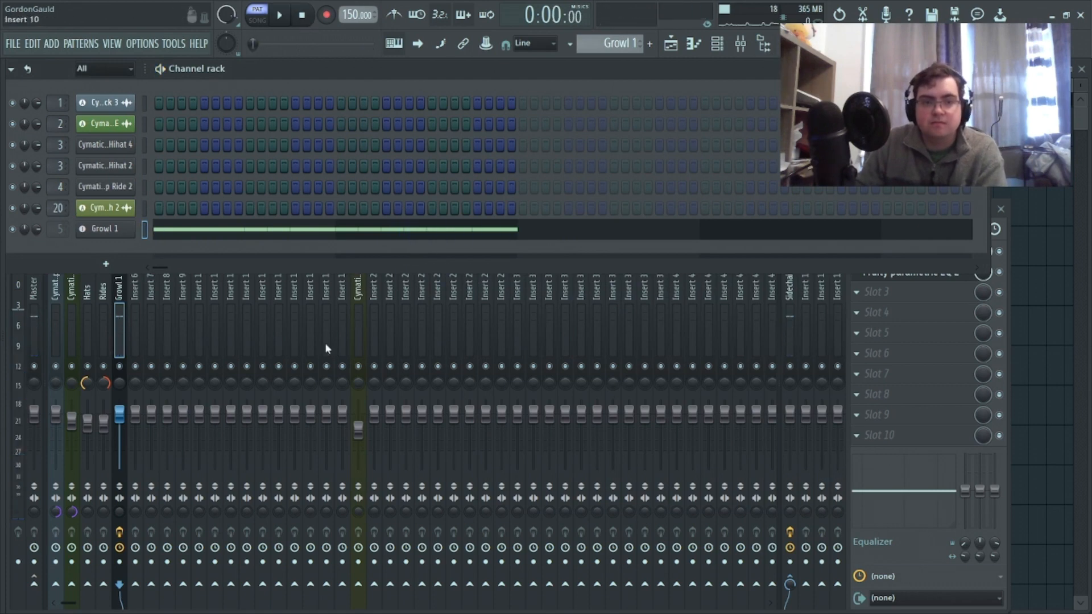
# Move the peak of Serum's LFO 1 slightly earlier while the arrangement plays in song mode, and close Serum
pyautogui.click(1037, 370)
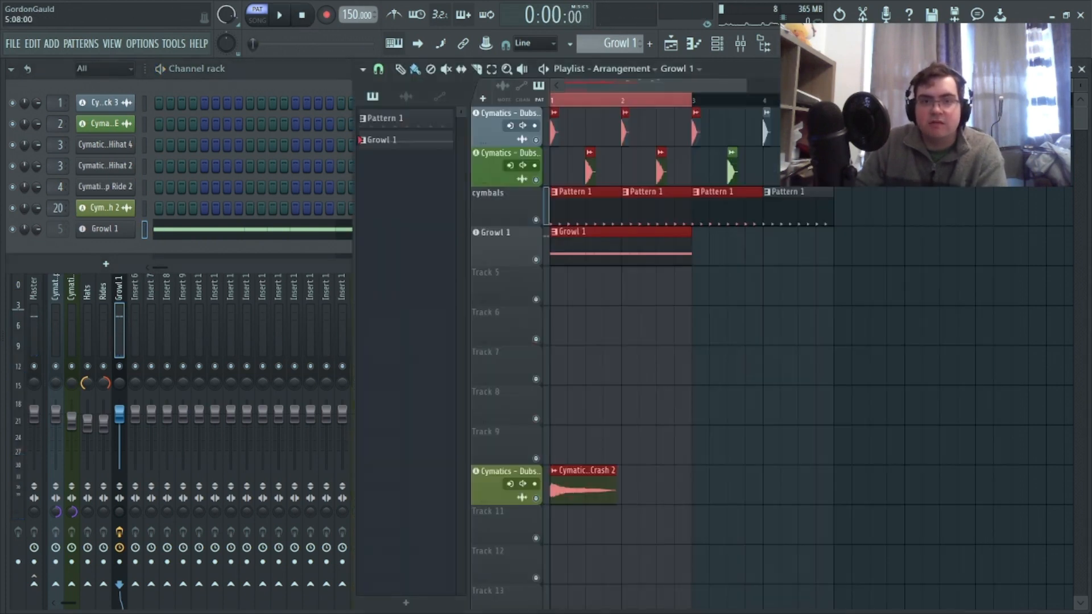
pyautogui.click(257, 20)
pyautogui.click(279, 16)
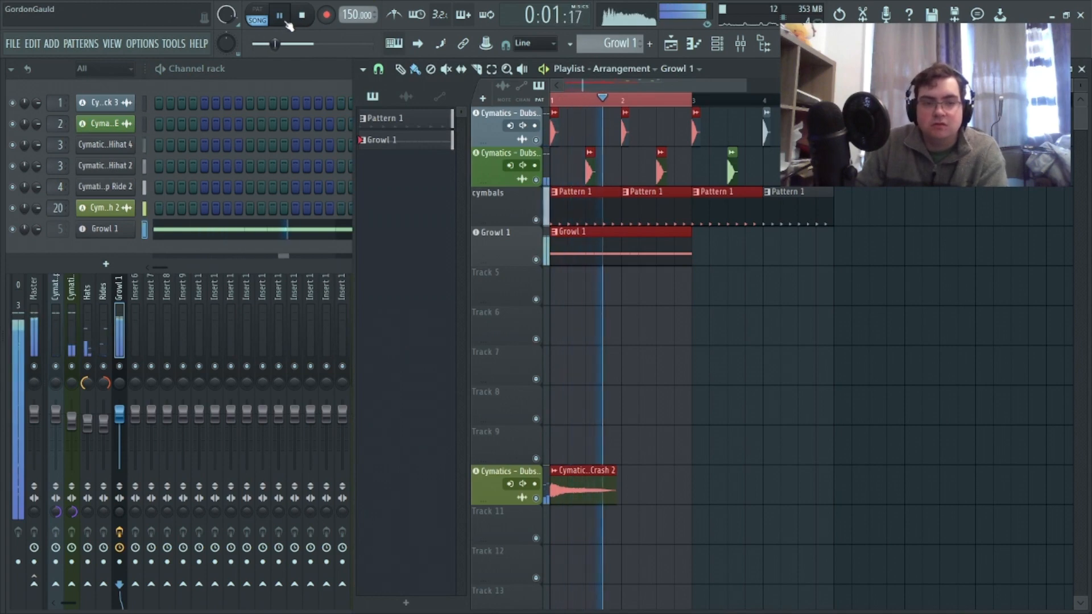
pyautogui.click(112, 229)
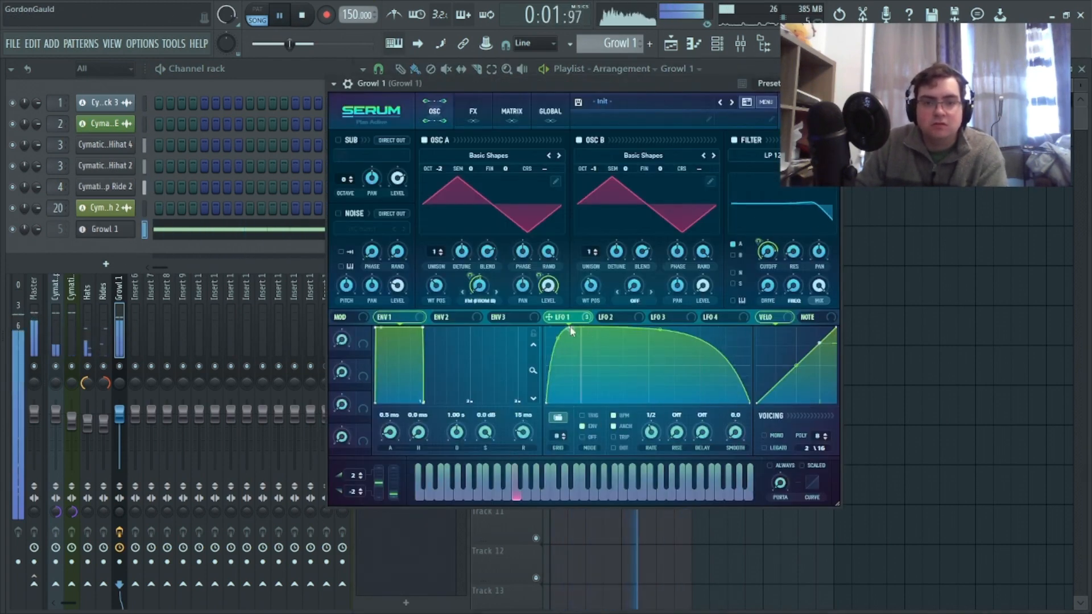
pyautogui.click(305, 24)
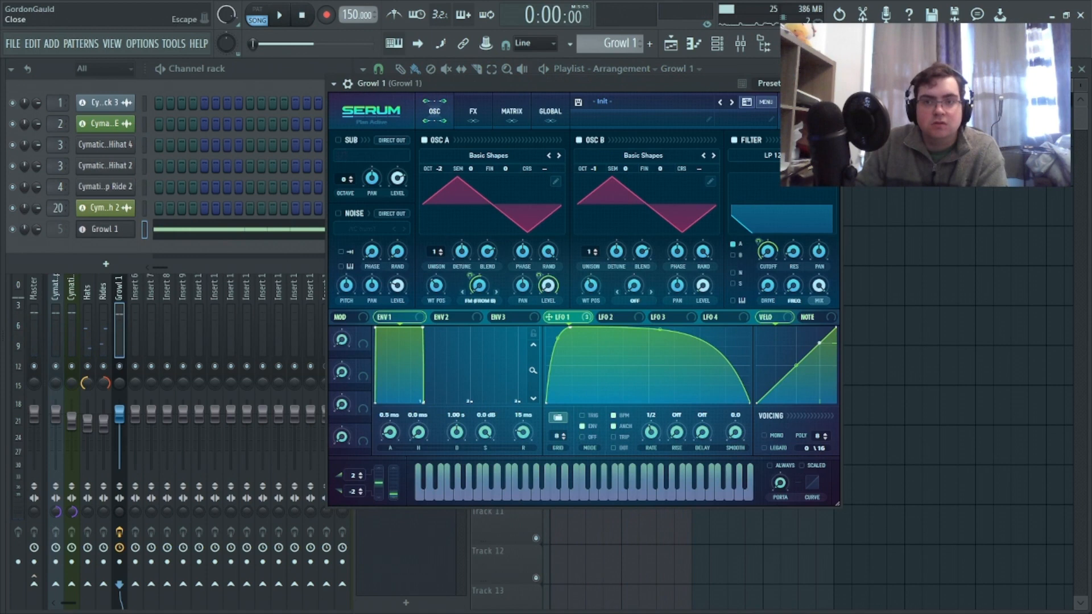
pyautogui.click(832, 83)
# Delete the stray kick clip in the middle of bar 2 and clear the playlist's loop region
pyautogui.doubleClick(658, 108)
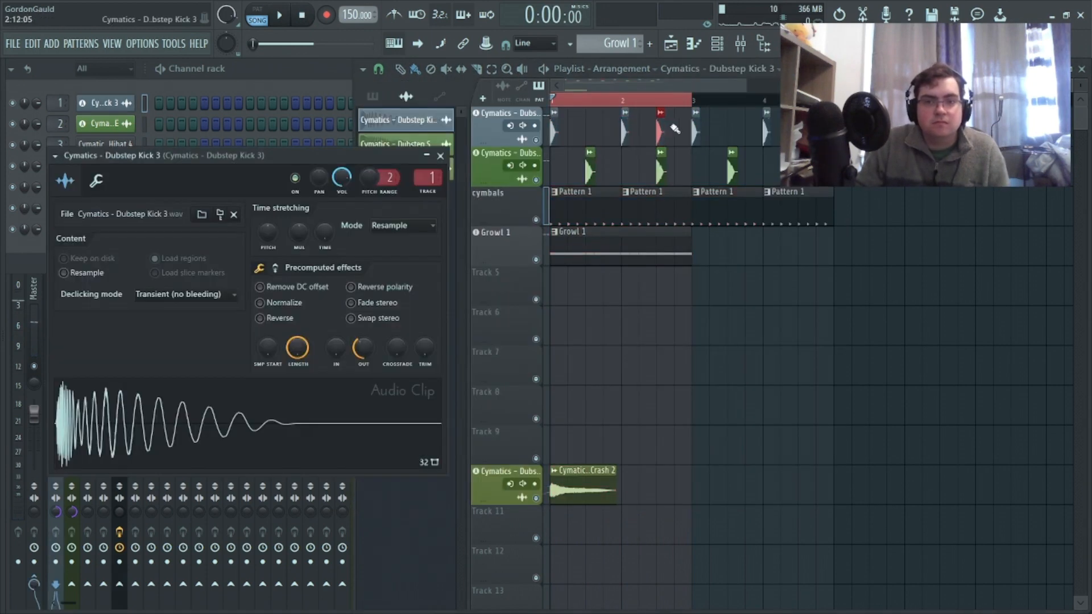
pyautogui.rightClick(658, 116)
pyautogui.doubleClick(644, 101)
pyautogui.click(397, 118)
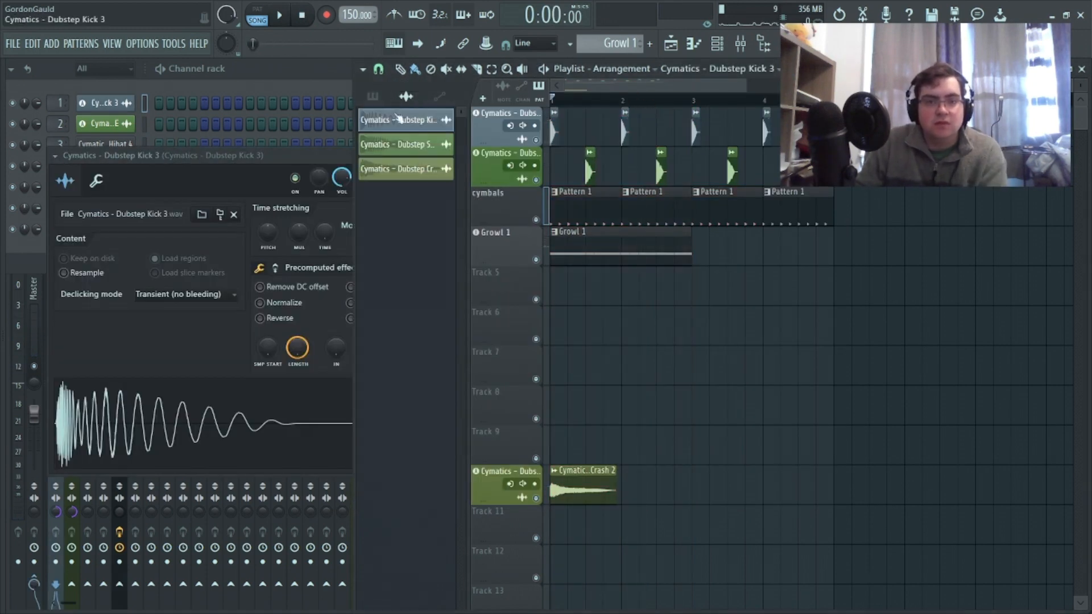
pyautogui.click(286, 156)
pyautogui.click(447, 156)
pyautogui.click(289, 75)
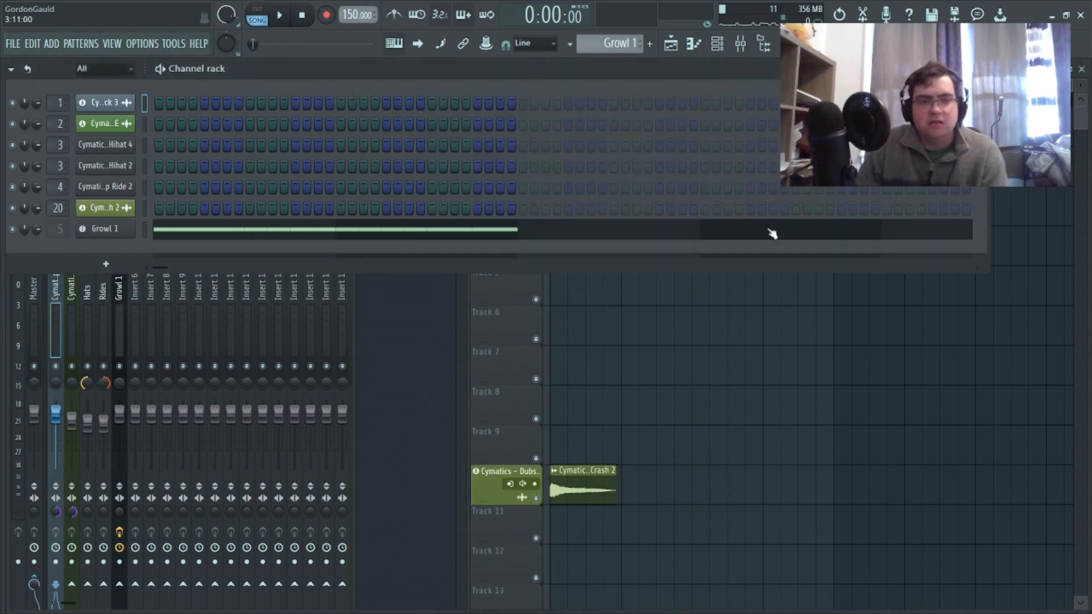
pyautogui.middleClick(757, 310)
pyautogui.moveTo(656, 81); pyautogui.dragTo(572, 94)
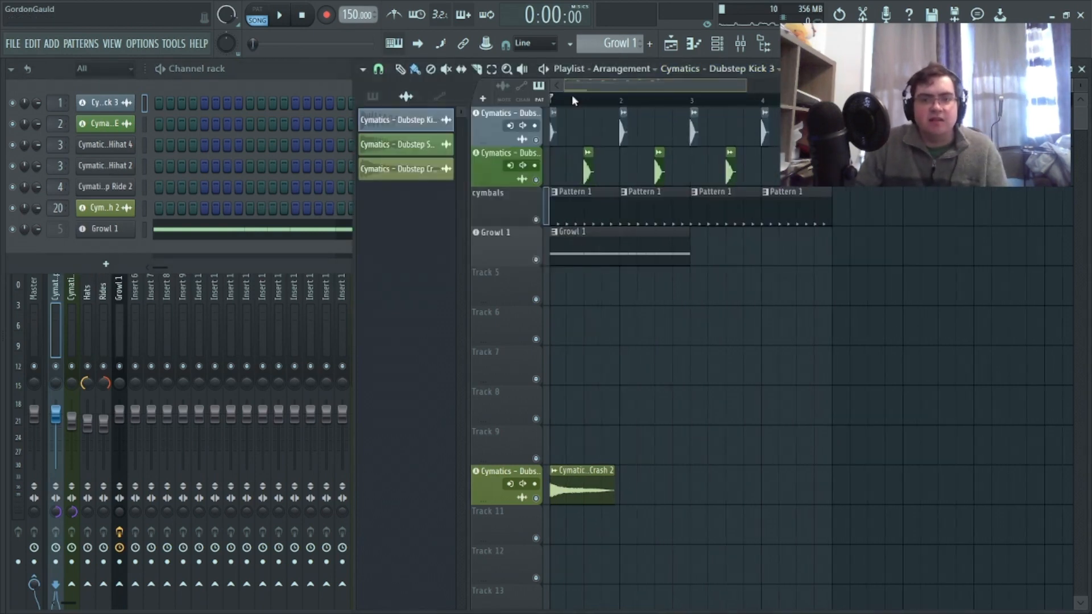
pyautogui.click(105, 233)
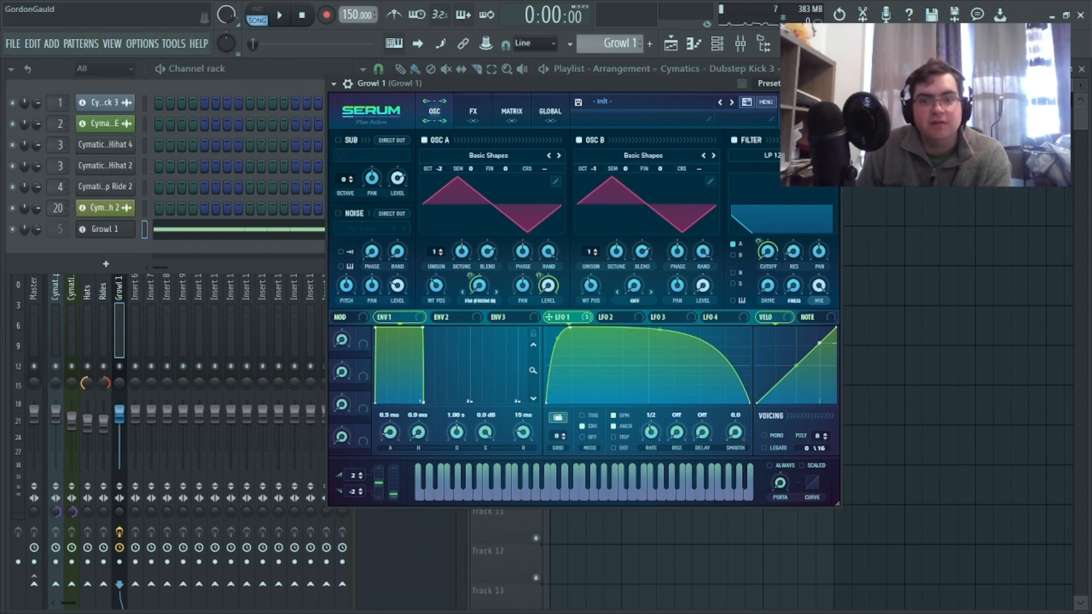
pyautogui.press('Escape')
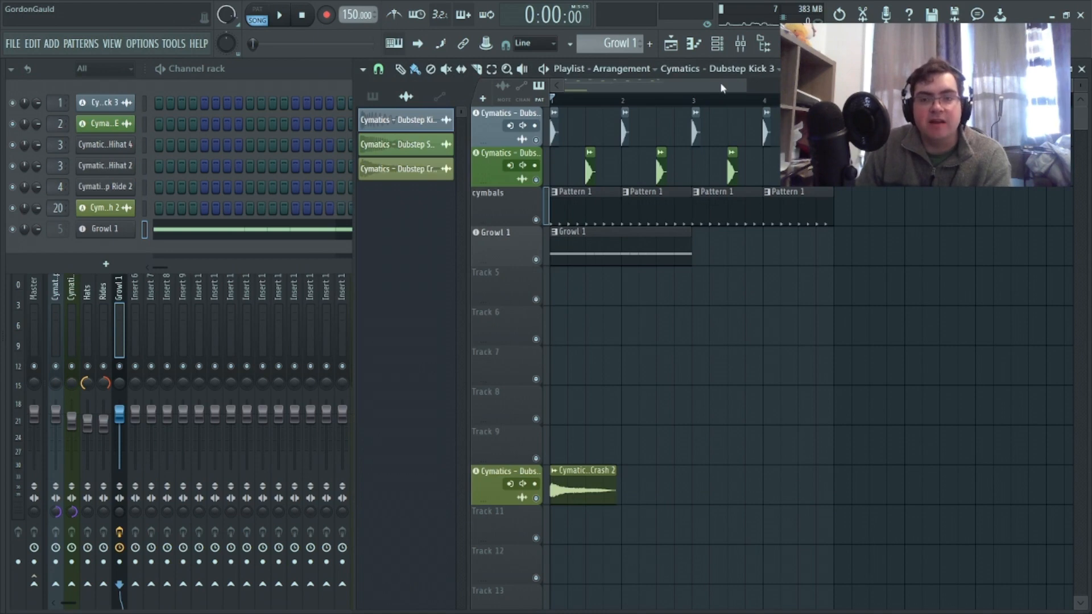
pyautogui.click(134, 294)
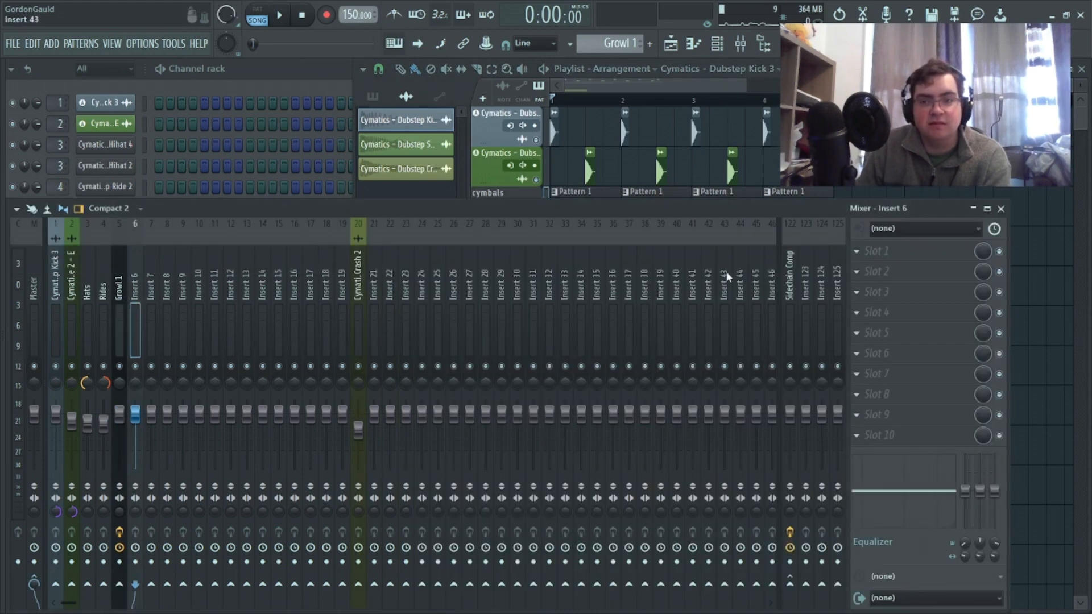
pyautogui.click(118, 319)
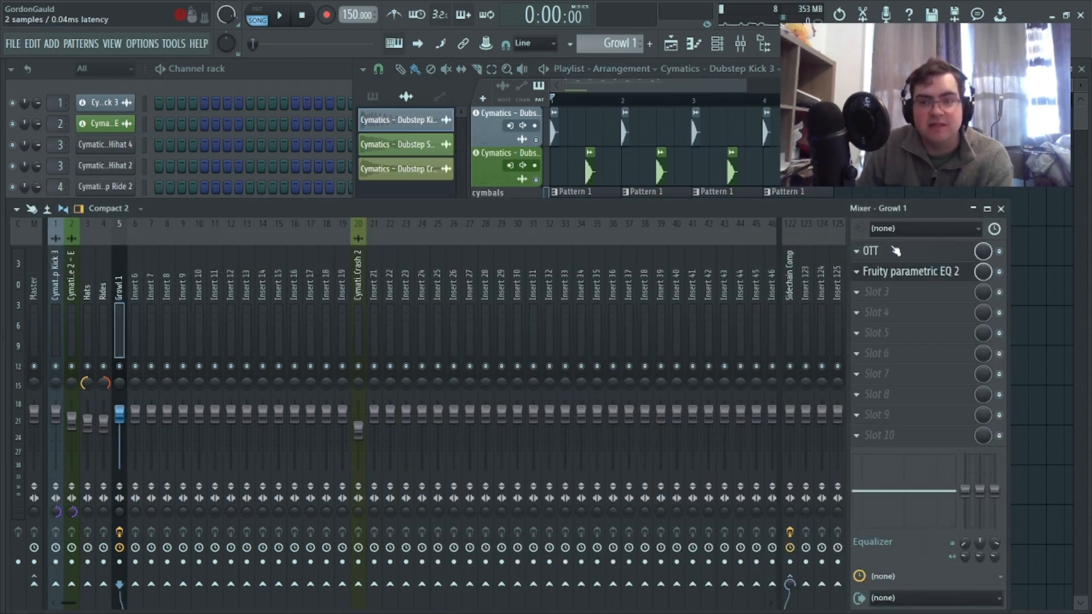
# Add a 3x Osc channel to the channel rack and adjust its oscillators' coarse pitch and level
pyautogui.click(214, 86)
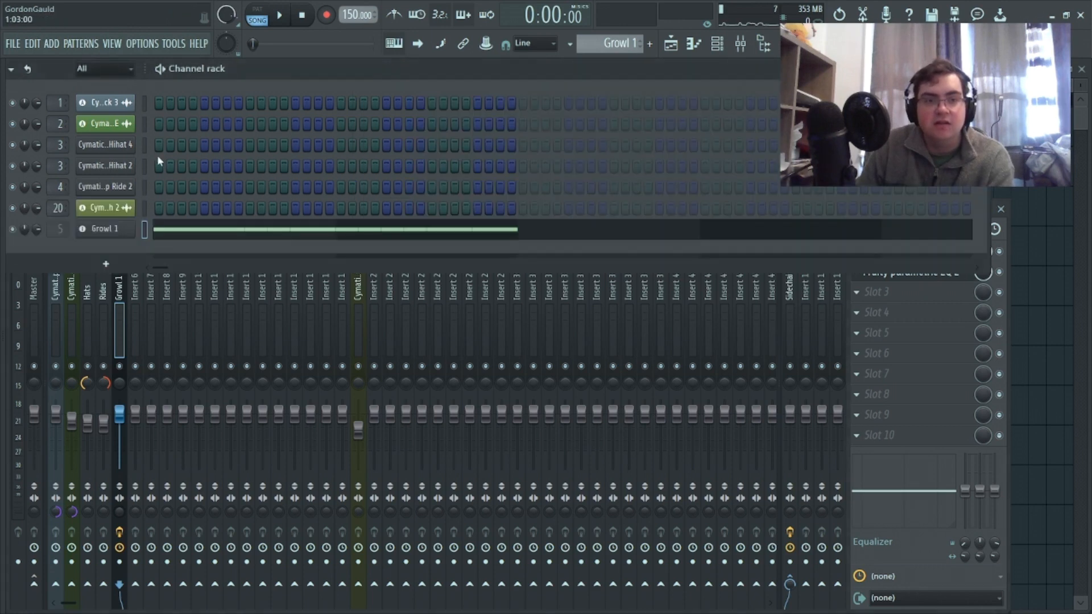
pyautogui.click(108, 265)
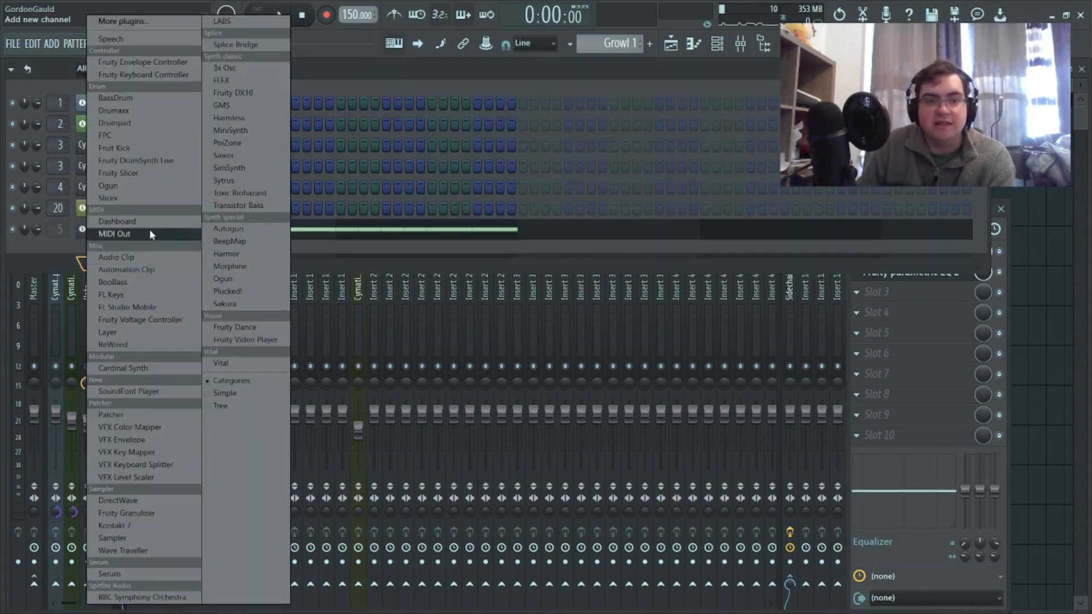
pyautogui.click(231, 68)
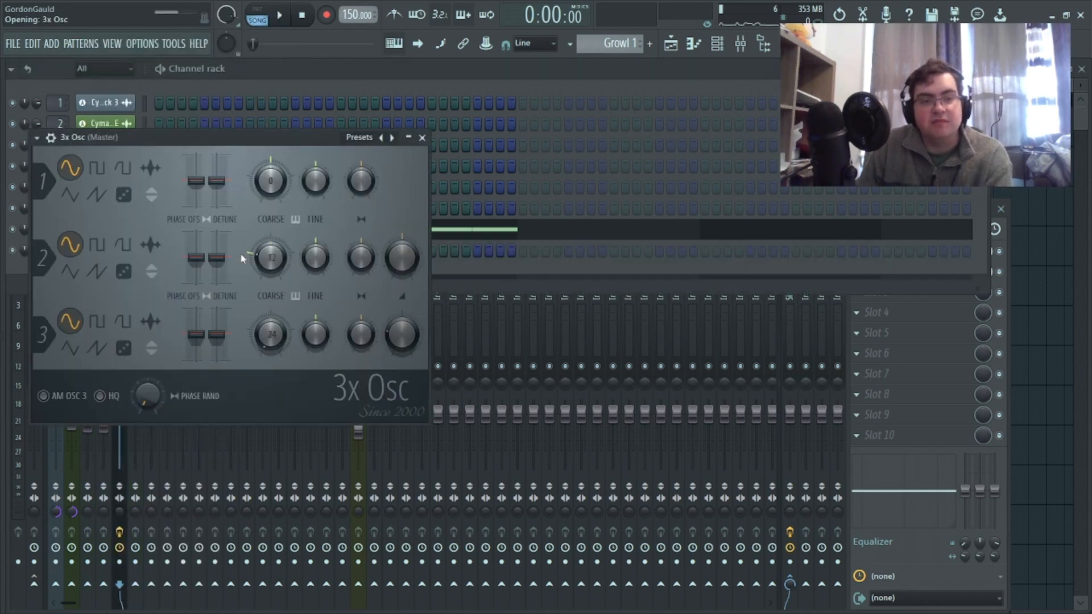
pyautogui.moveTo(280, 183); pyautogui.dragTo(280, 256)
pyautogui.moveTo(401, 334); pyautogui.dragTo(402, 349)
pyautogui.click(420, 139)
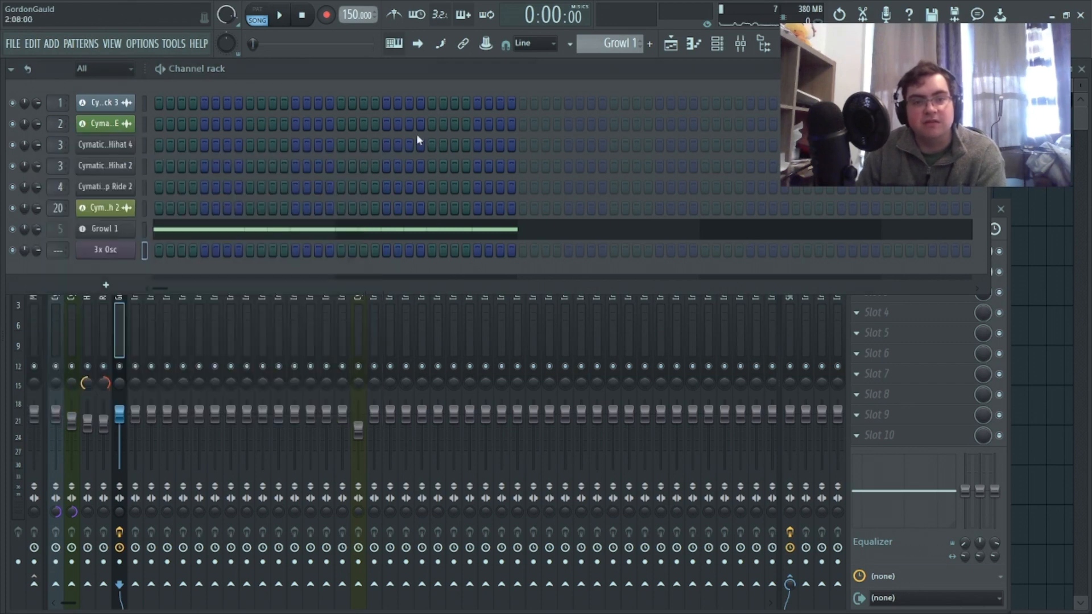
# Copy the Growl 1 channel's notes into the 3x Osc channel and check the 3x Osc settings
pyautogui.rightClick(129, 229)
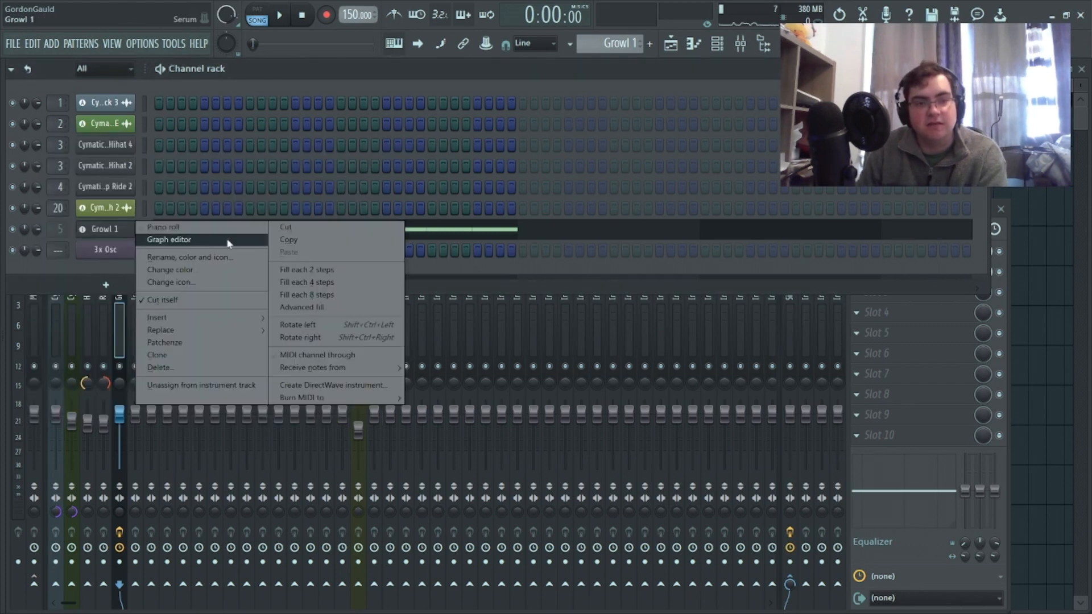
pyautogui.press('Escape')
pyautogui.rightClick(129, 249)
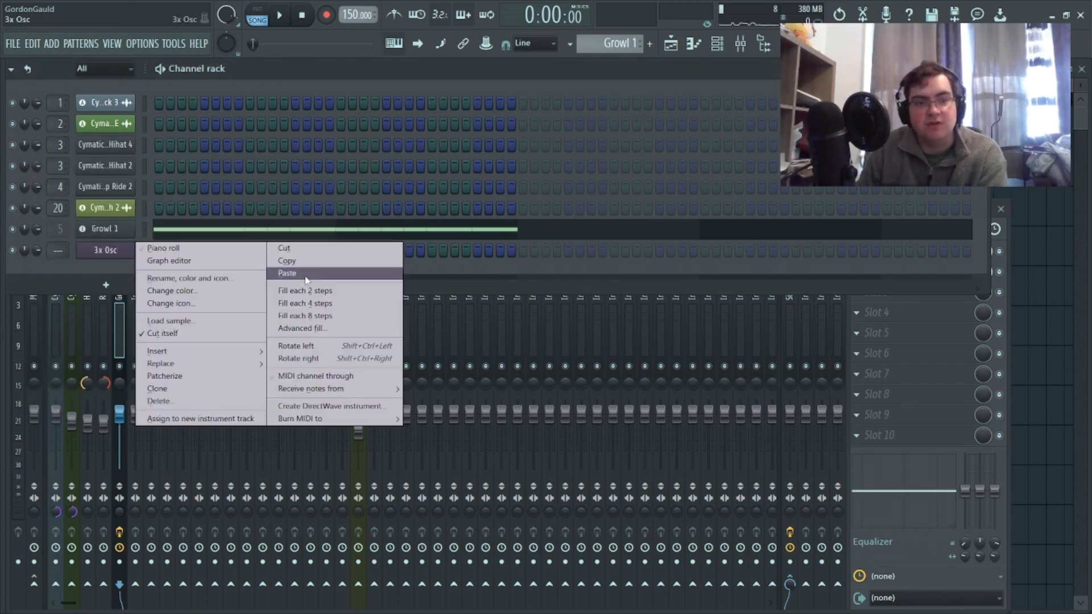
pyautogui.click(288, 273)
pyautogui.click(108, 250)
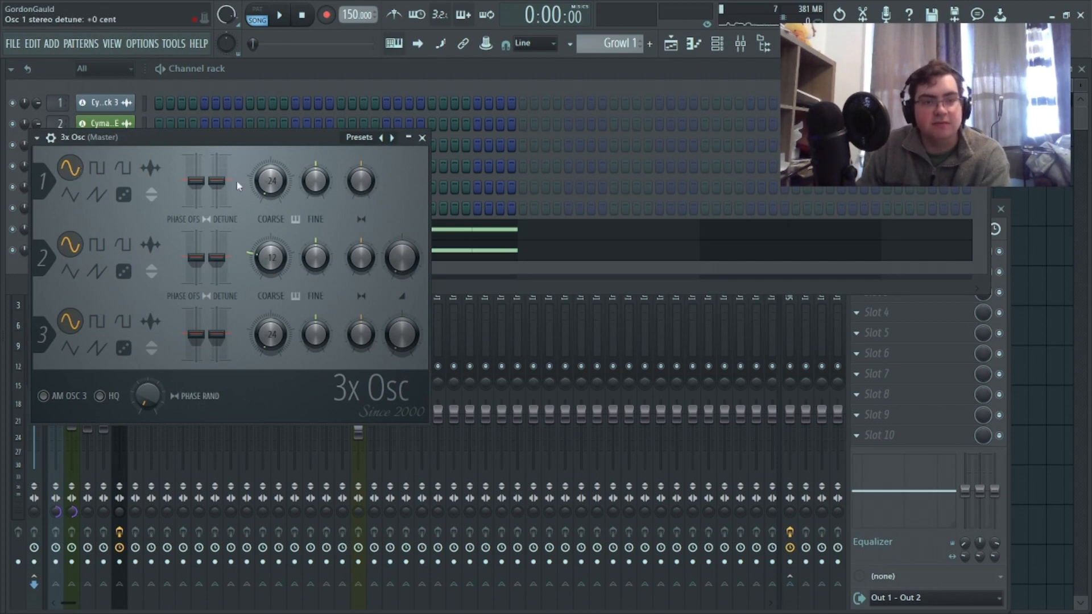
pyautogui.click(422, 138)
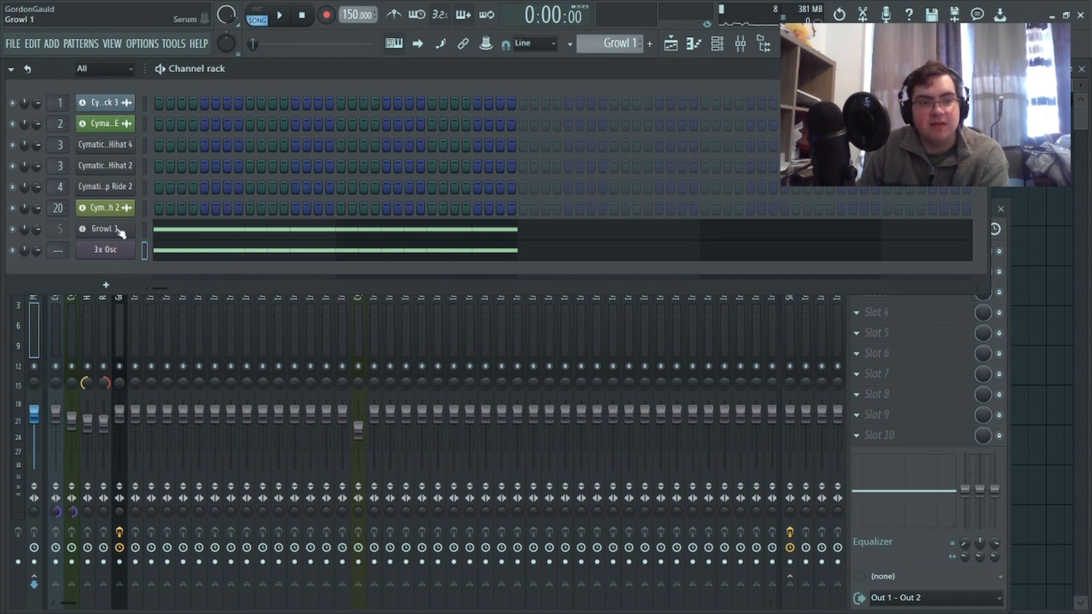
# Transpose all of the 3x Osc notes down one octave to F3 and audition that pitch
pyautogui.rightClick(118, 261)
pyautogui.click(164, 254)
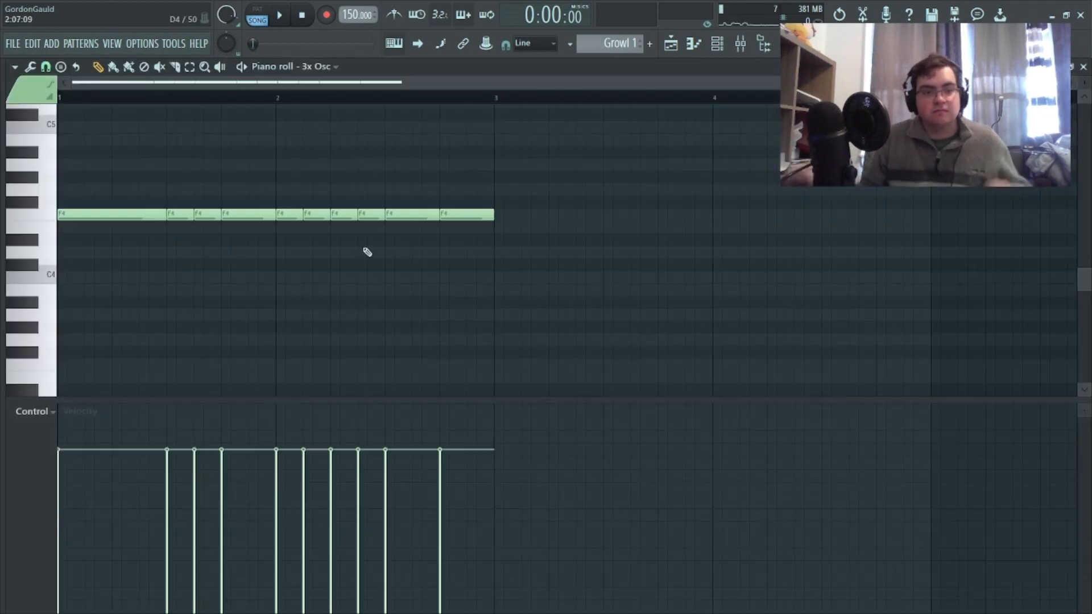
pyautogui.hotkey('ctrl', 'Down')
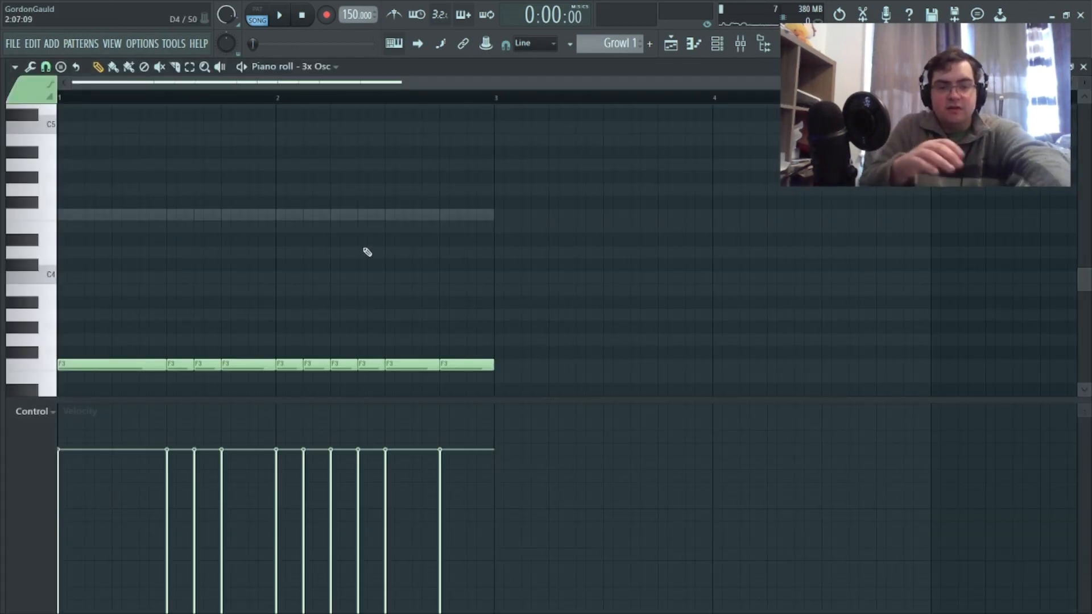
pyautogui.scroll(-4, 373, 258)
pyautogui.hotkey('alt', 'F8')
pyautogui.hotkey('alt', 'F8')
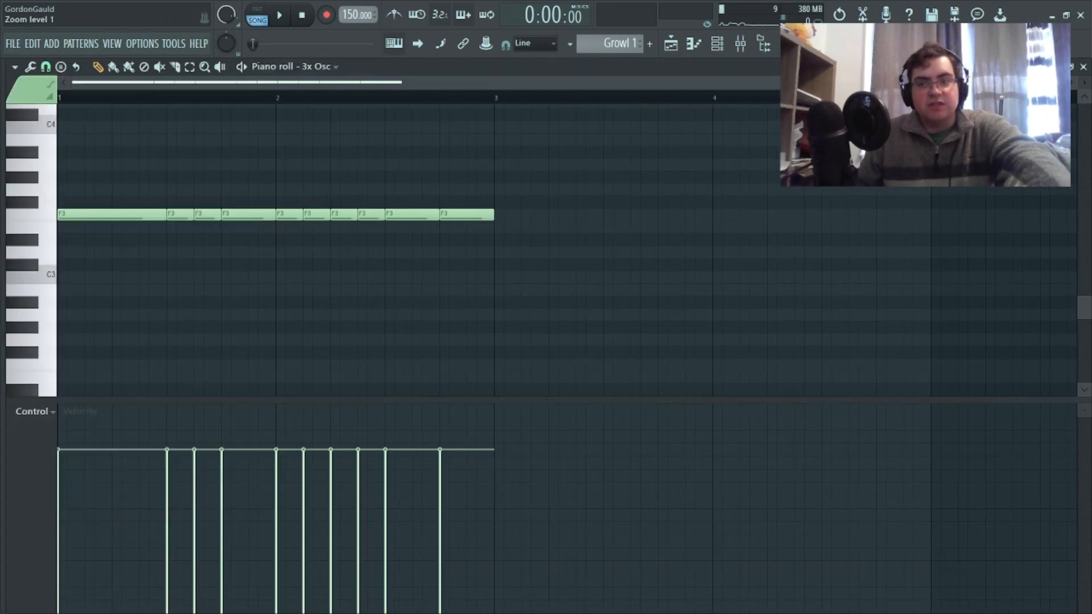
pyautogui.click(45, 219)
pyautogui.click(46, 220)
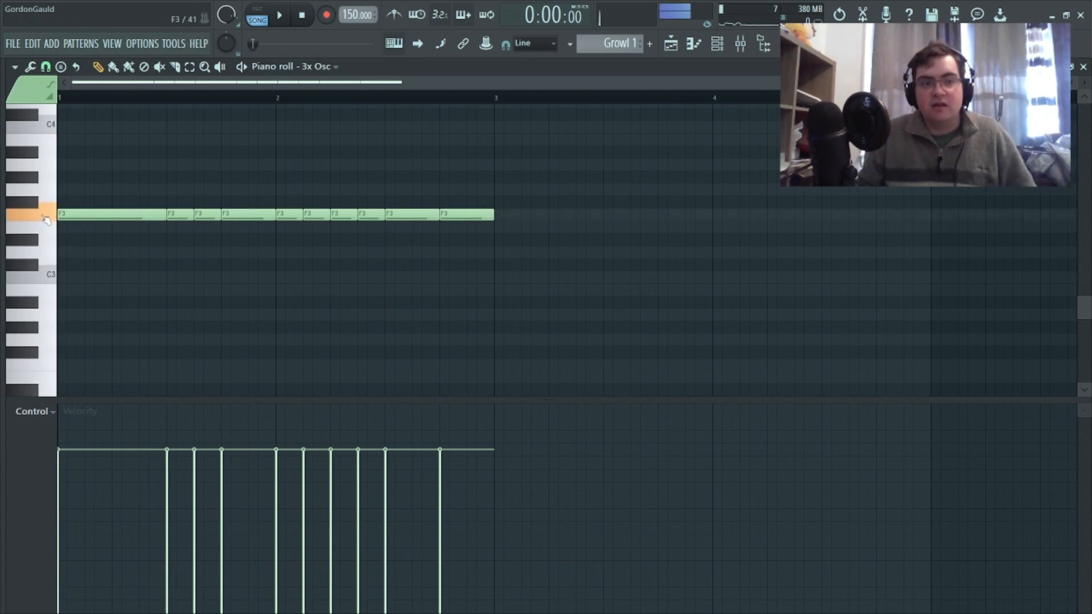
pyautogui.click(1083, 68)
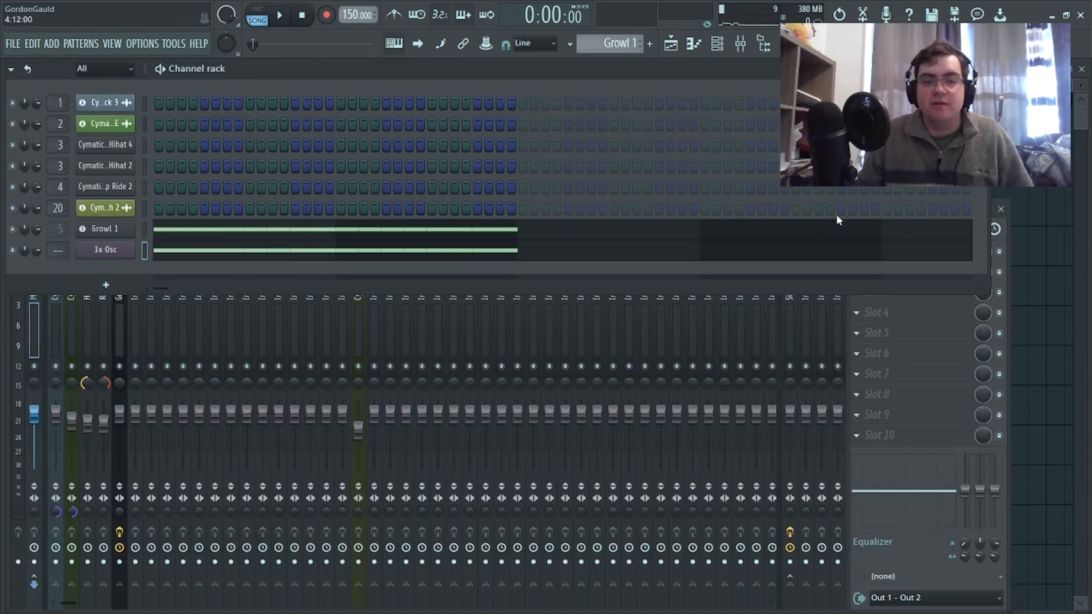
# Assign the 3x Osc channel to a new instrument track
pyautogui.click(1010, 238)
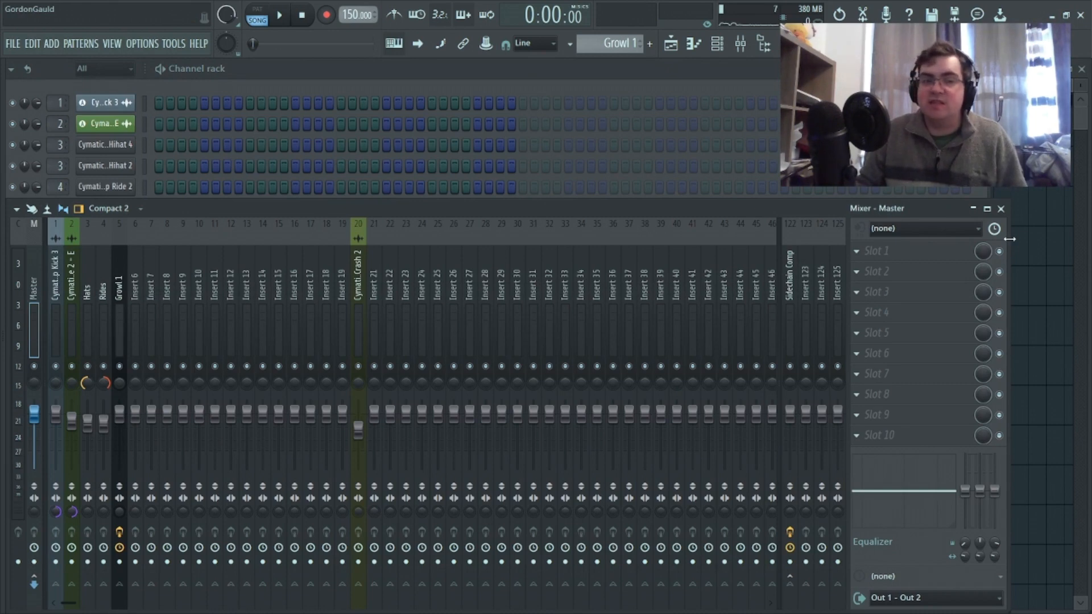
pyautogui.click(989, 168)
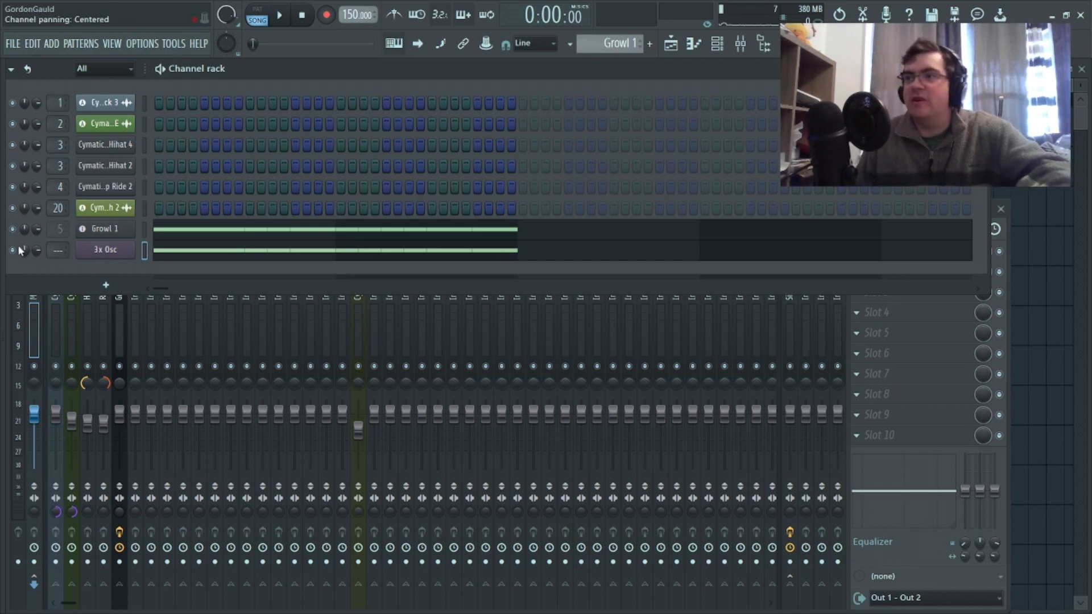
pyautogui.rightClick(105, 250)
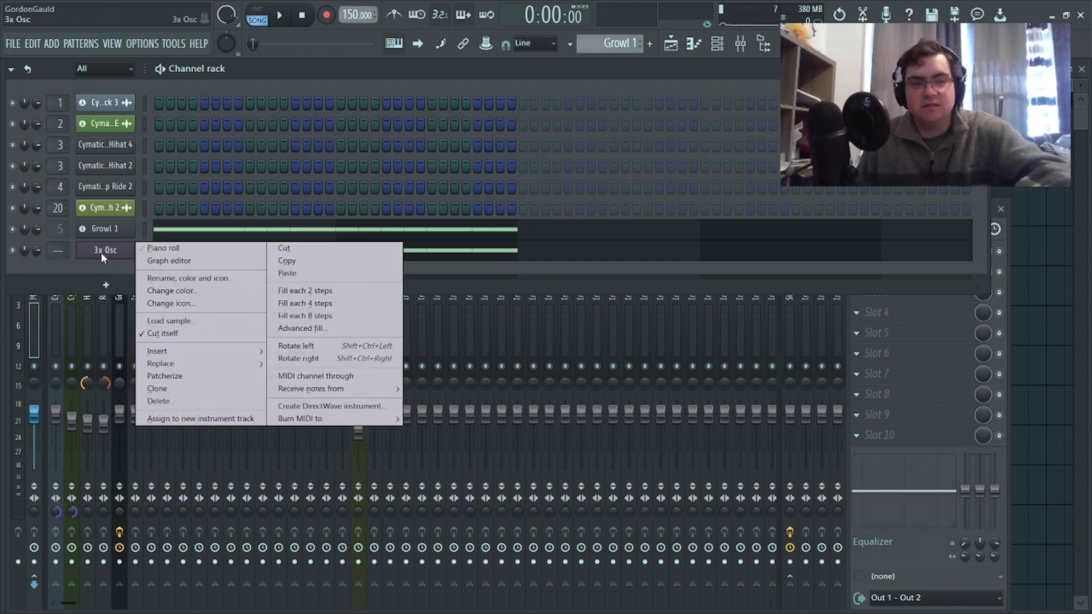
pyautogui.click(226, 420)
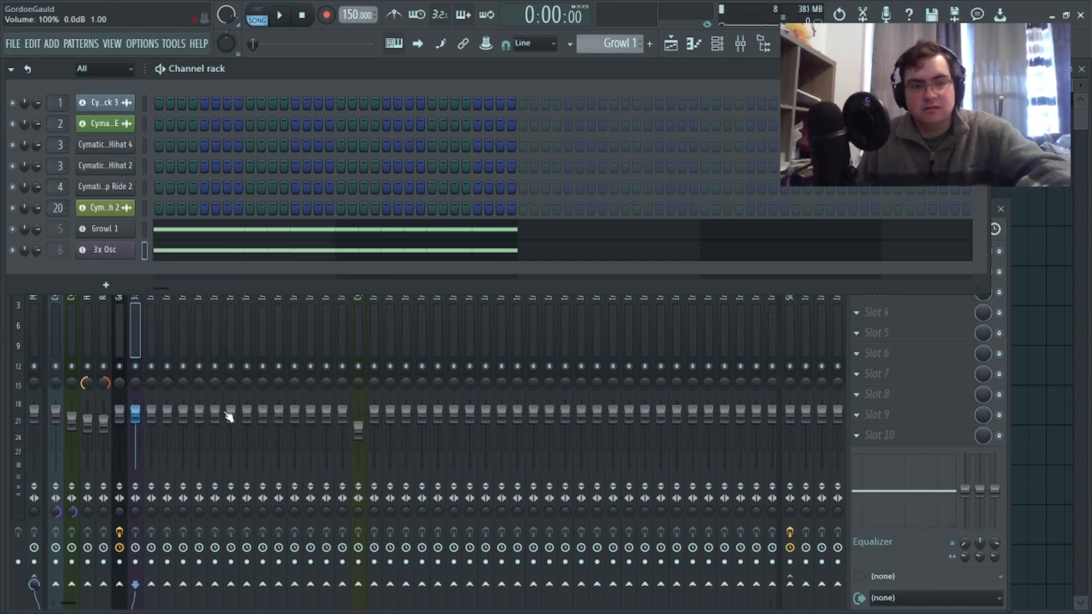
pyautogui.rightClick(134, 332)
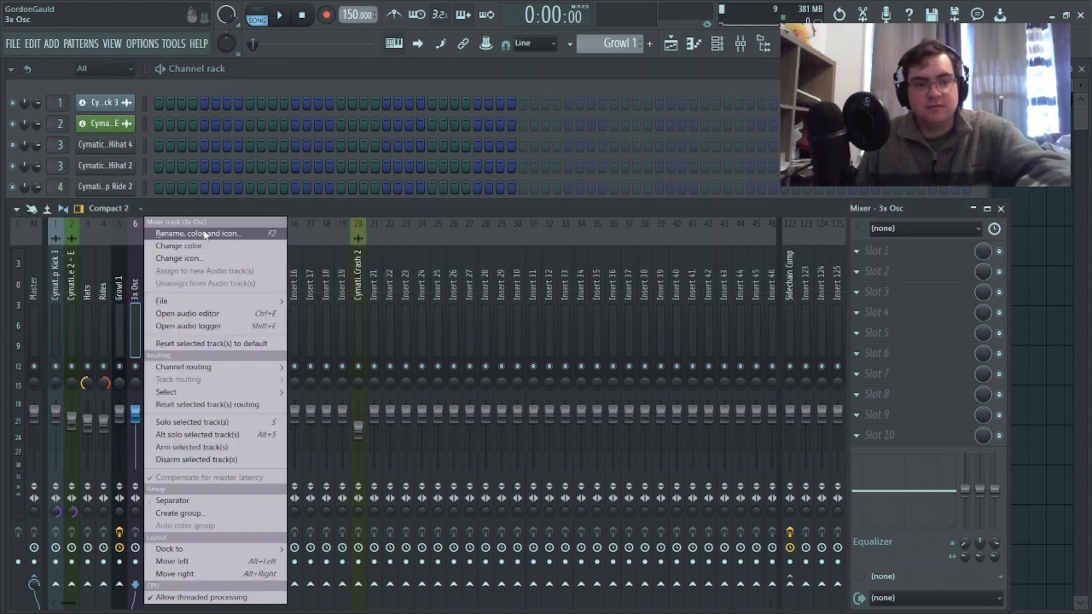
pyautogui.click(206, 235)
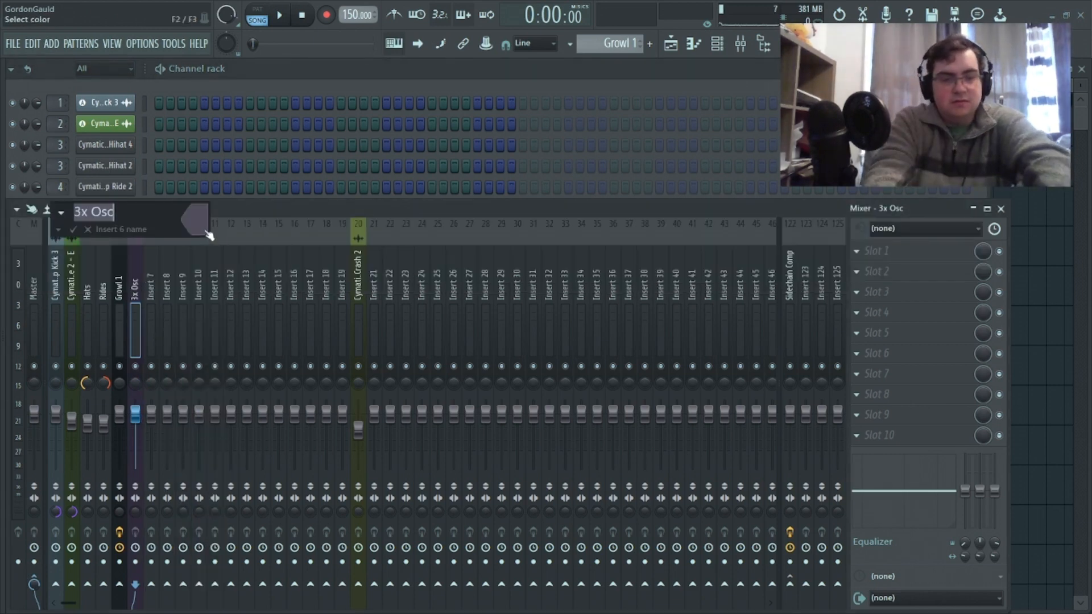
pyautogui.write('S')
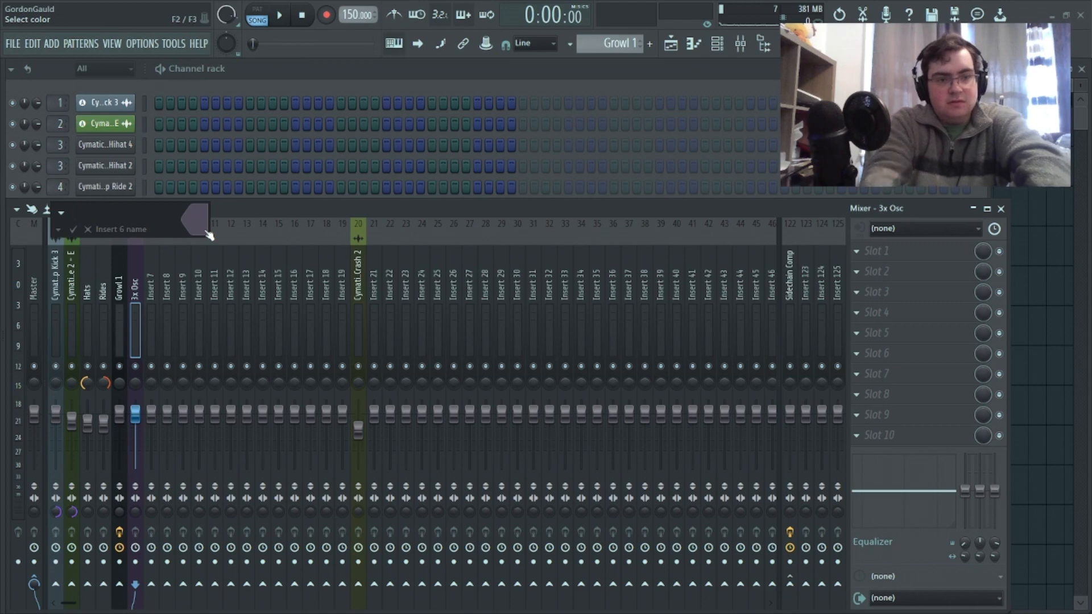
pyautogui.click(88, 229)
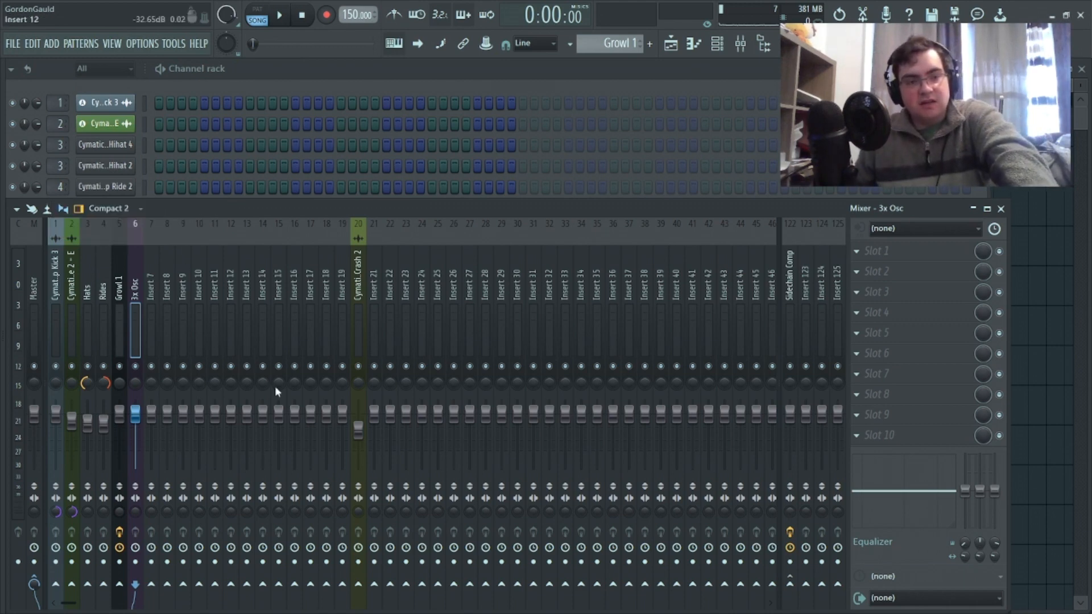
# Route the 3x Osc mixer track only to the Sidechain Comp track
pyautogui.rightClick(791, 583)
pyautogui.click(828, 567)
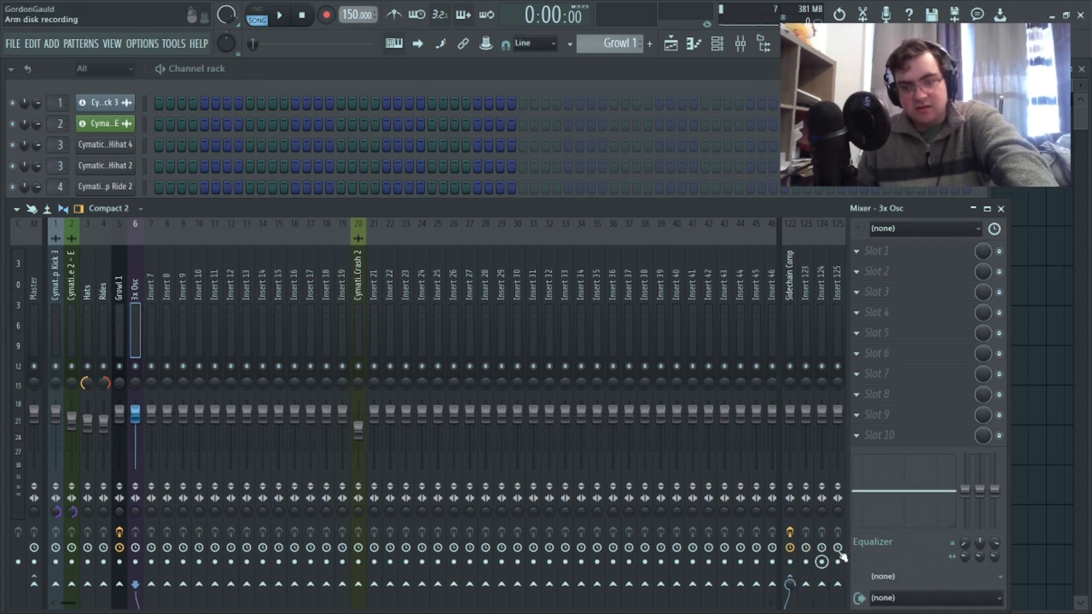
# Split the Growl 1 pattern by channel so that Growl 1 and 3x Osc have separate patterns
pyautogui.press('F5')
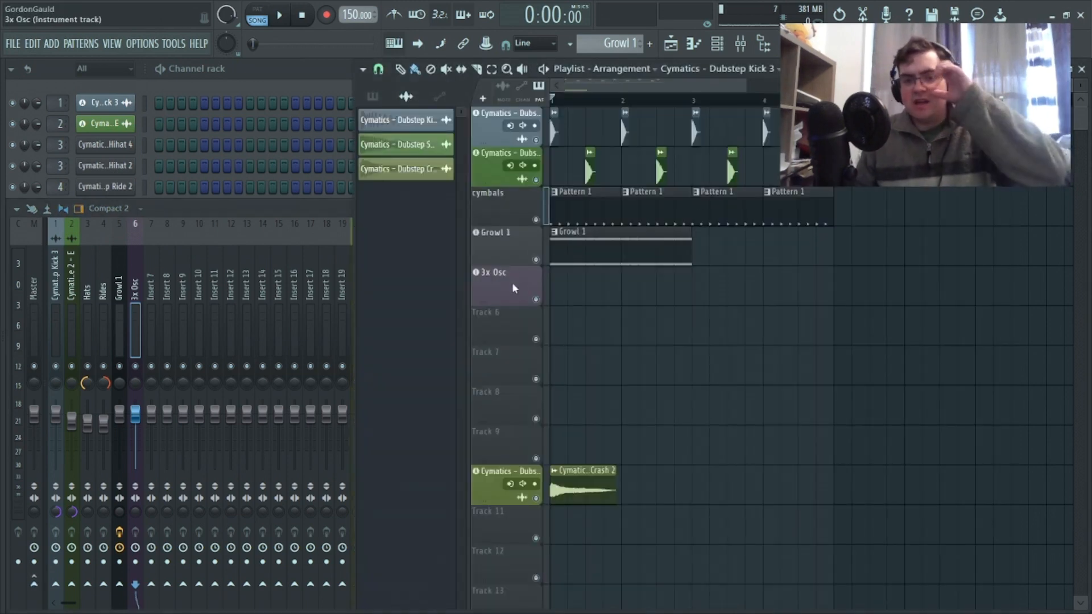
pyautogui.click(609, 248)
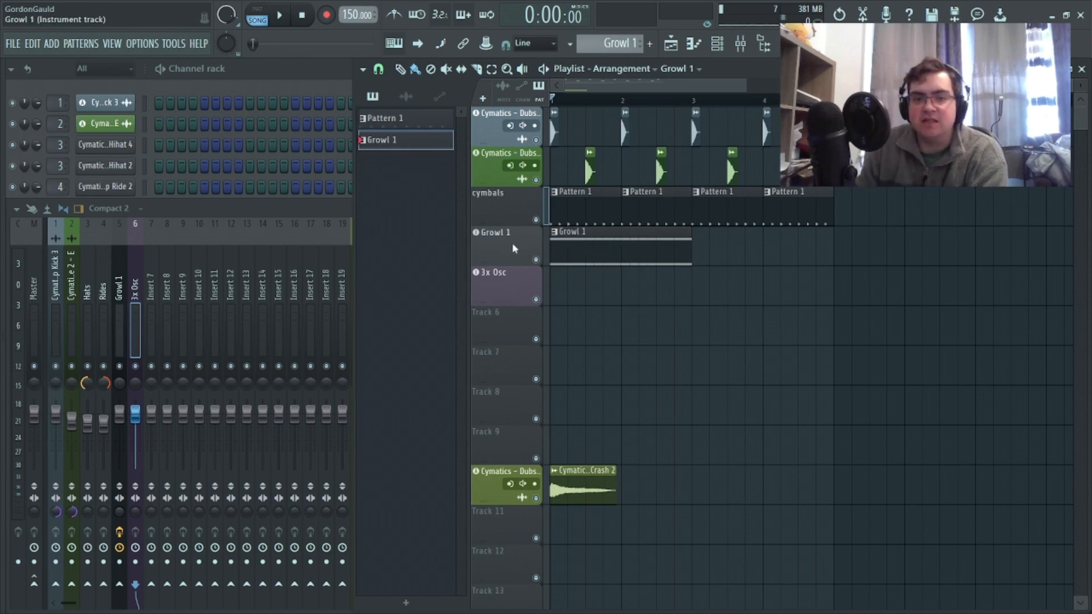
pyautogui.click(508, 259)
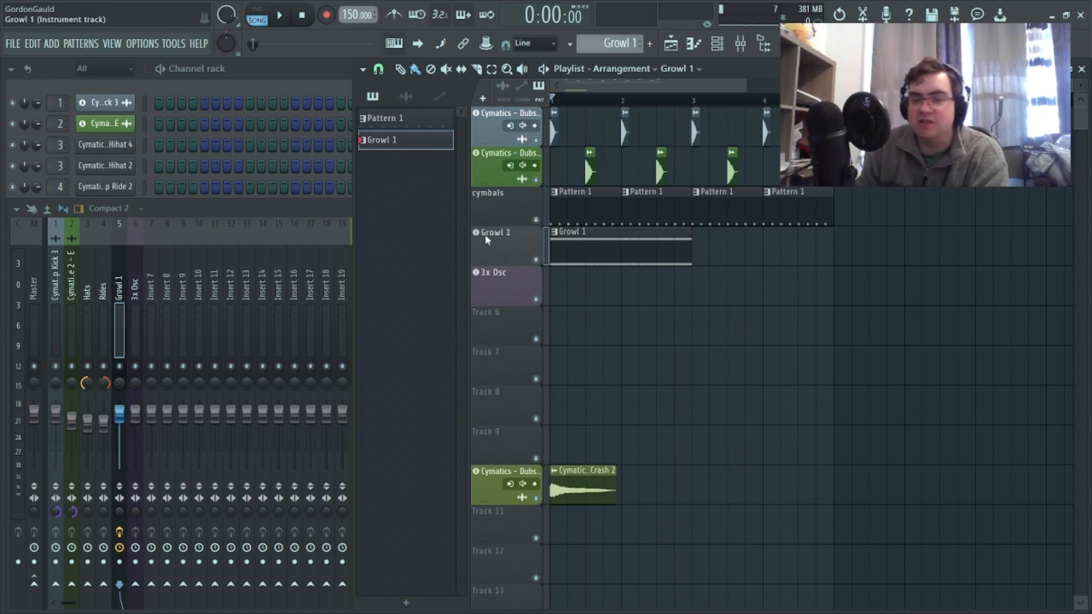
pyautogui.click(318, 83)
pyautogui.rightClick(113, 254)
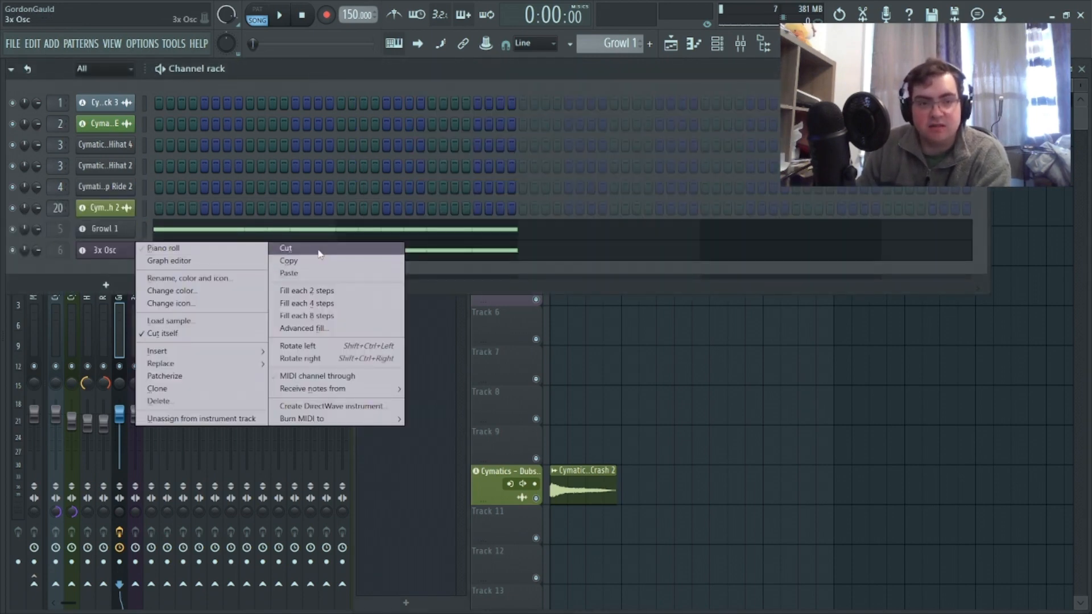
pyautogui.click(452, 359)
pyautogui.click(452, 342)
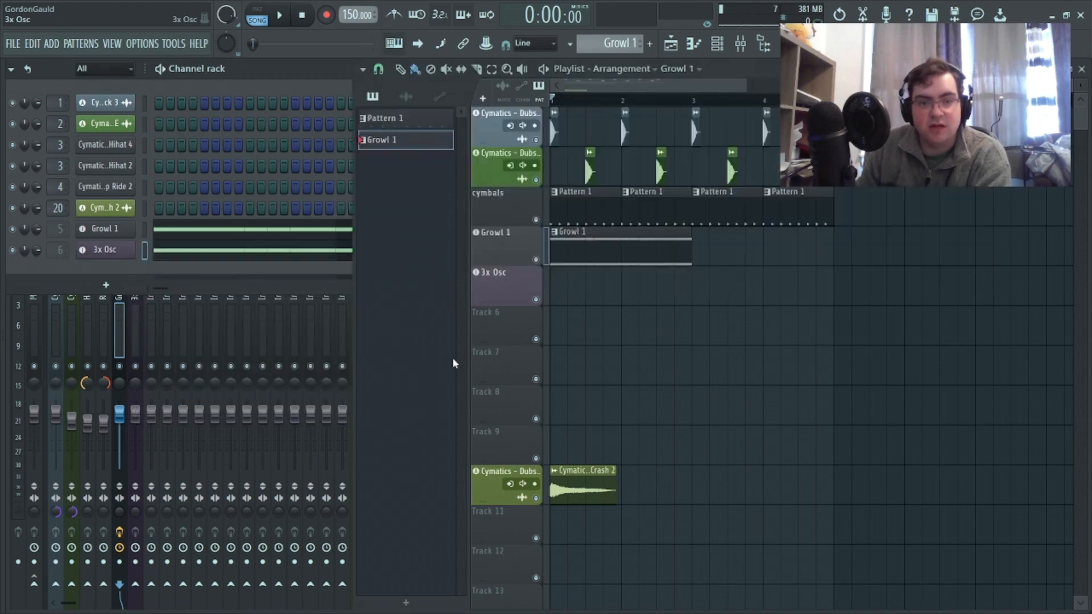
pyautogui.rightClick(410, 140)
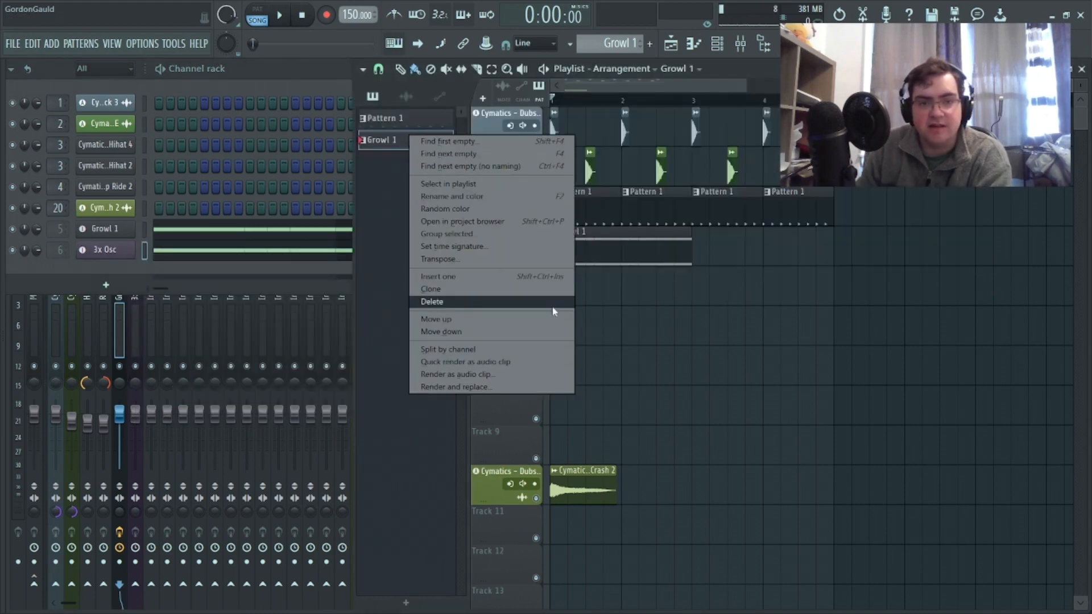
pyautogui.click(497, 349)
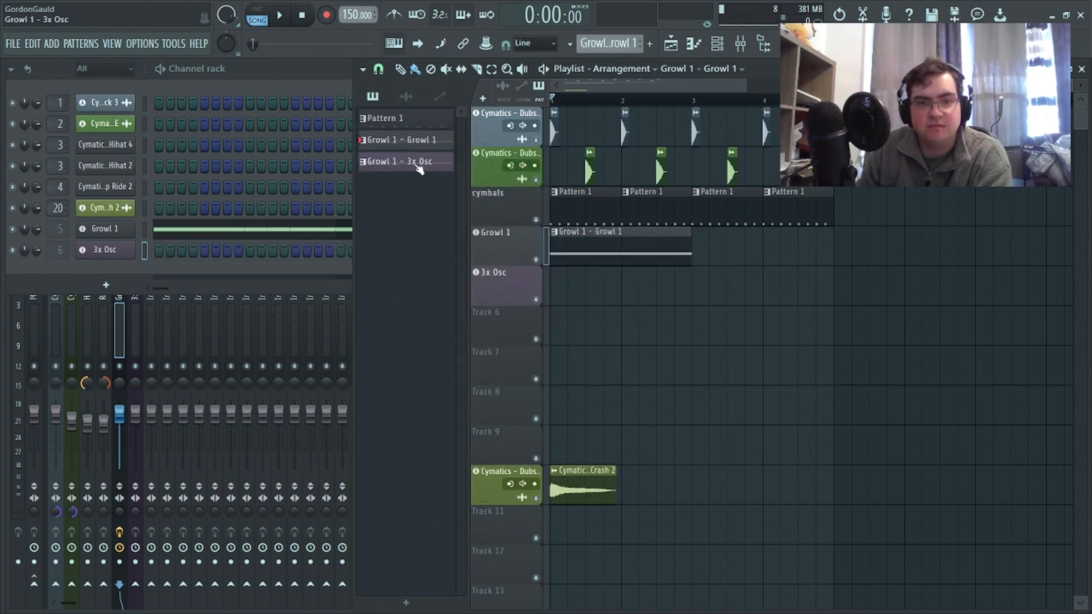
# Place the Growl 1 - 3x Osc pattern on the 3x Osc playlist track at bars 1 and 3
pyautogui.click(420, 164)
pyautogui.moveTo(572, 245); pyautogui.dragTo(738, 307)
pyautogui.moveTo(612, 272); pyautogui.dragTo(610, 233)
pyautogui.moveTo(739, 311); pyautogui.dragTo(513, 269)
pyautogui.click(710, 294)
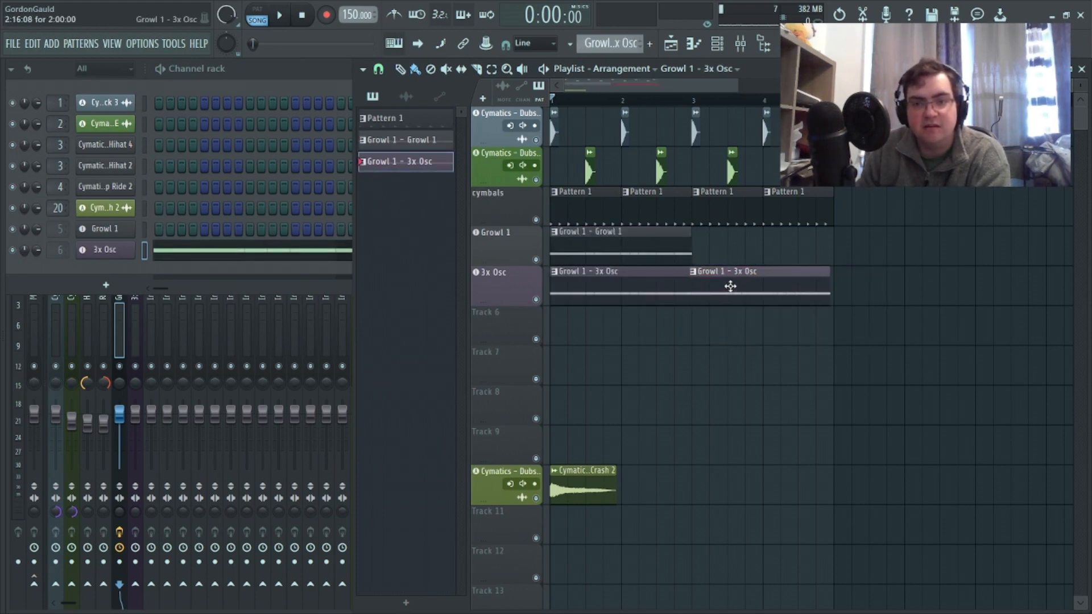
# Rename the 3x Osc pattern to Sub and play back the arrangement
pyautogui.click(559, 275)
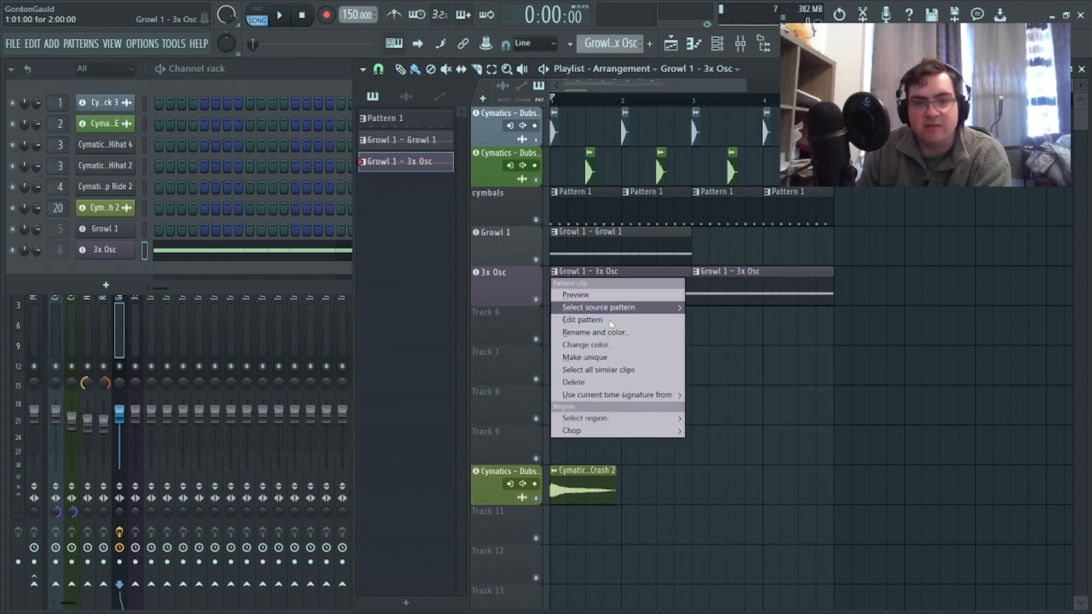
pyautogui.click(602, 333)
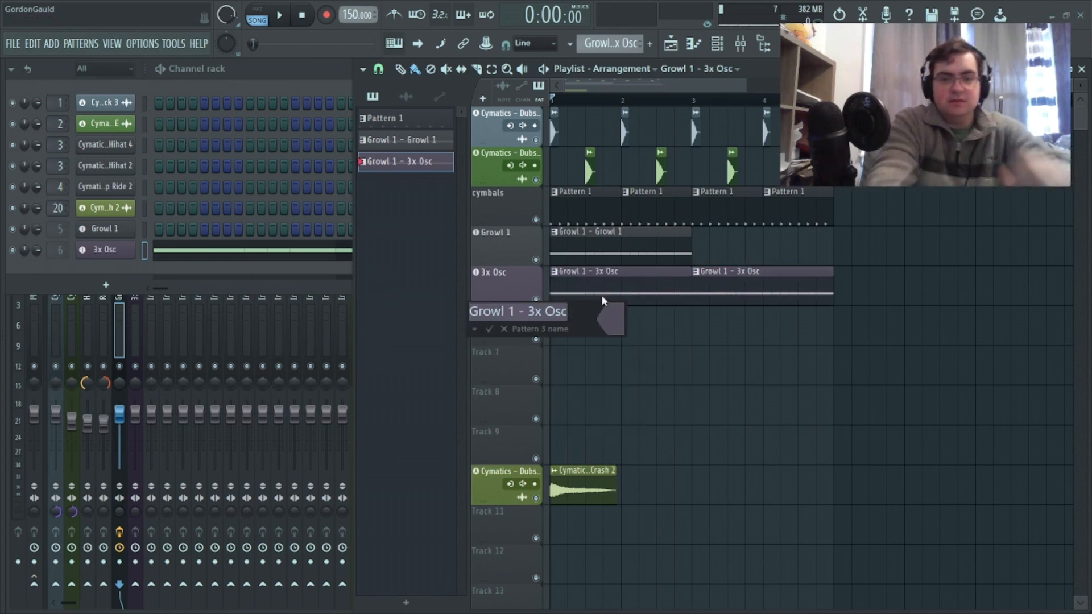
pyautogui.write('Sub')
pyautogui.press('Return')
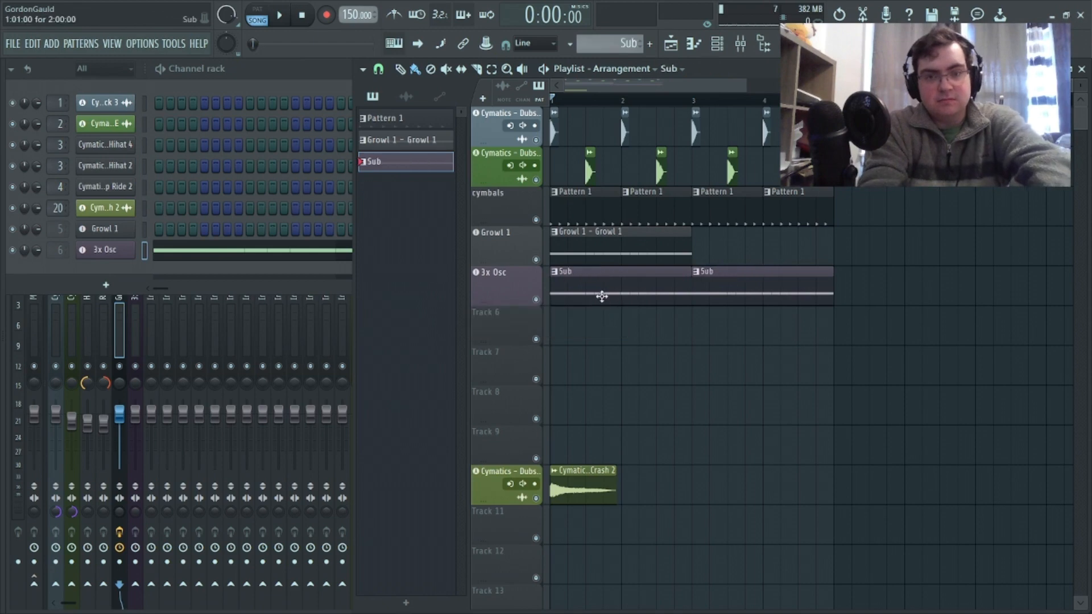
pyautogui.press('space')
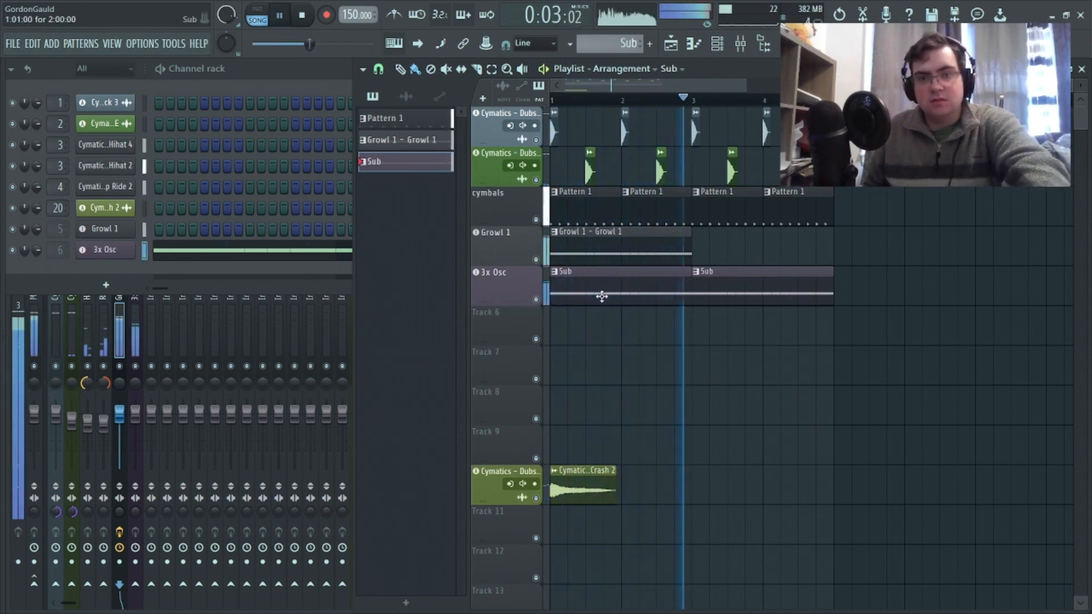
pyautogui.press('space')
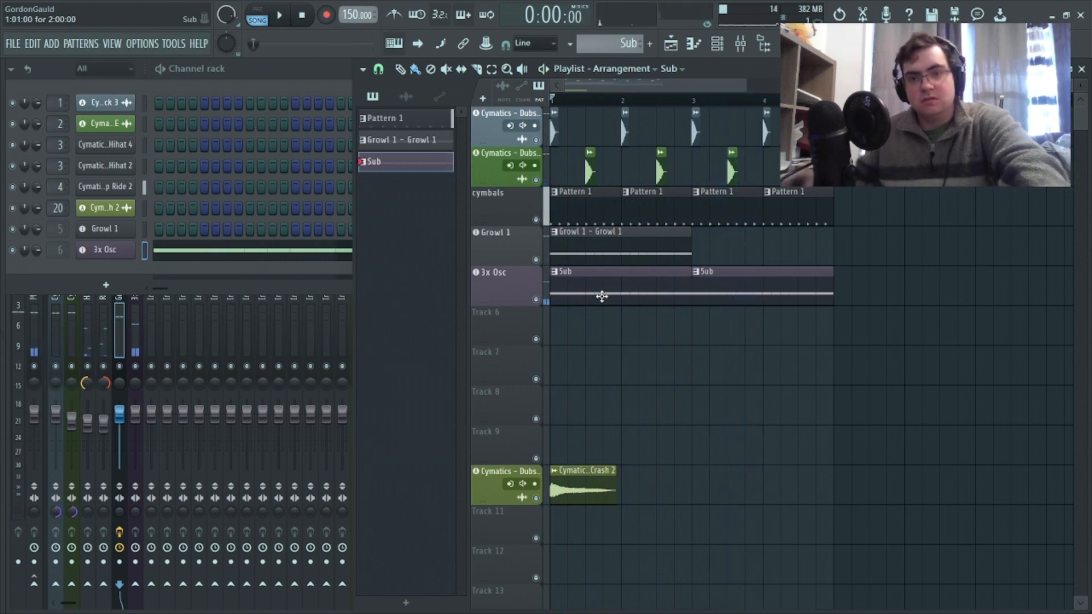
# Add a second Growl 1 - Growl 1 clip at bar 3, play the arrangement, and place the playhead in bar 2
pyautogui.click(609, 244)
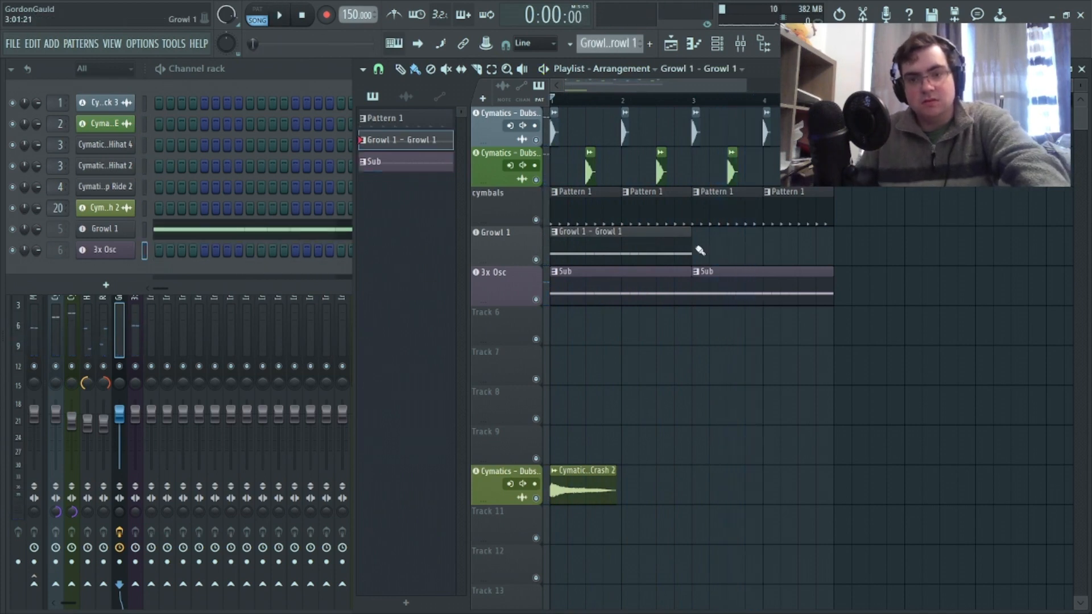
pyautogui.click(701, 250)
pyautogui.press('space')
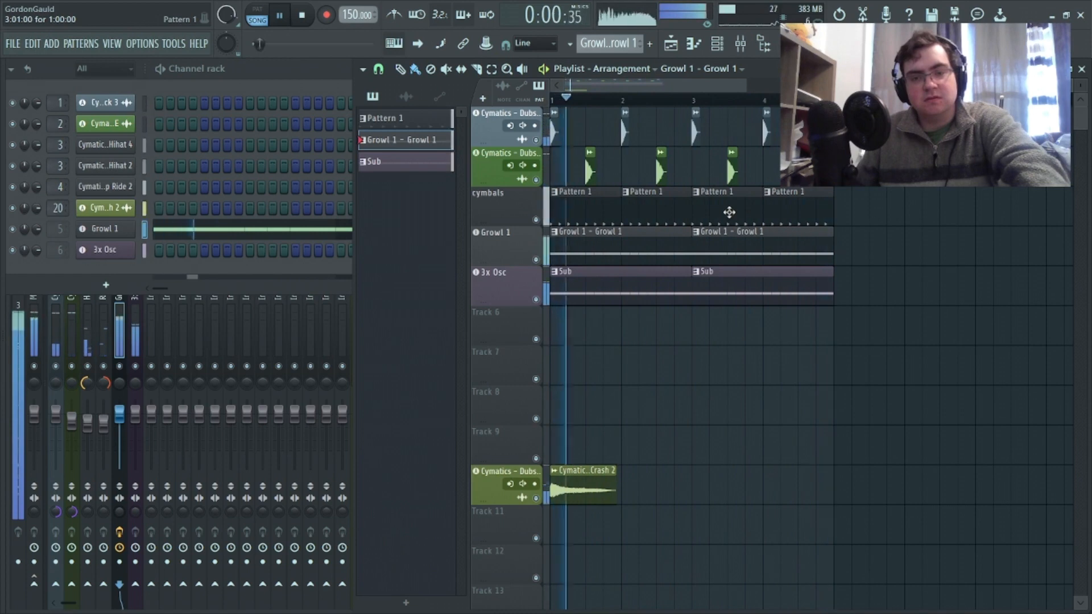
pyautogui.press('space')
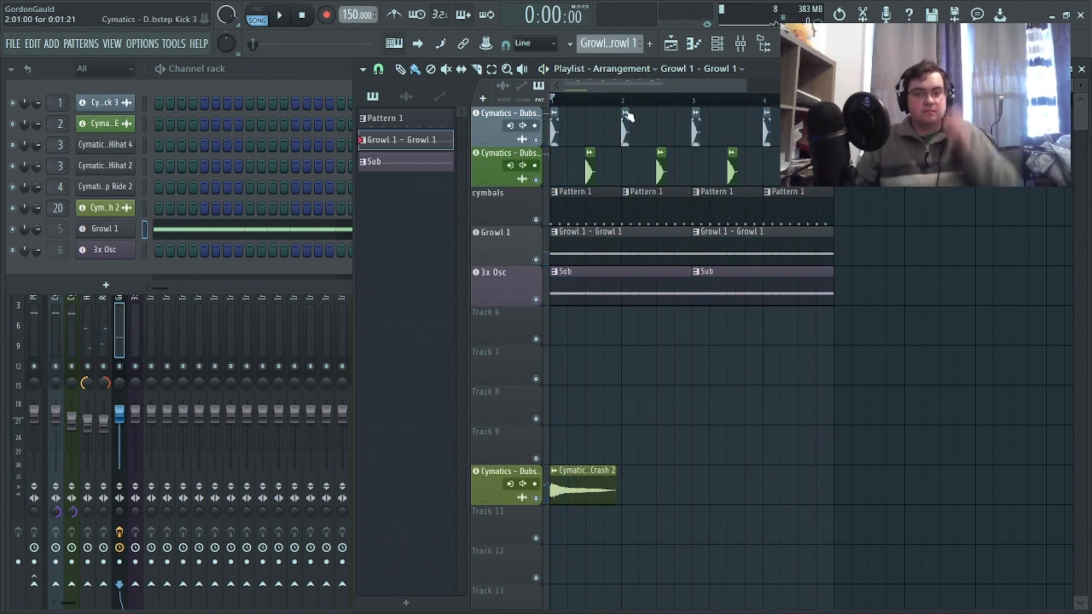
pyautogui.click(636, 100)
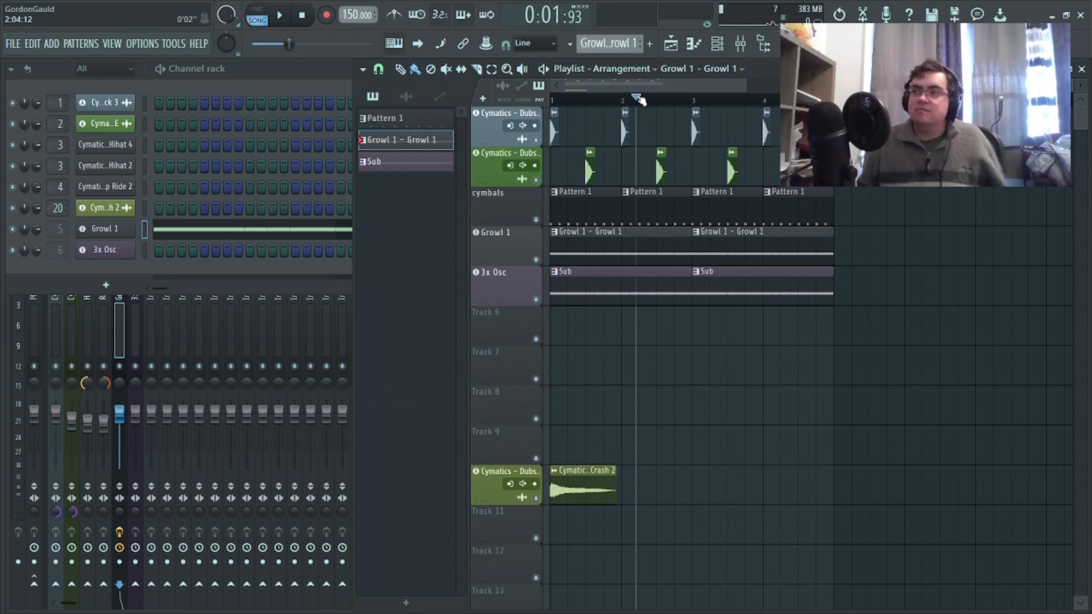
pyautogui.hotkey('alt', 'F8')
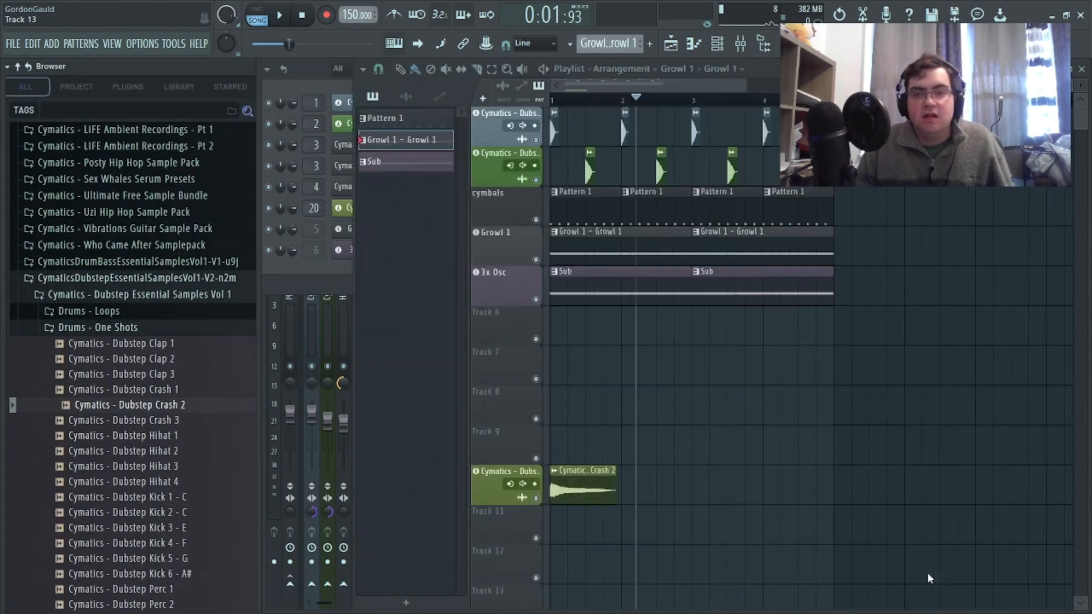
pyautogui.hotkey('alt', 'F8')
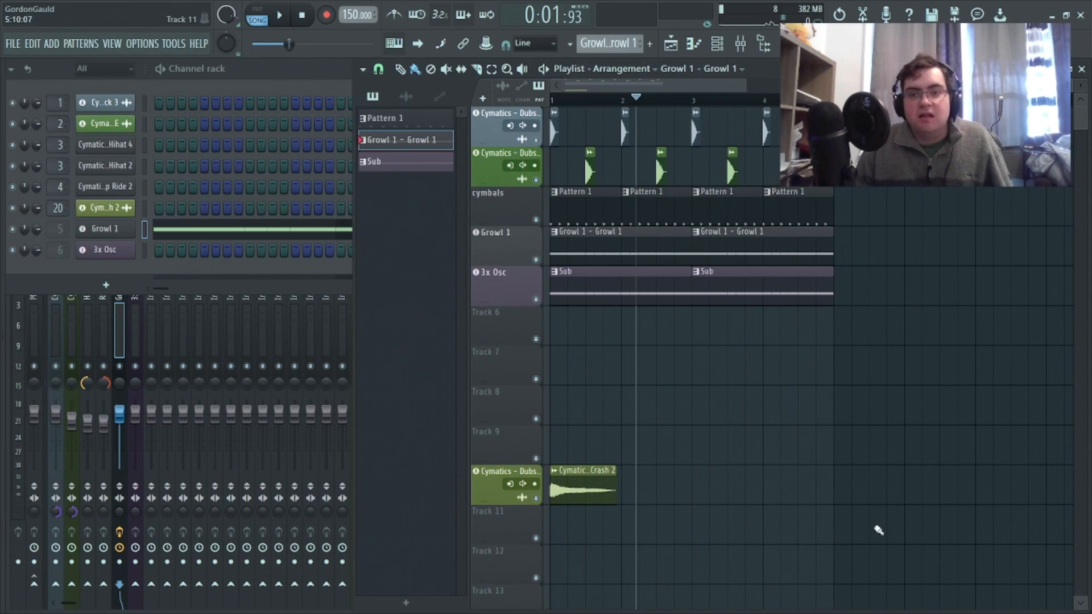
pyautogui.click(302, 66)
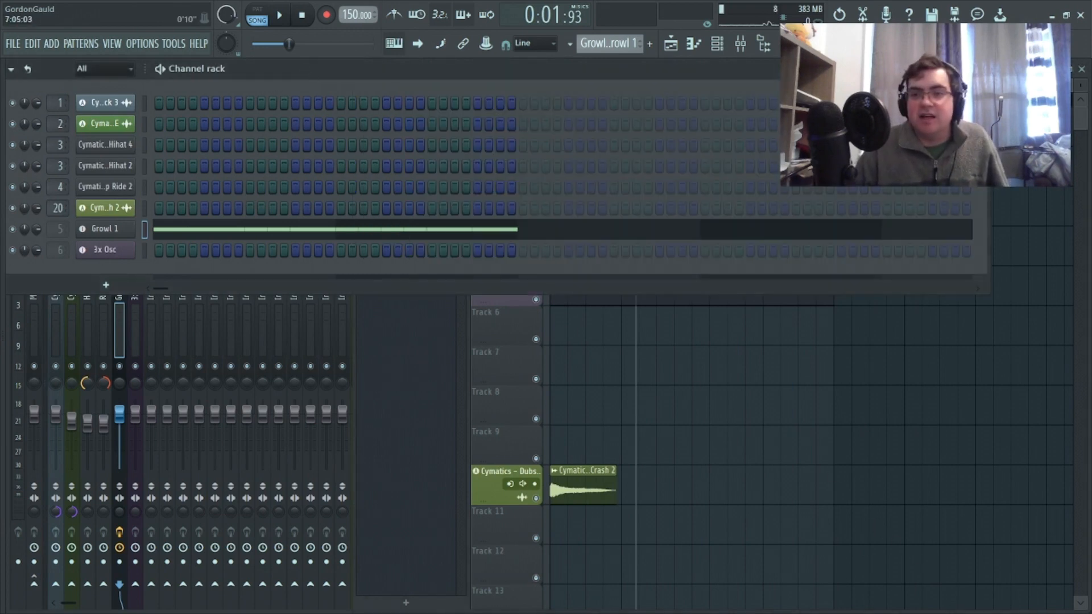
pyautogui.press('F5')
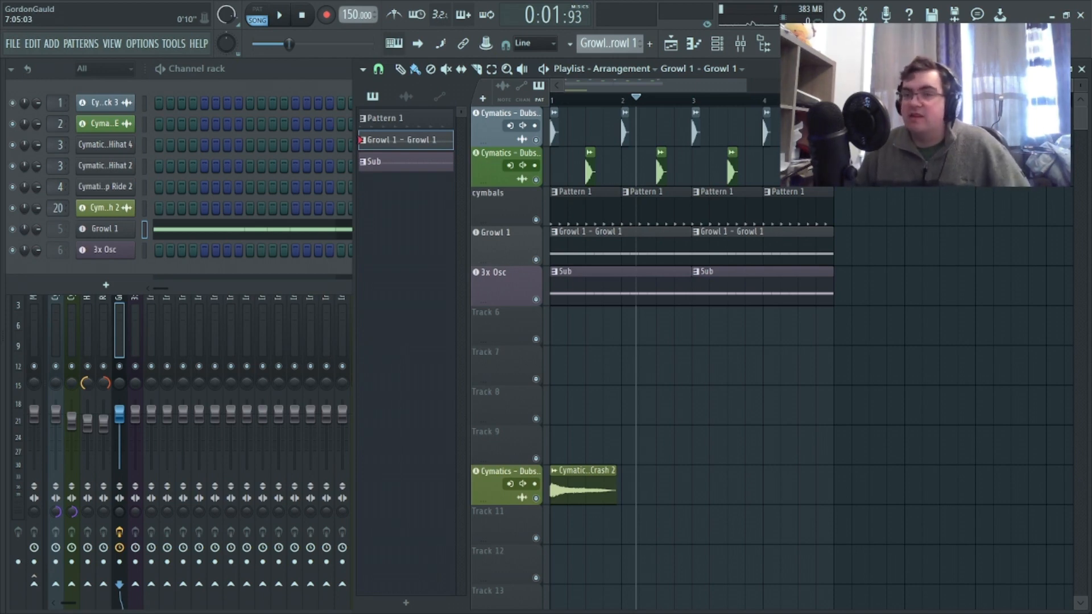
pyautogui.click(87, 268)
pyautogui.click(104, 230)
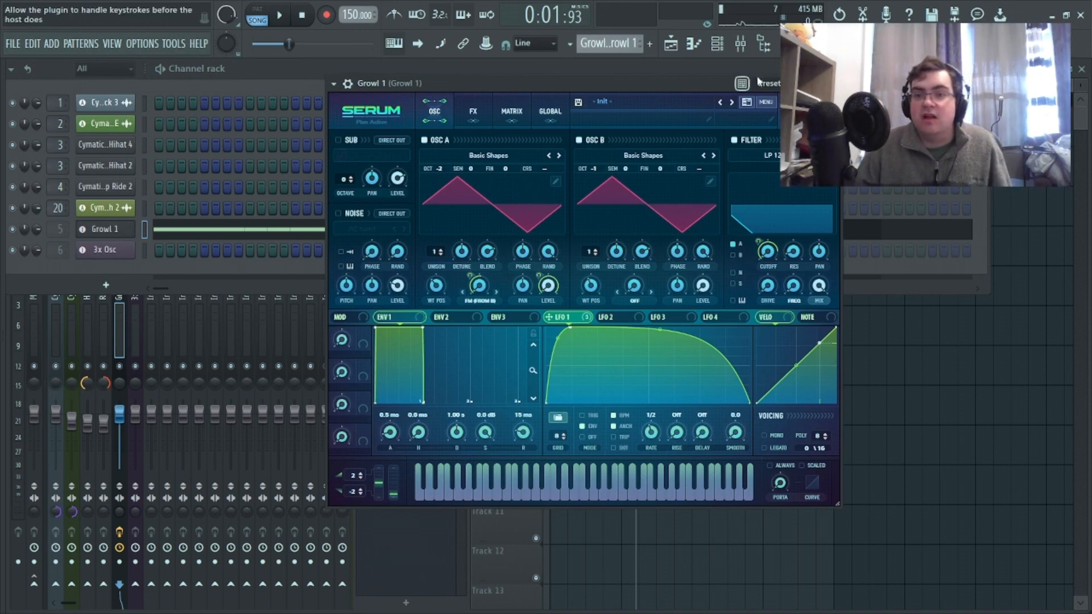
pyautogui.click(832, 84)
pyautogui.click(1024, 69)
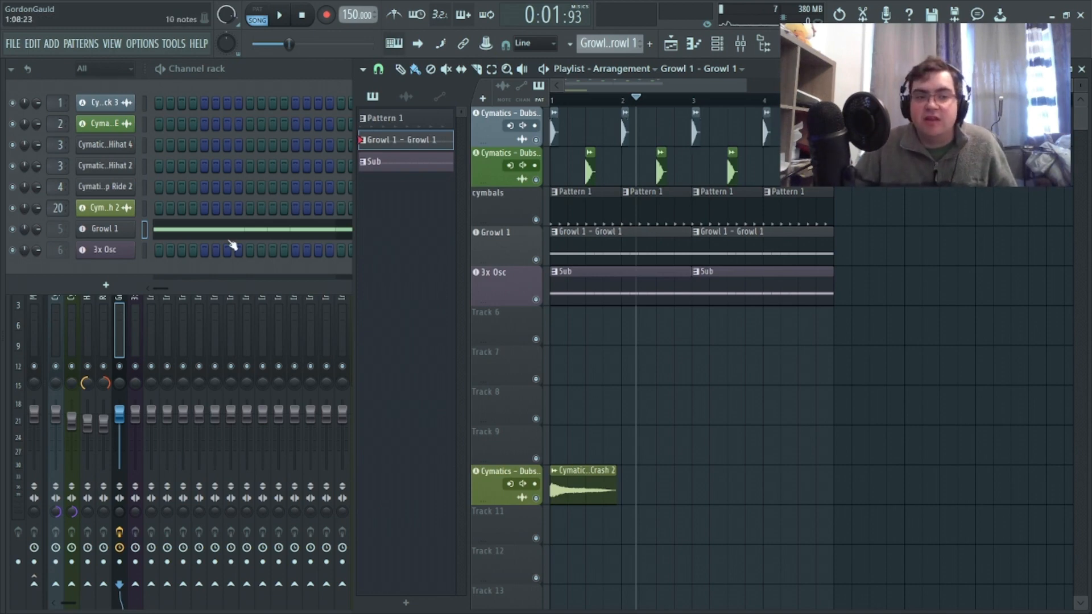
# Open Growl 1 in Serum, inspect LFO 1's modulation of oscillator A's FM warp, and play back the arrangement to hear the growl
pyautogui.click(105, 229)
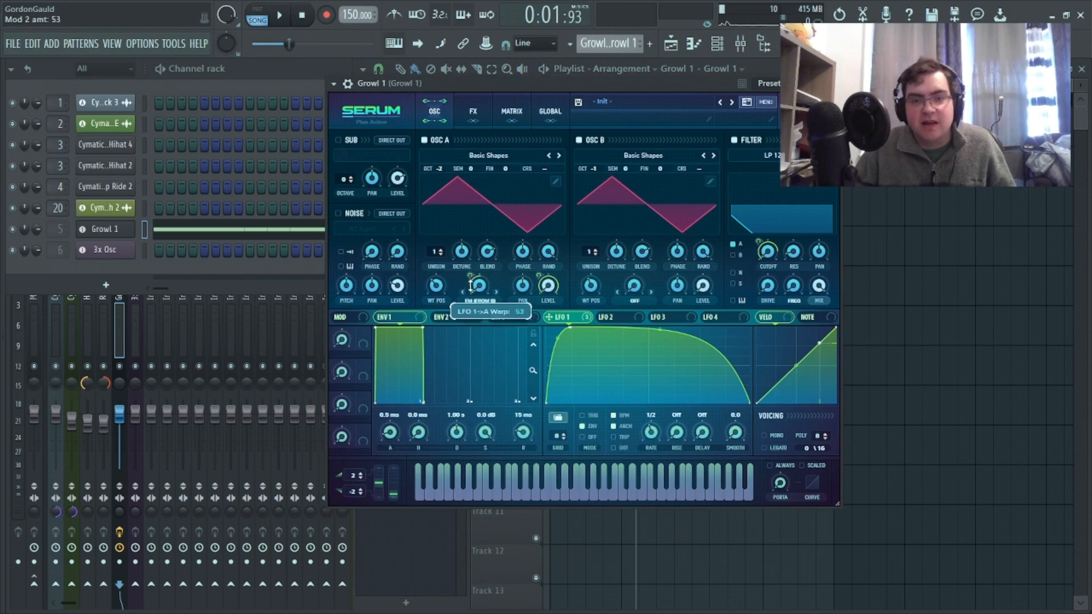
pyautogui.click(284, 21)
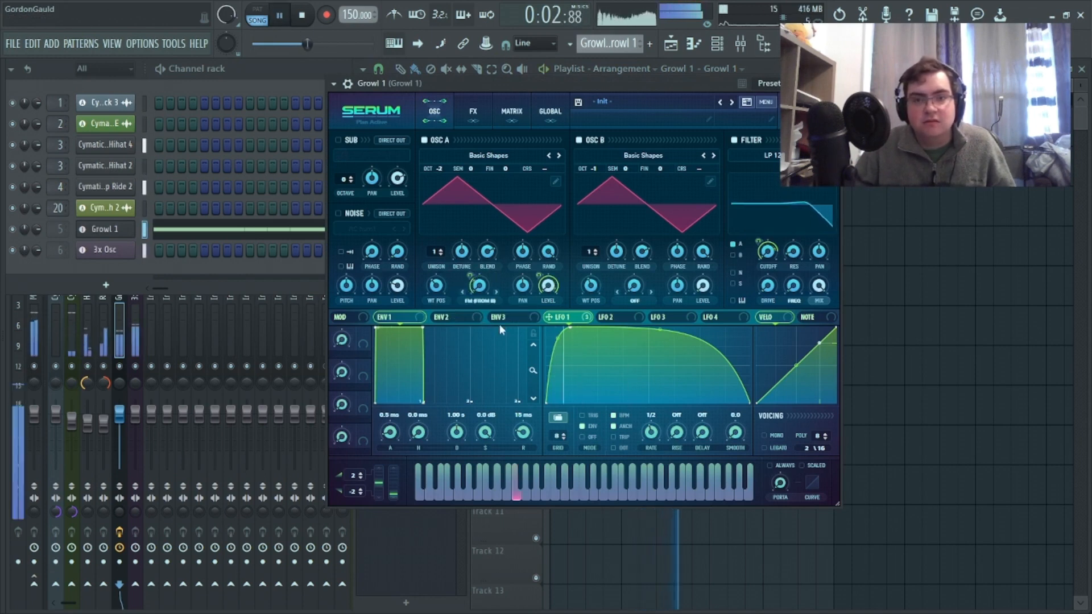
pyautogui.moveTo(466, 254); pyautogui.dragTo(470, 263)
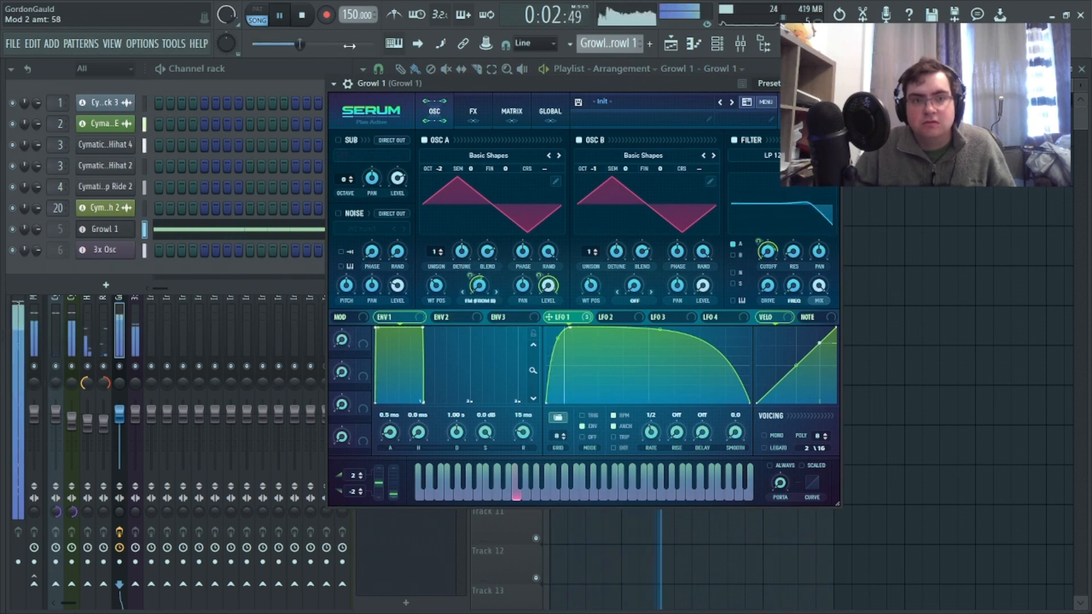
pyautogui.click(306, 22)
pyautogui.click(833, 84)
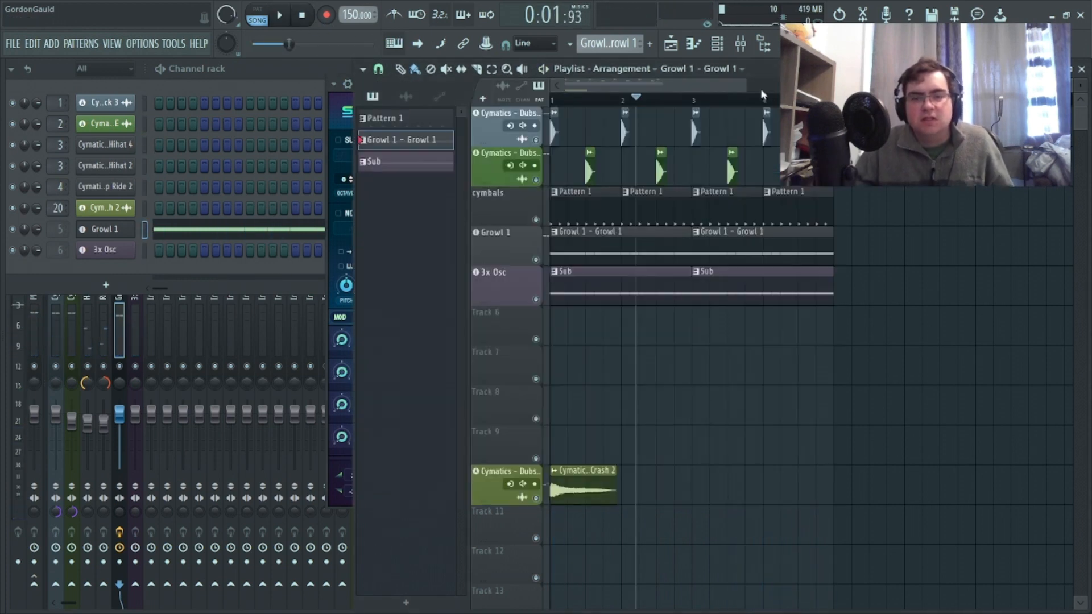